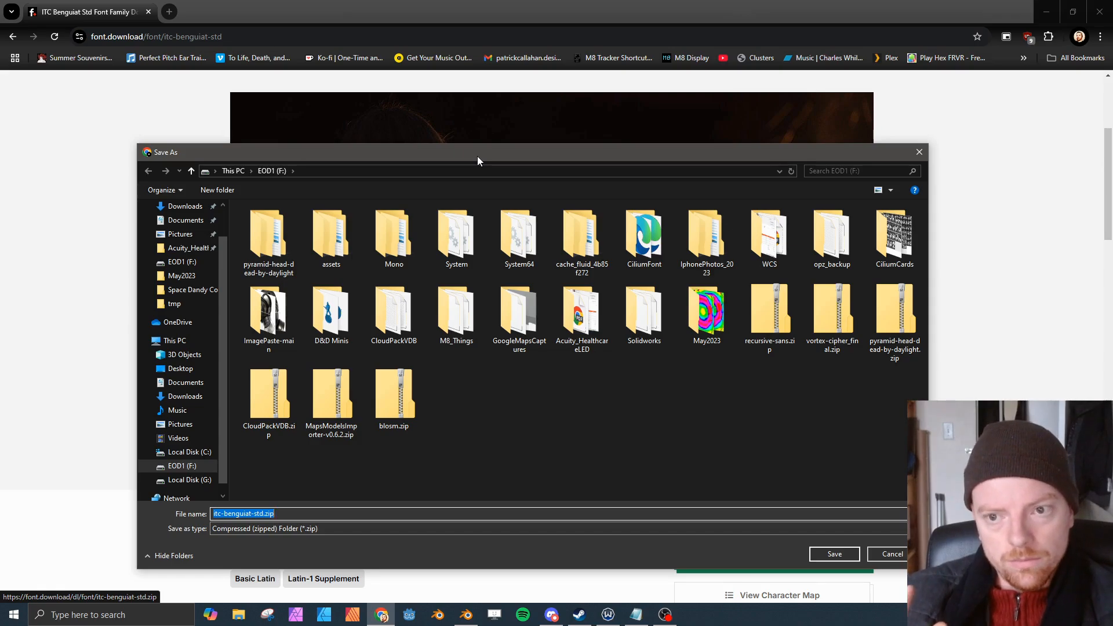
- Save the font archive itc-benguiat-std.zip in the Downloads folder
{"action": "left_click_drag", "start_coordinate": [501, 159], "coordinate": [860, 288]}
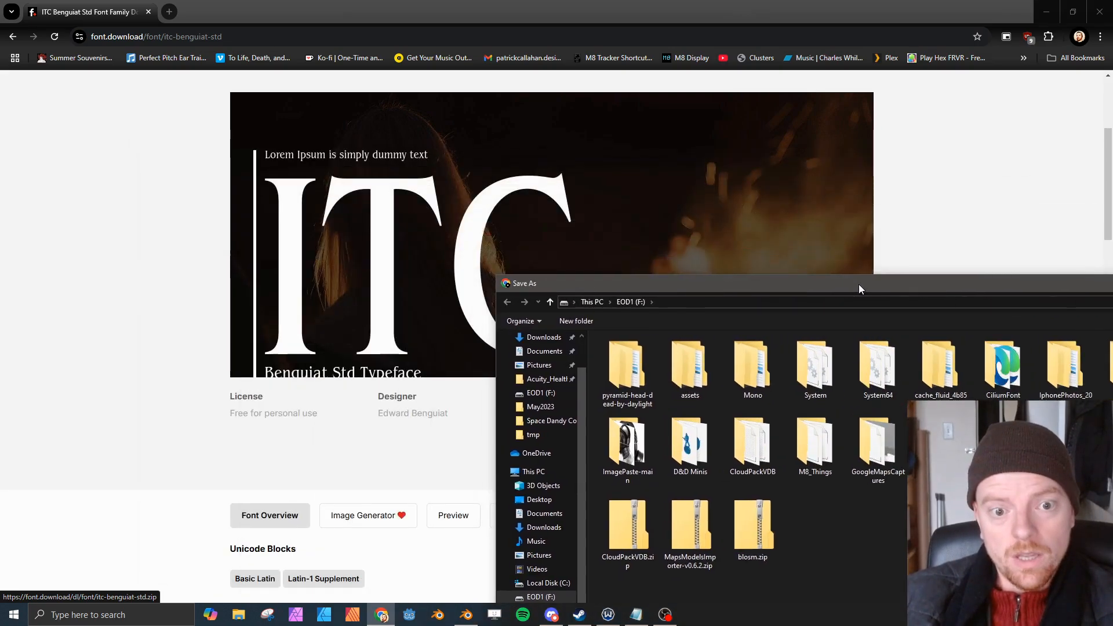
{"action": "left_click_drag", "start_coordinate": [761, 284], "coordinate": [453, 148]}
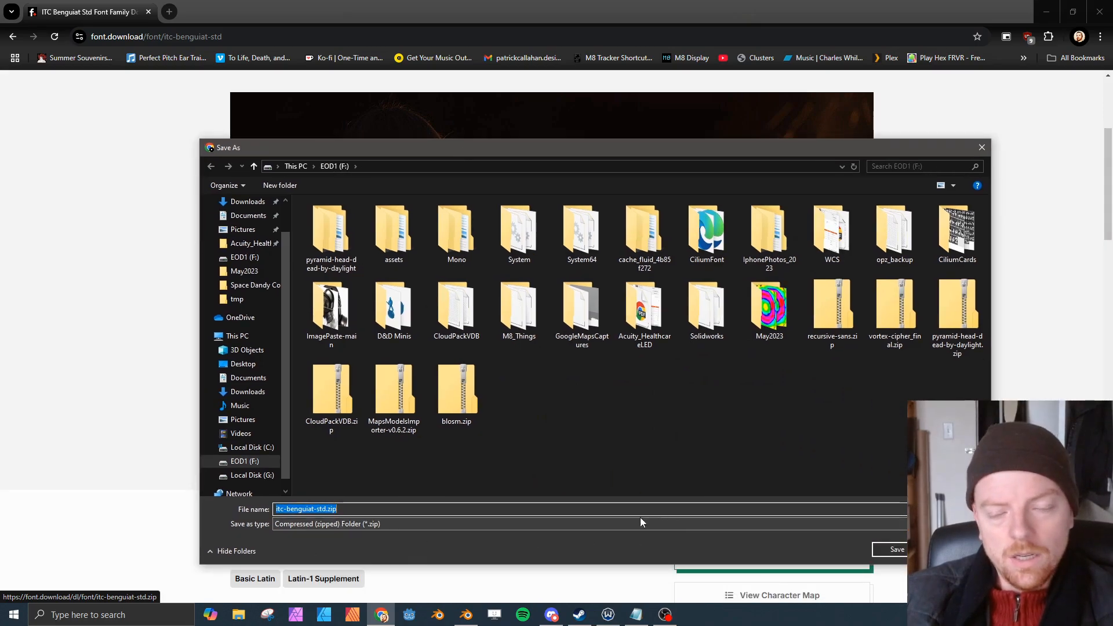
{"action": "left_click", "coordinate": [249, 216]}
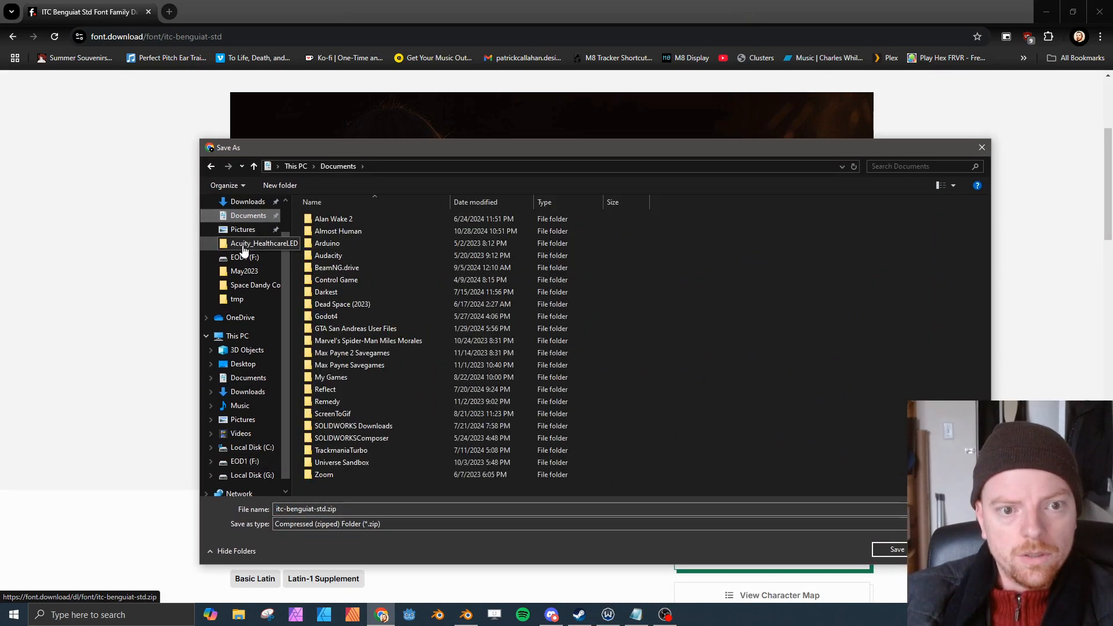
{"action": "scroll", "coordinate": [242, 266], "scroll_direction": "up", "scroll_amount": 1}
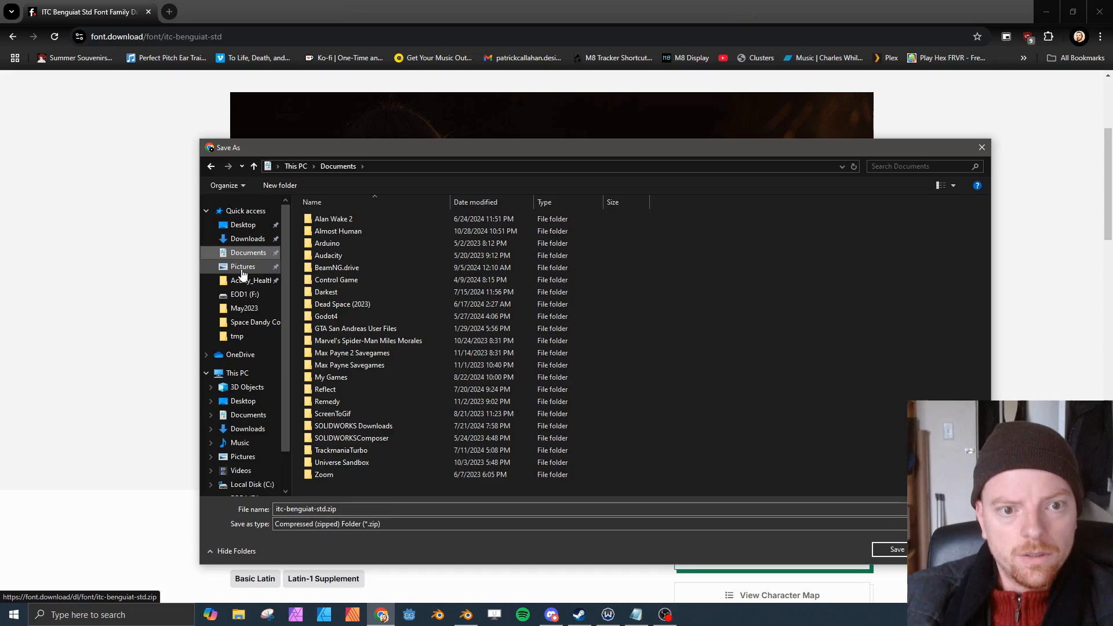
{"action": "left_click", "coordinate": [249, 430]}
{"action": "left_click", "coordinate": [896, 549]}
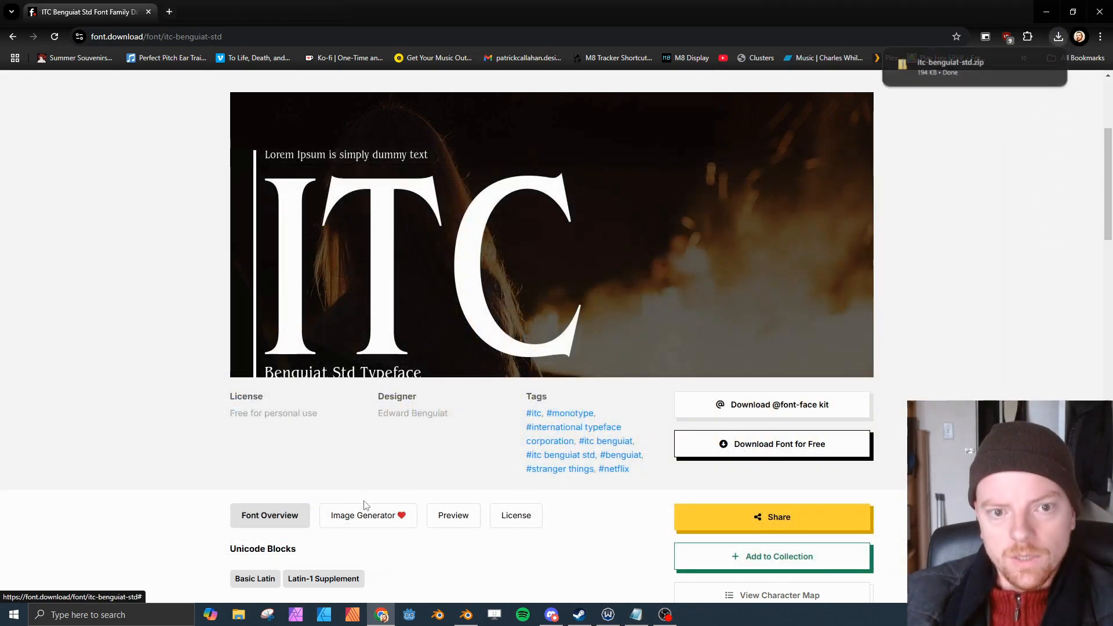
- Extract itc-benguiat-std.zip into an itc-benguiat-std folder inside Downloads
{"action": "left_click", "coordinate": [951, 67]}
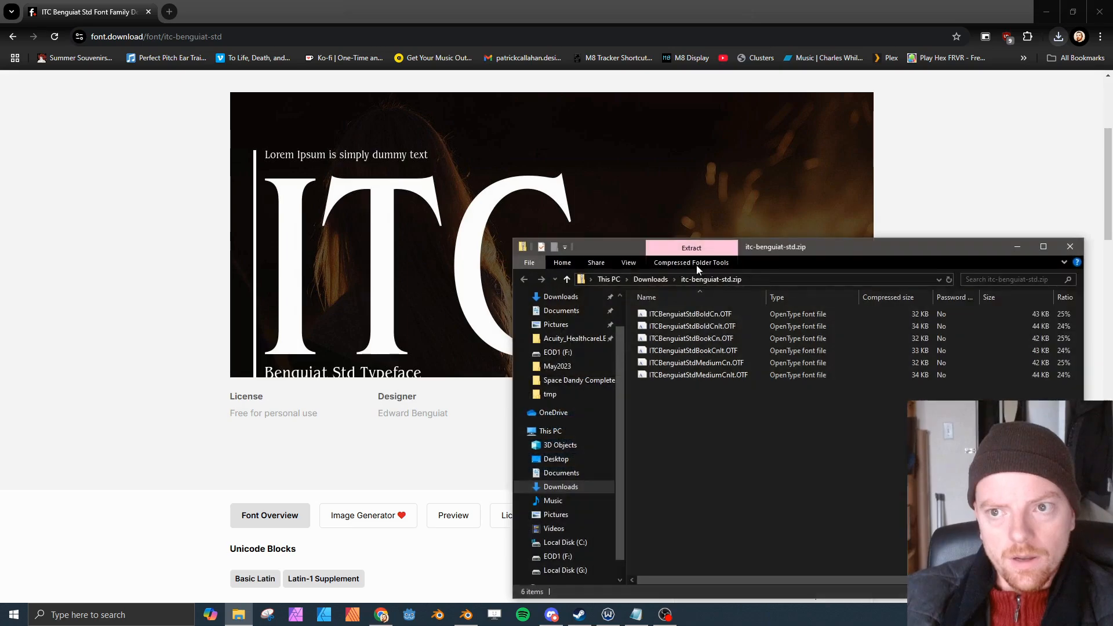
{"action": "left_click", "coordinate": [651, 280]}
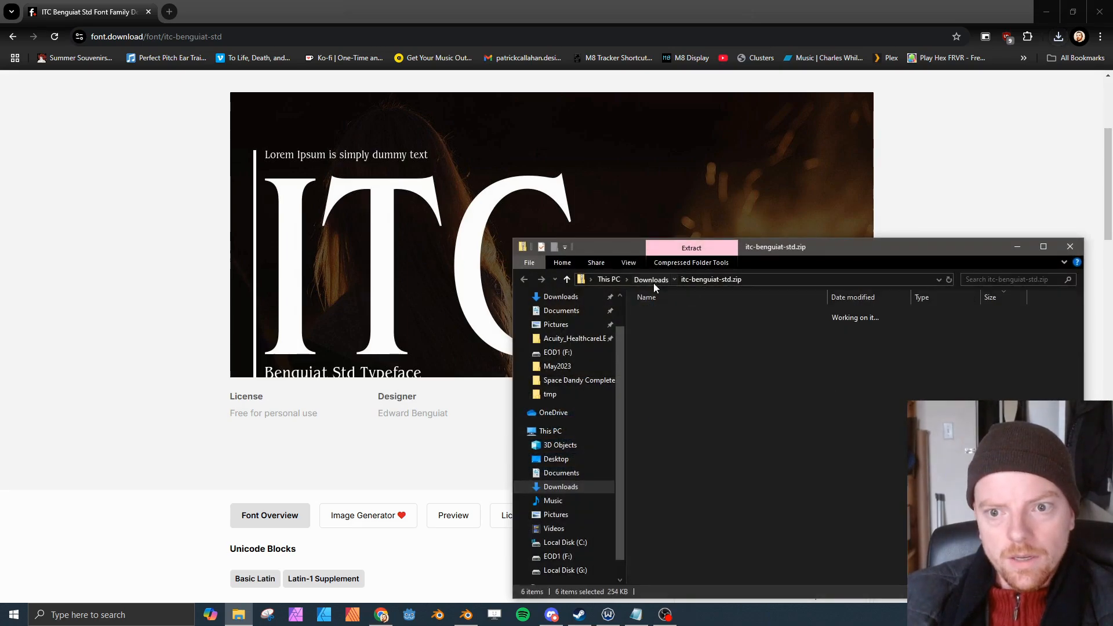
{"action": "right_click", "coordinate": [677, 335]}
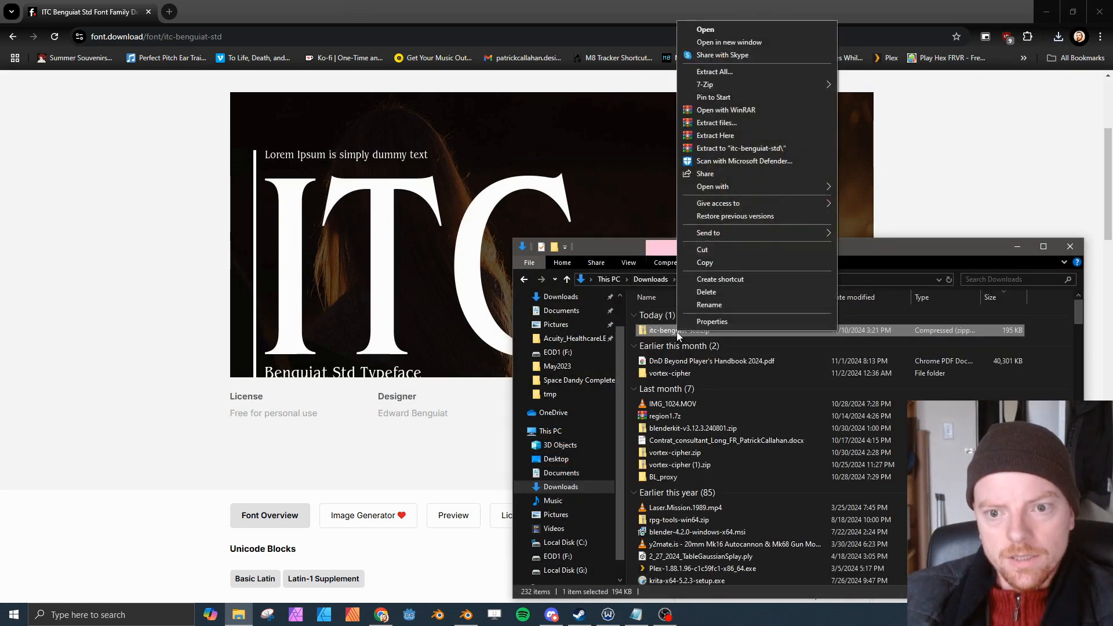
{"action": "left_click", "coordinate": [729, 124]}
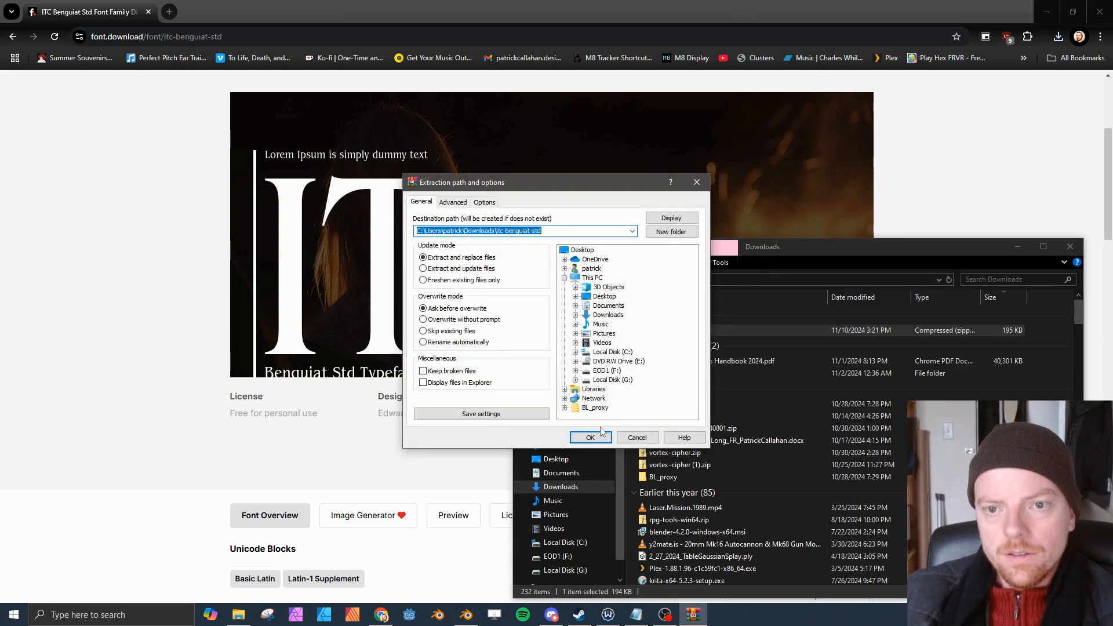
{"action": "left_click", "coordinate": [590, 434]}
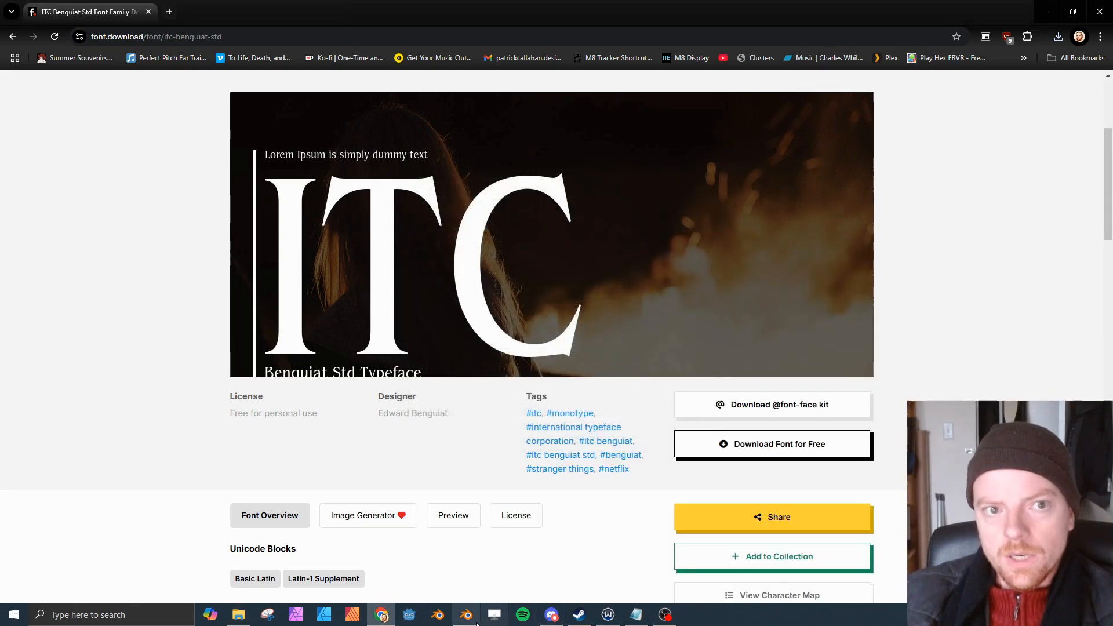
- Switch to Blender, delete the default cube, camera and light, and add a text object at the origin
{"action": "left_click", "coordinate": [466, 614]}
{"action": "key", "text": "x"}
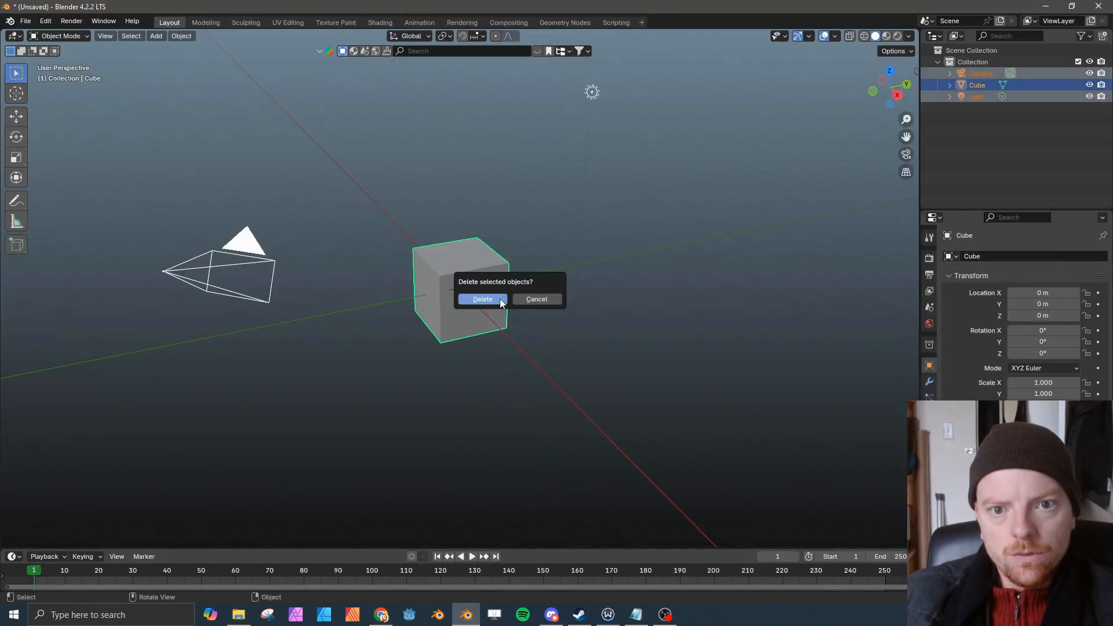
{"action": "left_click", "coordinate": [499, 298]}
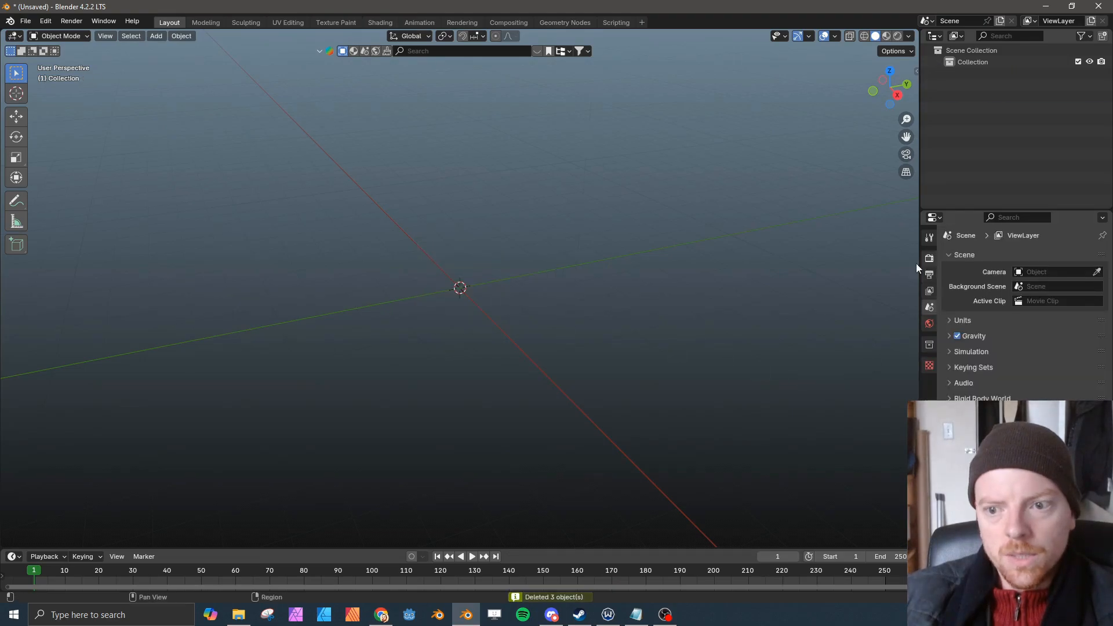
{"action": "key", "text": "shift+a"}
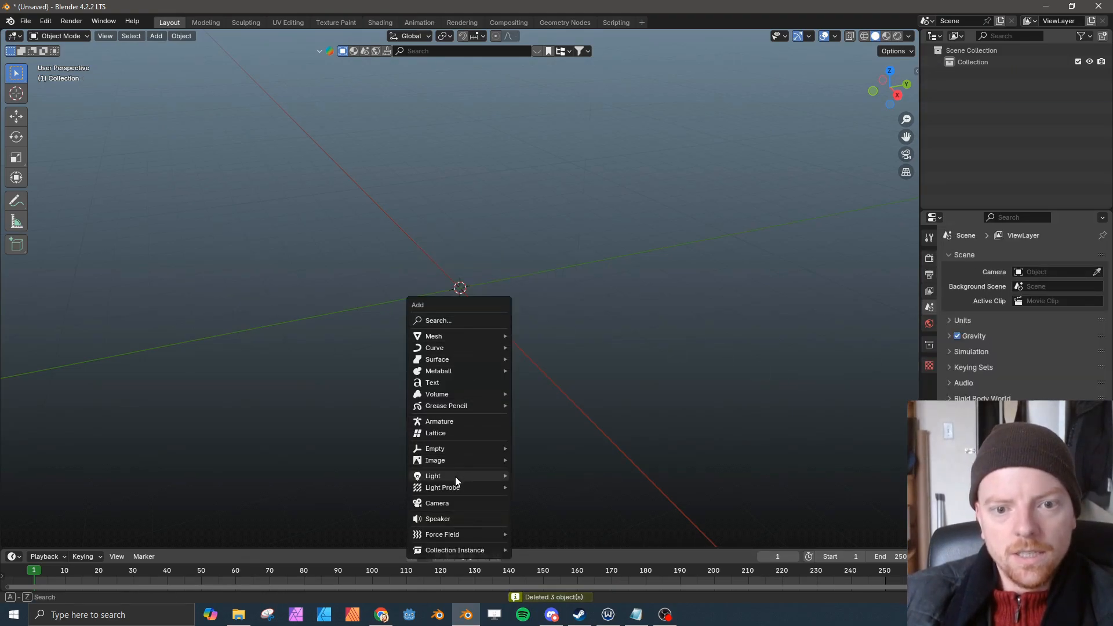
{"action": "left_click", "coordinate": [460, 383]}
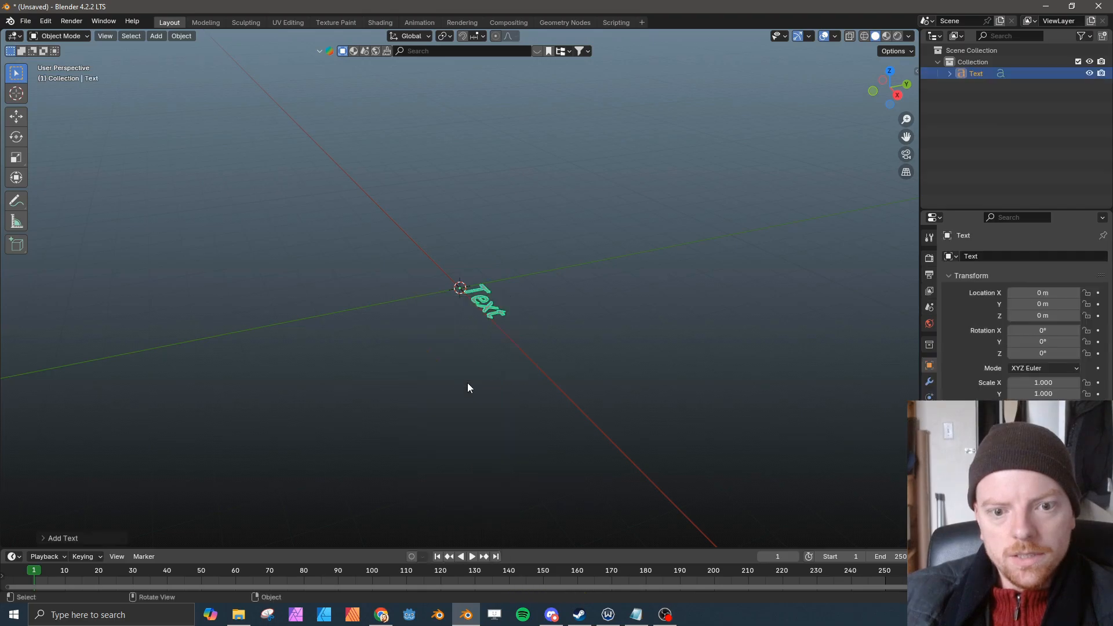
- Open the font file browser for the text object and show the Downloads folder as a vertical list
{"action": "left_click", "coordinate": [929, 429]}
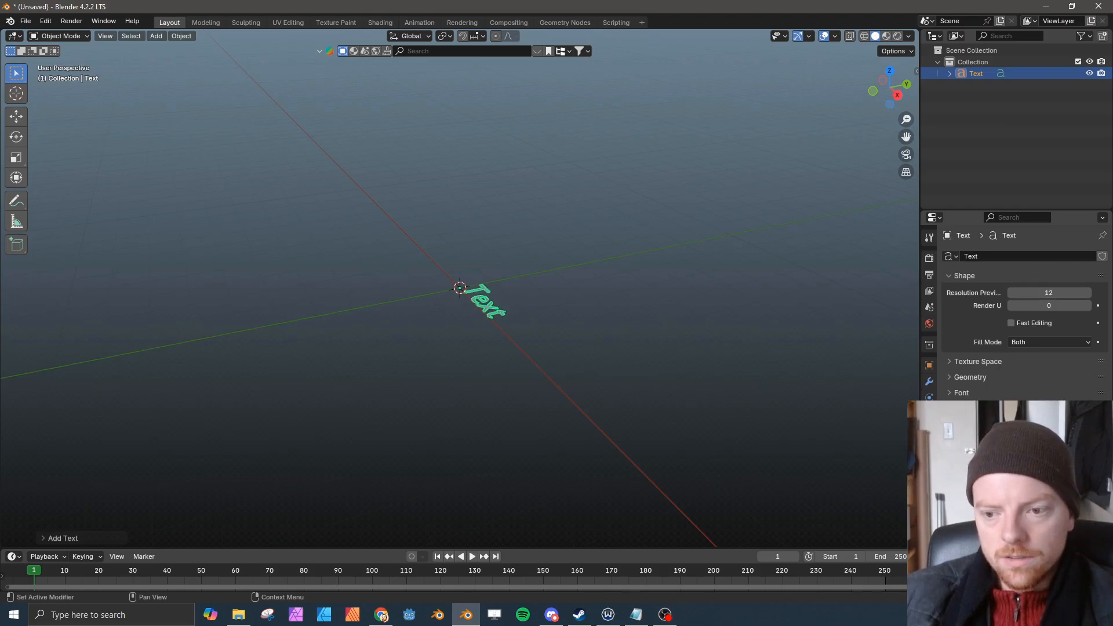
{"action": "left_click", "coordinate": [1088, 410]}
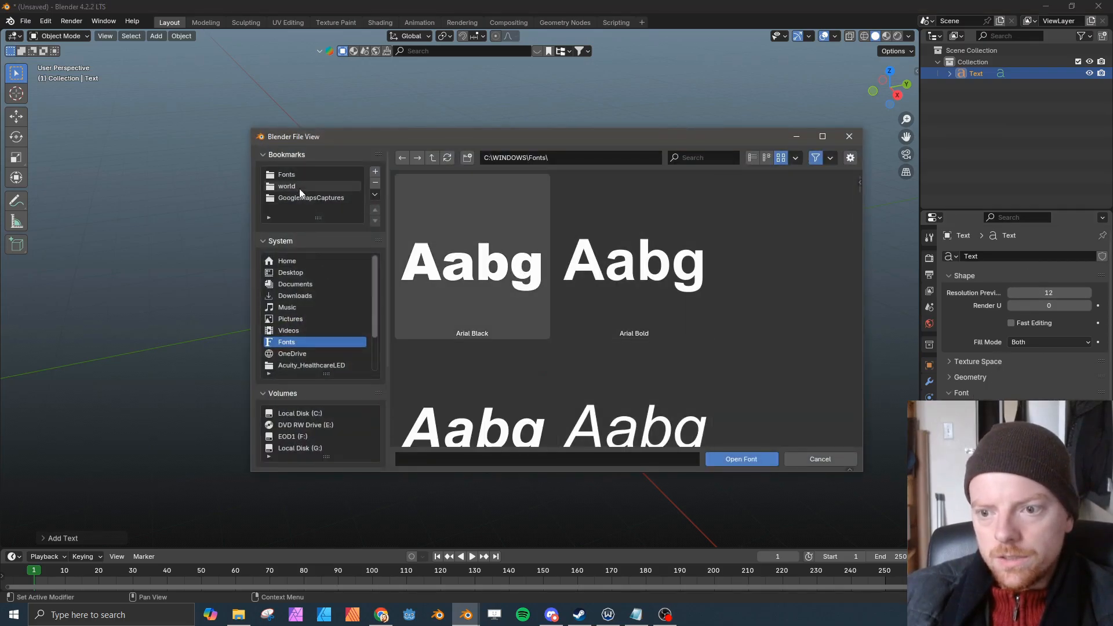
{"action": "left_click", "coordinate": [286, 296]}
{"action": "left_click", "coordinate": [752, 157]}
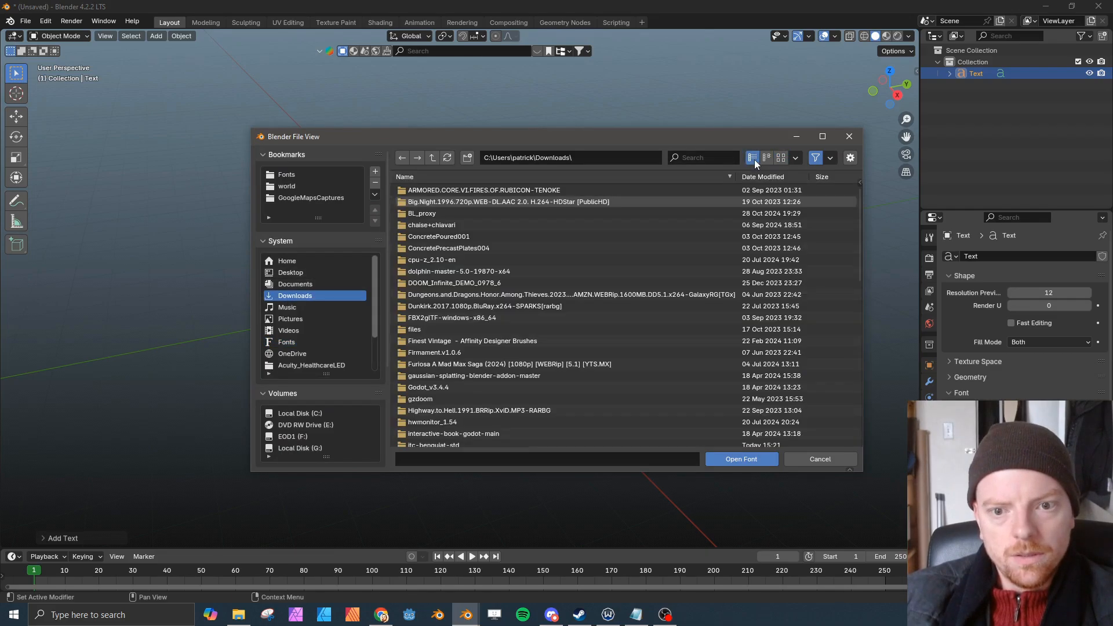
- Filter Downloads for "itc" and load Benguiat Pro ITC Bold Condensed from the itc-benguiat-std folder as the text's font
{"action": "scroll", "coordinate": [431, 203], "scroll_direction": "down", "scroll_amount": 4}
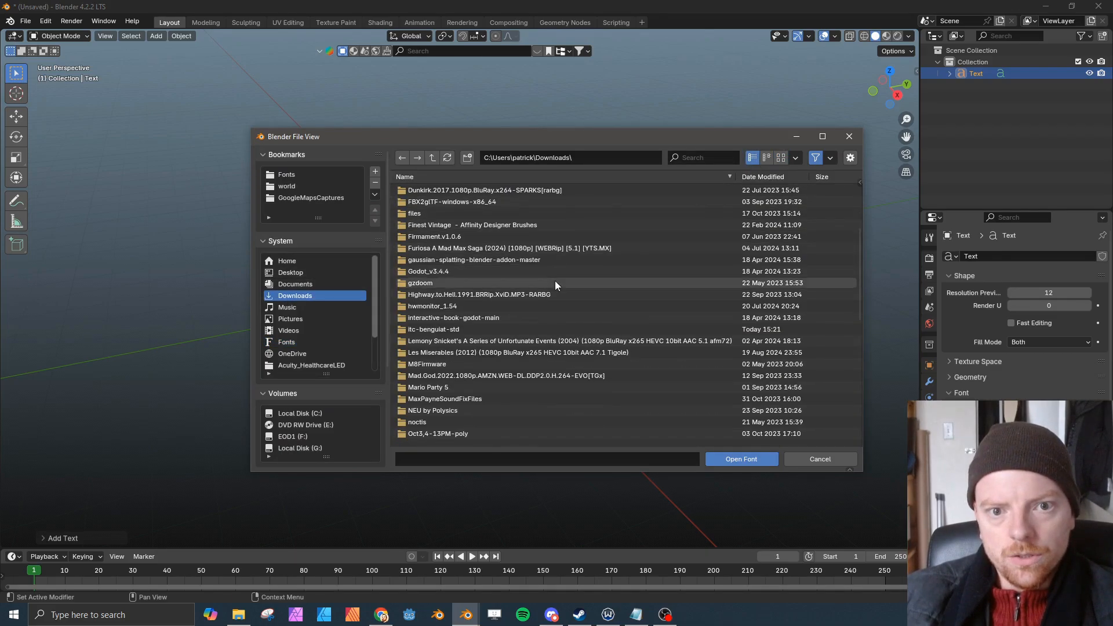
{"action": "left_click", "coordinate": [238, 616]}
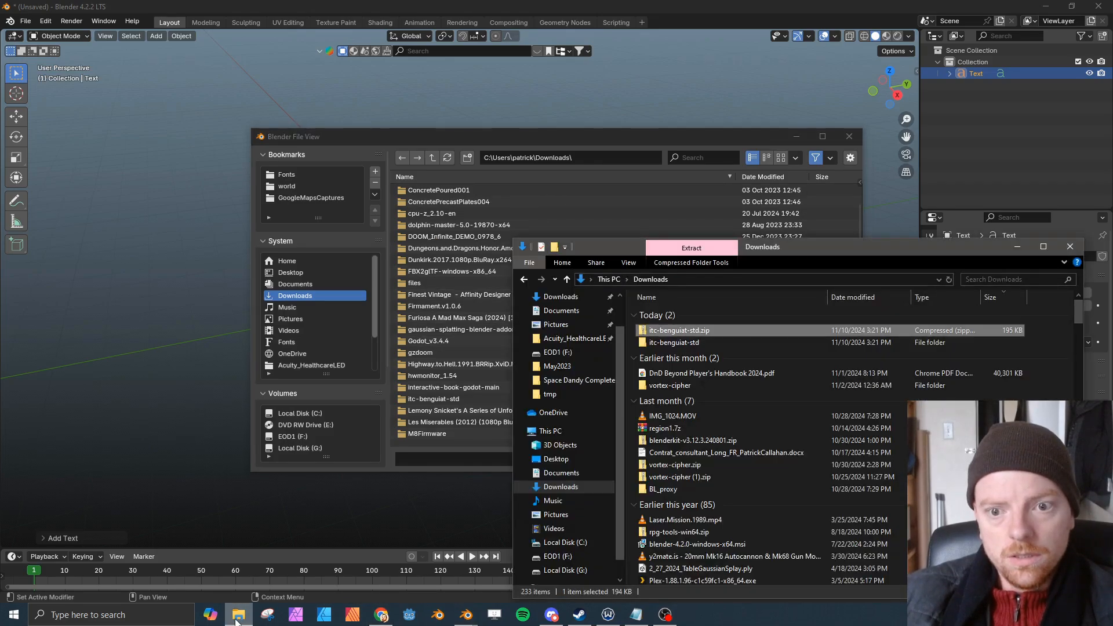
{"action": "left_click", "coordinate": [237, 616]}
{"action": "scroll", "coordinate": [426, 398], "scroll_direction": "down", "scroll_amount": 2}
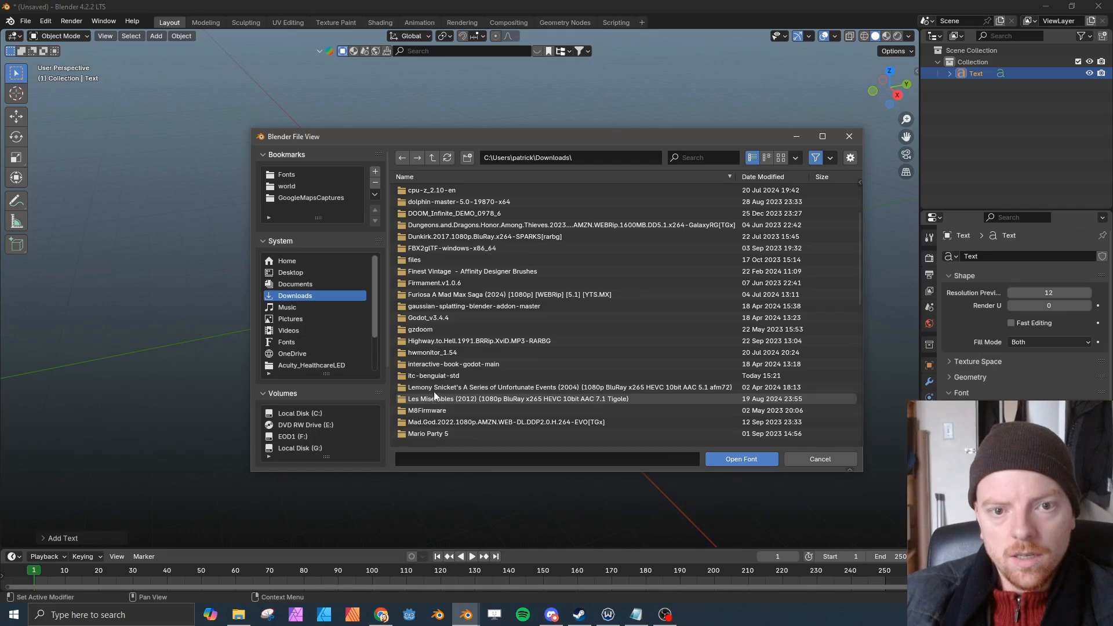
{"action": "scroll", "coordinate": [434, 395], "scroll_direction": "down", "scroll_amount": 4}
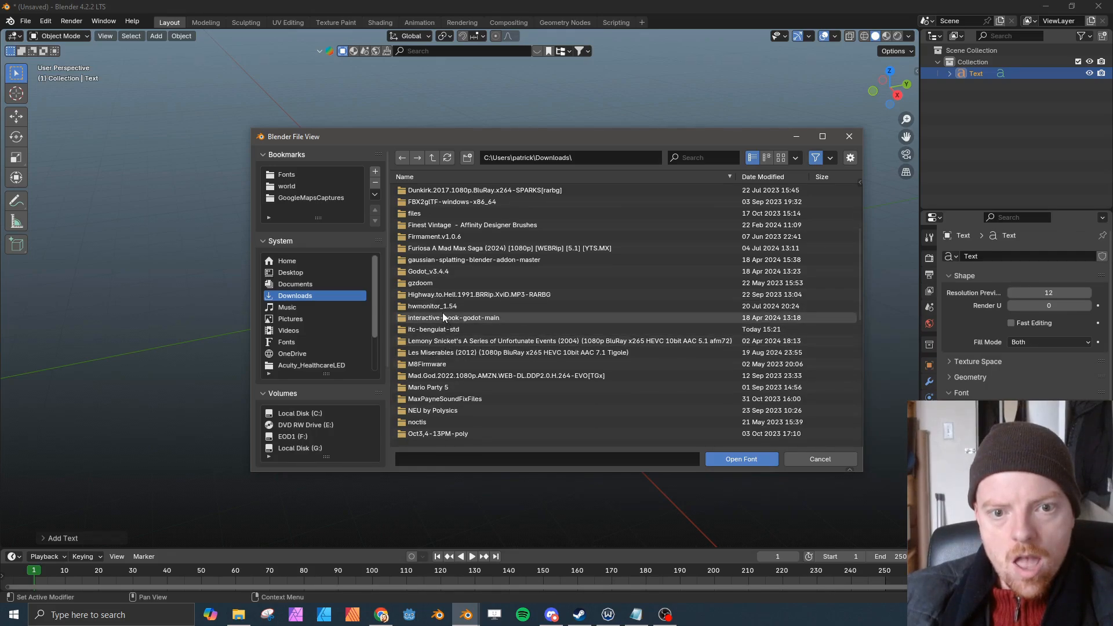
{"action": "scroll", "coordinate": [442, 313], "scroll_direction": "down", "scroll_amount": 10}
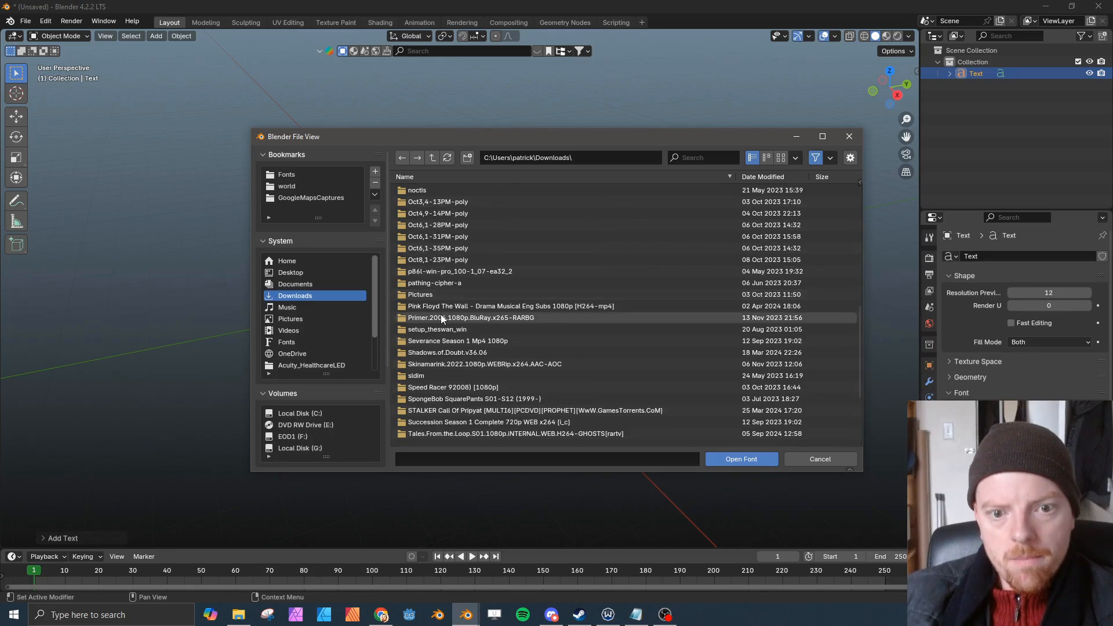
{"action": "scroll", "coordinate": [441, 315], "scroll_direction": "down", "scroll_amount": 3}
{"action": "type", "text": "itc"}
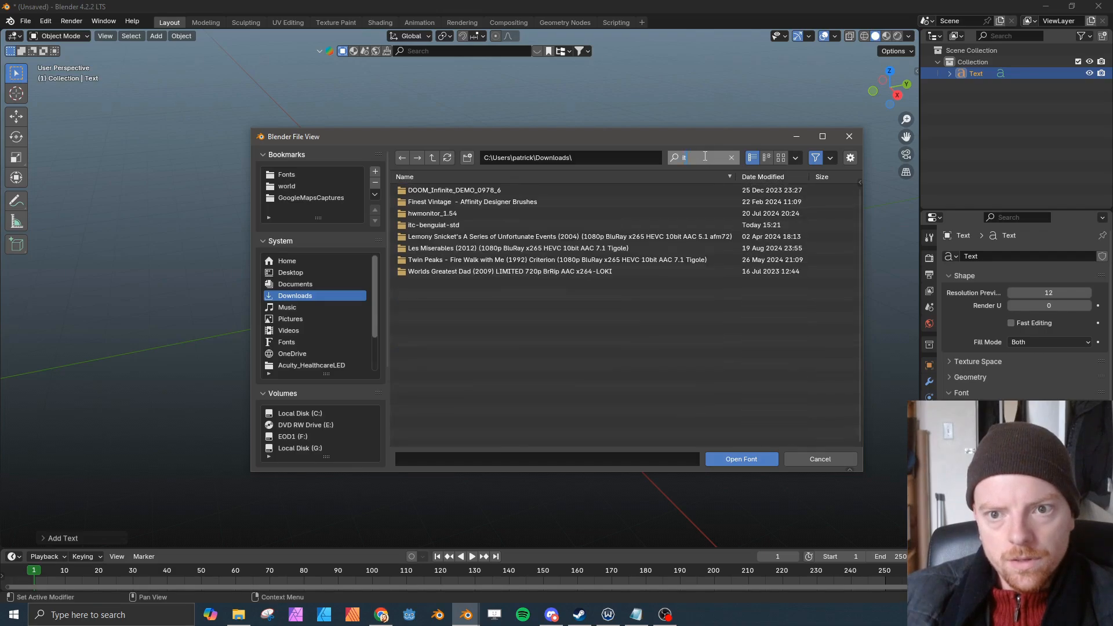
{"action": "key", "text": "Return"}
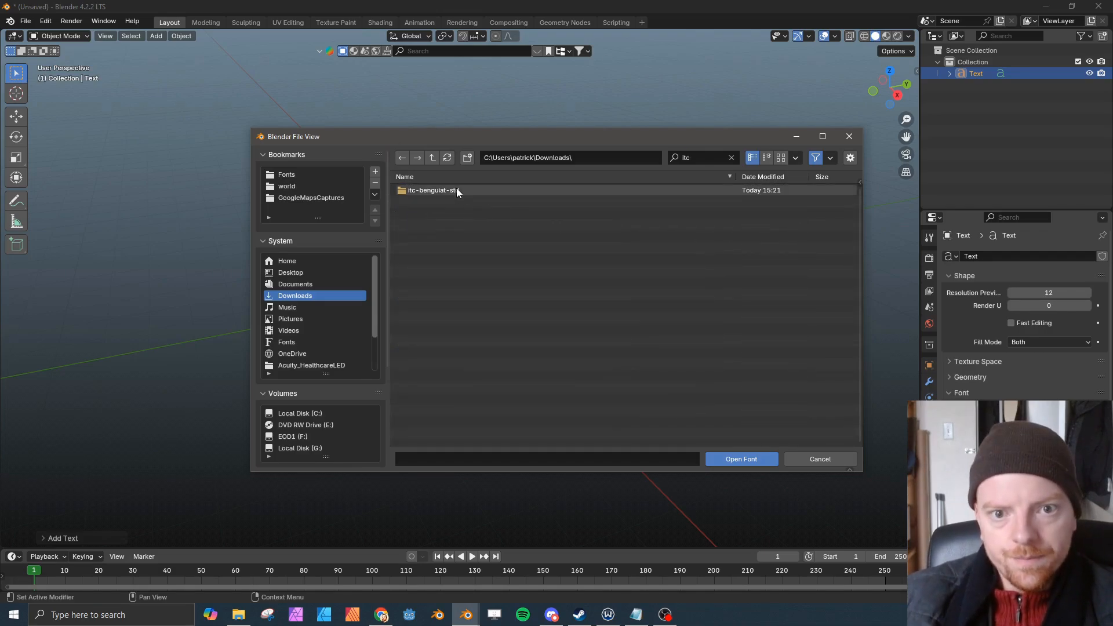
{"action": "double_click", "coordinate": [457, 190]}
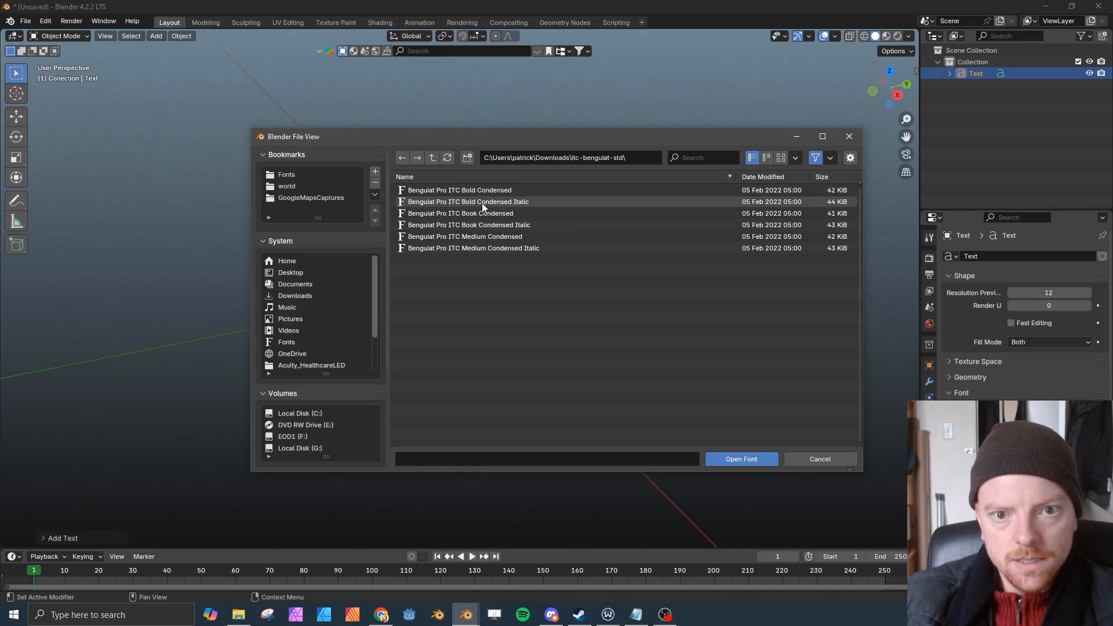
{"action": "double_click", "coordinate": [526, 190]}
- Examine the text's new font from directly above and look through the available Generate modifiers
{"action": "middle_click_drag", "start_coordinate": [535, 277], "coordinate": [605, 330]}
{"action": "scroll", "coordinate": [527, 314], "scroll_direction": "up", "scroll_amount": 5}
{"action": "middle_click_drag", "start_coordinate": [528, 314], "coordinate": [560, 327]}
{"action": "key", "text": "KP_7"}
{"action": "scroll", "coordinate": [561, 326], "scroll_direction": "up", "scroll_amount": 5}
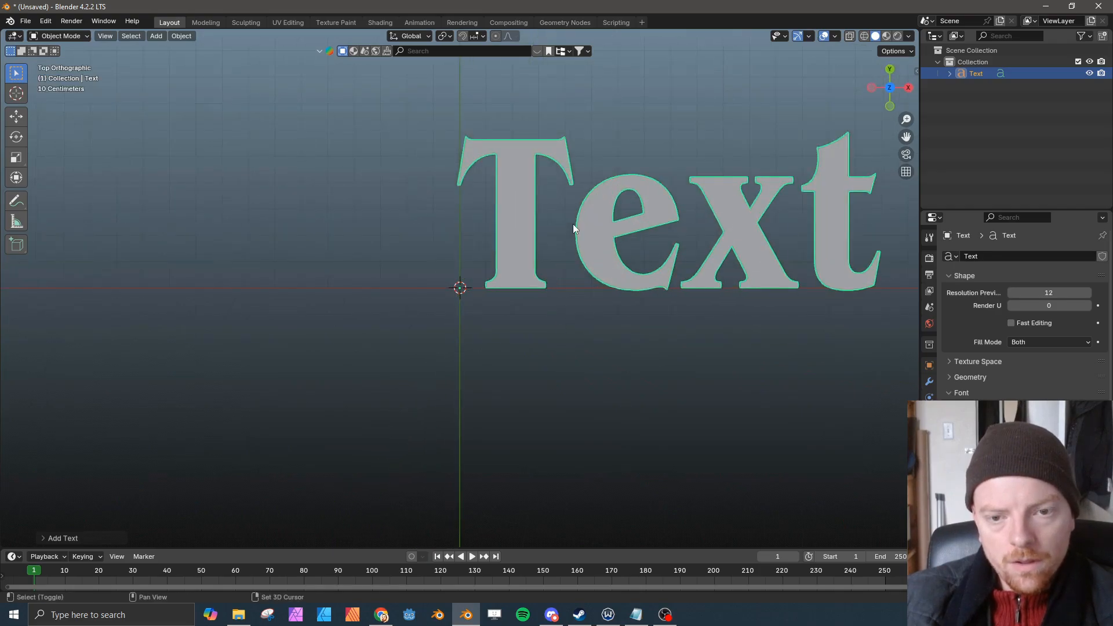
{"action": "middle_click_drag", "start_coordinate": [575, 228], "coordinate": [463, 329], "text": "shift"}
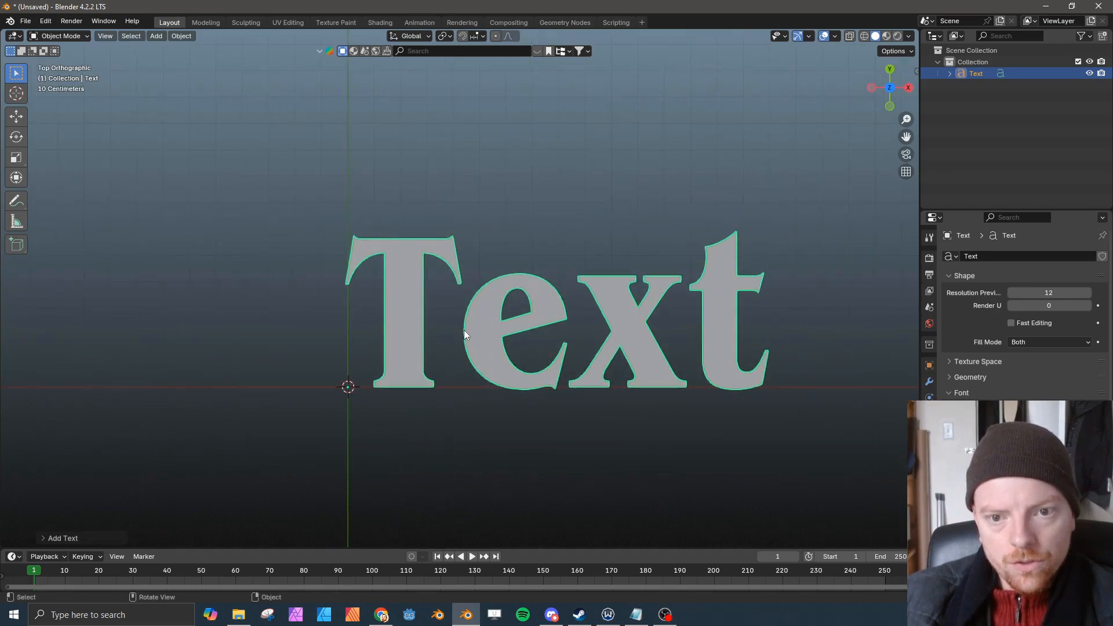
{"action": "left_click", "coordinate": [929, 381]}
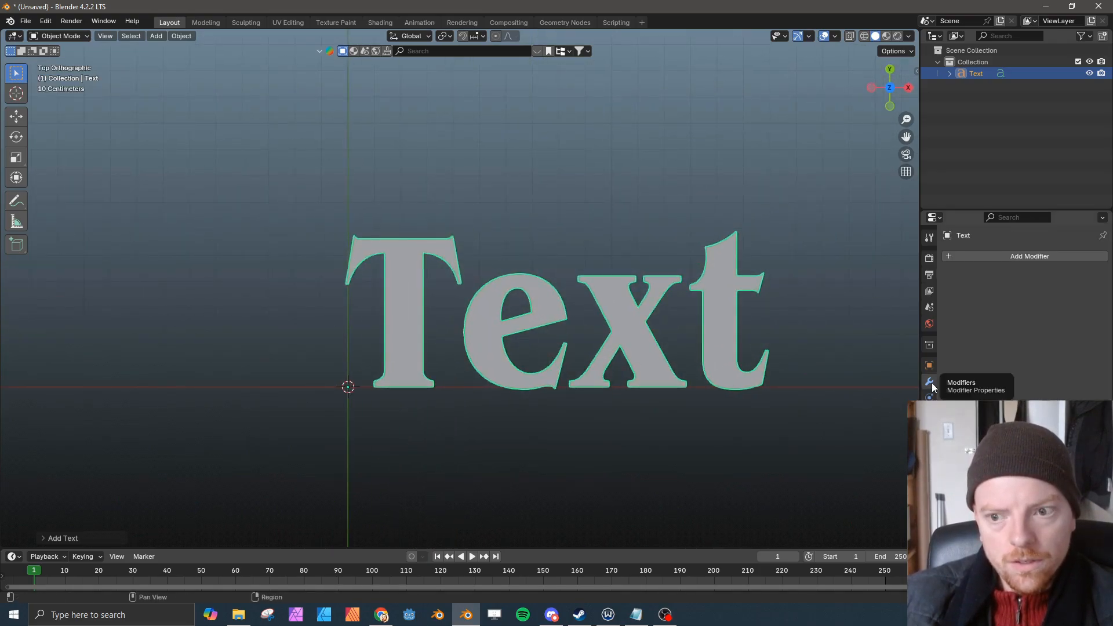
{"action": "left_click", "coordinate": [972, 259]}
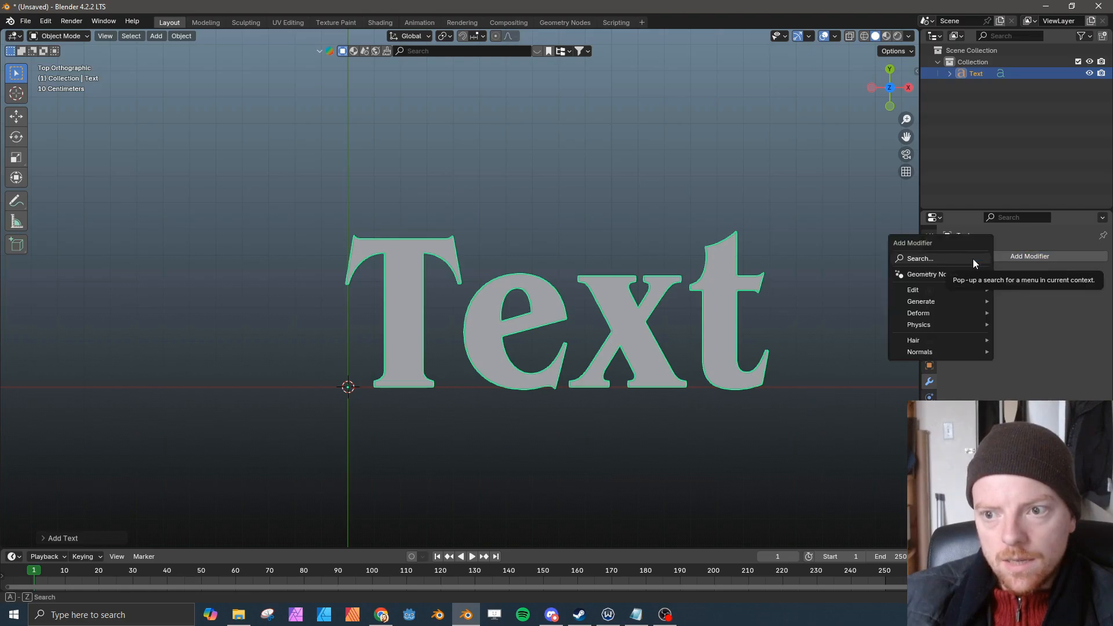
{"action": "mouse_move", "coordinate": [973, 297]}
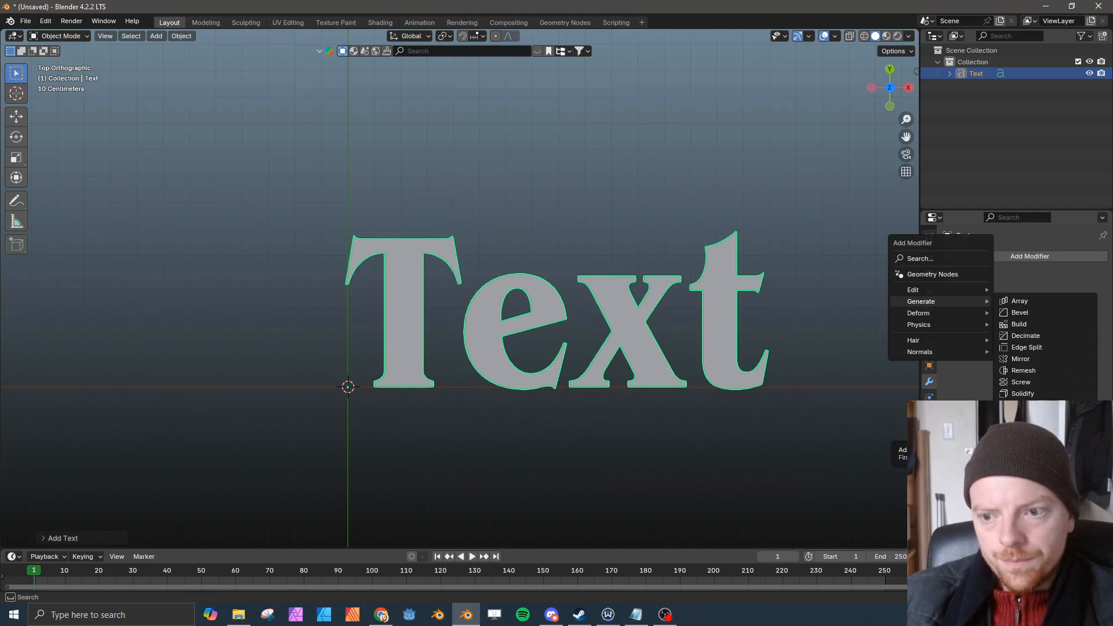
- Replace the text object's content with "Blender" and return to Object Mode
{"action": "key", "text": "Tab"}
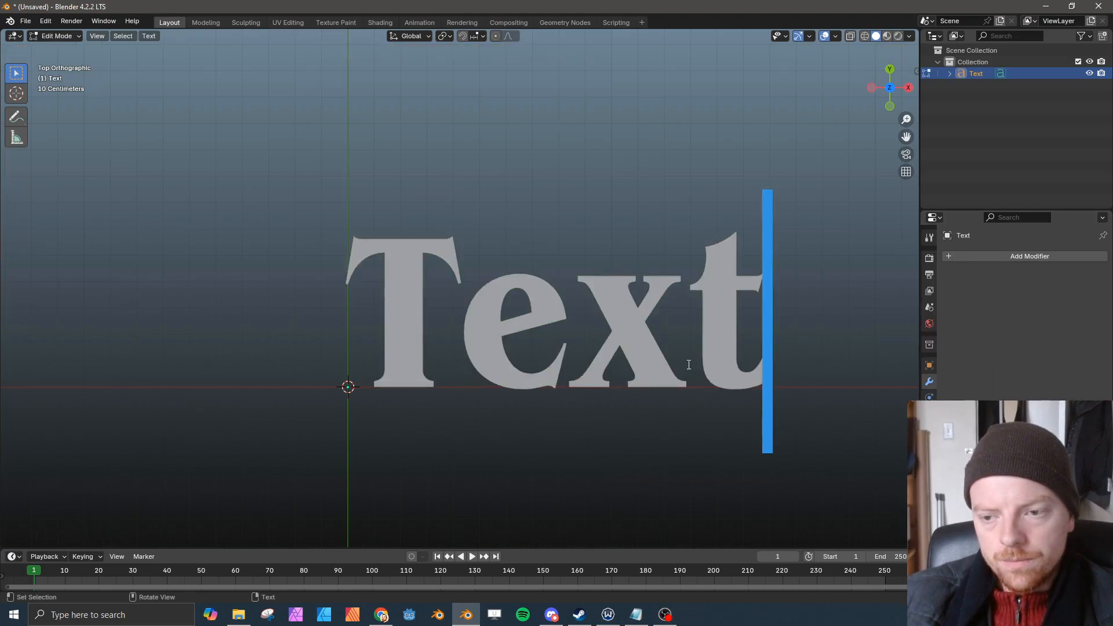
{"action": "key", "text": "BackSpace"}
{"action": "key", "text": "BackSpace"}
{"action": "key", "text": "BackSpace"}
{"action": "key", "text": "BackSpace"}
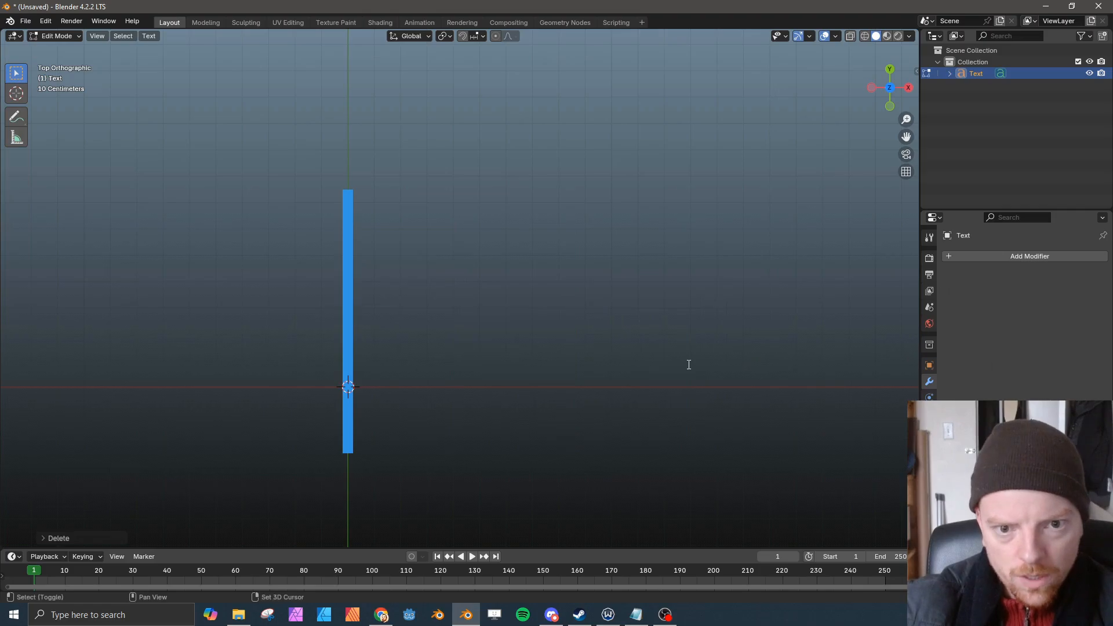
{"action": "type", "text": "Blende"}
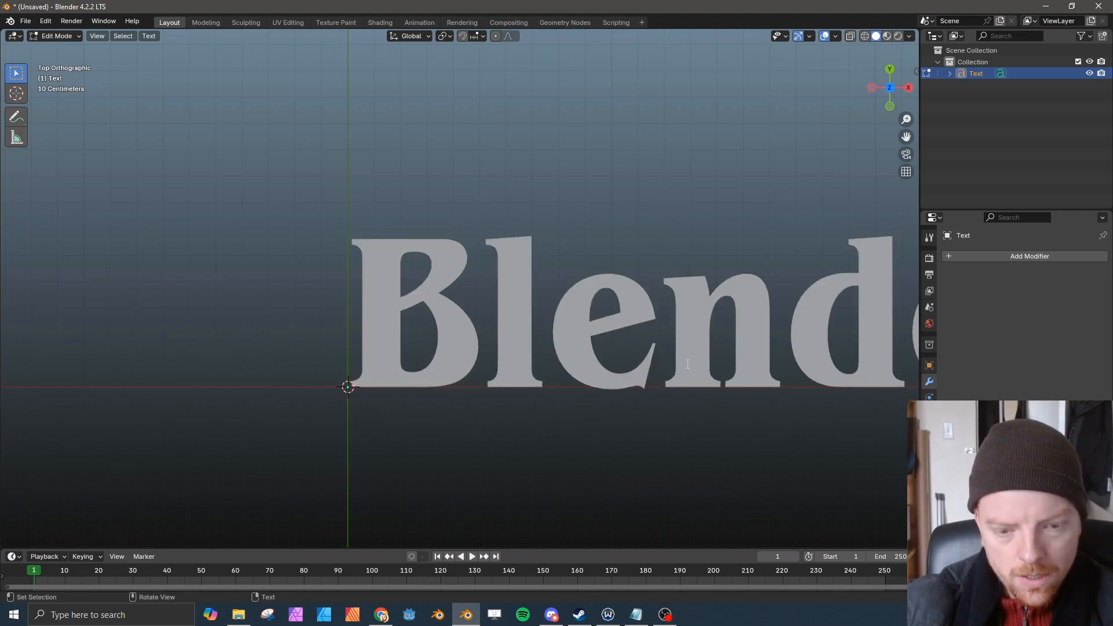
{"action": "type", "text": "r"}
{"action": "scroll", "coordinate": [329, 245], "scroll_direction": "down", "scroll_amount": 2}
{"action": "key", "text": "Tab"}
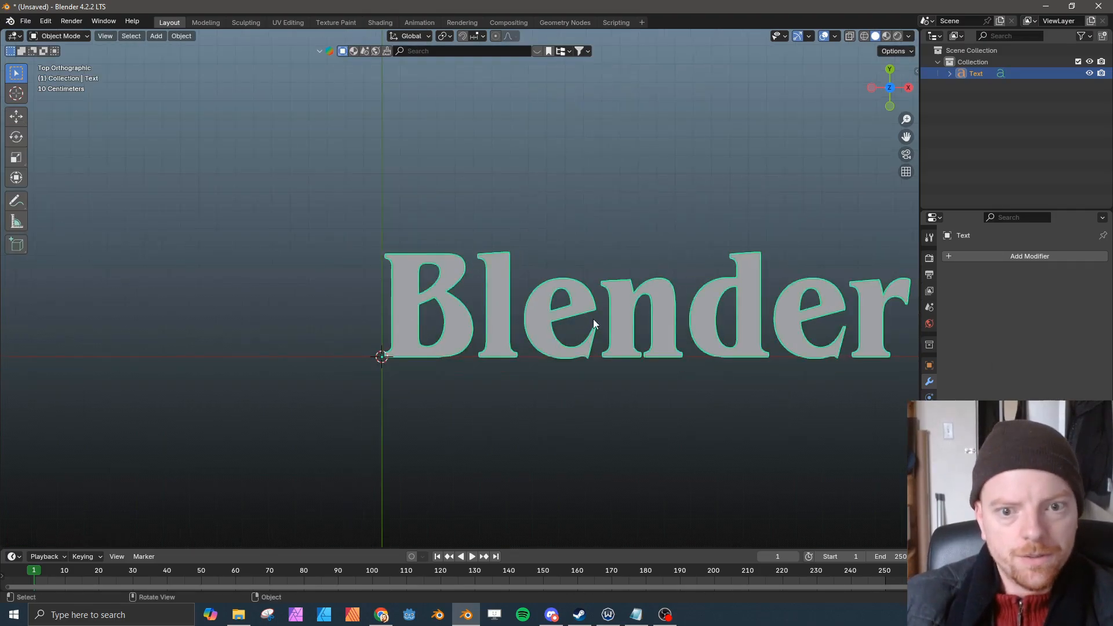
{"action": "middle_click_drag", "start_coordinate": [718, 359], "coordinate": [704, 368], "text": "shift"}
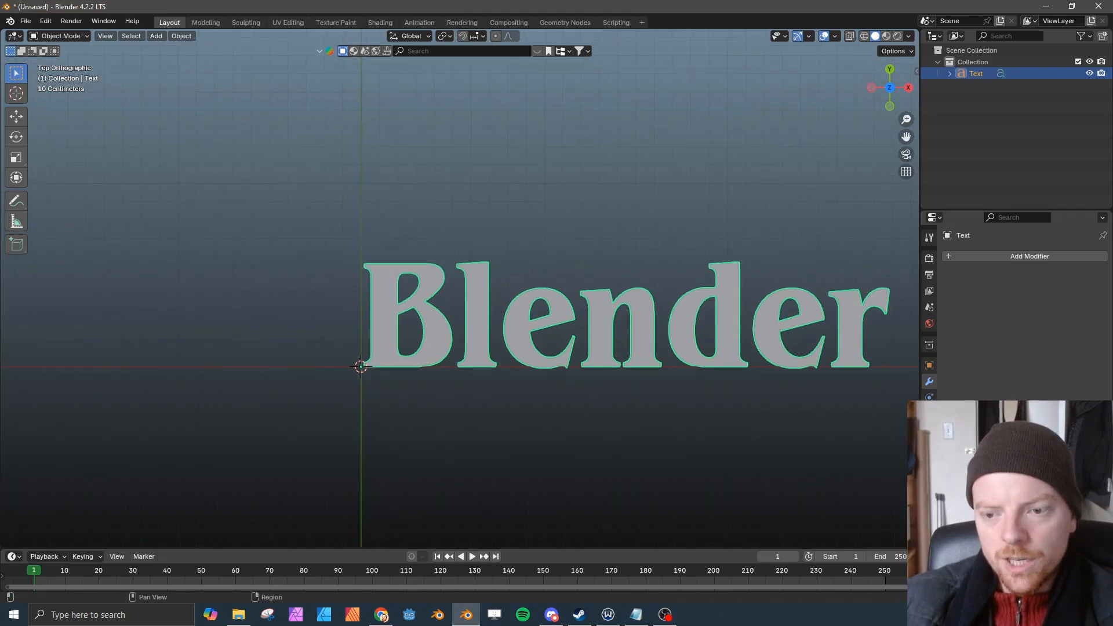
{"action": "left_click", "coordinate": [929, 430]}
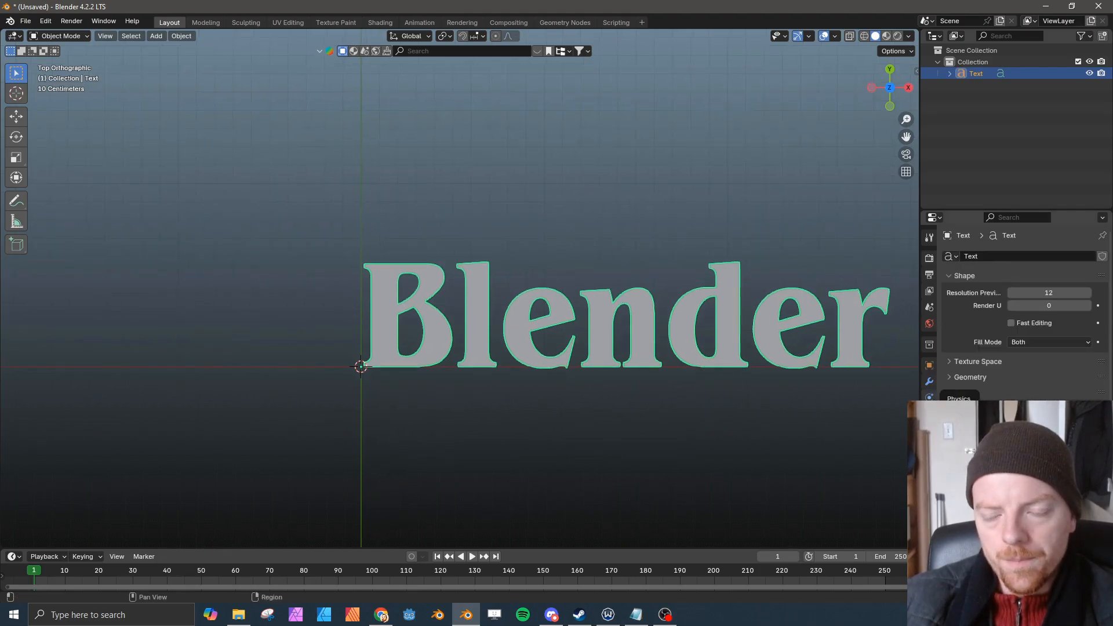
{"action": "left_click", "coordinate": [930, 384]}
{"action": "left_click", "coordinate": [972, 256]}
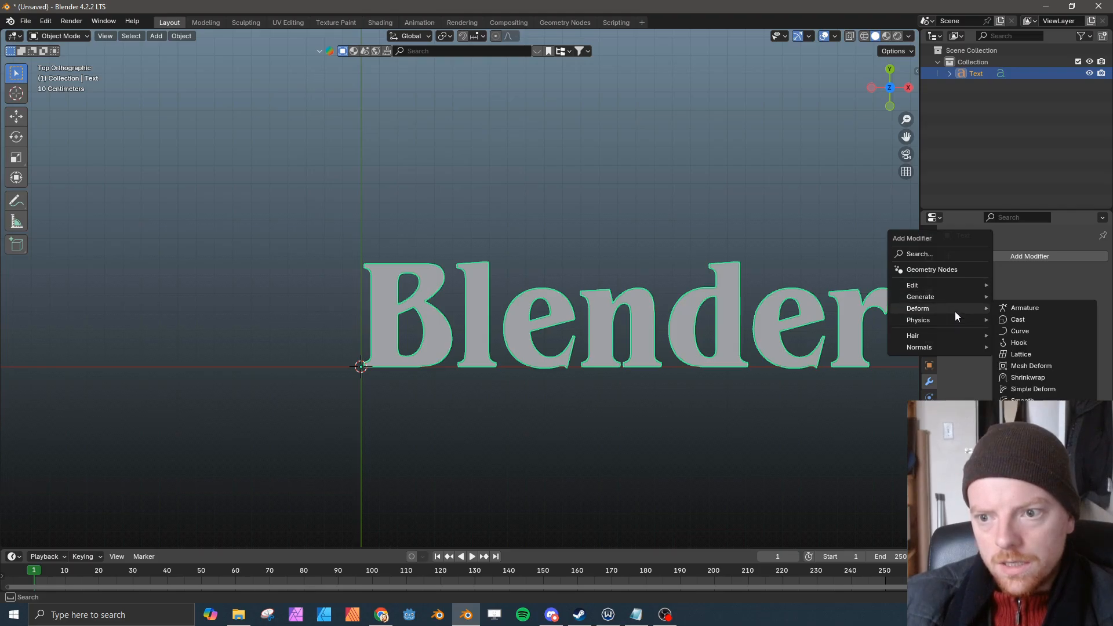
- Convert the "Blender" text object to a mesh
{"action": "key", "text": "F3"}
{"action": "type", "text": "c"}
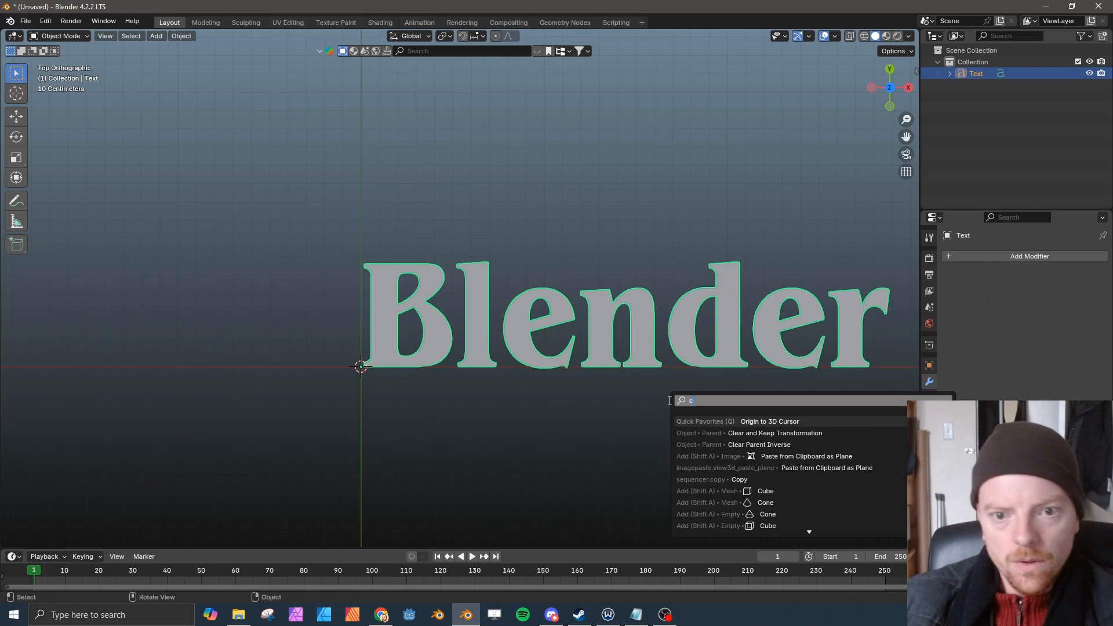
{"action": "type", "text": "onver"}
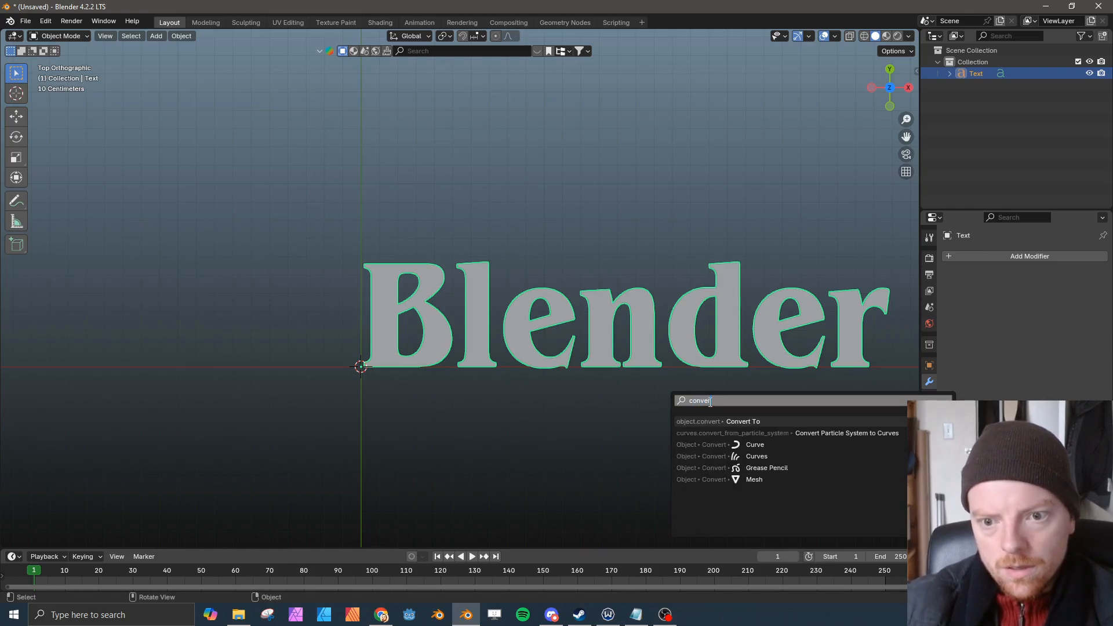
{"action": "key", "text": "Down"}
{"action": "key", "text": "Down"}
{"action": "key", "text": "Down"}
{"action": "key", "text": "Down"}
{"action": "key", "text": "Return"}
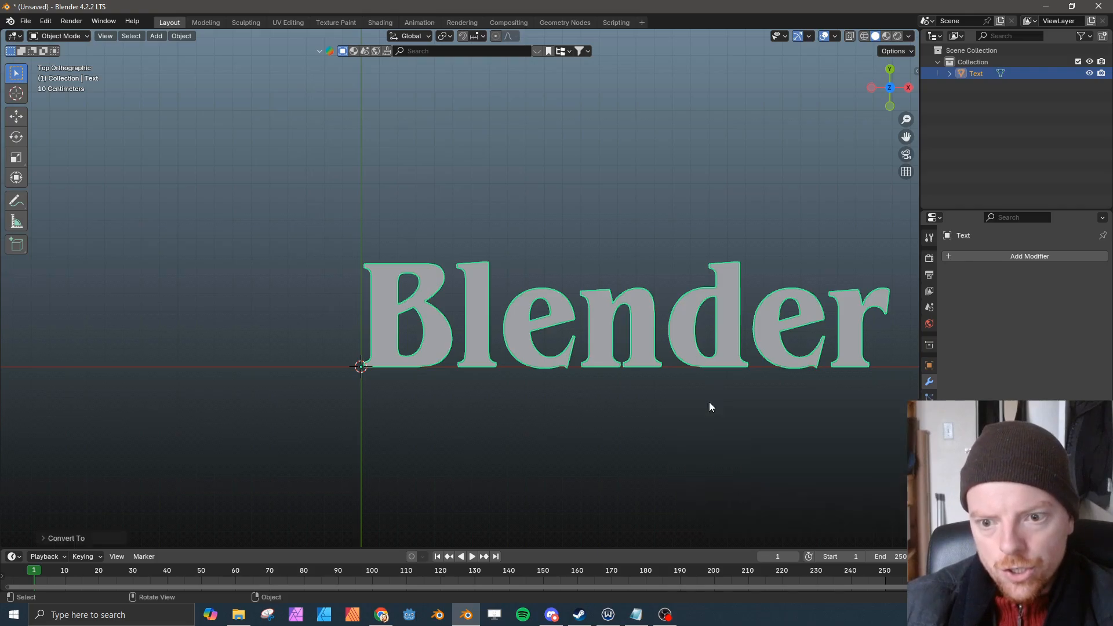
- Try a Wireframe modifier with a thickness of 0.0027 m on the text mesh and remove it
{"action": "left_click", "coordinate": [1012, 256]}
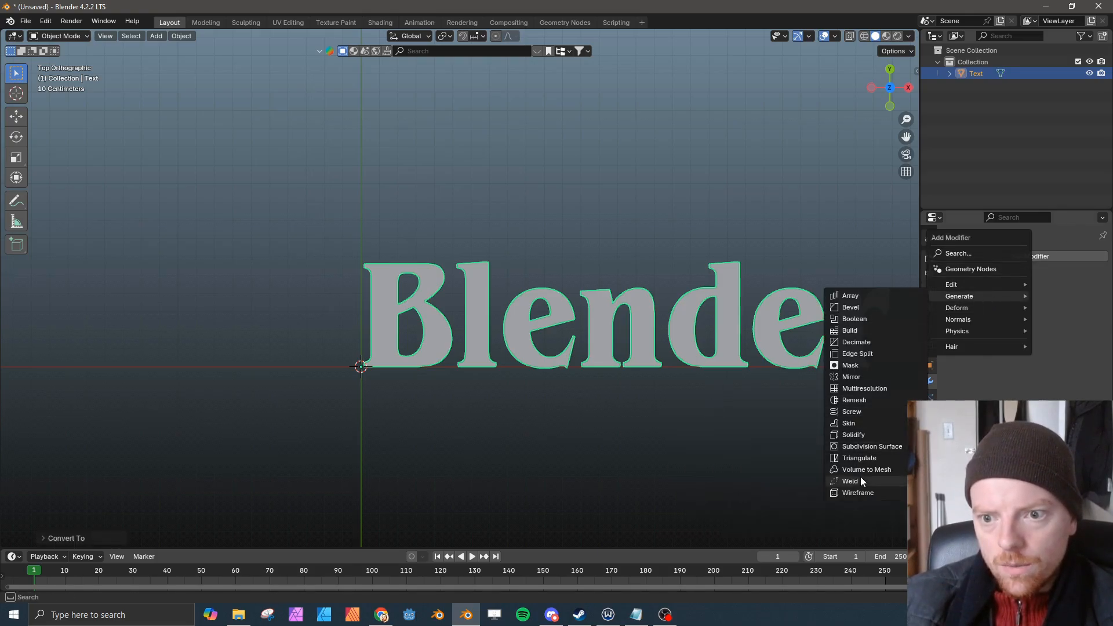
{"action": "left_click", "coordinate": [860, 493]}
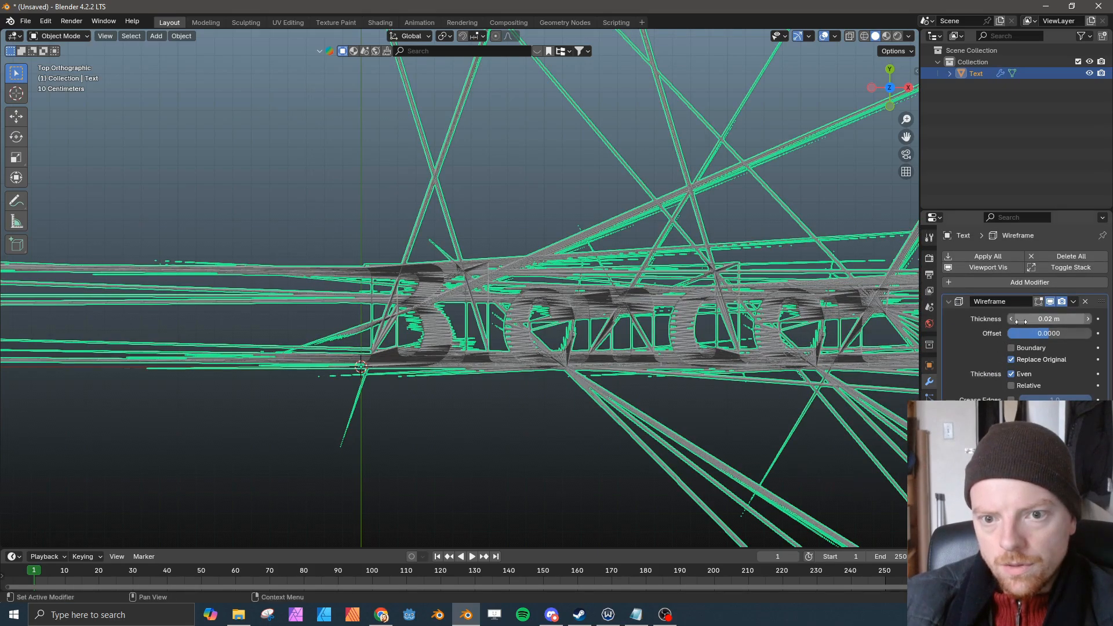
{"action": "left_click_drag", "start_coordinate": [1046, 319], "coordinate": [1007, 319]}
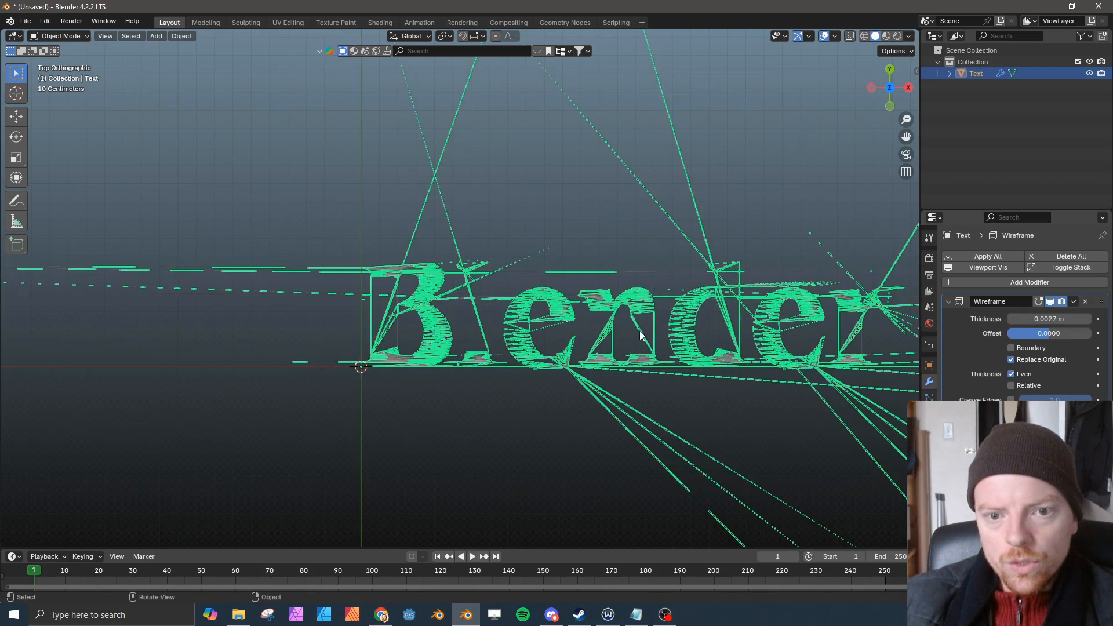
{"action": "left_click", "coordinate": [1086, 302]}
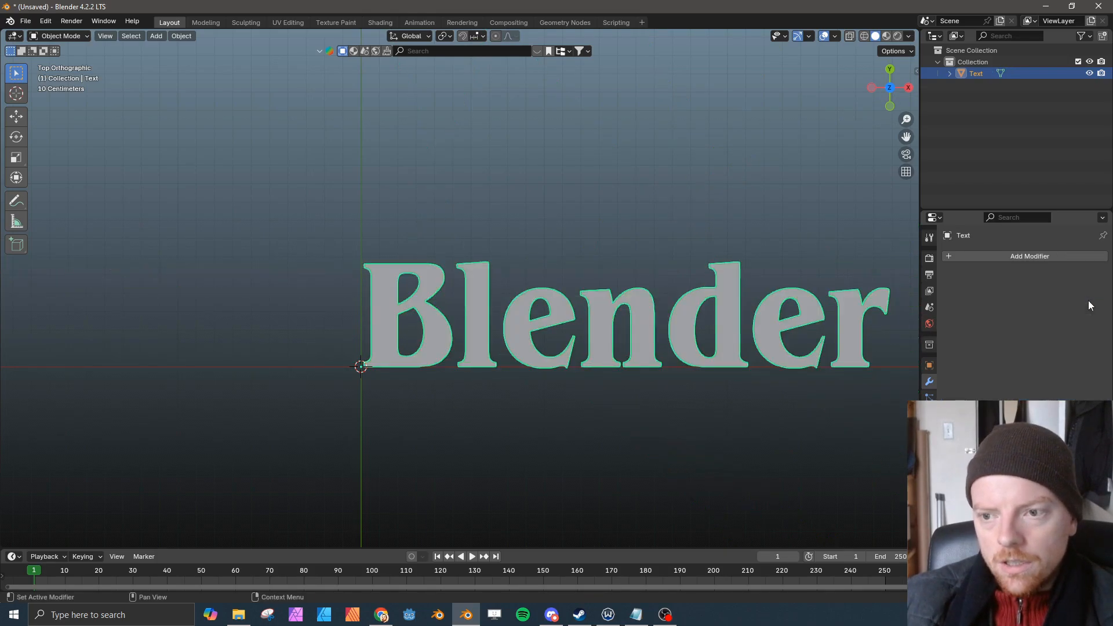
- Open the text mesh in Edit Mode
{"action": "key", "text": "Tab"}
{"action": "scroll", "coordinate": [571, 345], "scroll_direction": "up", "scroll_amount": 3}
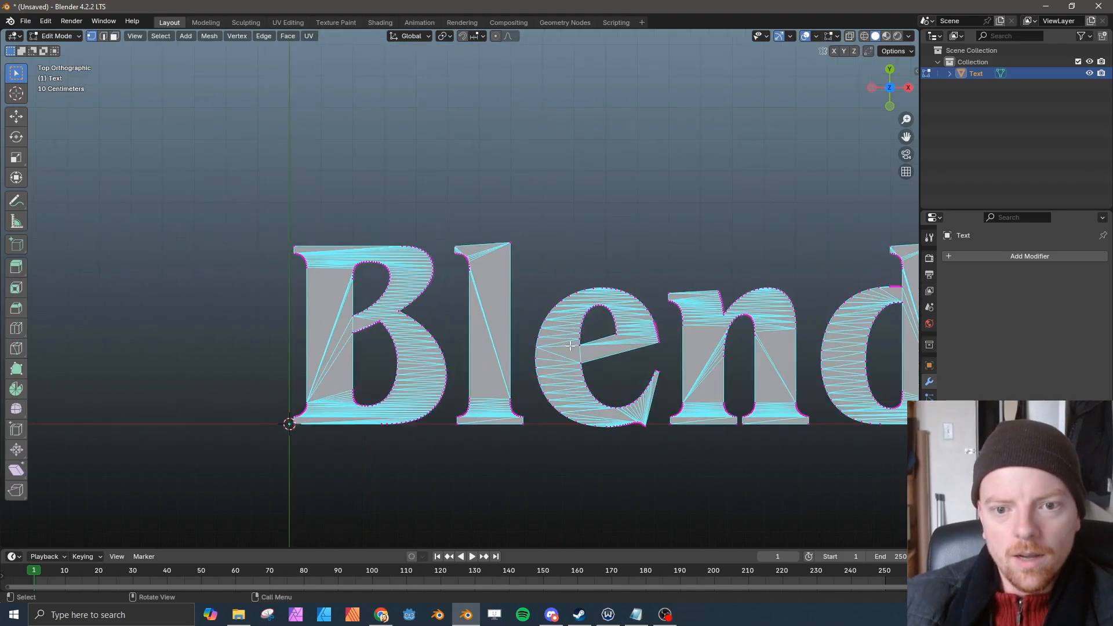
{"action": "key", "text": "3"}
{"action": "key", "text": "a"}
{"action": "key", "text": "F3"}
{"action": "type", "text": "faces"}
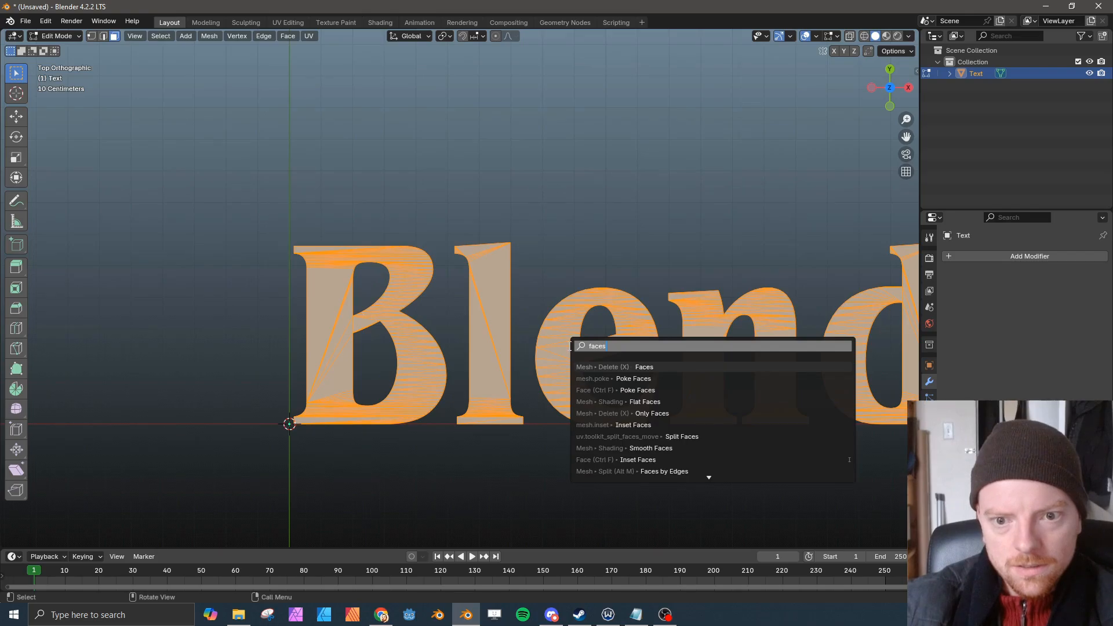
{"action": "key", "text": "Escape"}
{"action": "key", "text": "x"}
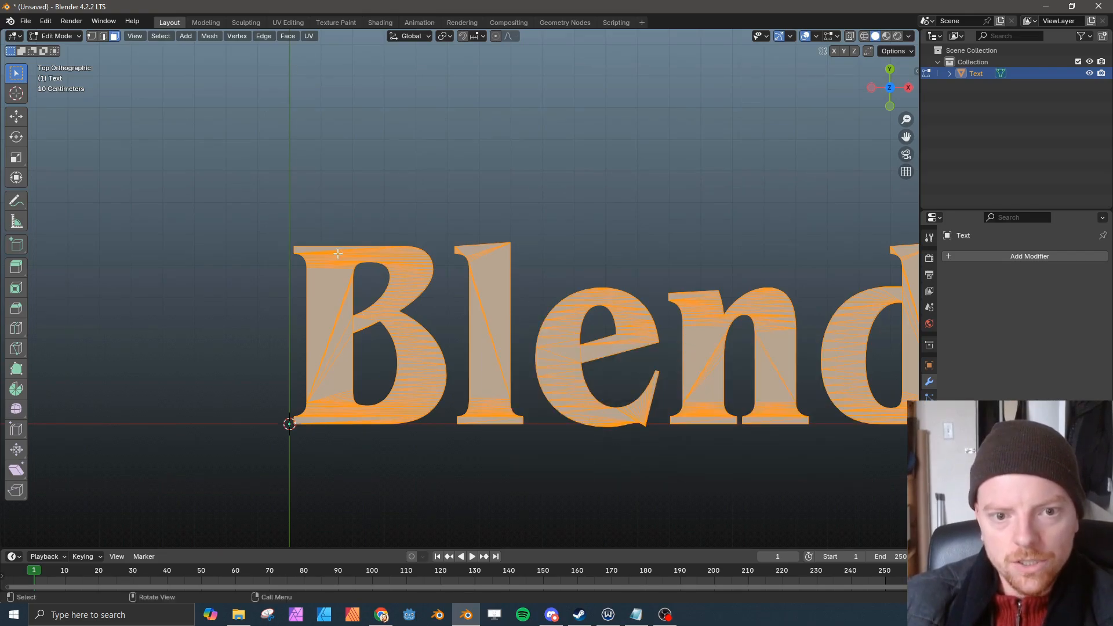
- Clear the selection and try to select the non-manifold geometry in face select mode
{"action": "scroll", "coordinate": [441, 289], "scroll_direction": "down", "scroll_amount": 2}
{"action": "key", "text": "alt+a"}
{"action": "key", "text": "F3"}
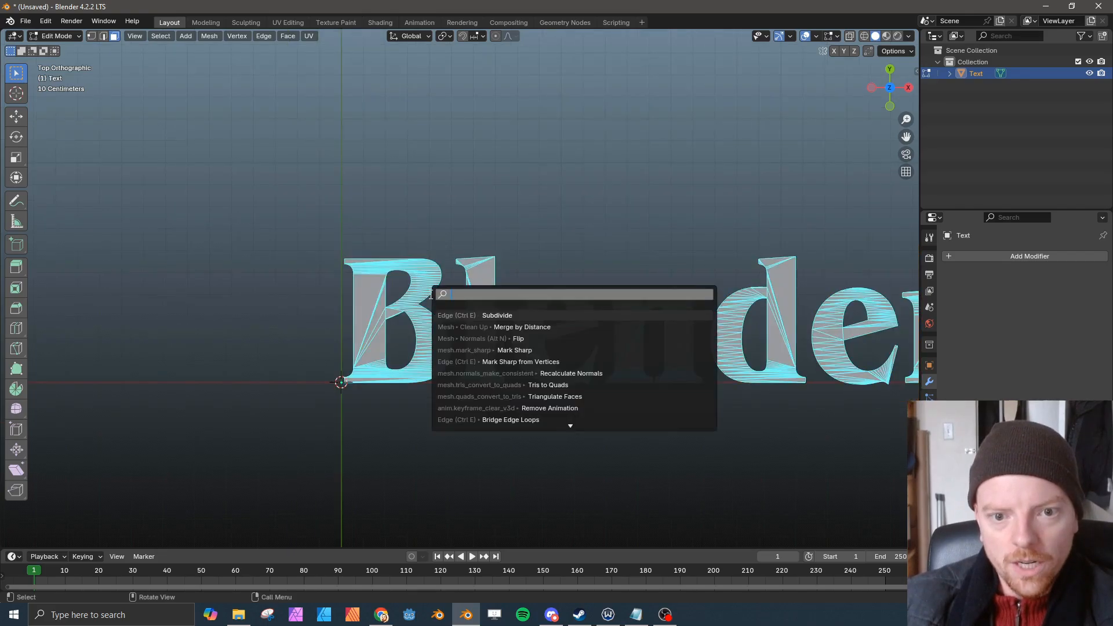
{"action": "type", "text": "non man"}
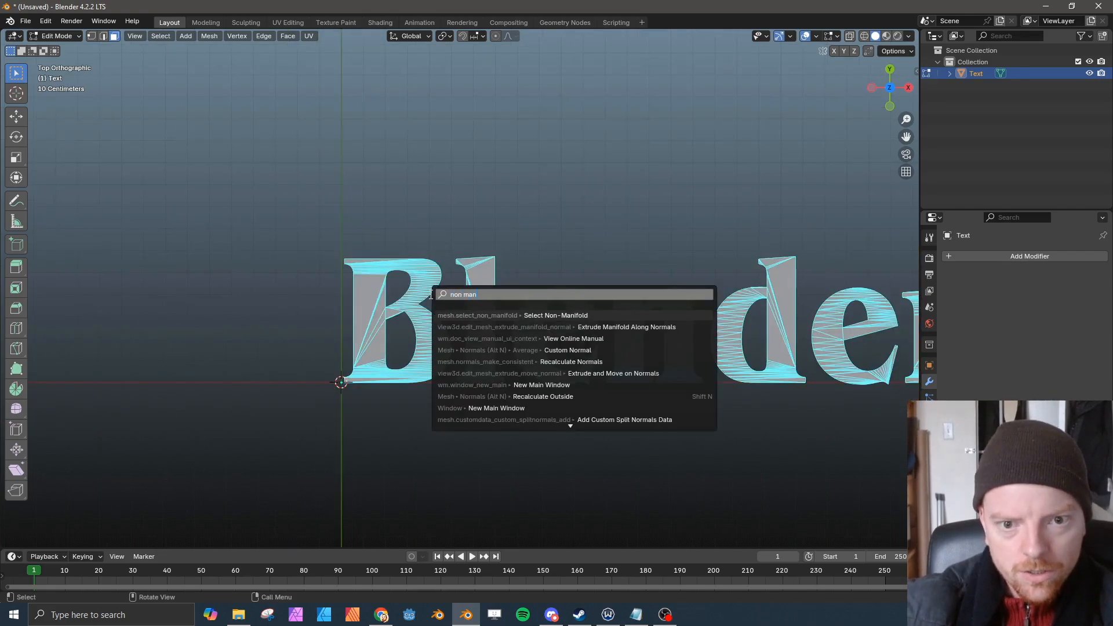
{"action": "key", "text": "Return"}
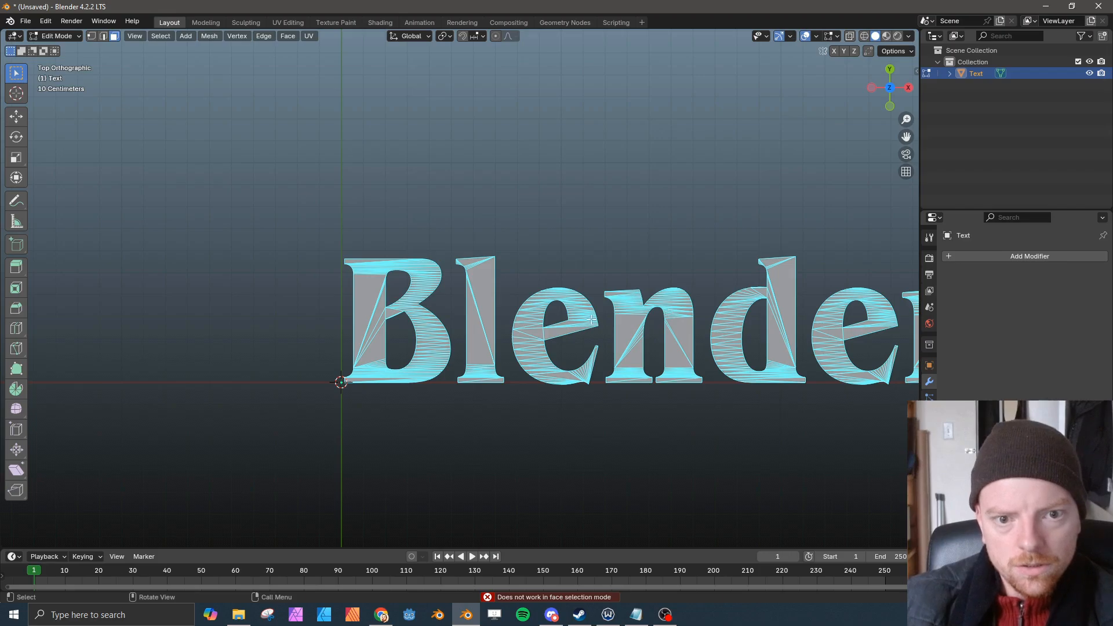
- In edge select mode, select the non-manifold edges, invert the selection, delete the interior edges of the letters and return to Object Mode
{"action": "key", "text": "2"}
{"action": "key", "text": "F3"}
{"action": "type", "text": "non man"}
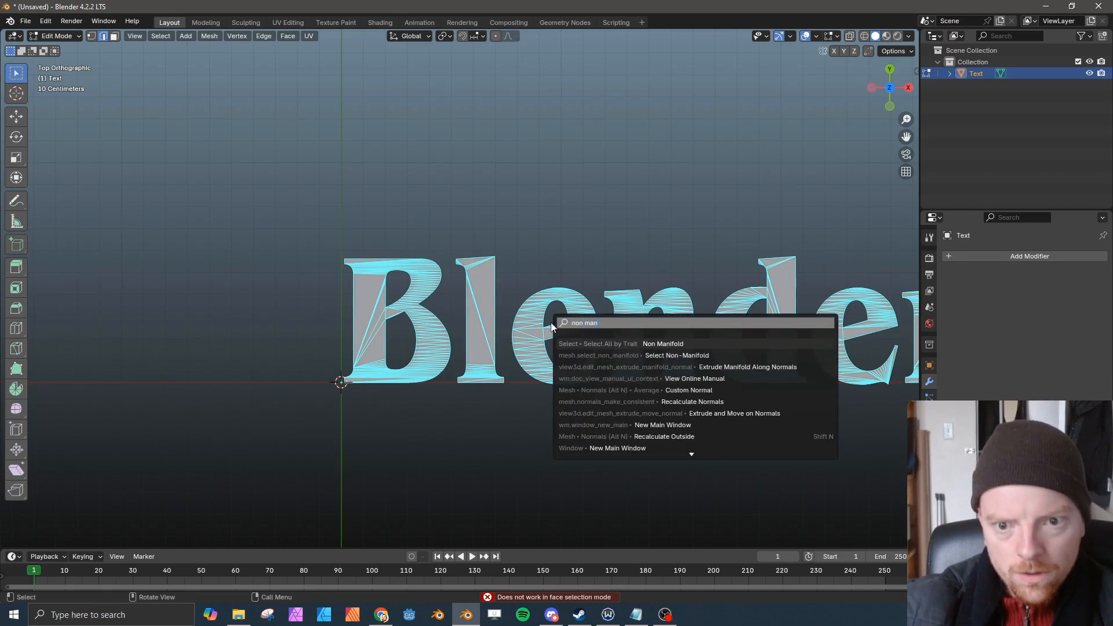
{"action": "key", "text": "Return"}
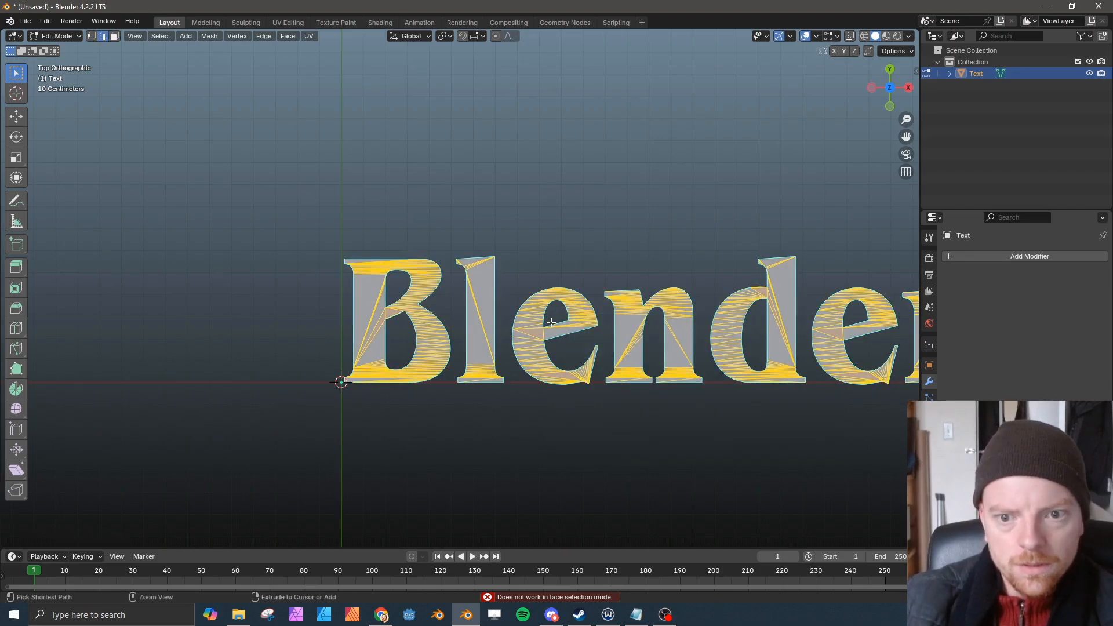
{"action": "key", "text": "ctrl+x"}
{"action": "key", "text": "ctrl+z"}
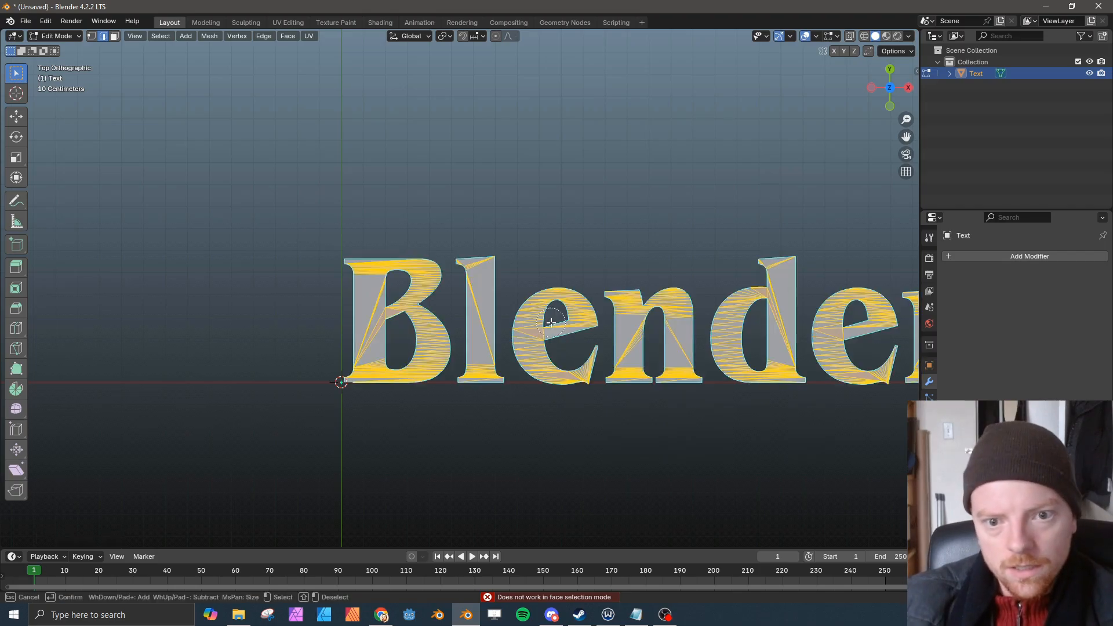
{"action": "key", "text": "x"}
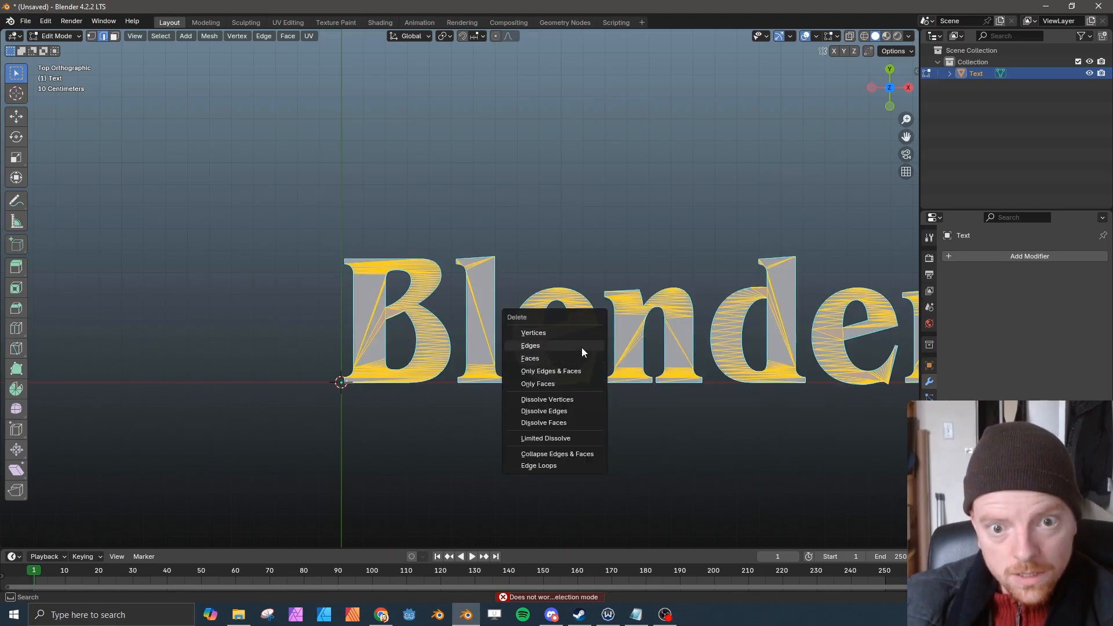
{"action": "left_click", "coordinate": [582, 348]}
{"action": "middle_click_drag", "start_coordinate": [582, 347], "coordinate": [398, 366], "text": "shift"}
{"action": "key", "text": "Tab"}
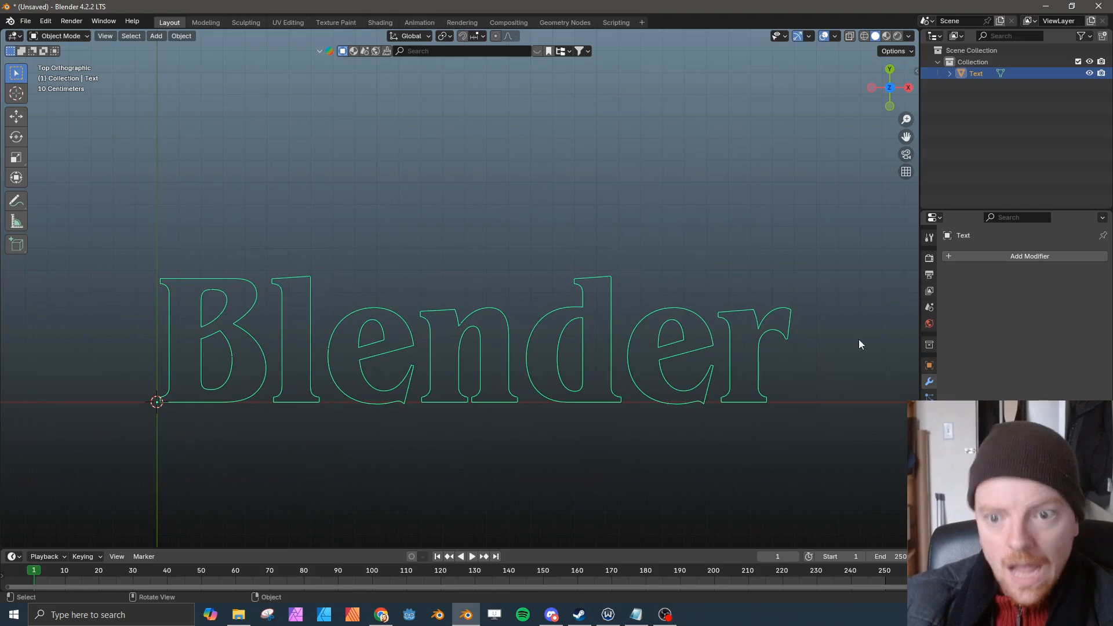
- Try a Wireframe modifier with a thickness of 0.0352 m on the letter outlines and remove it
{"action": "left_click", "coordinate": [975, 255]}
{"action": "mouse_move", "coordinate": [960, 255]}
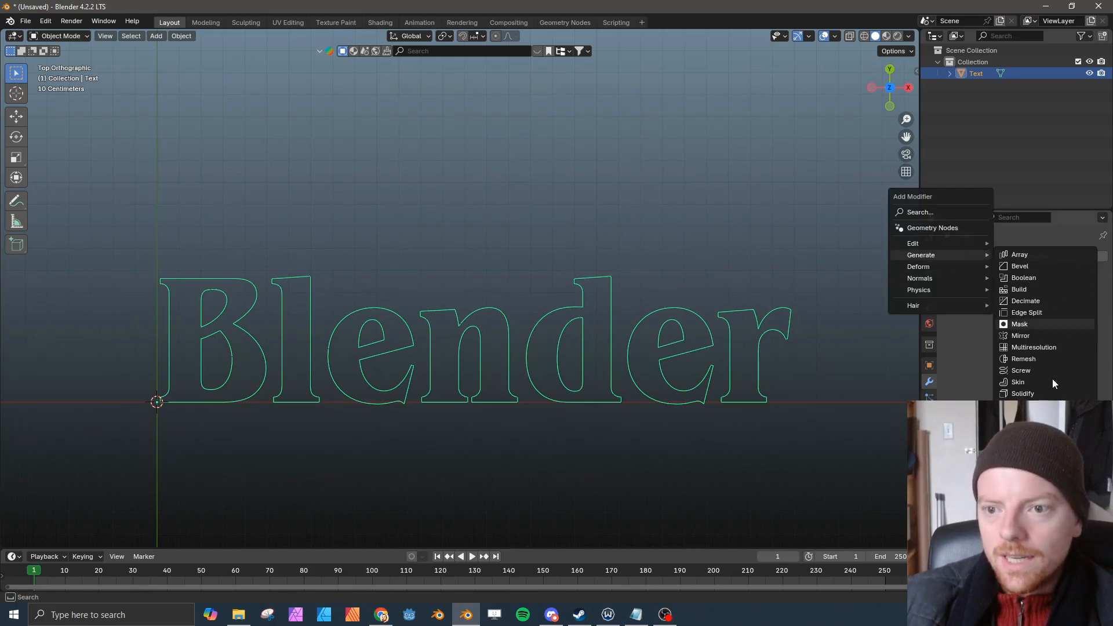
{"action": "left_click", "coordinate": [1025, 452]}
{"action": "left_click_drag", "start_coordinate": [1039, 319], "coordinate": [1050, 319]}
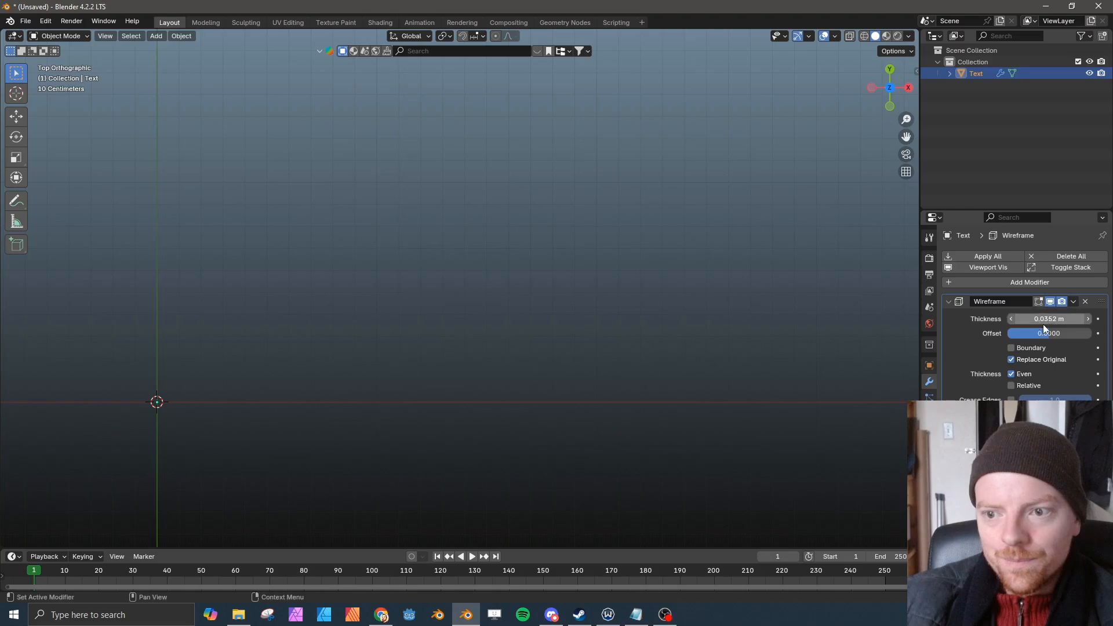
{"action": "left_click", "coordinate": [1085, 302]}
{"action": "key", "text": "Tab"}
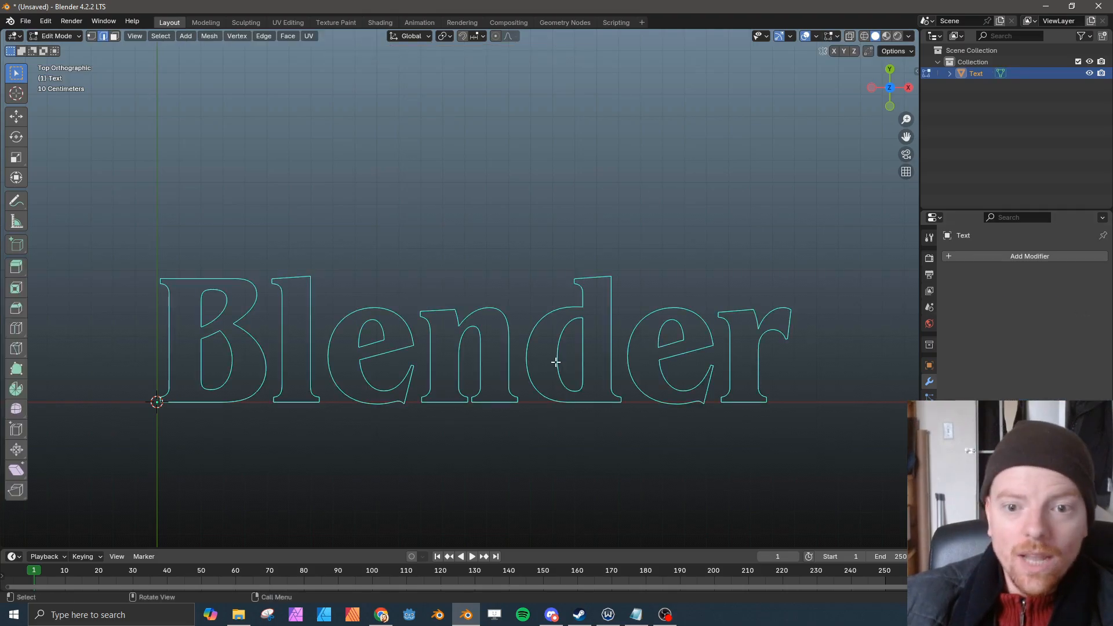
{"action": "key", "text": "Tab"}
- Convert the letter outline mesh to a curve
{"action": "key", "text": "F3"}
{"action": "type", "text": "con"}
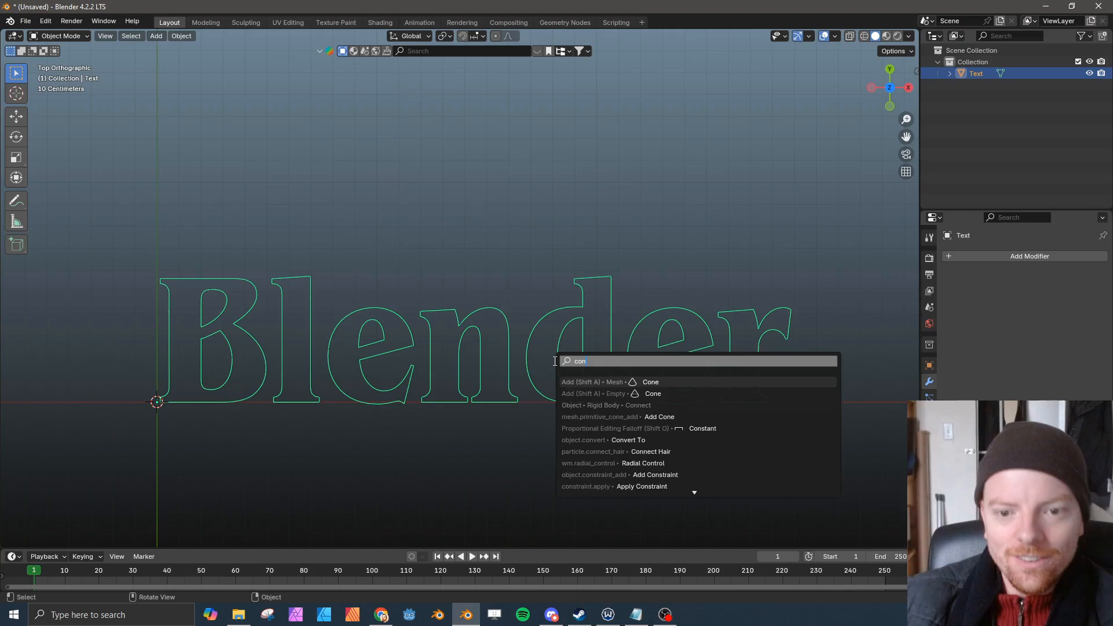
{"action": "type", "text": "vert"}
{"action": "key", "text": "Return"}
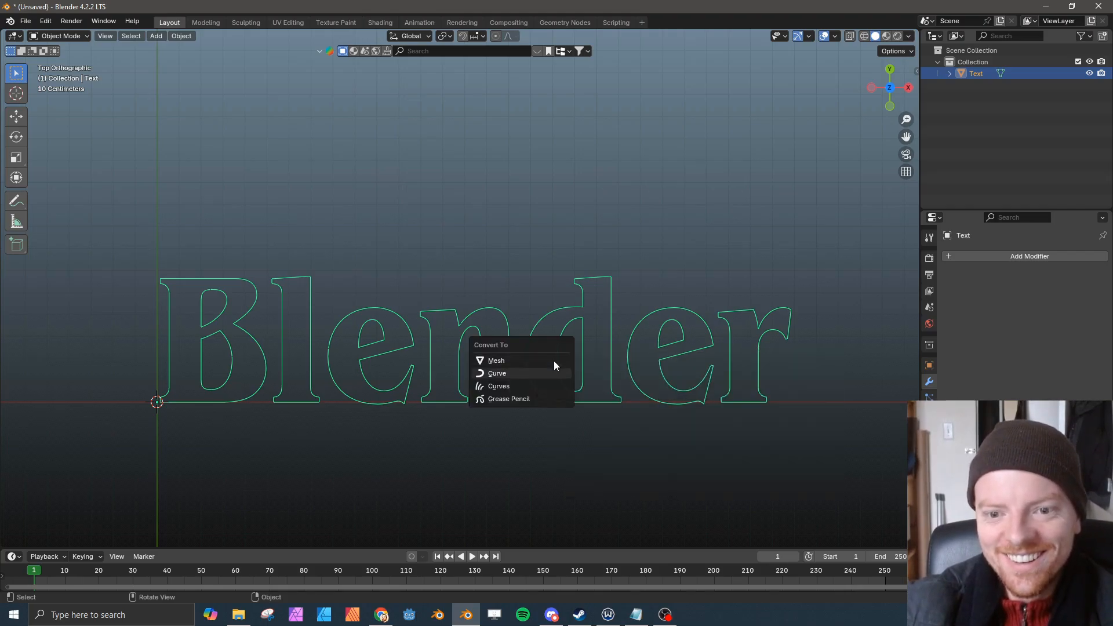
{"action": "key", "text": "Return"}
- Give the letter outline curve a small bevel depth to form thin tubes
{"action": "left_click", "coordinate": [929, 429]}
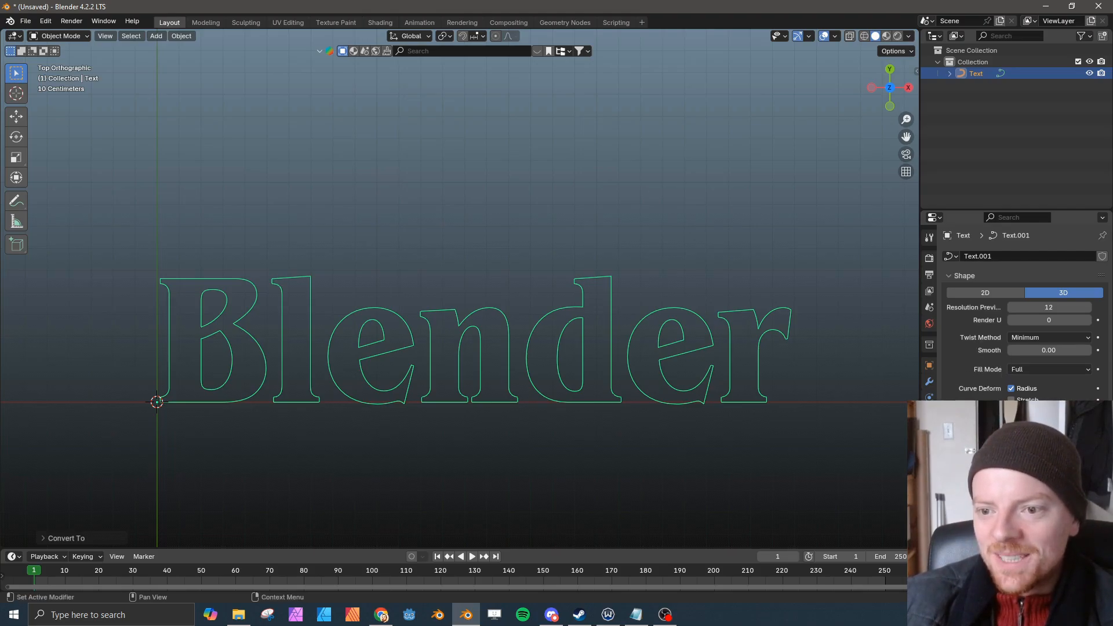
{"action": "scroll", "coordinate": [1025, 313], "scroll_direction": "down", "scroll_amount": 6}
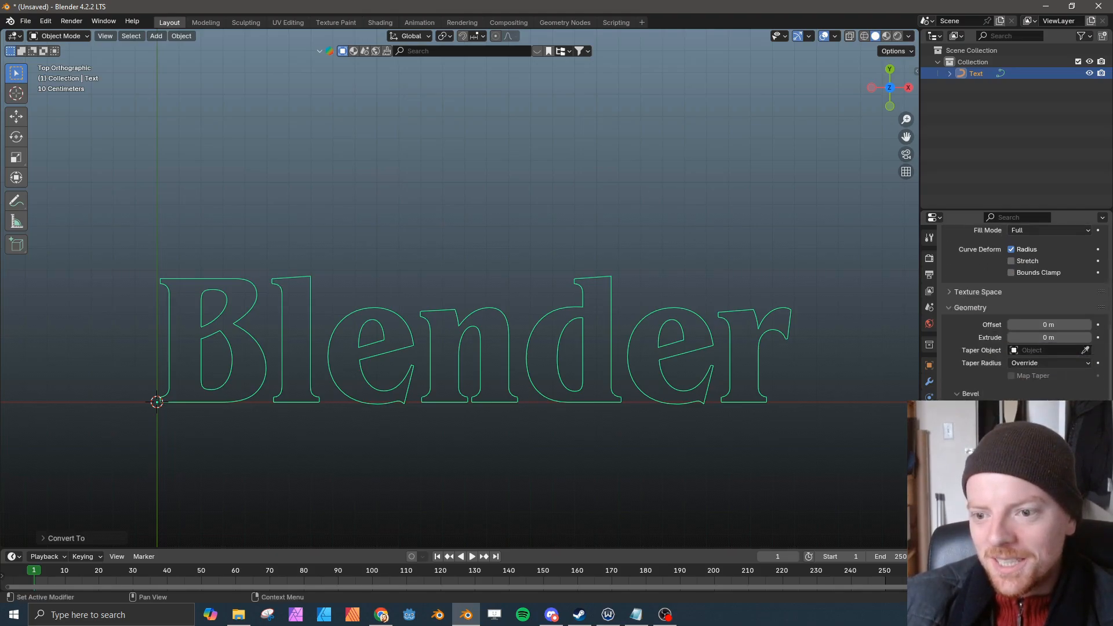
{"action": "mouse_move", "coordinate": [1048, 426]}
{"action": "left_mouse_down"}
{"action": "mouse_move", "coordinate": [1068, 426]}
{"action": "mouse_move", "coordinate": [1047, 426]}
{"action": "left_mouse_up"}
{"action": "scroll", "coordinate": [544, 397], "scroll_direction": "up", "scroll_amount": 5}
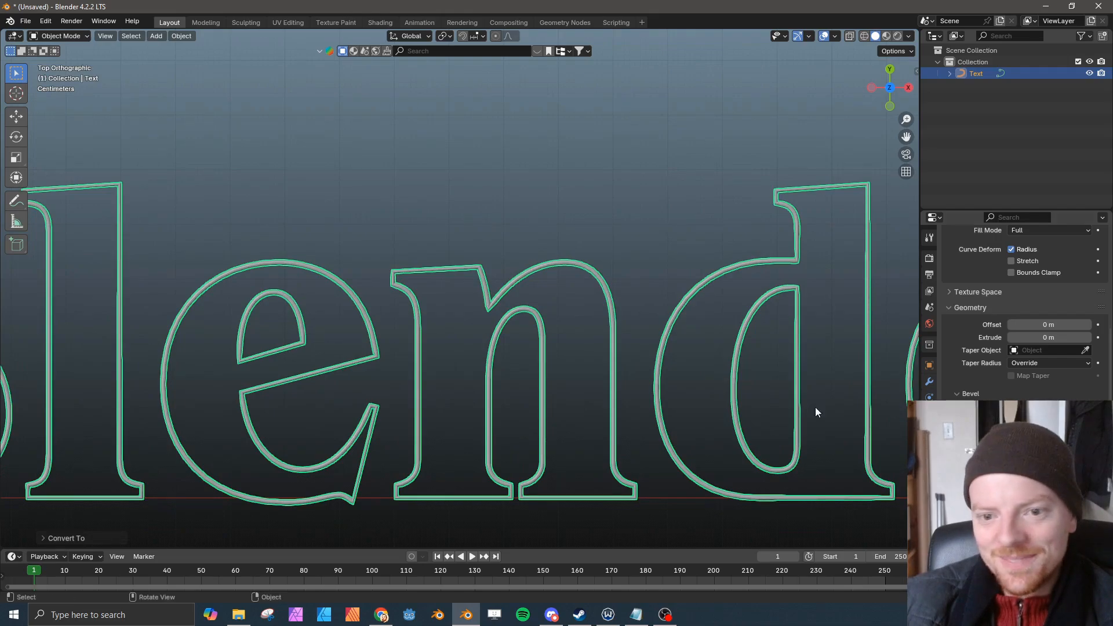
{"action": "scroll", "coordinate": [523, 412], "scroll_direction": "down", "scroll_amount": 4}
{"action": "scroll", "coordinate": [522, 412], "scroll_direction": "down", "scroll_amount": 2}
{"action": "scroll", "coordinate": [551, 390], "scroll_direction": "up", "scroll_amount": 3}
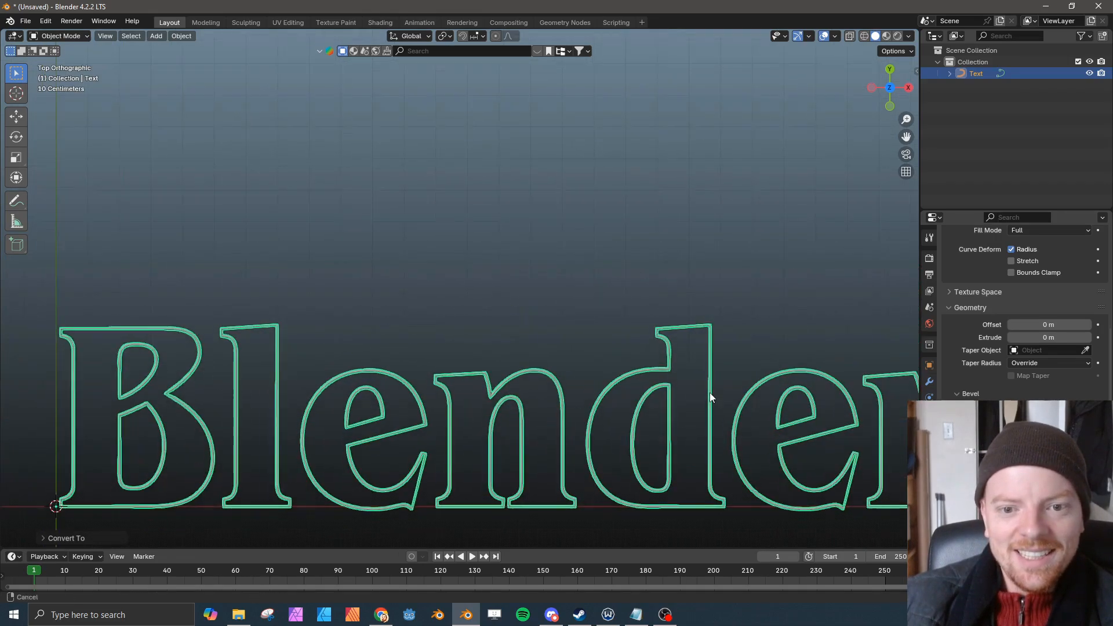
- Create a new material for the letter outlines with an Emission surface in pure red
{"action": "left_click", "coordinate": [929, 446]}
{"action": "left_click", "coordinate": [993, 303]}
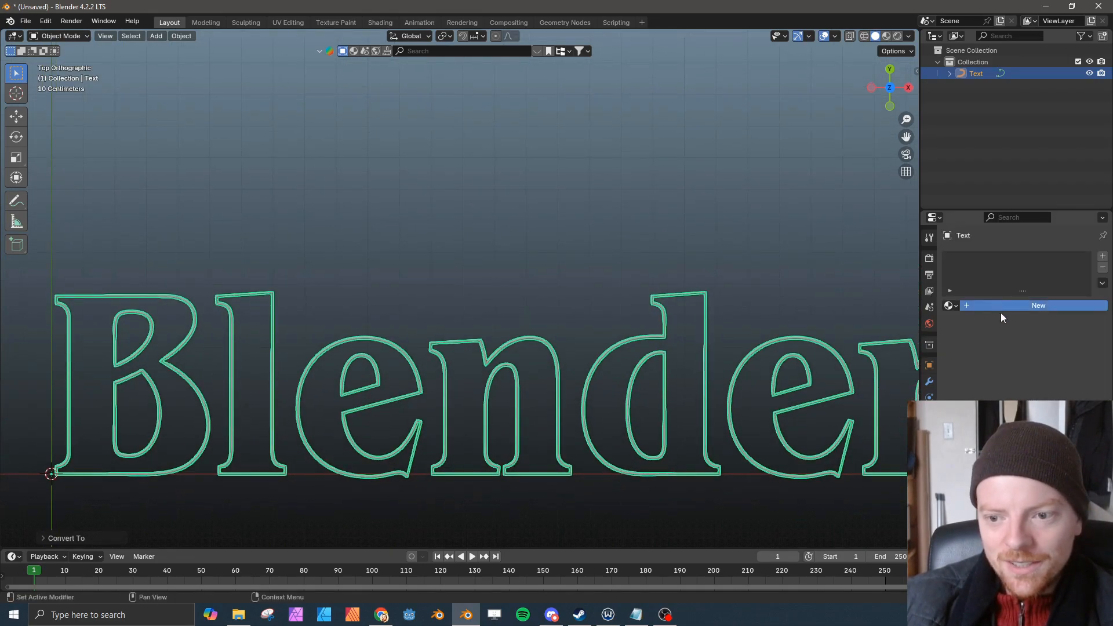
{"action": "left_click", "coordinate": [1042, 358]}
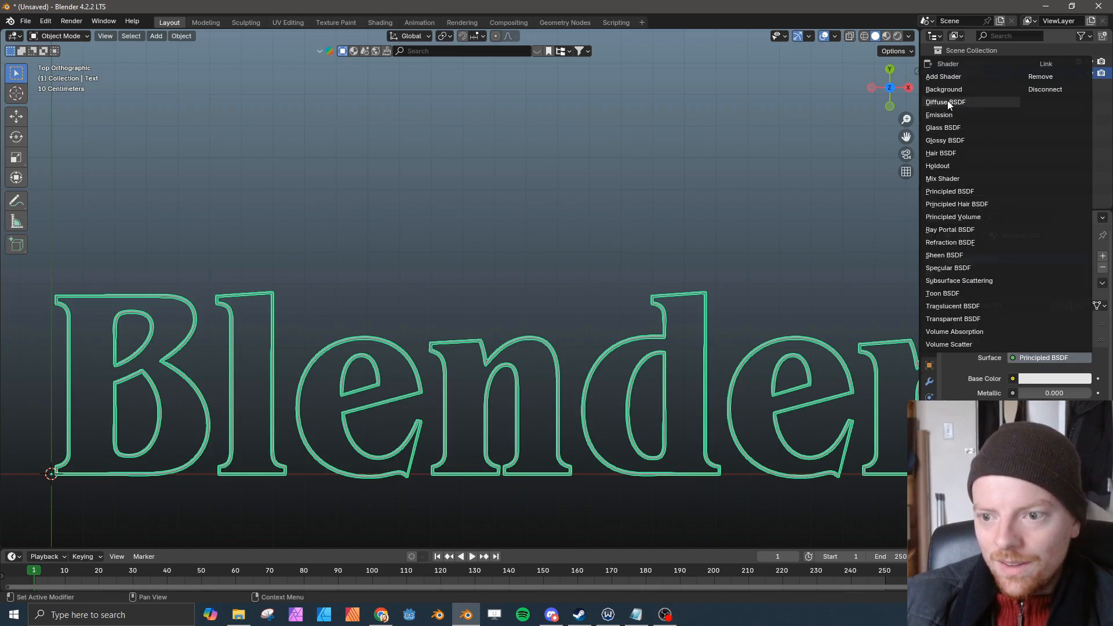
{"action": "left_click", "coordinate": [940, 115]}
{"action": "left_click", "coordinate": [1050, 380]}
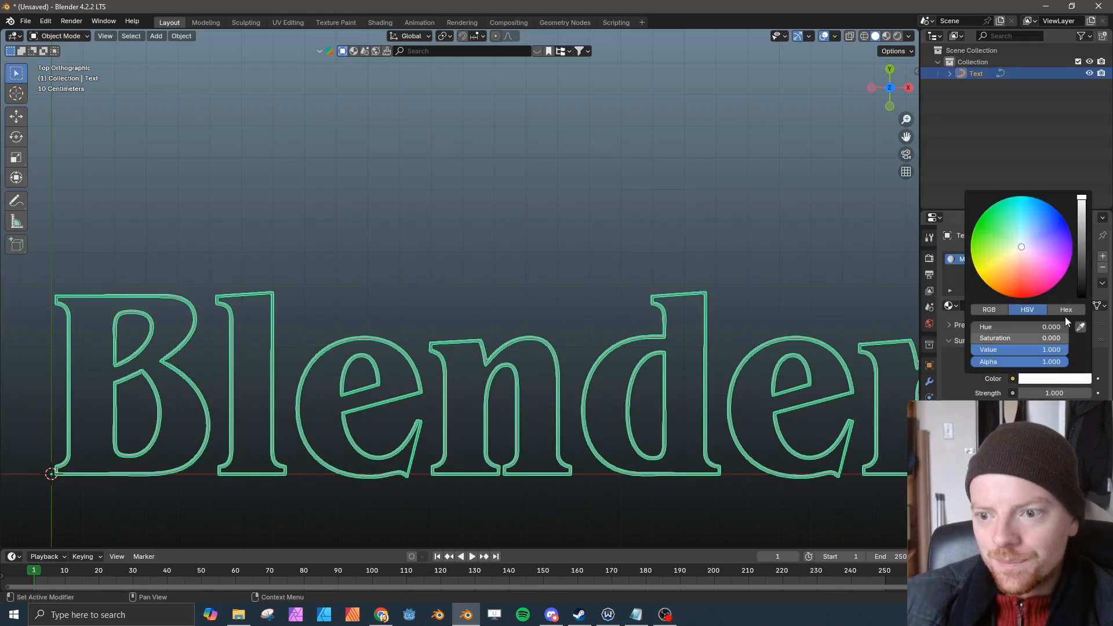
{"action": "left_click", "coordinate": [1016, 294]}
- Show the viewport in rendered shading and set the world background color to black with a value of 0
{"action": "scroll", "coordinate": [633, 440], "scroll_direction": "down", "scroll_amount": 3}
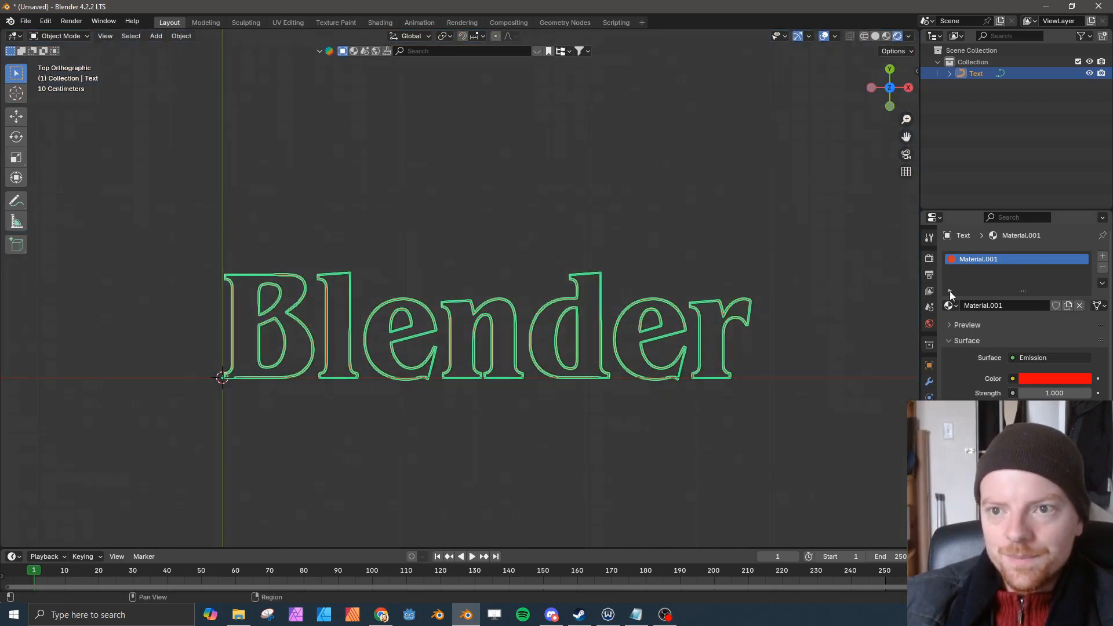
{"action": "left_click", "coordinate": [897, 36]}
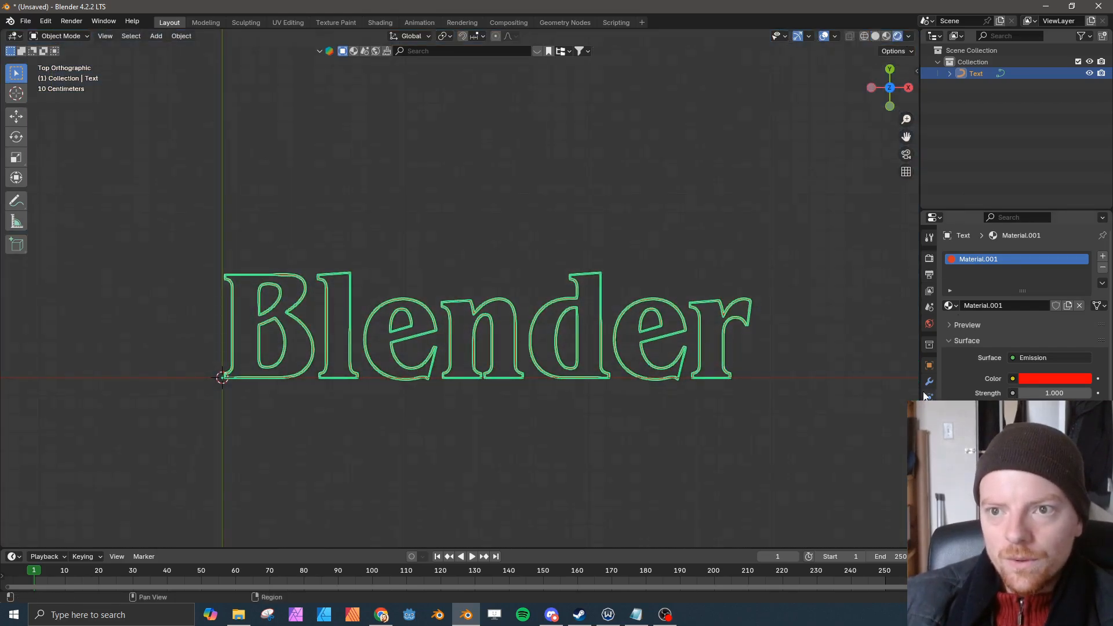
{"action": "left_click", "coordinate": [929, 325]}
{"action": "left_click", "coordinate": [1049, 333]}
{"action": "left_click", "coordinate": [1082, 254]}
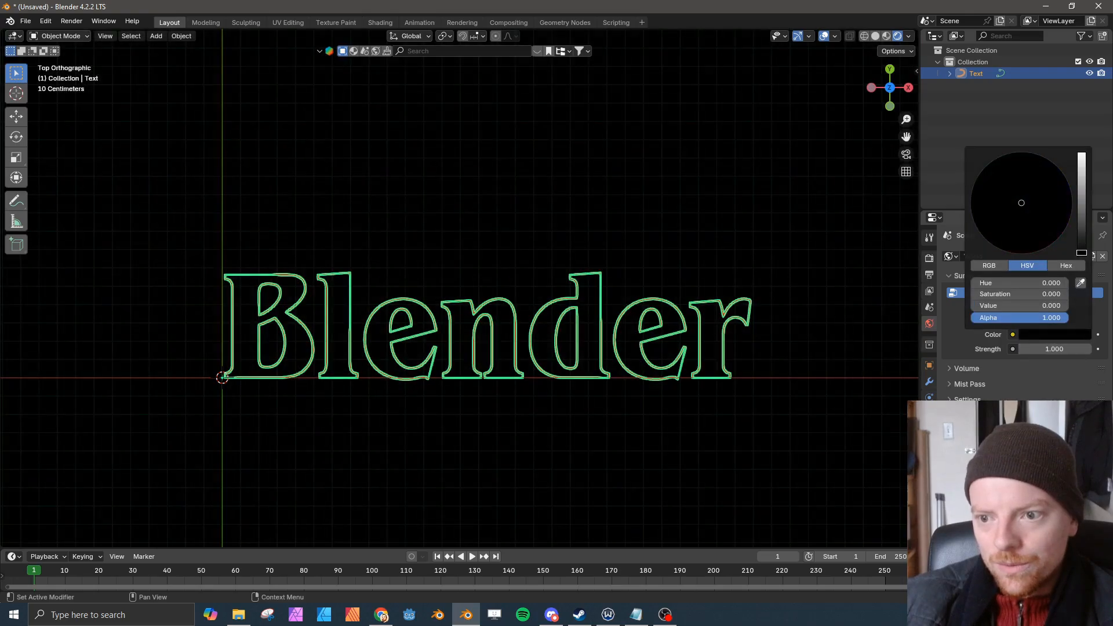
- Enable compositing nodes and connect a Viewer node to the Render Layers image, placing it below the Composite node
{"action": "left_click", "coordinate": [745, 443]}
{"action": "scroll", "coordinate": [454, 389], "scroll_direction": "up", "scroll_amount": 3}
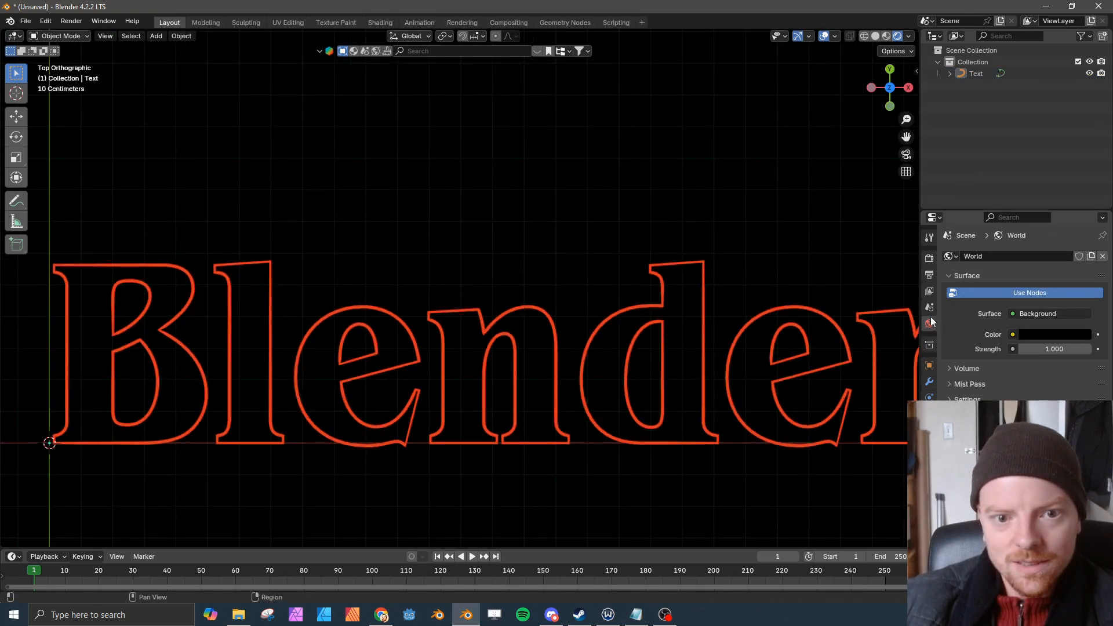
{"action": "left_click", "coordinate": [509, 23]}
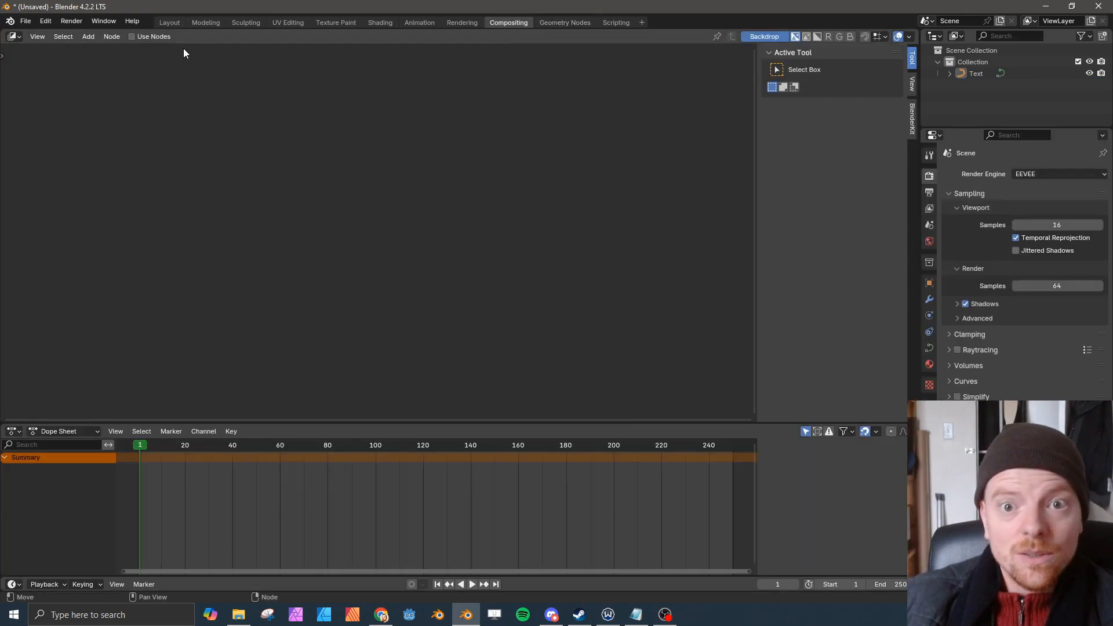
{"action": "left_click", "coordinate": [132, 36]}
{"action": "left_click", "coordinate": [245, 246], "text": "ctrl+shift"}
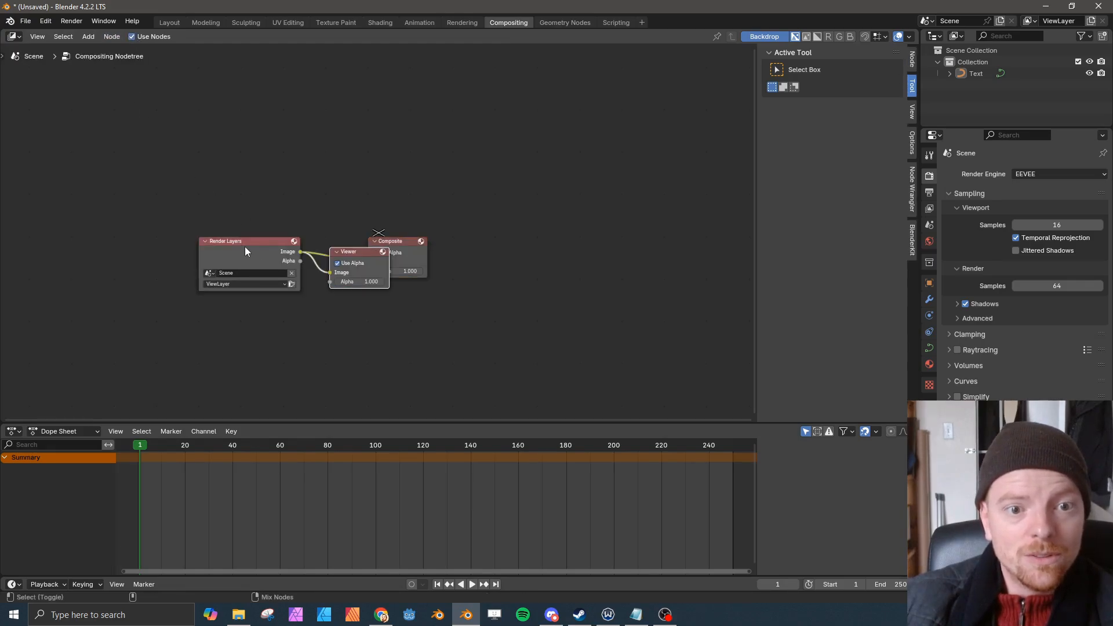
{"action": "left_click_drag", "start_coordinate": [383, 263], "coordinate": [414, 310]}
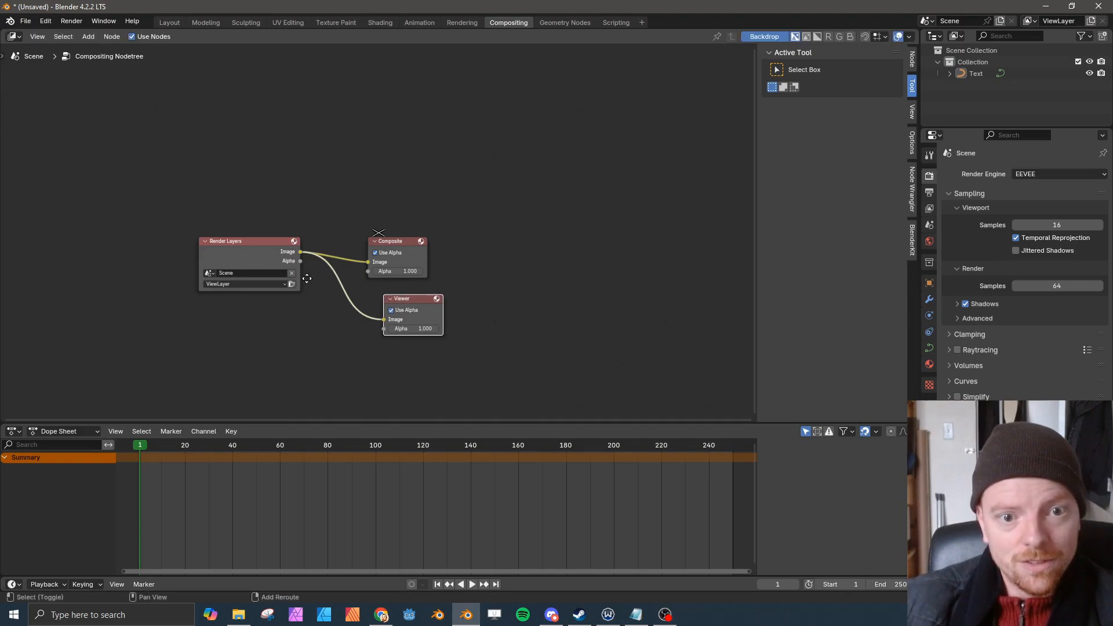
- Join the Composite and Viewer links with a reroute and move Render Layers away to make room between them
{"action": "middle_click_drag", "start_coordinate": [307, 278], "coordinate": [376, 298], "text": "shift"}
{"action": "right_click_drag", "start_coordinate": [404, 233], "coordinate": [402, 324], "text": "shift"}
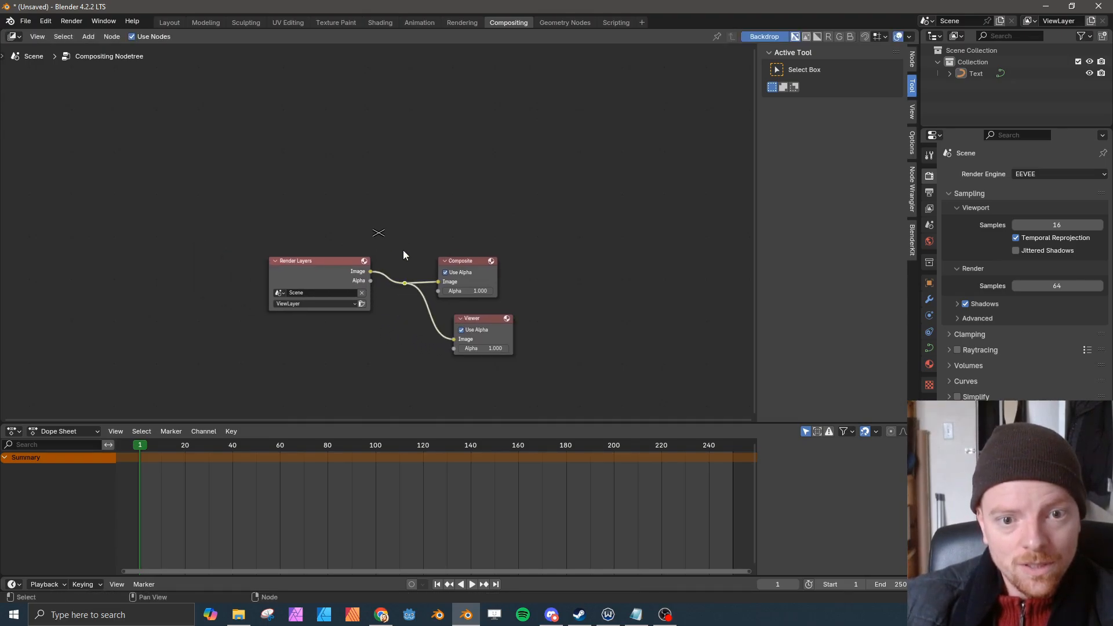
{"action": "left_click_drag", "start_coordinate": [351, 269], "coordinate": [242, 279]}
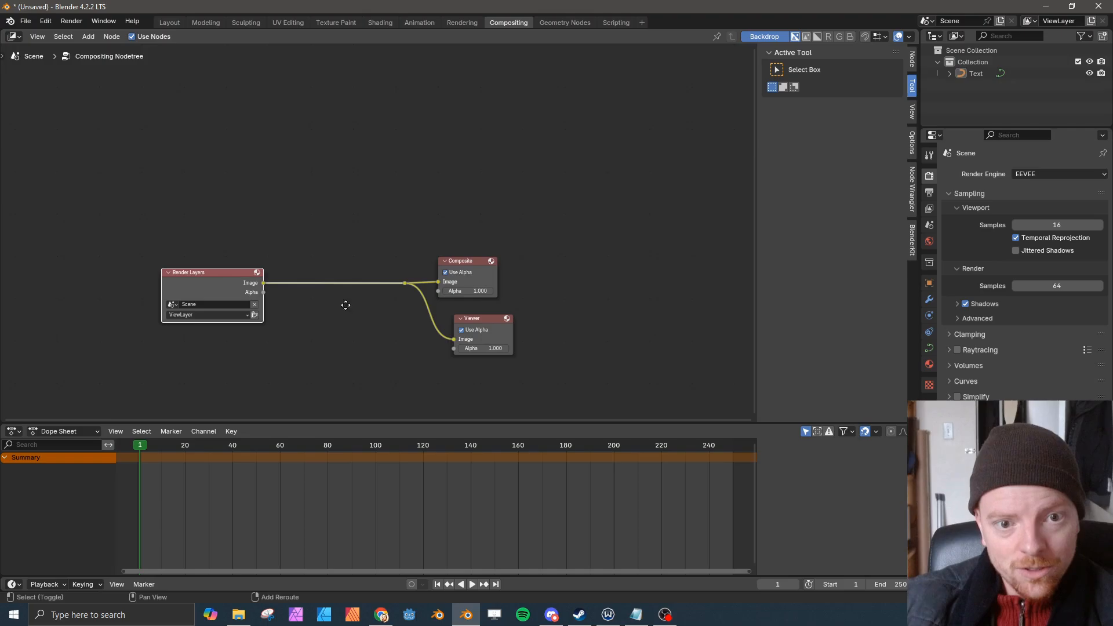
{"action": "middle_click_drag", "start_coordinate": [345, 306], "coordinate": [463, 321], "text": "shift"}
- Add a camera to the scene and look through it at the title
{"action": "left_click", "coordinate": [103, 21]}
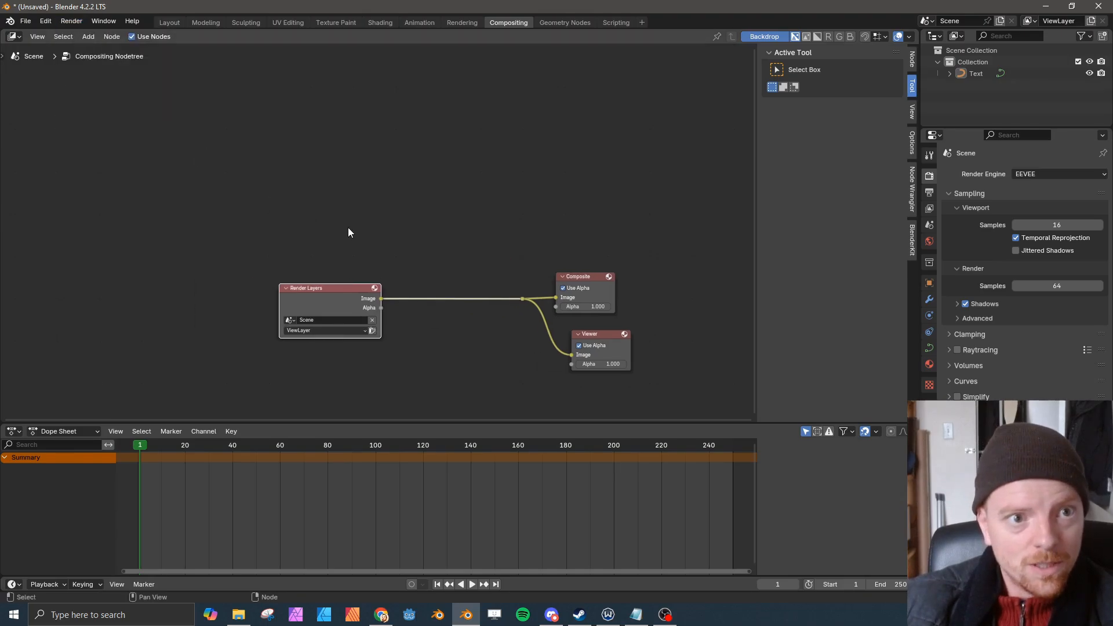
{"action": "left_click", "coordinate": [169, 22]}
{"action": "key", "text": "shift+a"}
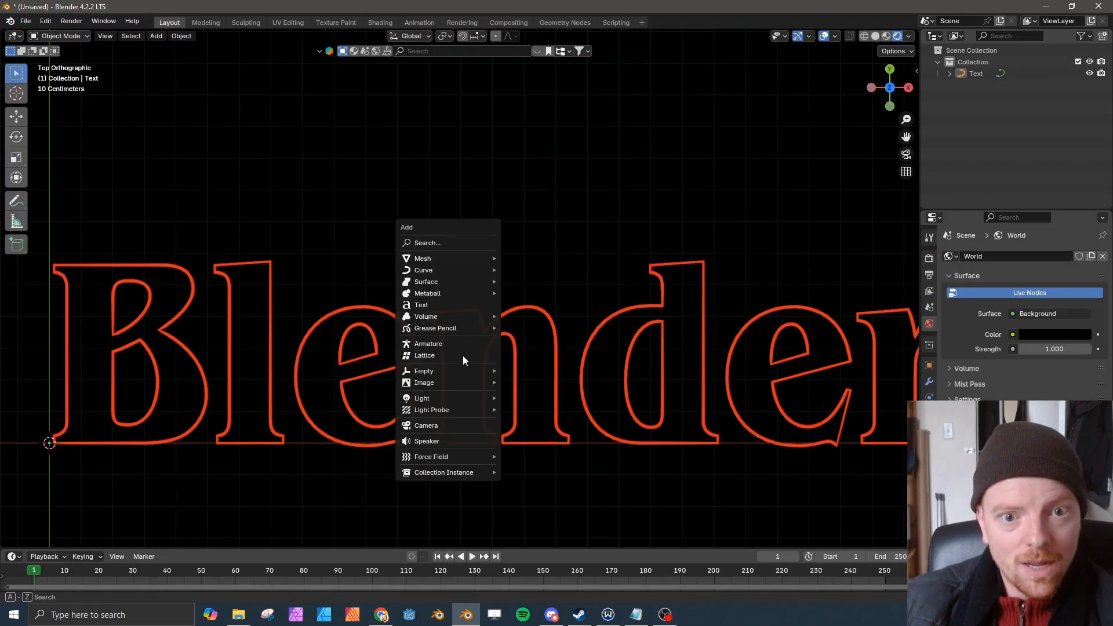
{"action": "left_click", "coordinate": [439, 421]}
{"action": "scroll", "coordinate": [449, 431], "scroll_direction": "down", "scroll_amount": 2}
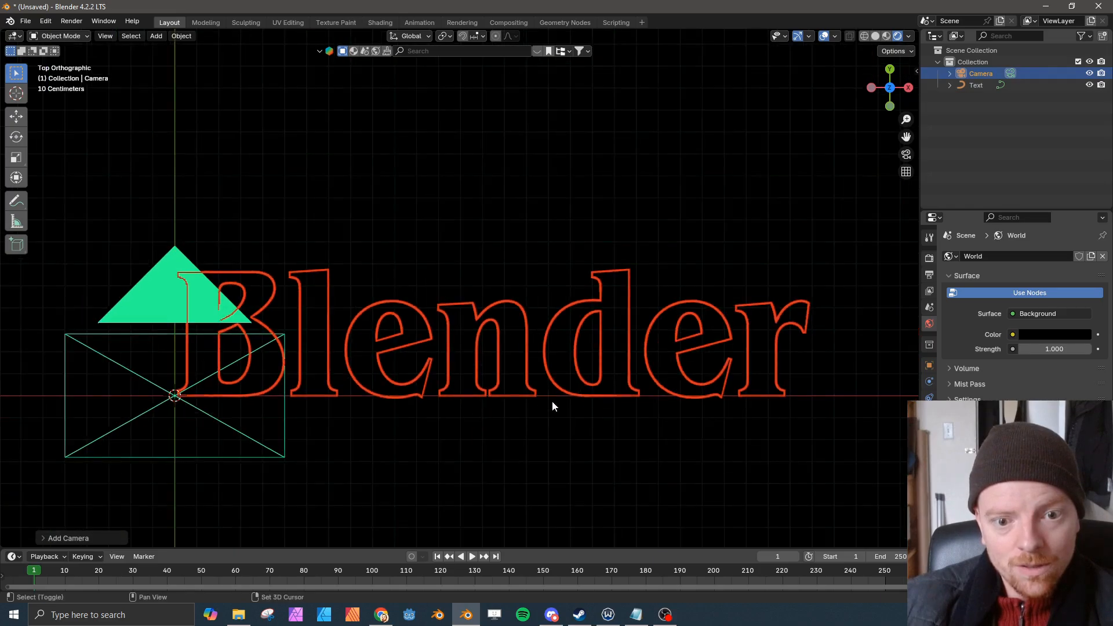
{"action": "key", "text": "KP_0"}
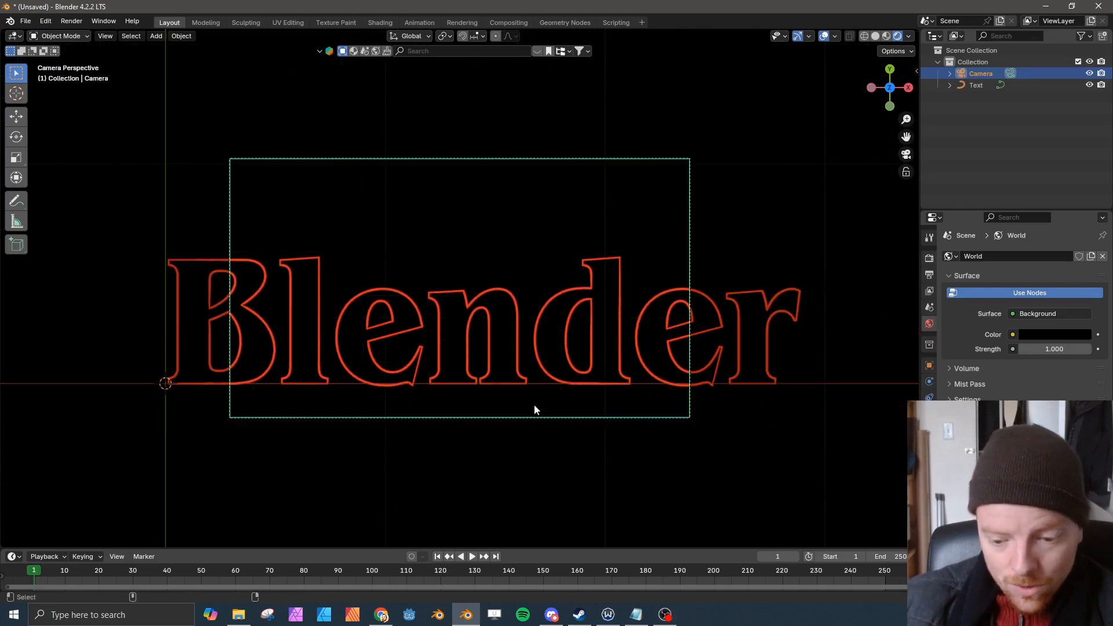
- Frame the whole title by moving the camera back along Z to about 4.59 m and shifting it to about X 1.41 m, Y 0.33 m
{"action": "key", "text": "g"}
{"action": "key", "text": "z"}
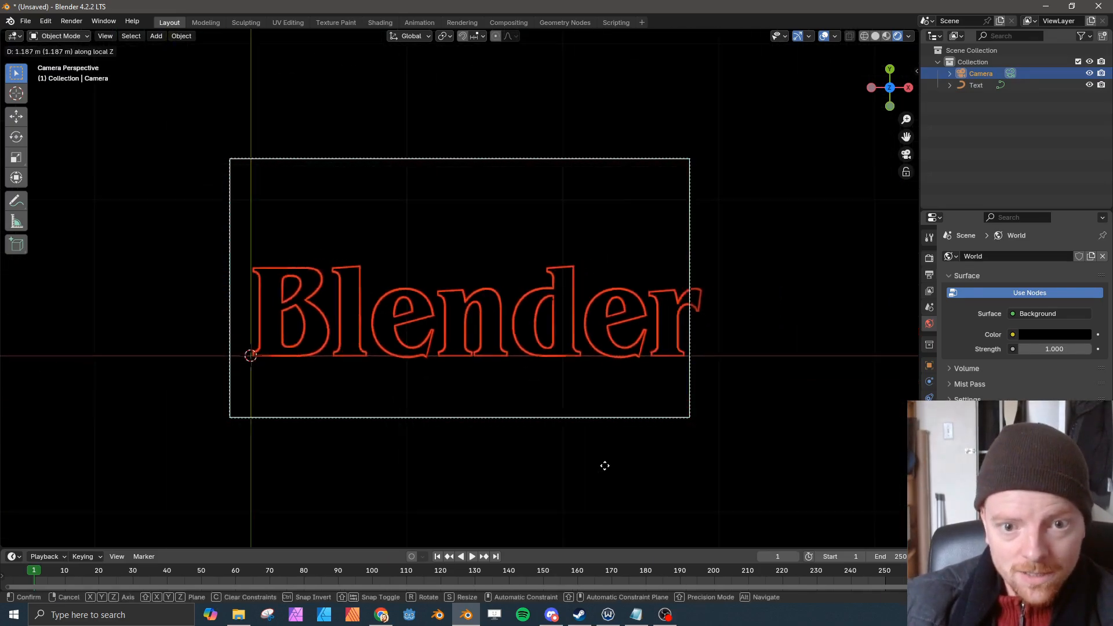
{"action": "left_click", "coordinate": [609, 462]}
{"action": "key", "text": "g"}
{"action": "left_click", "coordinate": [617, 474]}
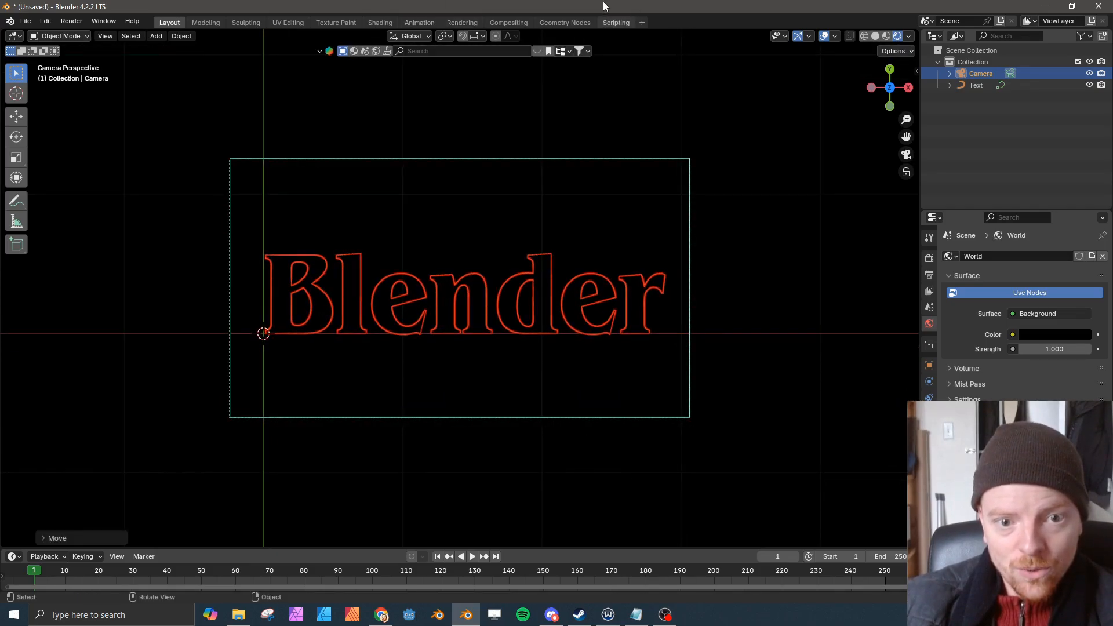
{"action": "left_click", "coordinate": [563, 23]}
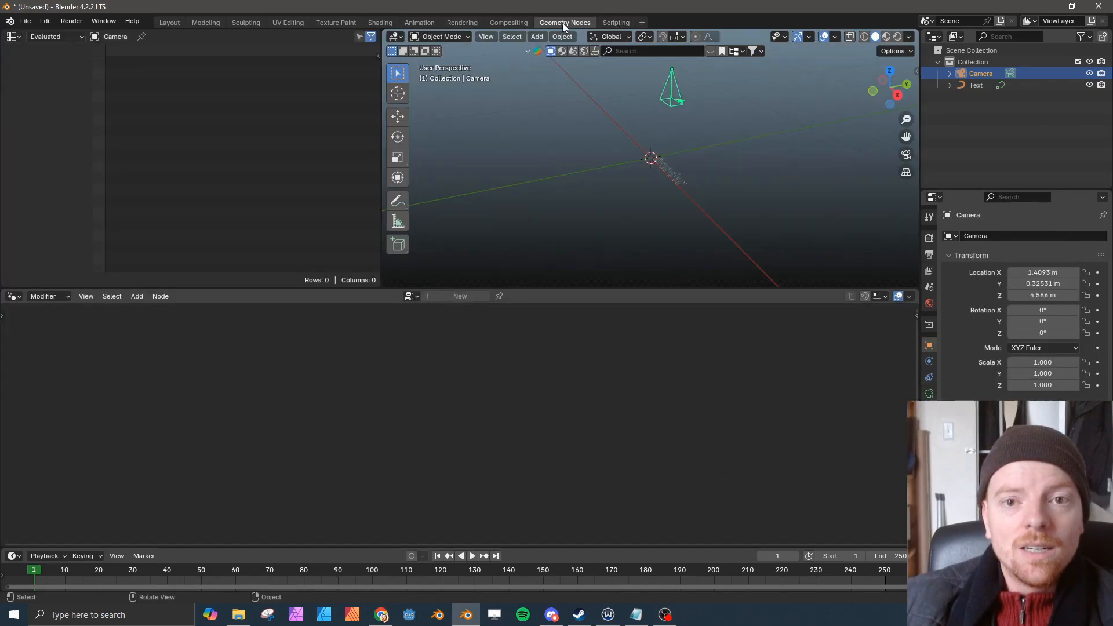
{"action": "left_click", "coordinate": [169, 22]}
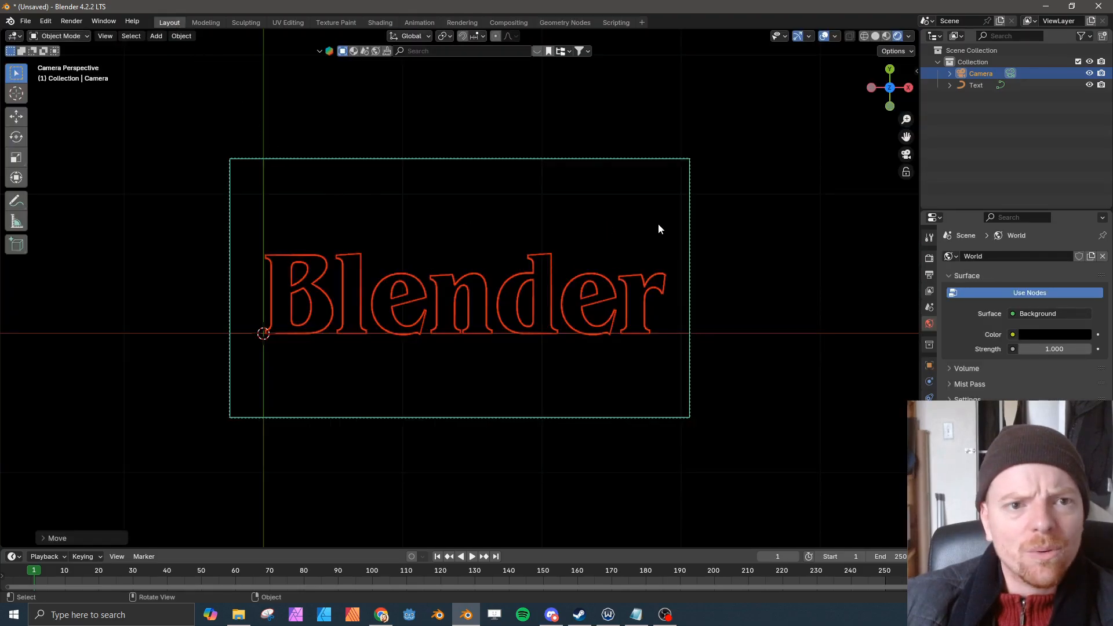
{"action": "left_click", "coordinate": [929, 413]}
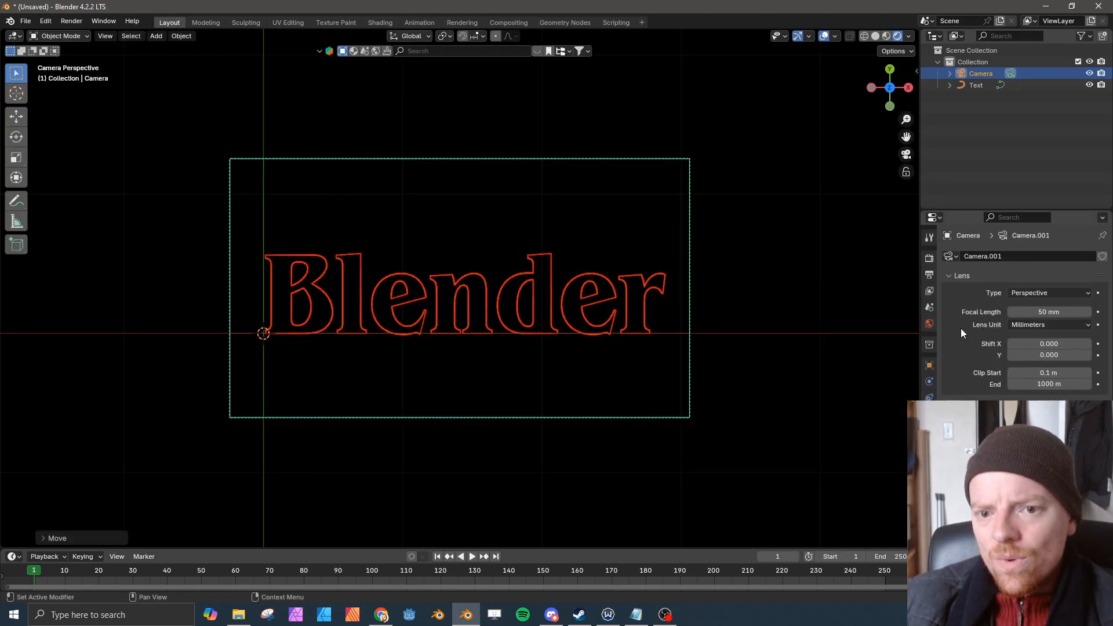
- Render the image so the compositor has a backdrop, and close the render window
{"action": "left_click", "coordinate": [506, 23]}
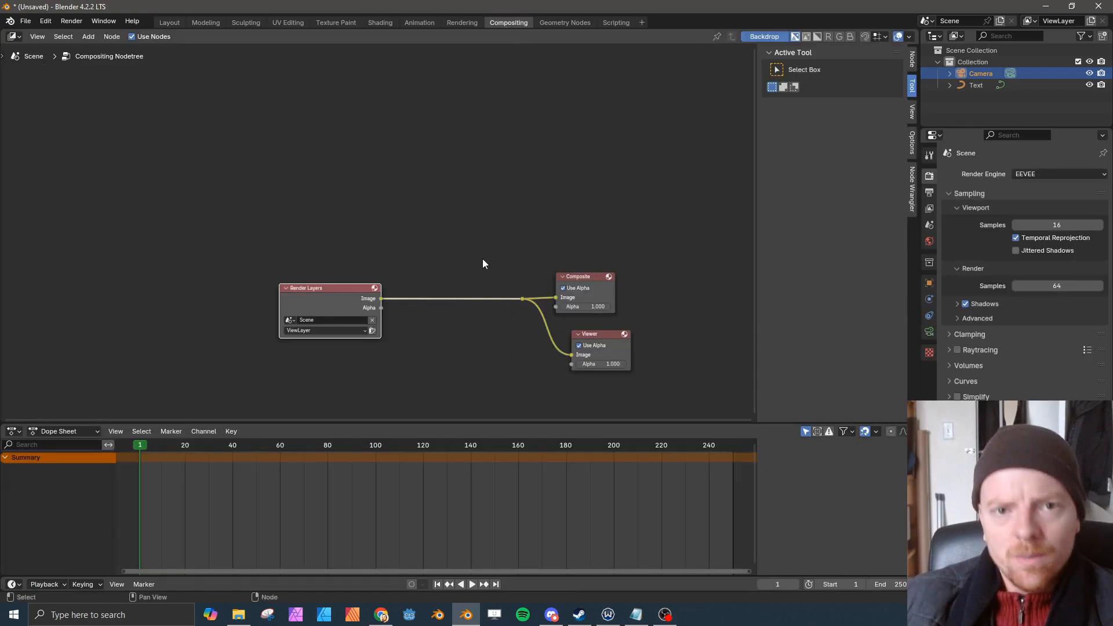
{"action": "left_click", "coordinate": [72, 21]}
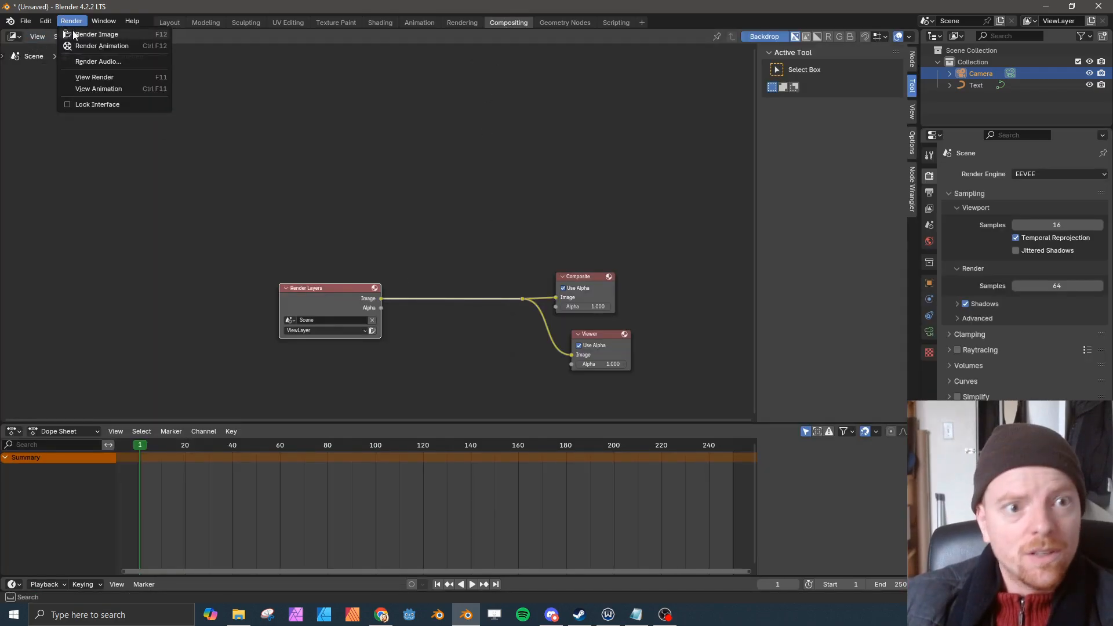
{"action": "left_click", "coordinate": [75, 33]}
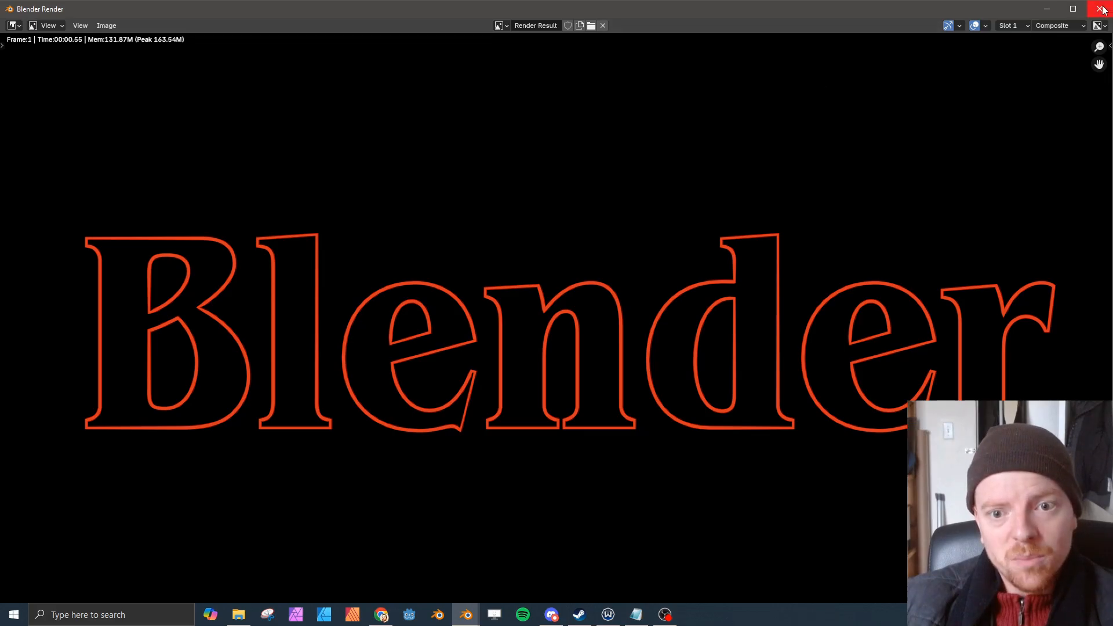
{"action": "left_click", "coordinate": [1099, 8]}
{"action": "key", "text": "shift+a"}
{"action": "type", "text": "blo"}
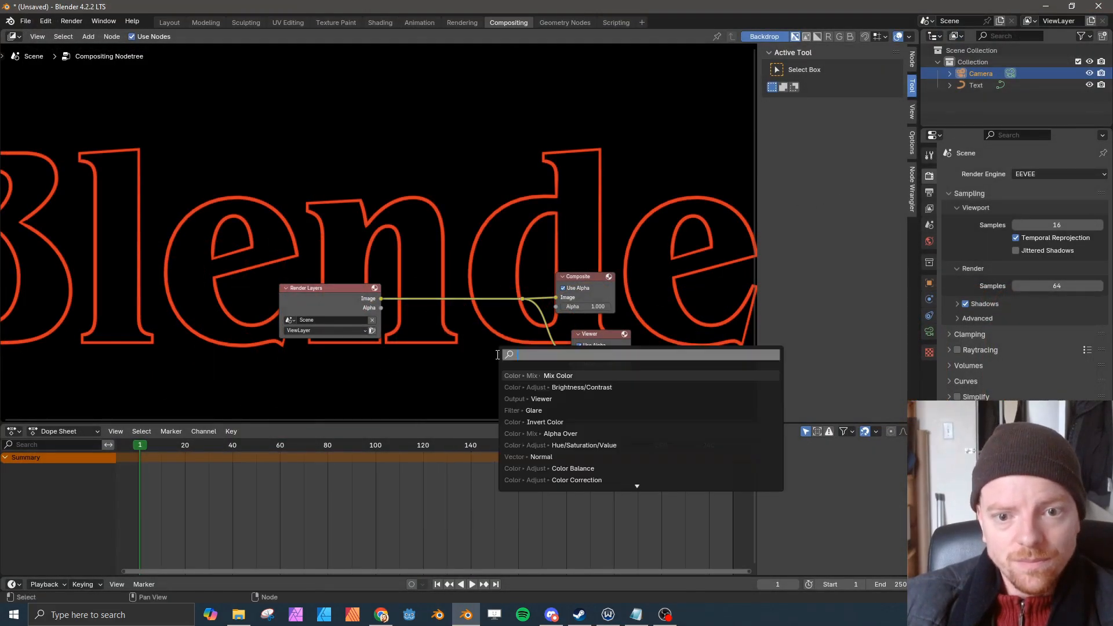
{"action": "type", "text": "om"}
{"action": "key", "text": "BackSpace"}
{"action": "key", "text": "BackSpace"}
{"action": "key", "text": "BackSpace"}
{"action": "key", "text": "BackSpace"}
{"action": "key", "text": "BackSpace"}
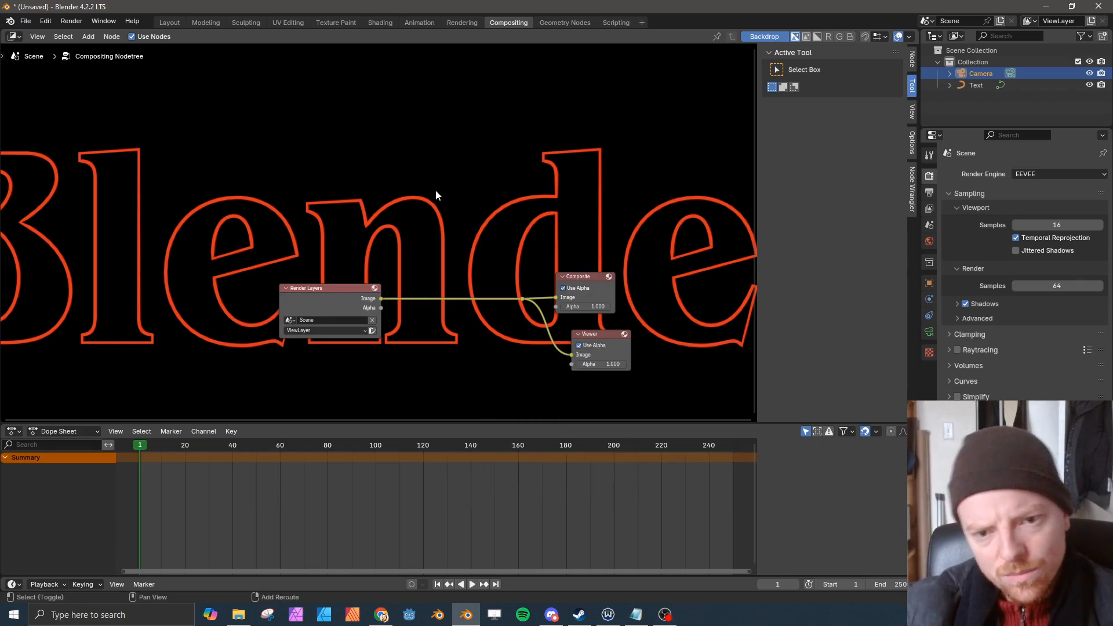
- Insert a Glare node on the image link between Render Layers and the reroute
{"action": "key", "text": "shift+a"}
{"action": "mouse_move", "coordinate": [408, 304]}
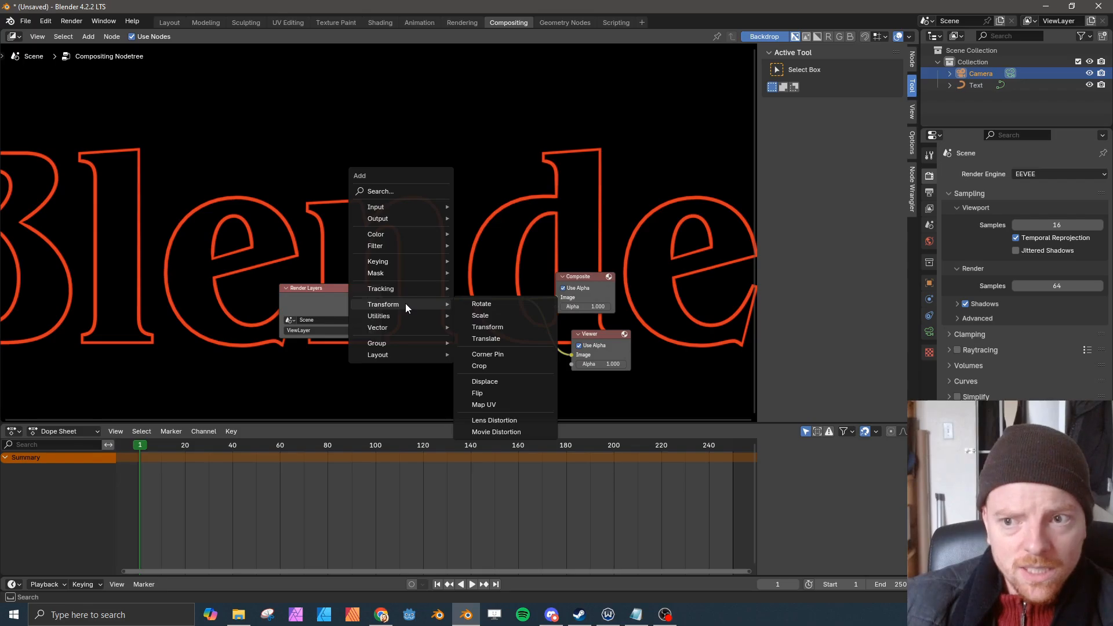
{"action": "mouse_move", "coordinate": [407, 246]}
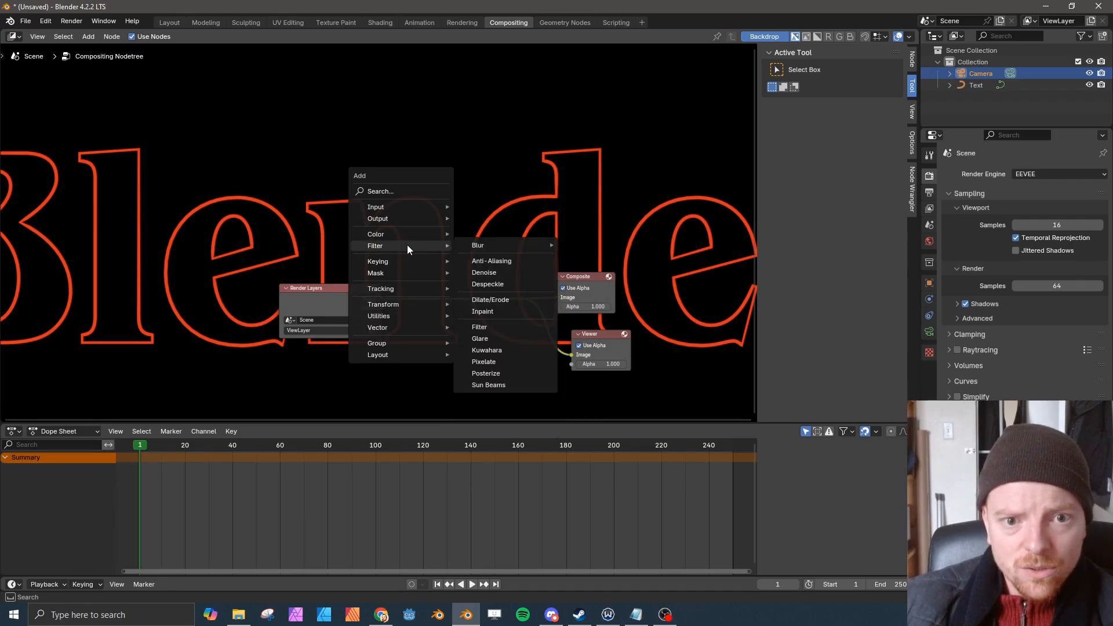
{"action": "left_click", "coordinate": [490, 338]}
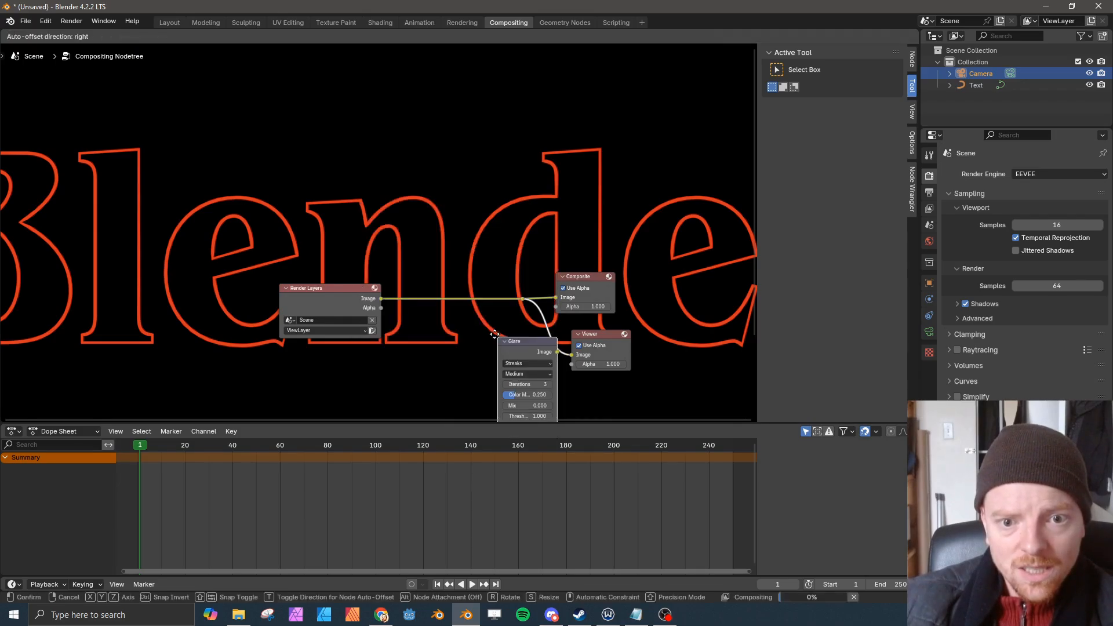
{"action": "left_click", "coordinate": [432, 252]}
- Set the Glare node to Bloom with Mix 1.000, Threshold 0.510 and Size 5
{"action": "left_click", "coordinate": [454, 280]}
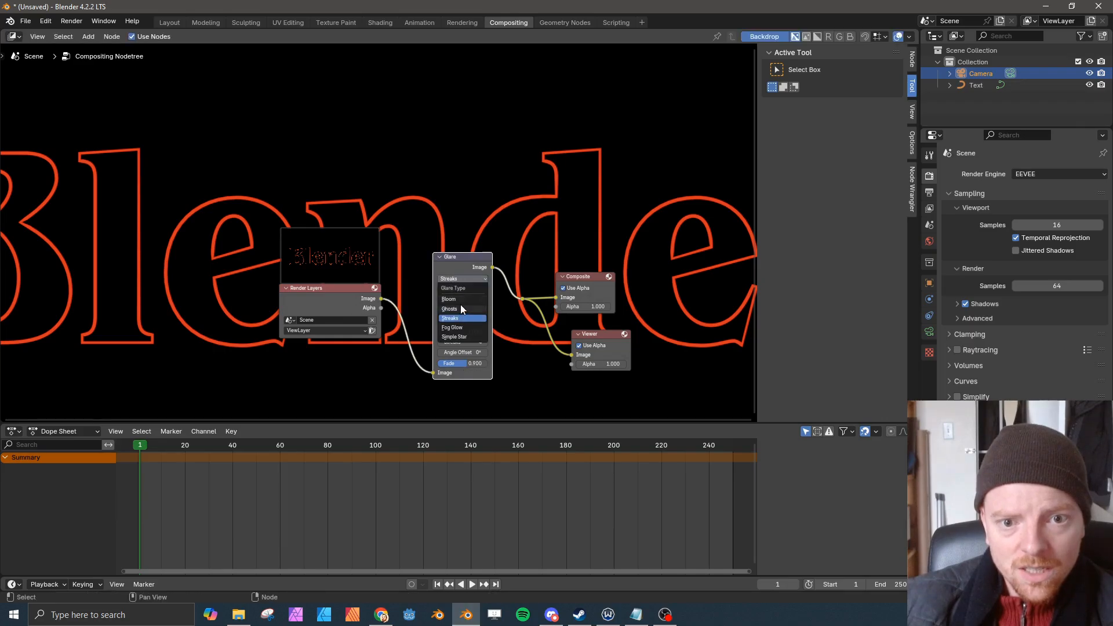
{"action": "left_click", "coordinate": [458, 299]}
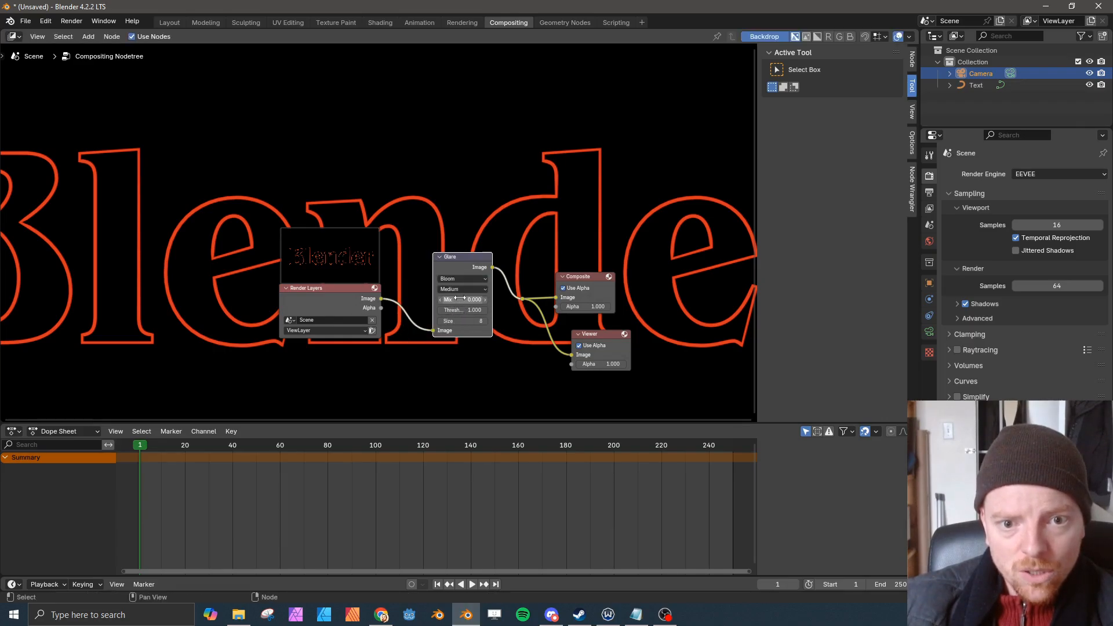
{"action": "left_click_drag", "start_coordinate": [461, 301], "coordinate": [444, 320]}
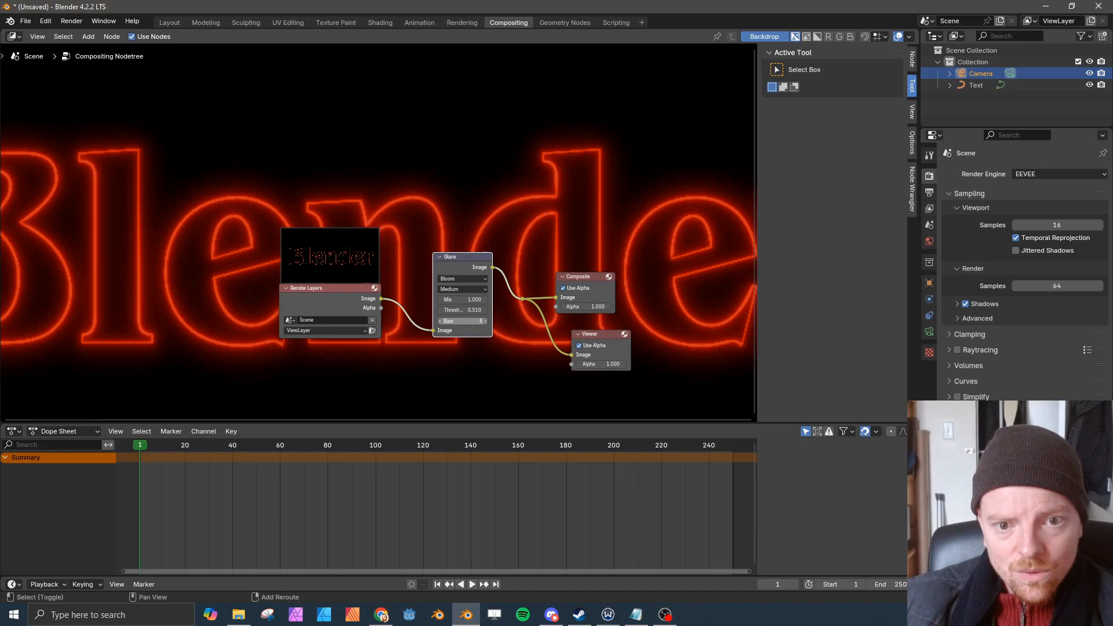
- Render the image to check the bloom around the full title, and close the render window
{"action": "middle_click_drag", "start_coordinate": [391, 358], "coordinate": [409, 358]}
{"action": "left_click", "coordinate": [72, 22]}
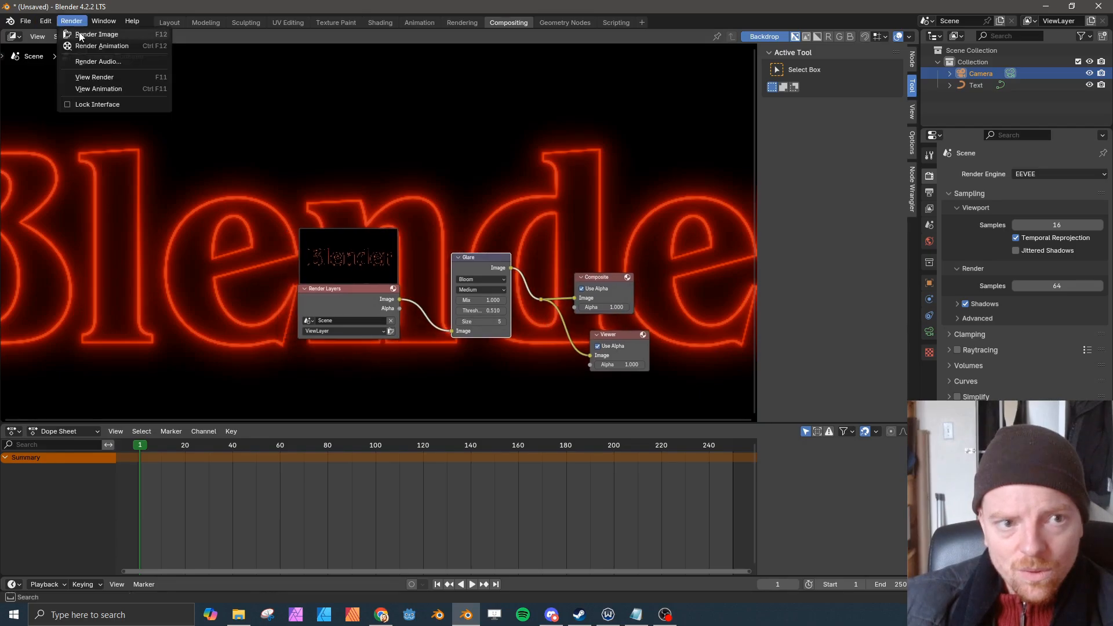
{"action": "left_click", "coordinate": [80, 36]}
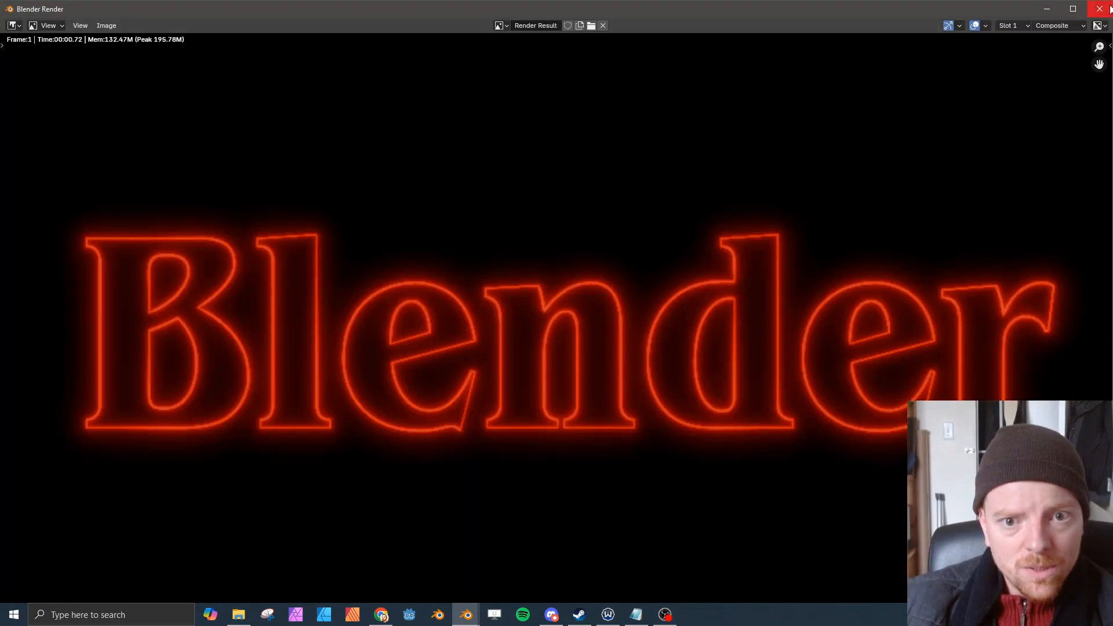
{"action": "left_click", "coordinate": [1099, 9]}
- Set the Glare node's quality to High
{"action": "left_click", "coordinate": [476, 289]}
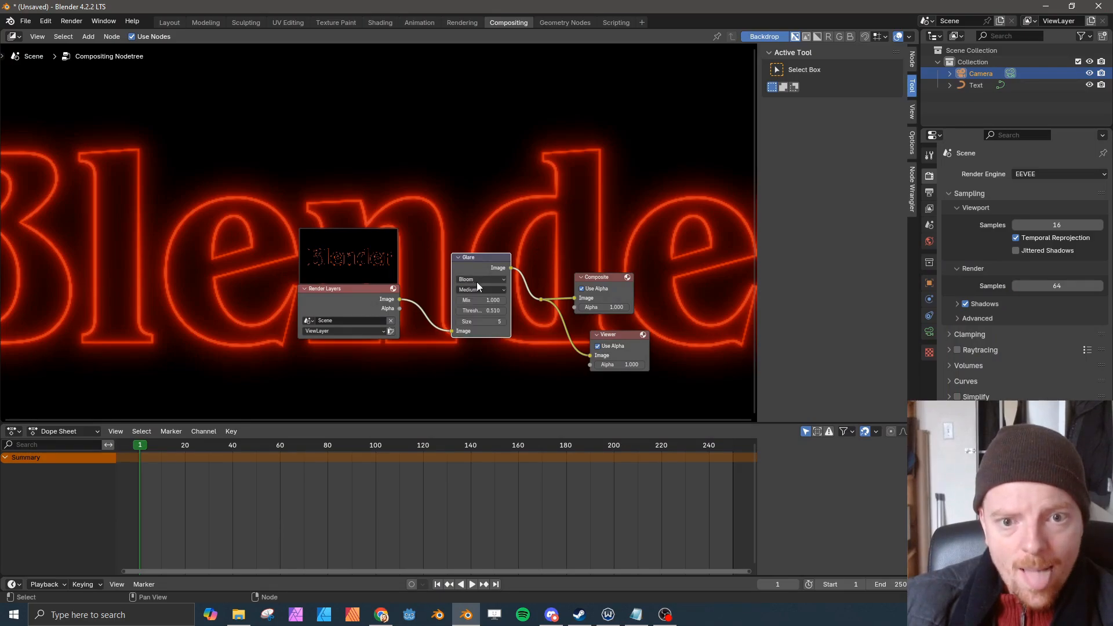
{"action": "left_click", "coordinate": [478, 311]}
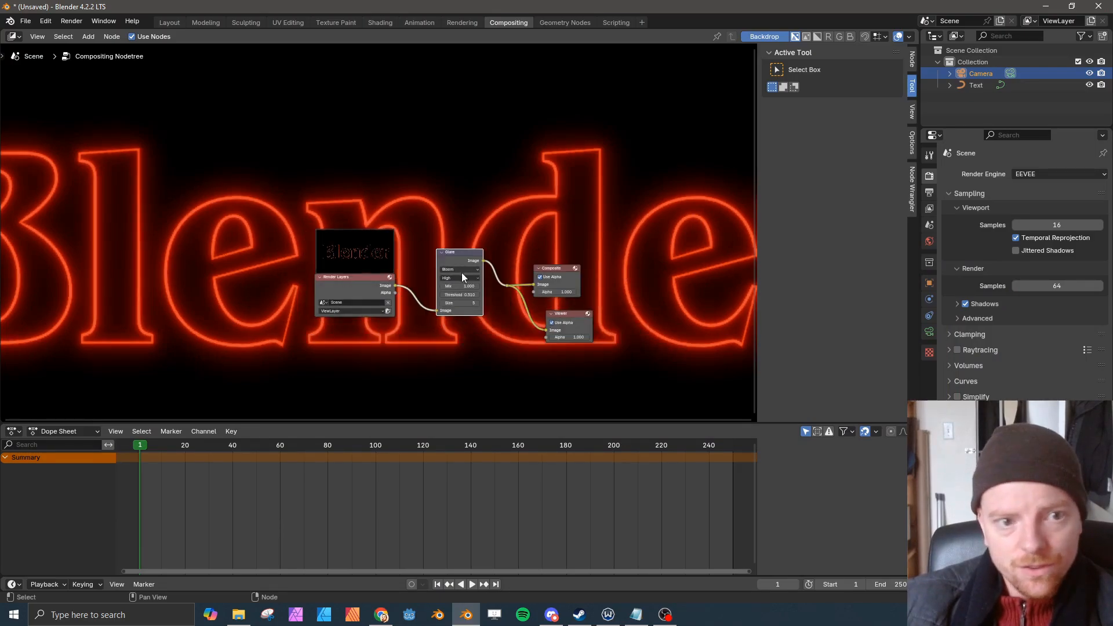
{"action": "scroll", "coordinate": [478, 206], "scroll_direction": "up", "scroll_amount": 1}
{"action": "mouse_move", "coordinate": [504, 312]}
{"action": "left_mouse_down"}
{"action": "mouse_move", "coordinate": [464, 312]}
{"action": "mouse_move", "coordinate": [518, 312]}
{"action": "left_mouse_up"}
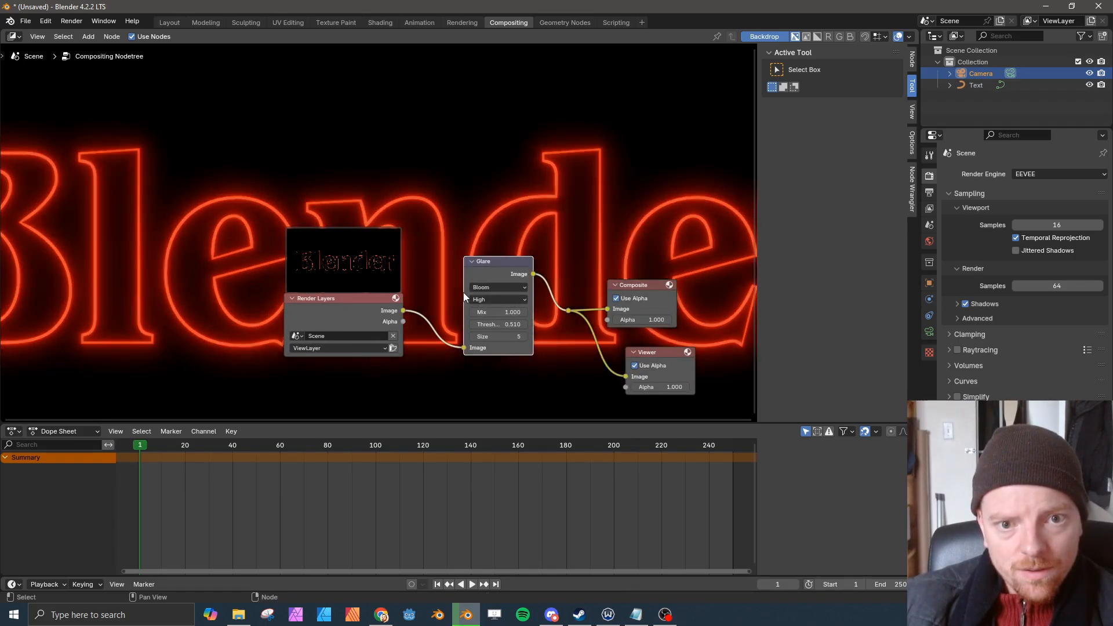
- Return to the Layout workspace and bring the Blender title up close in the camera view
{"action": "scroll", "coordinate": [446, 282], "scroll_direction": "down", "scroll_amount": 3}
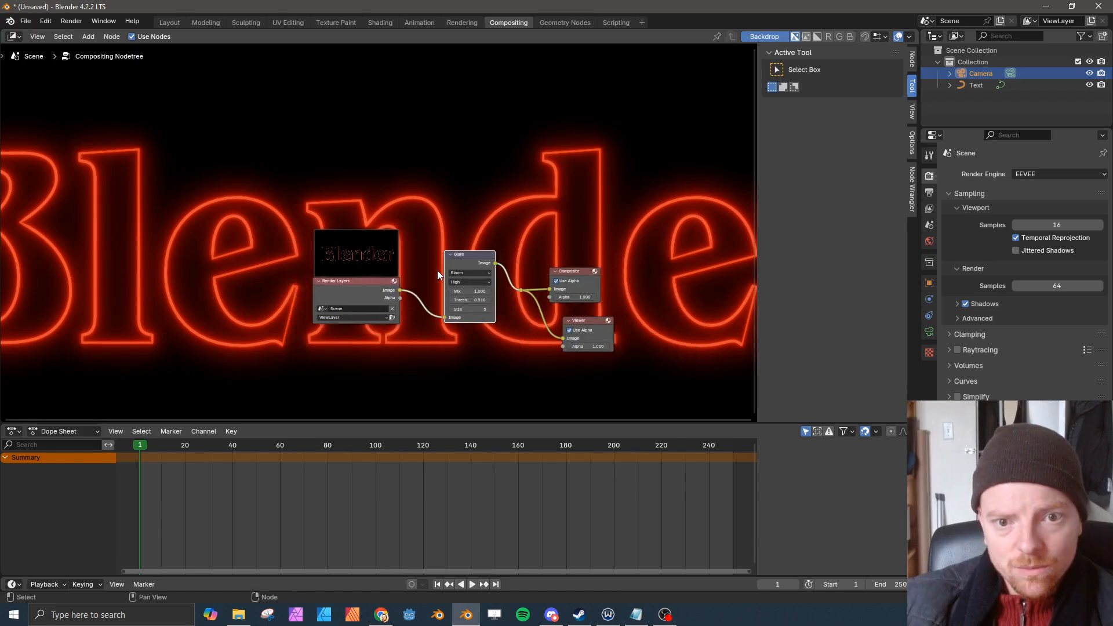
{"action": "left_click", "coordinate": [168, 22]}
{"action": "left_click", "coordinate": [409, 297]}
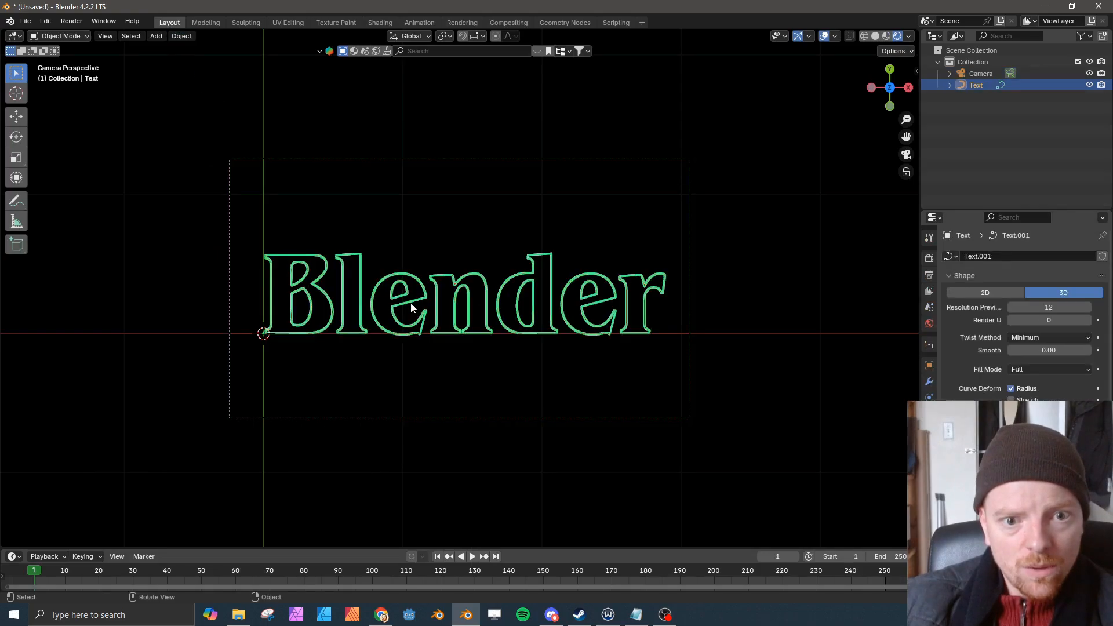
{"action": "scroll", "coordinate": [408, 300], "scroll_direction": "up", "scroll_amount": 4}
{"action": "left_click", "coordinate": [444, 402]}
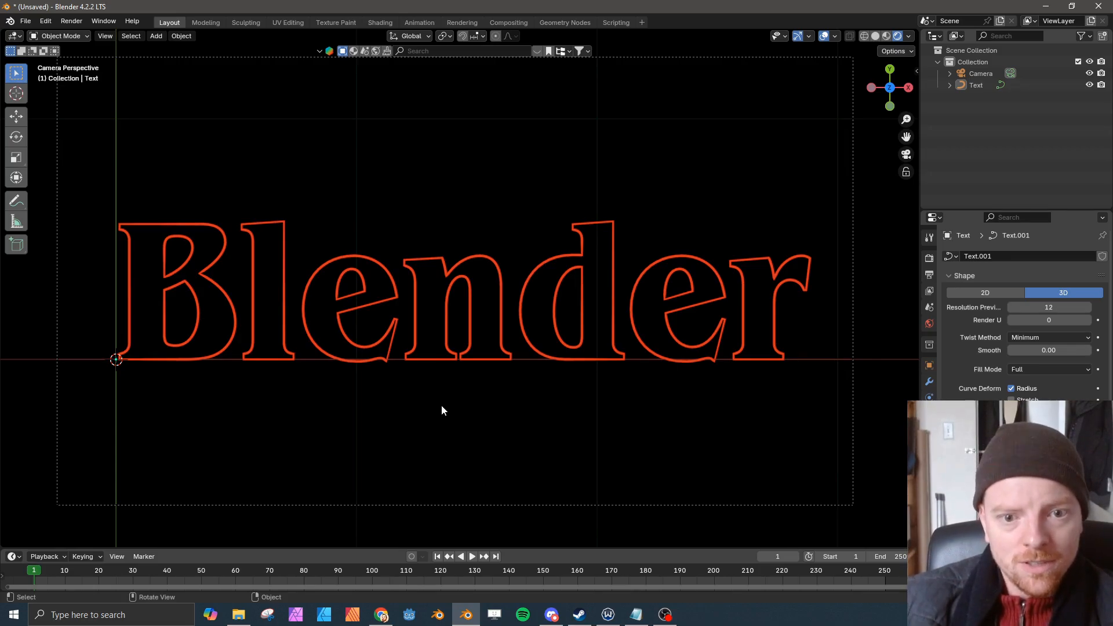
{"action": "key", "text": "Tab"}
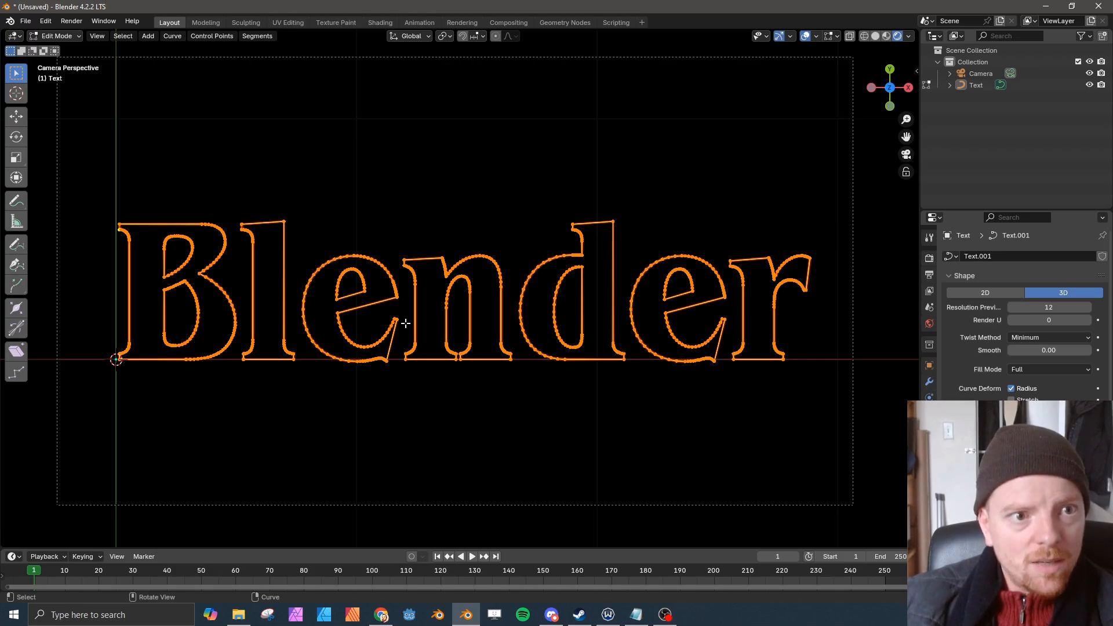
{"action": "key", "text": "F3"}
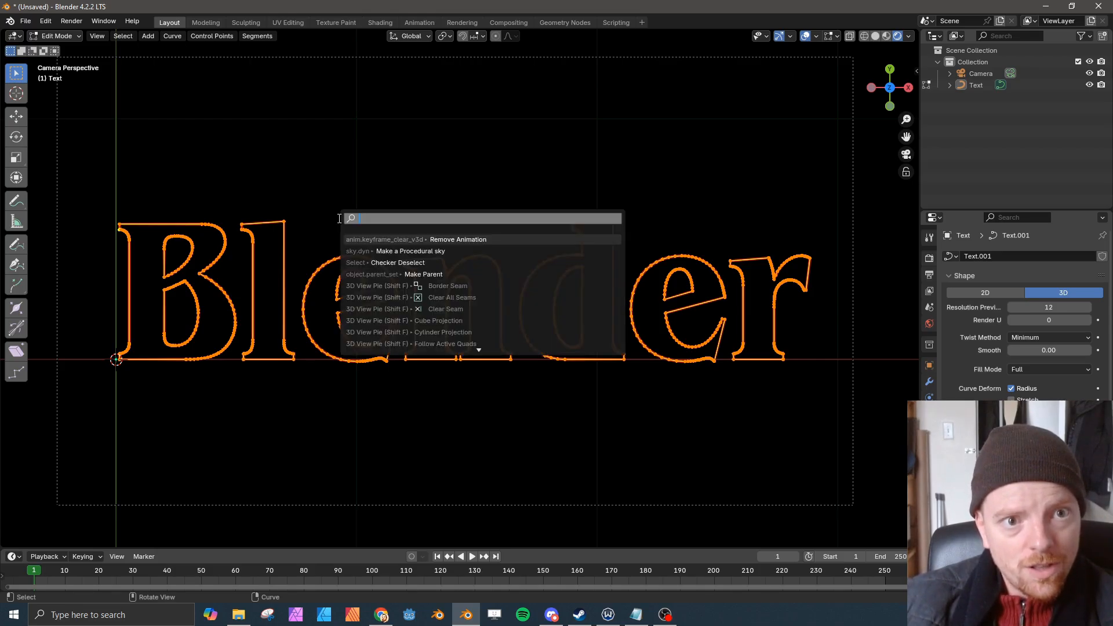
{"action": "type", "text": "sort"}
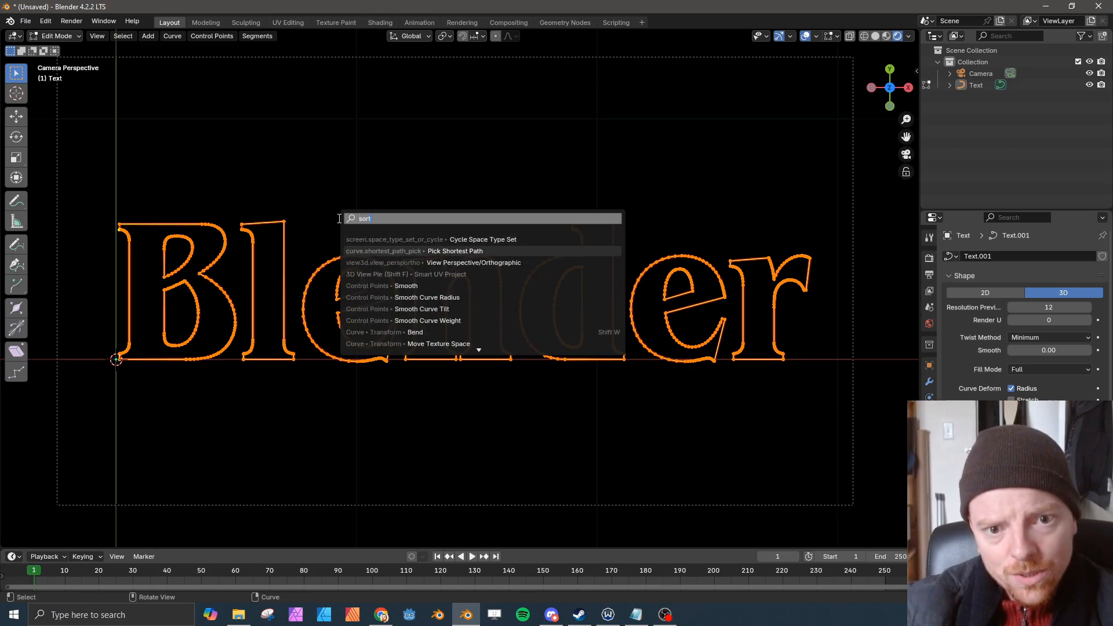
{"action": "key", "text": "Escape"}
{"action": "left_click", "coordinate": [212, 36]}
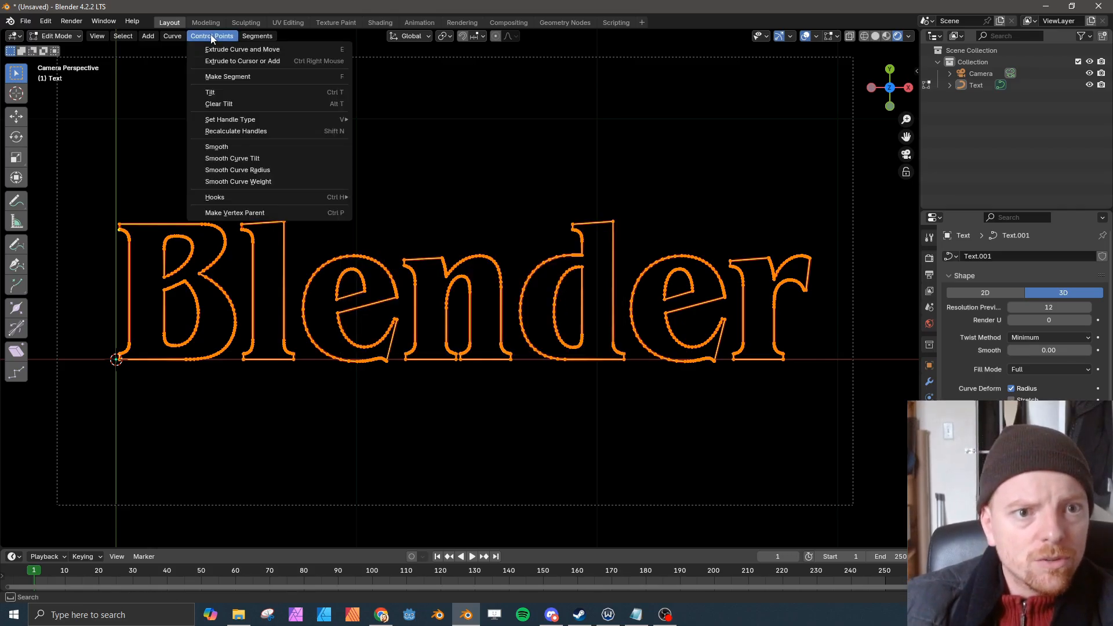
{"action": "key", "text": "Tab"}
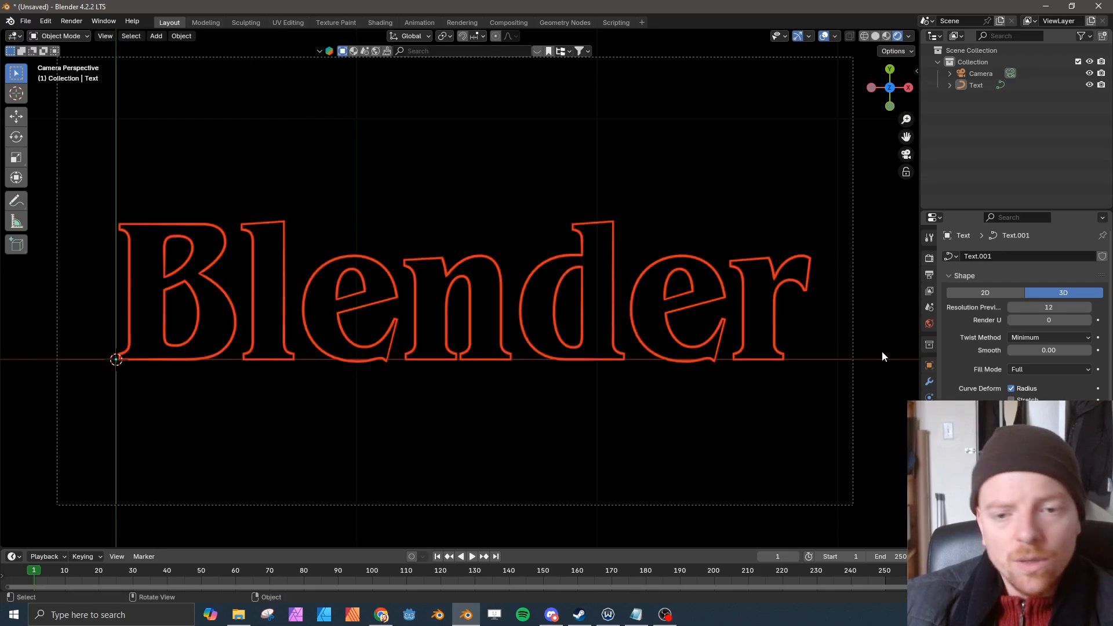
- Convert the Blender title from a curve to a mesh
{"action": "left_click", "coordinate": [929, 382]}
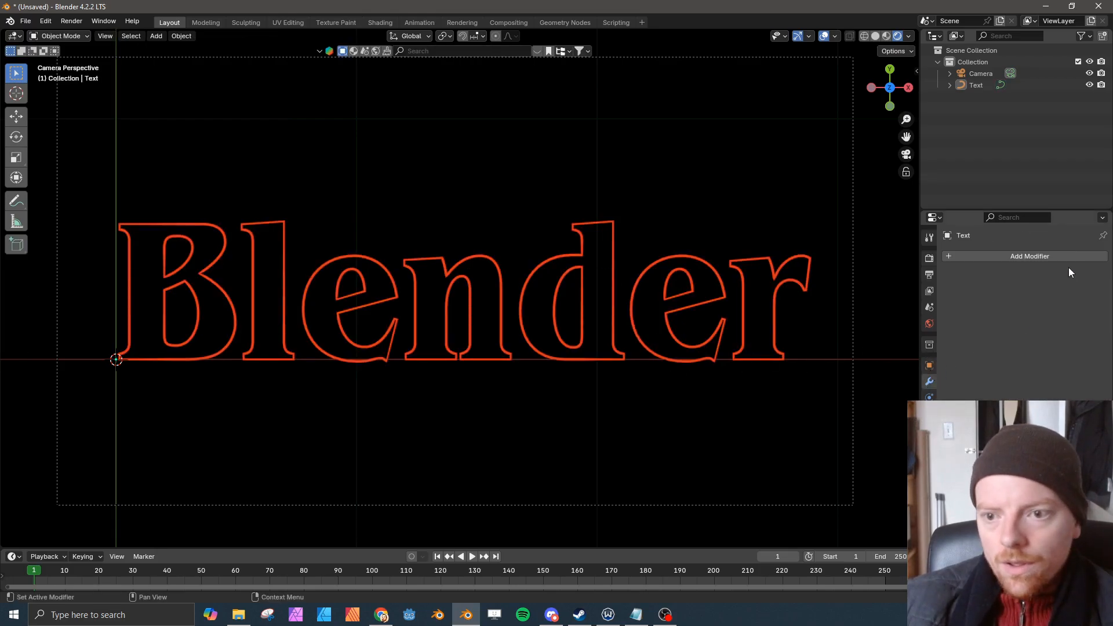
{"action": "left_click", "coordinate": [671, 314]}
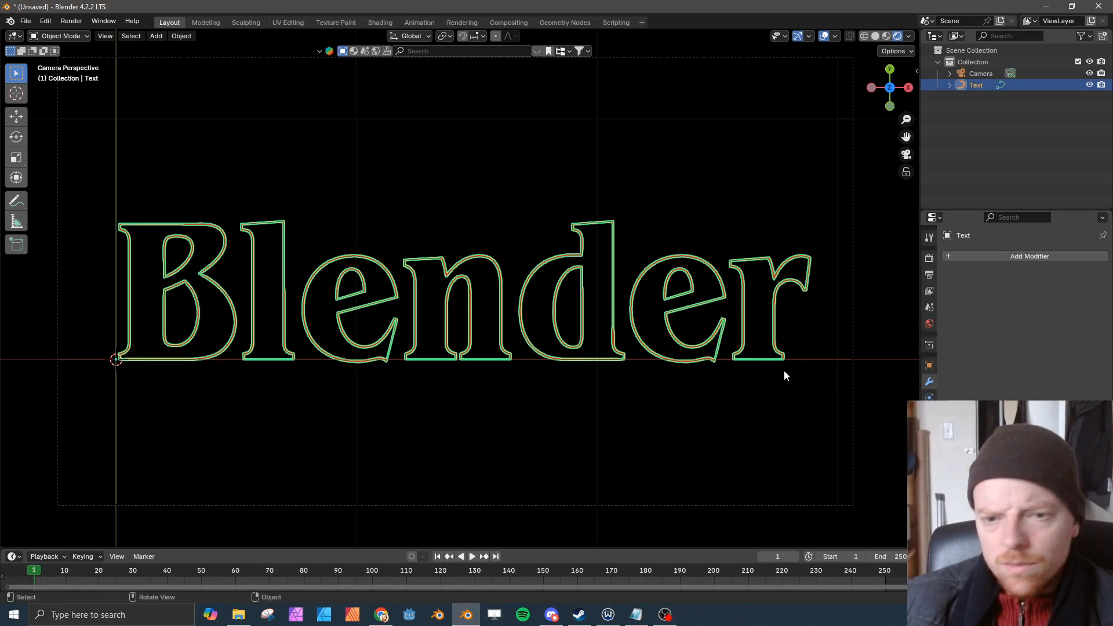
{"action": "key", "text": "a"}
{"action": "scroll", "coordinate": [765, 353], "scroll_direction": "up", "scroll_amount": 5}
{"action": "scroll", "coordinate": [747, 332], "scroll_direction": "down", "scroll_amount": 3}
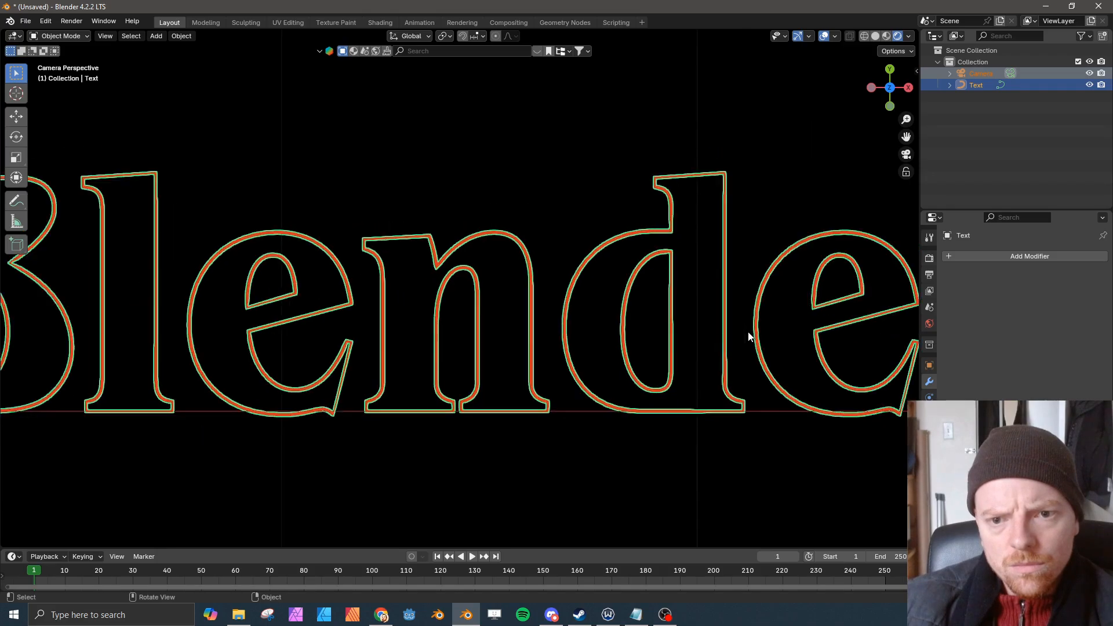
{"action": "right_click", "coordinate": [684, 342]}
{"action": "mouse_move", "coordinate": [663, 410]}
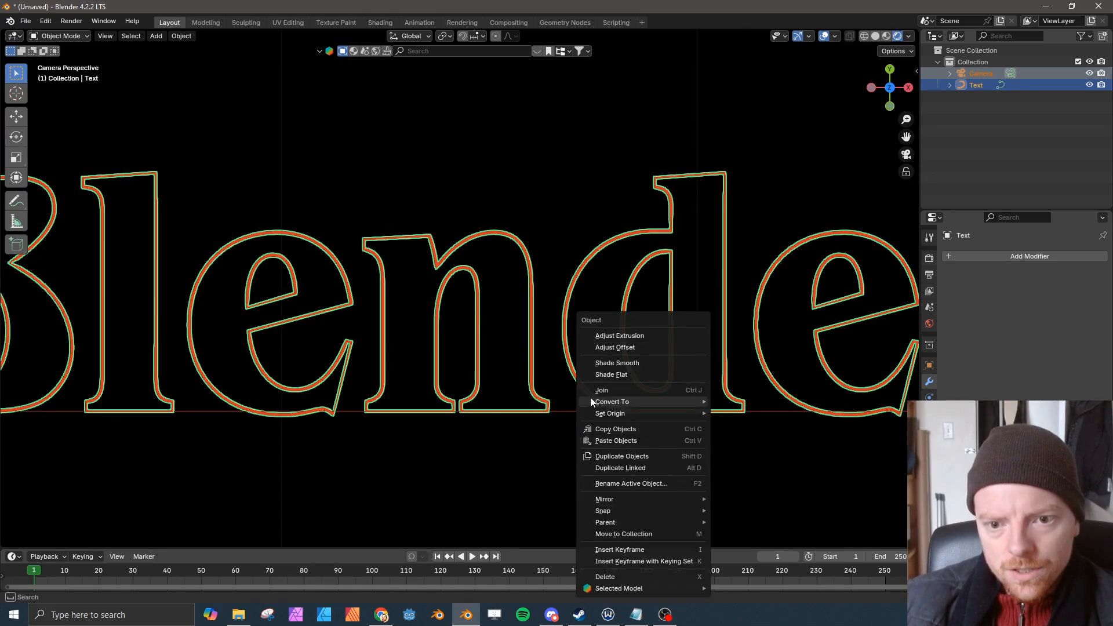
{"action": "mouse_move", "coordinate": [617, 401]}
{"action": "left_click", "coordinate": [719, 401]}
{"action": "scroll", "coordinate": [713, 404], "scroll_direction": "down", "scroll_amount": 4}
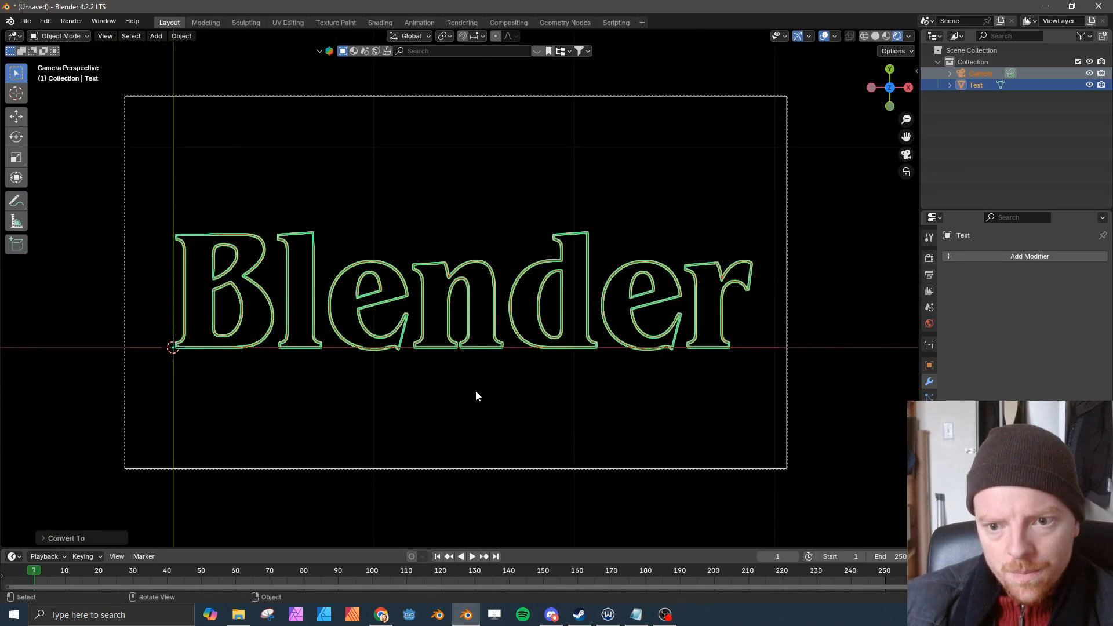
- Select all of the title's mesh geometry in Edit Mode and sort its elements by View X Axis
{"action": "left_click", "coordinate": [476, 391]}
{"action": "left_click", "coordinate": [496, 322]}
{"action": "scroll", "coordinate": [489, 327], "scroll_direction": "up", "scroll_amount": 10}
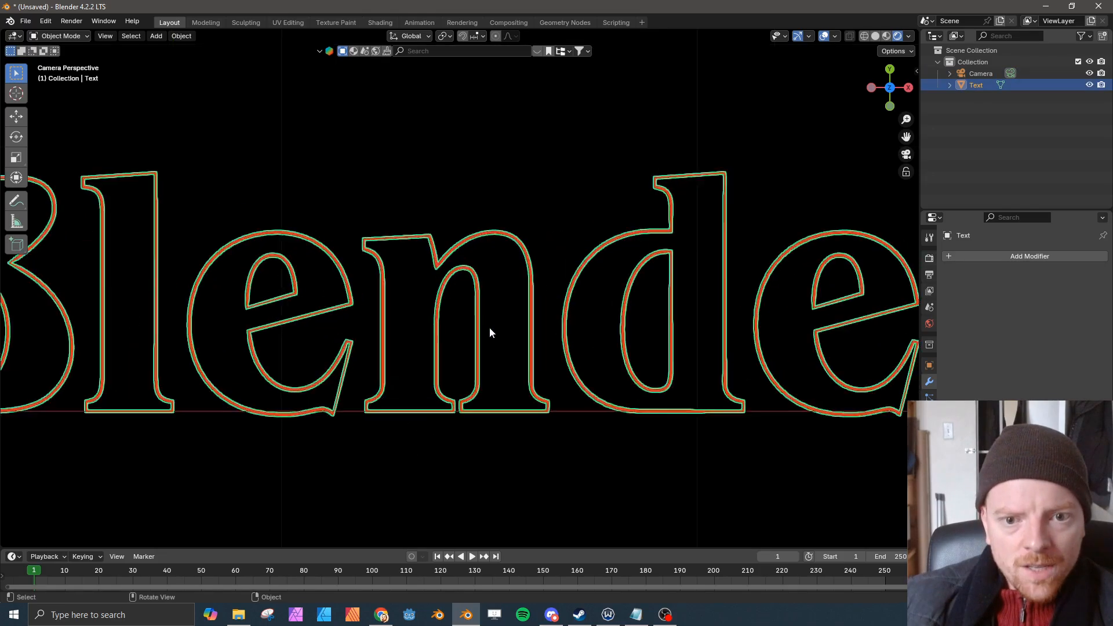
{"action": "key", "text": "Tab"}
{"action": "scroll", "coordinate": [460, 343], "scroll_direction": "down", "scroll_amount": 10}
{"action": "key", "text": "a"}
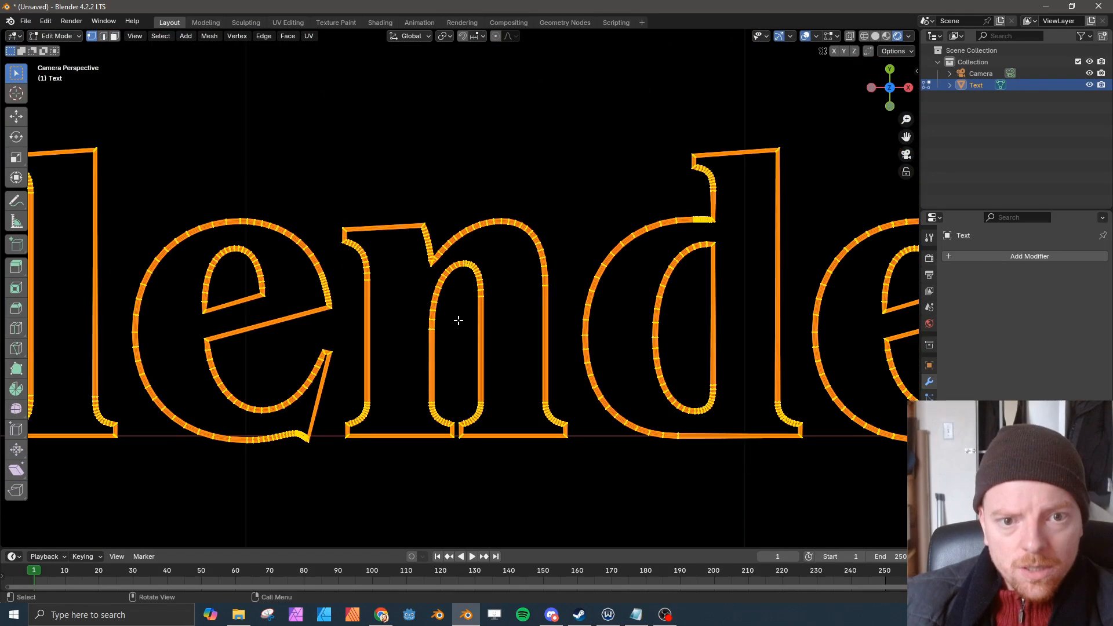
{"action": "left_click", "coordinate": [237, 36]}
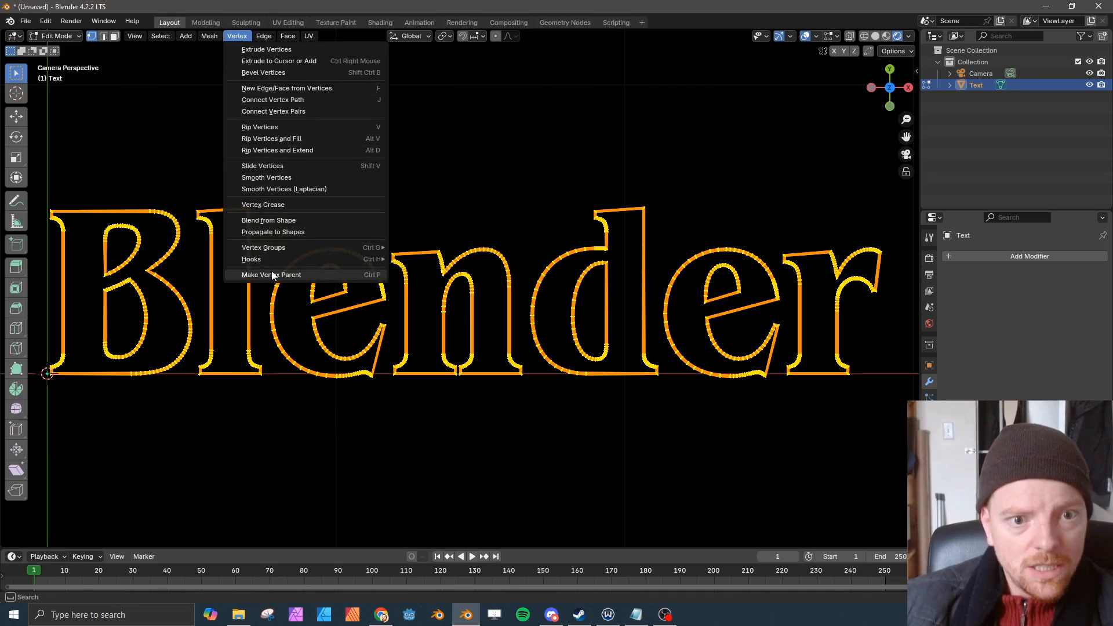
{"action": "mouse_move", "coordinate": [267, 39]}
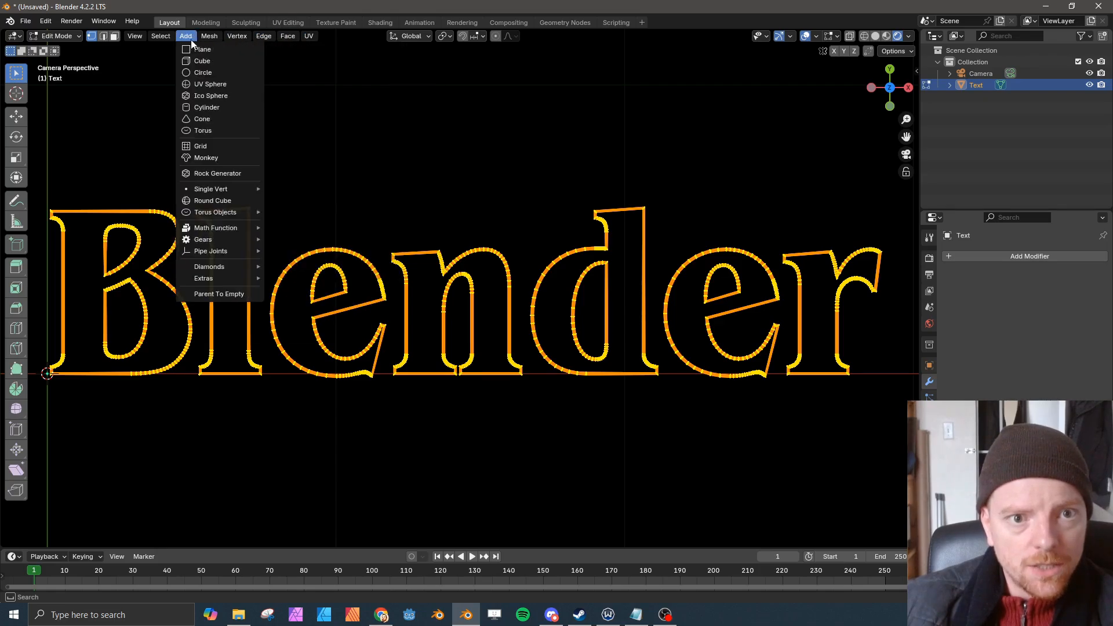
{"action": "mouse_move", "coordinate": [210, 36]}
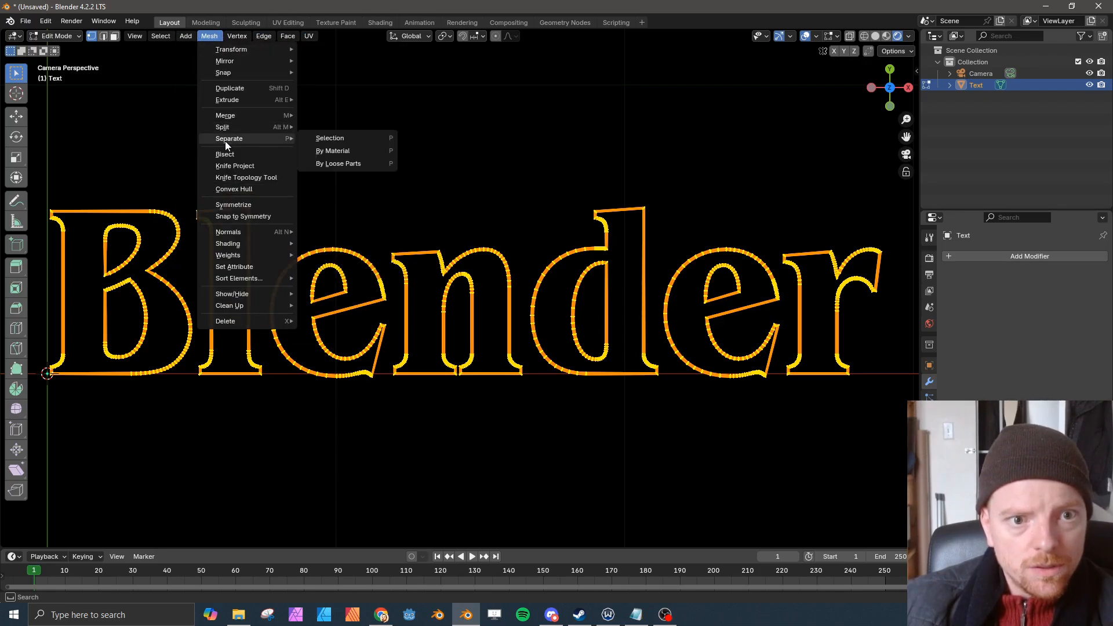
{"action": "mouse_move", "coordinate": [259, 280]}
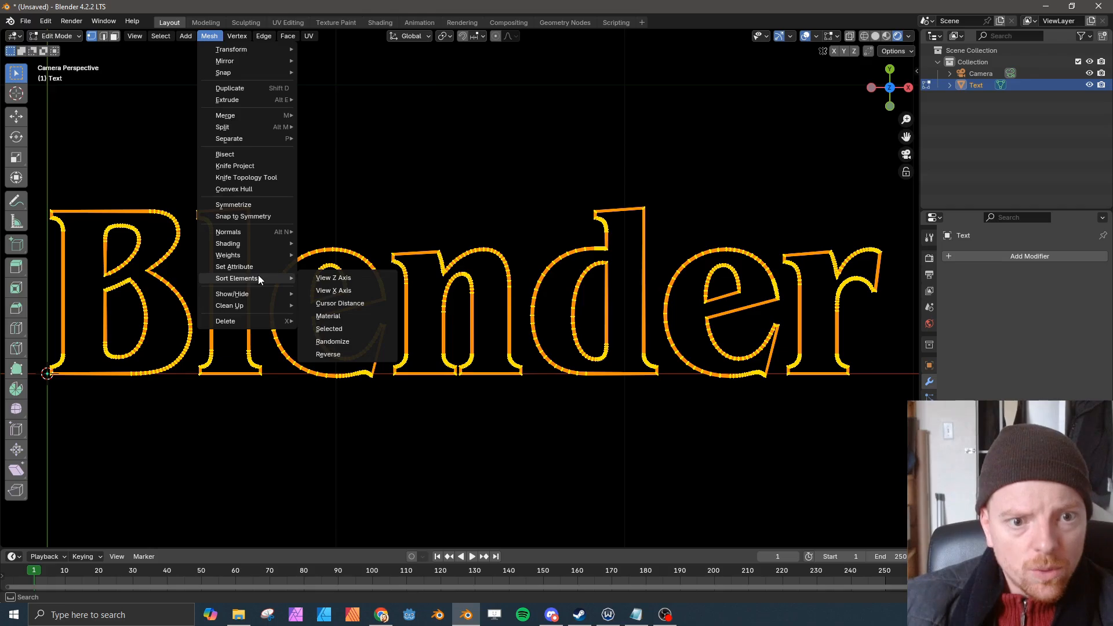
{"action": "left_click", "coordinate": [333, 290]}
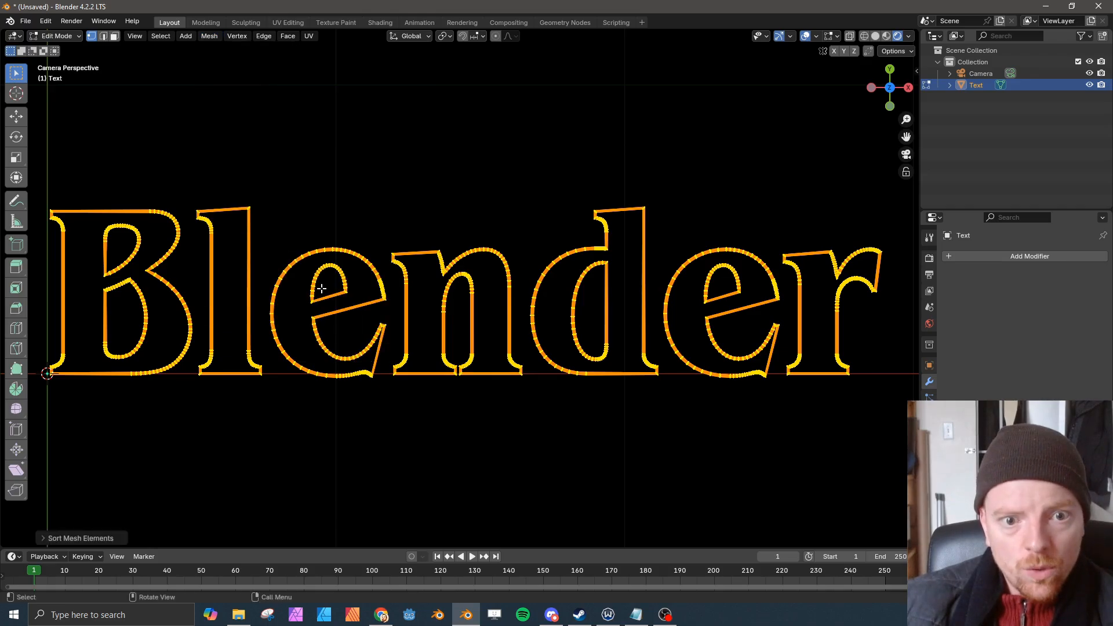
- Return to Object Mode and add a Build modifier to the title
{"action": "middle_click_drag", "start_coordinate": [333, 290], "coordinate": [358, 279], "text": "shift"}
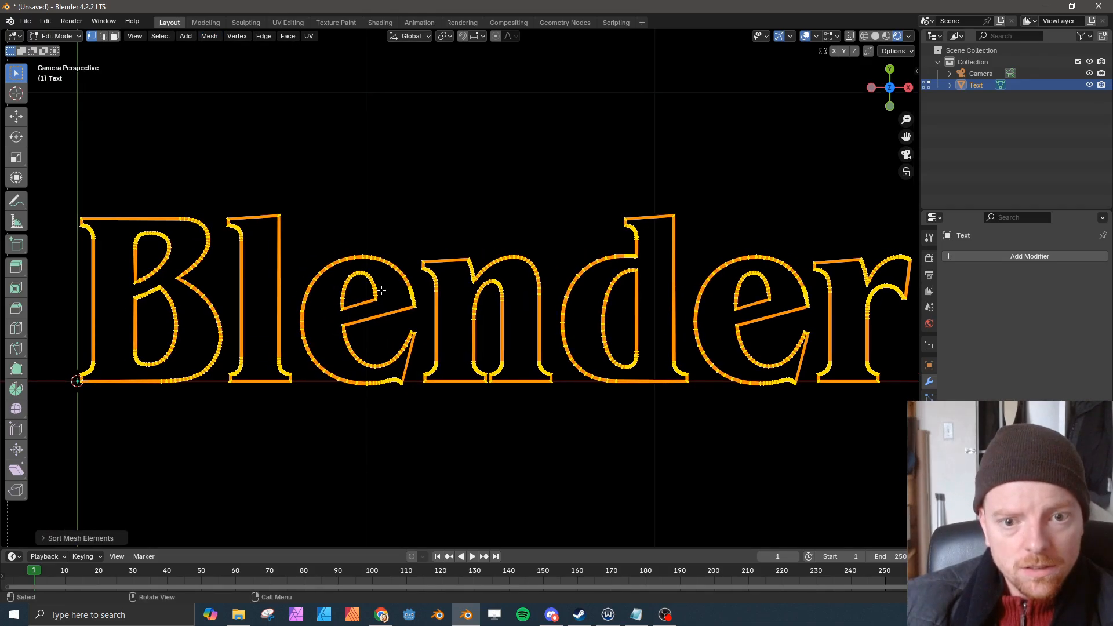
{"action": "key", "text": "Tab"}
{"action": "left_click", "coordinate": [971, 259]}
{"action": "mouse_move", "coordinate": [969, 260]}
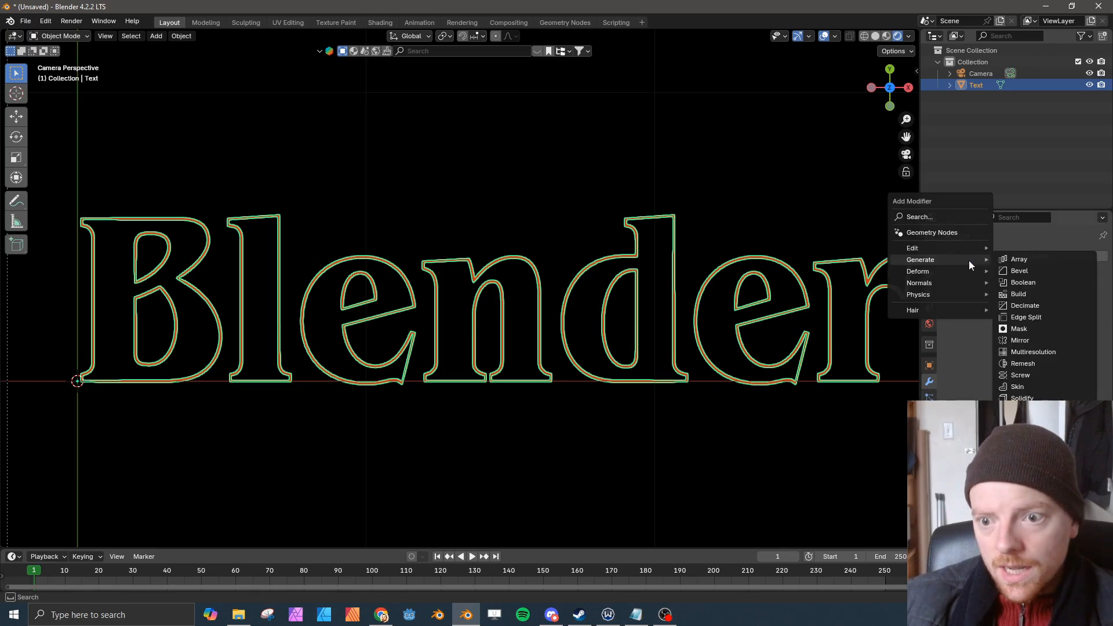
{"action": "left_click", "coordinate": [1018, 294]}
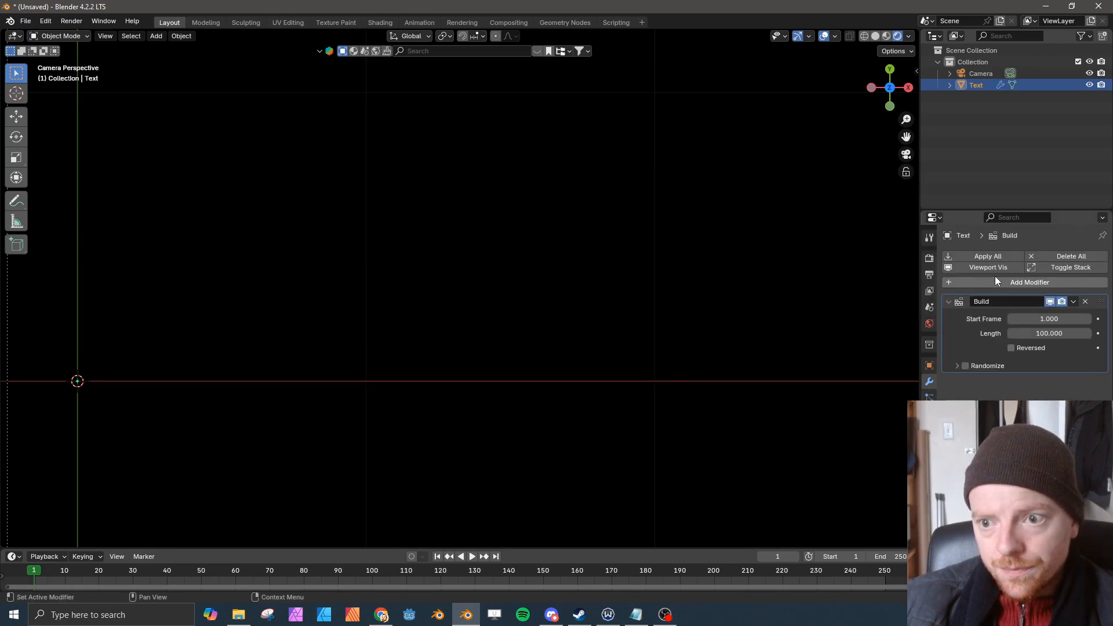
- Keep the Build modifier's Length as it is and play the timeline to check how the title is revealed
{"action": "left_click", "coordinate": [1035, 335]}
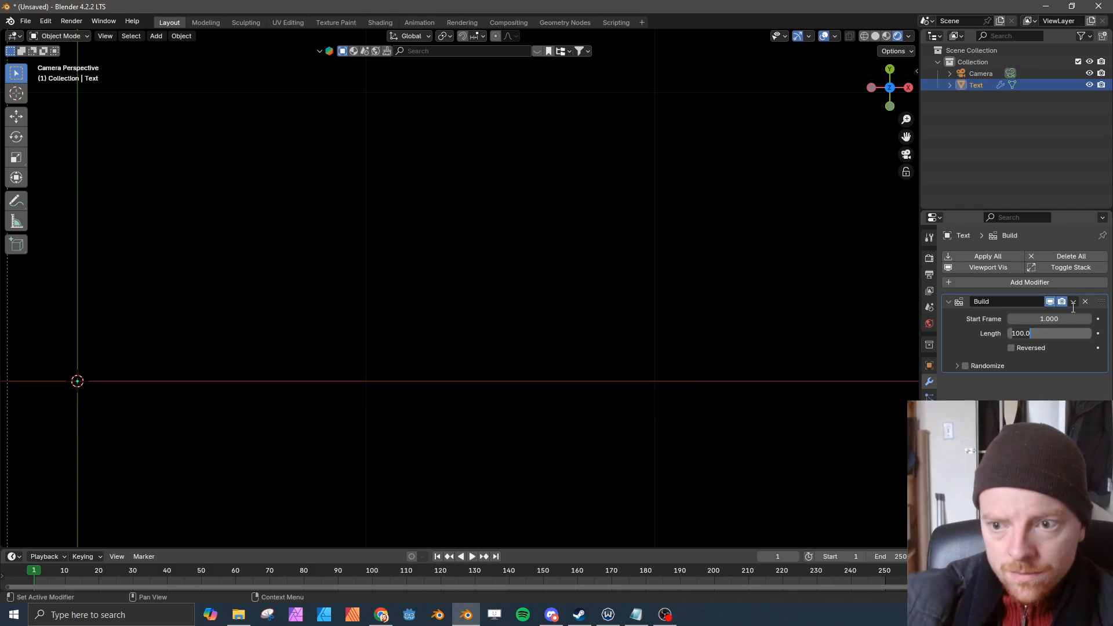
{"action": "key", "text": "Return"}
{"action": "key", "text": "space"}
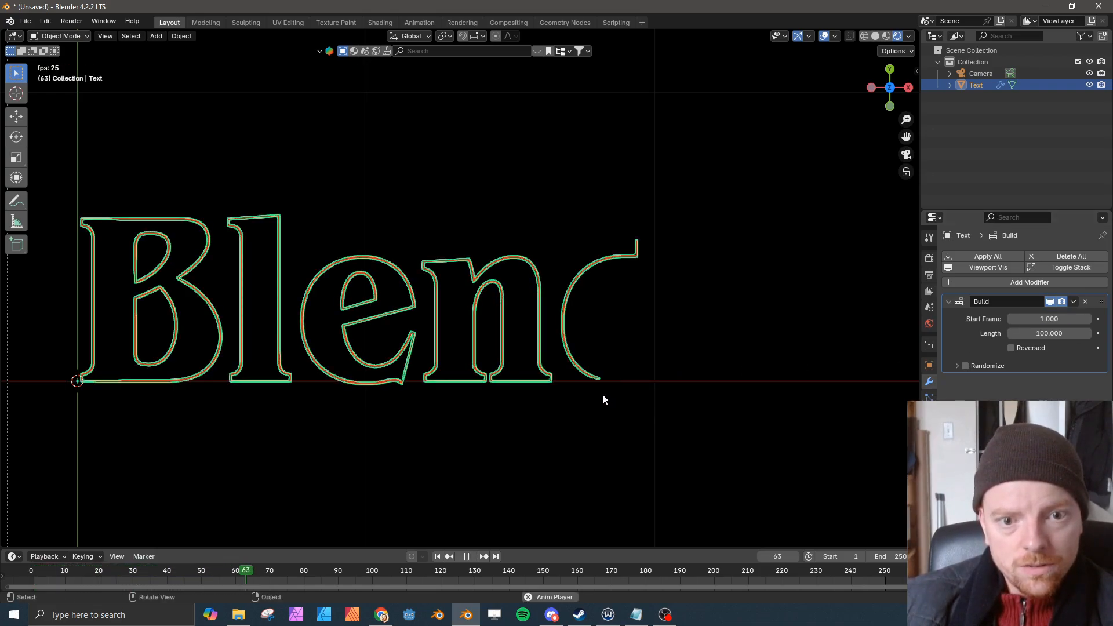
{"action": "key", "text": "space"}
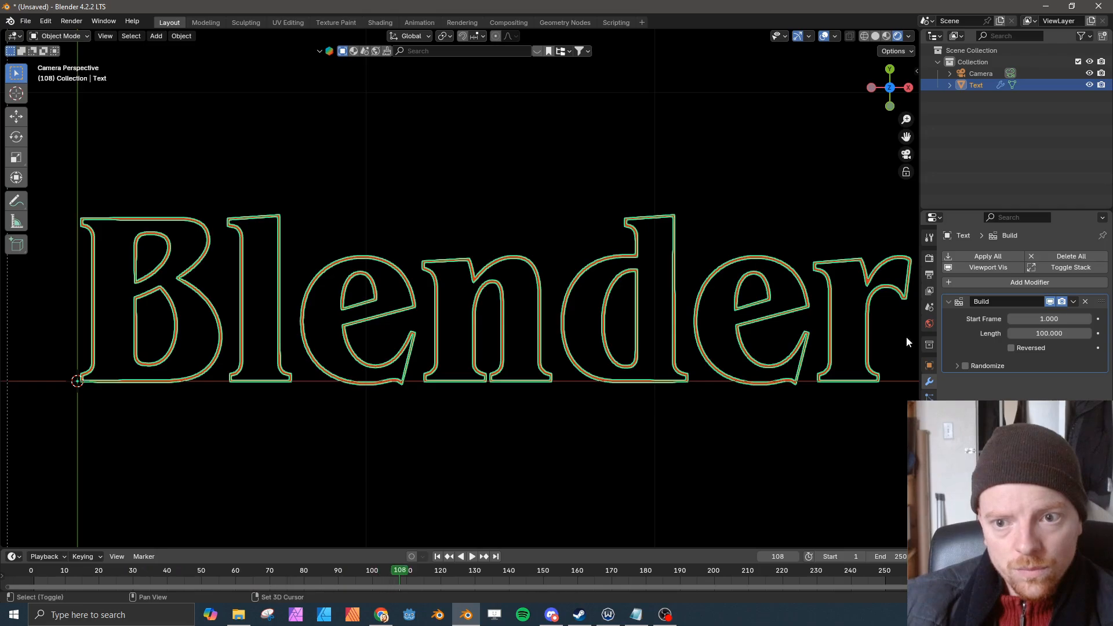
- Set the Build modifier's Length to 1000
{"action": "left_click", "coordinate": [1053, 332]}
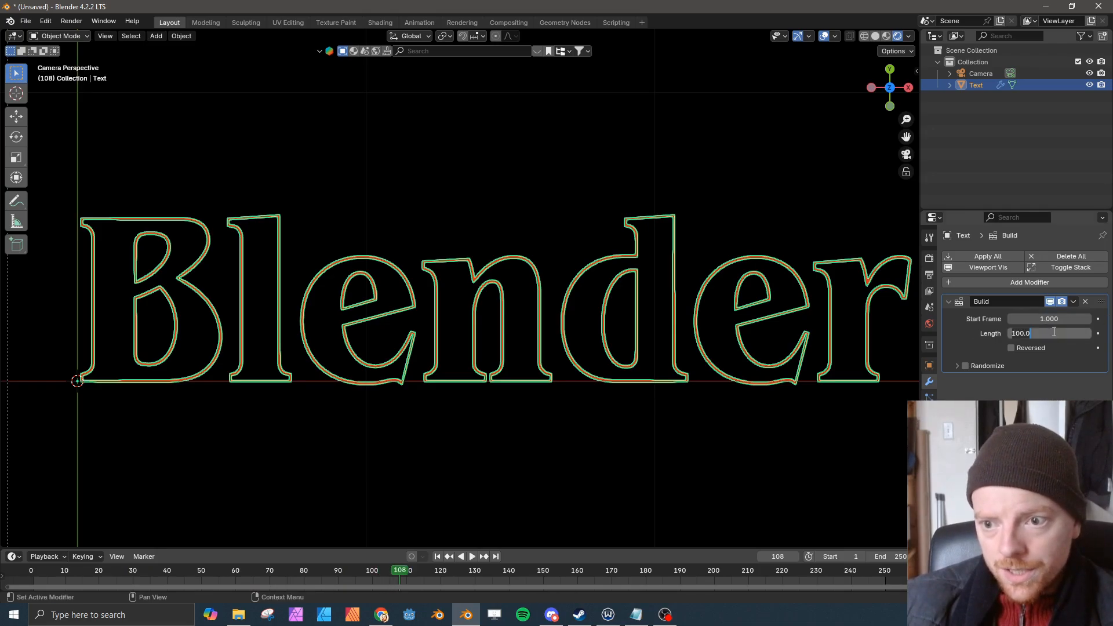
{"action": "type", "text": "1000"}
{"action": "key", "text": "Return"}
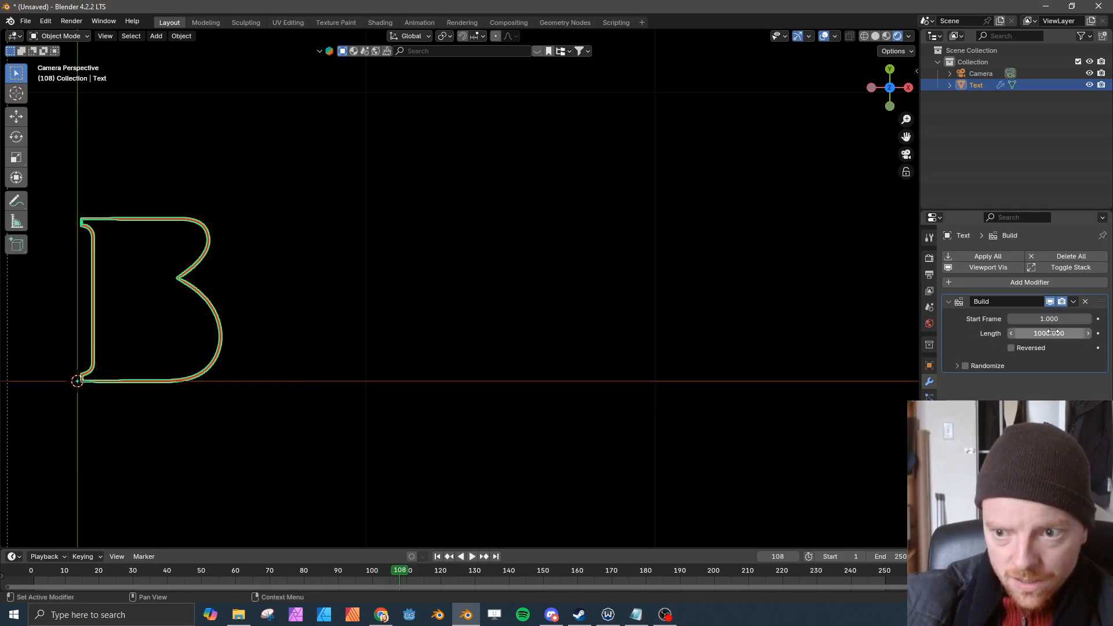
- Play the slower build and scrub back to frame 152 to examine the order in which the letters are drawn
{"action": "key", "text": "space"}
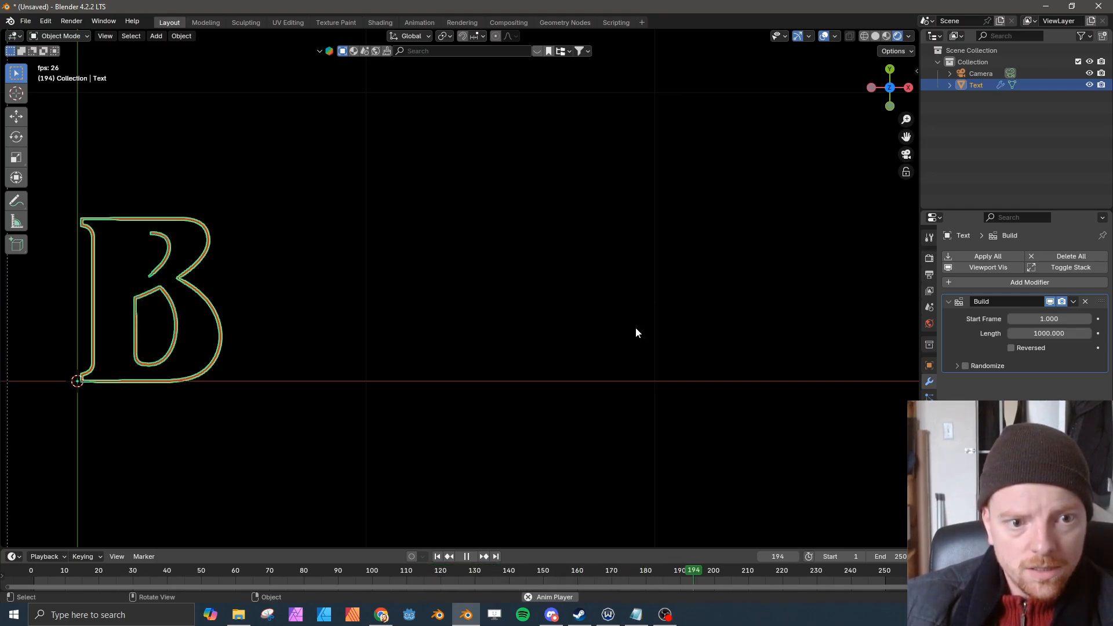
{"action": "key", "text": "space"}
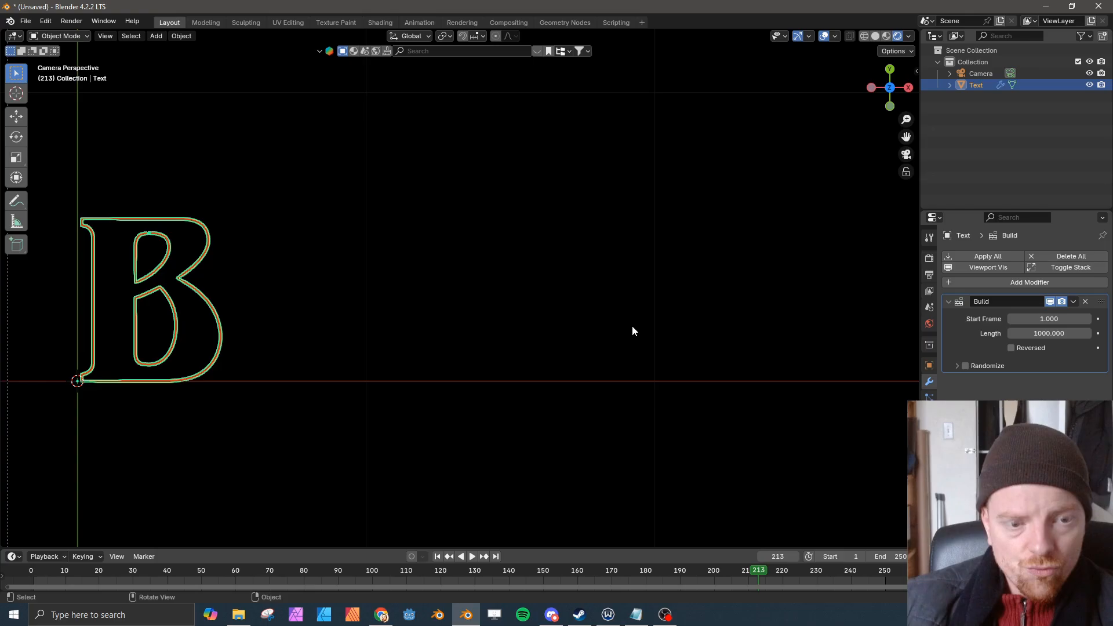
{"action": "scroll", "coordinate": [631, 328], "scroll_direction": "down", "scroll_amount": 3}
{"action": "scroll", "coordinate": [631, 328], "scroll_direction": "up", "scroll_amount": 2}
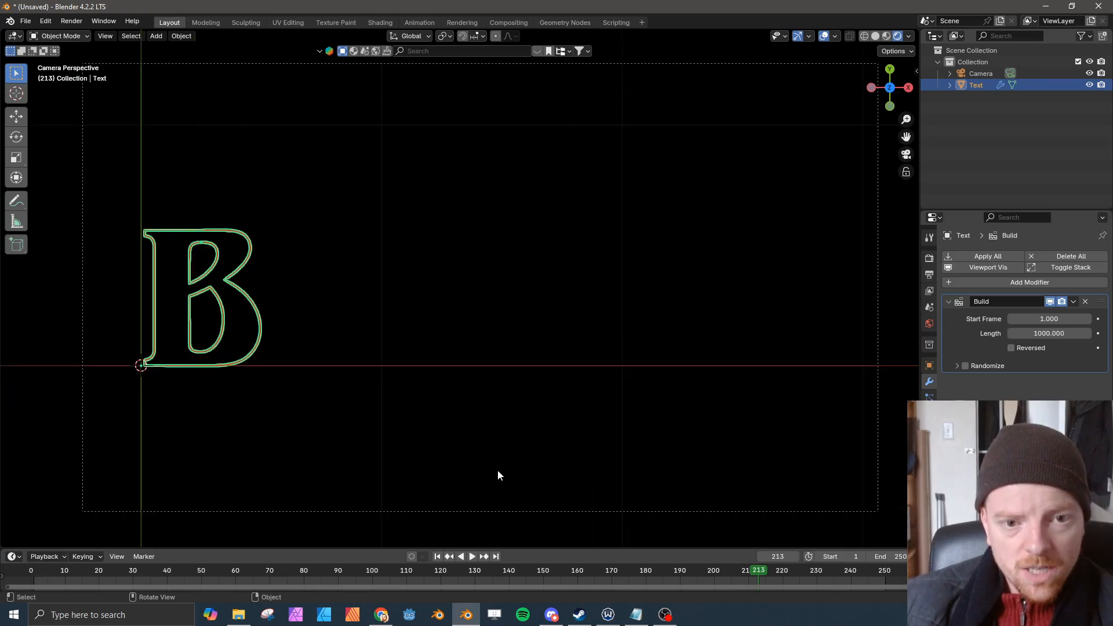
{"action": "left_click_drag", "start_coordinate": [760, 572], "coordinate": [549, 571]}
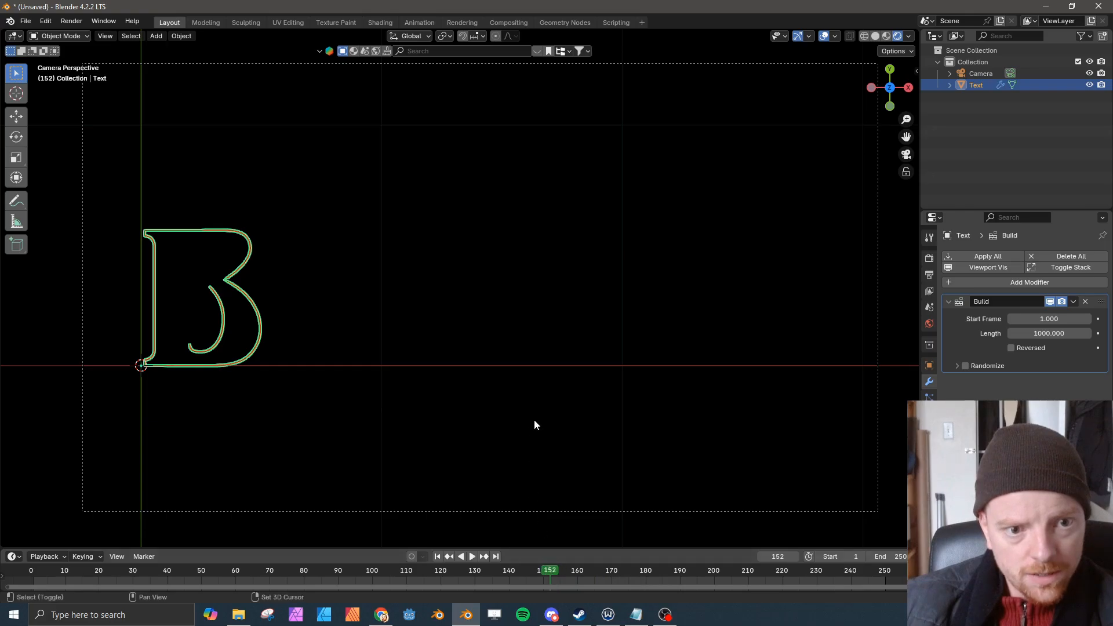
- Try rotating the title's mesh diagonally in Edit Mode, sorting its elements along that view direction, and rotating it back level
{"action": "scroll", "coordinate": [547, 432], "scroll_direction": "down", "scroll_amount": 1}
{"action": "key", "text": "Tab"}
{"action": "scroll", "coordinate": [549, 437], "scroll_direction": "down", "scroll_amount": 1}
{"action": "key", "text": "r"}
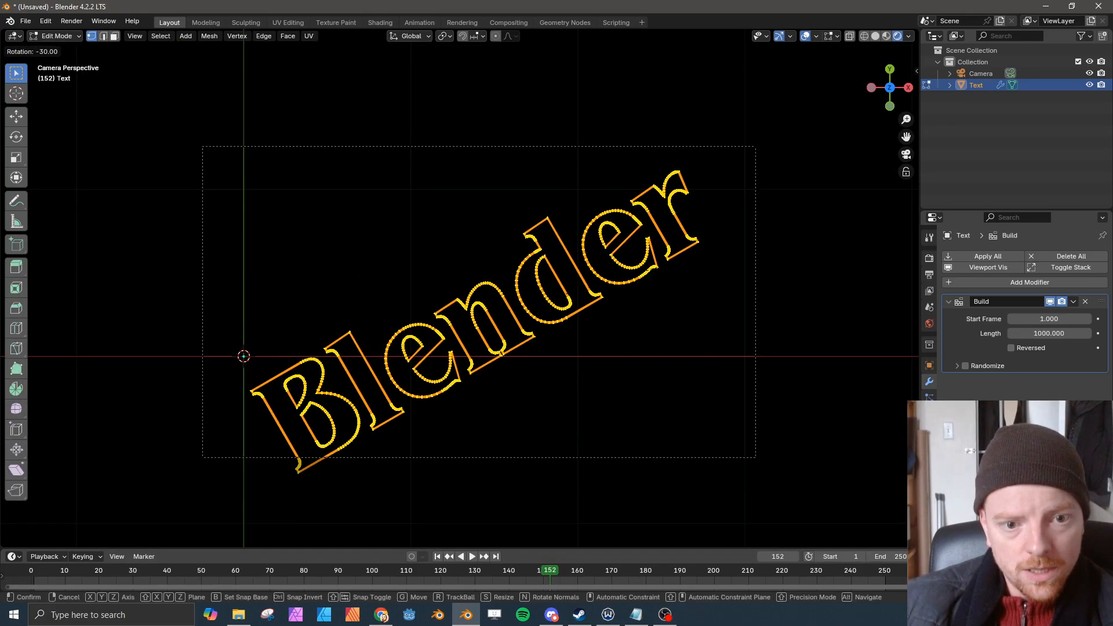
{"action": "left_click", "coordinate": [675, 236]}
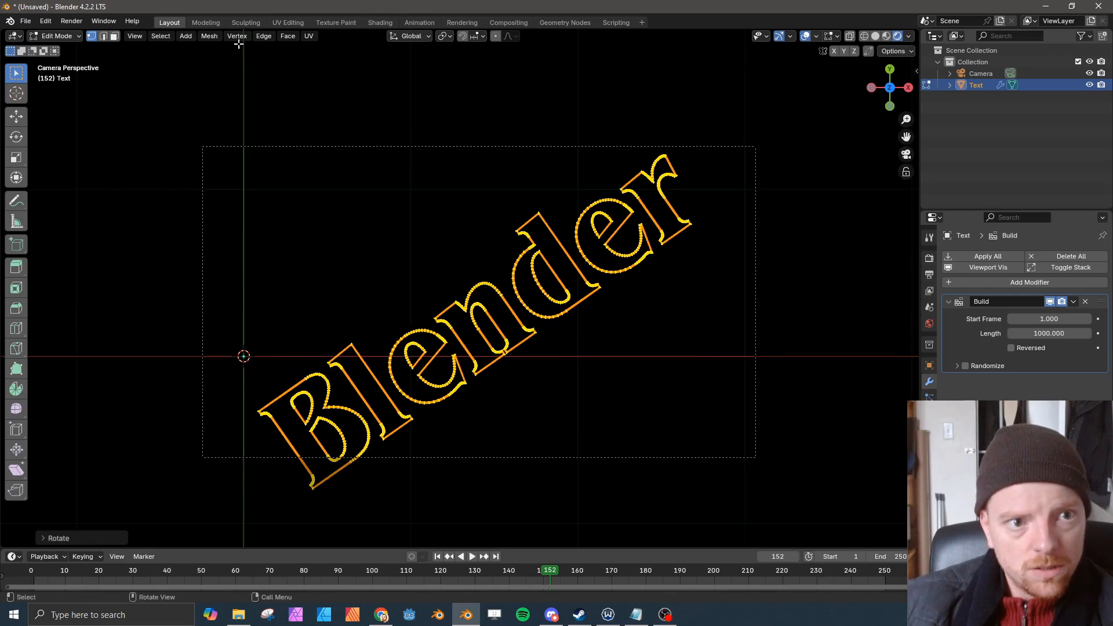
{"action": "left_click", "coordinate": [209, 36]}
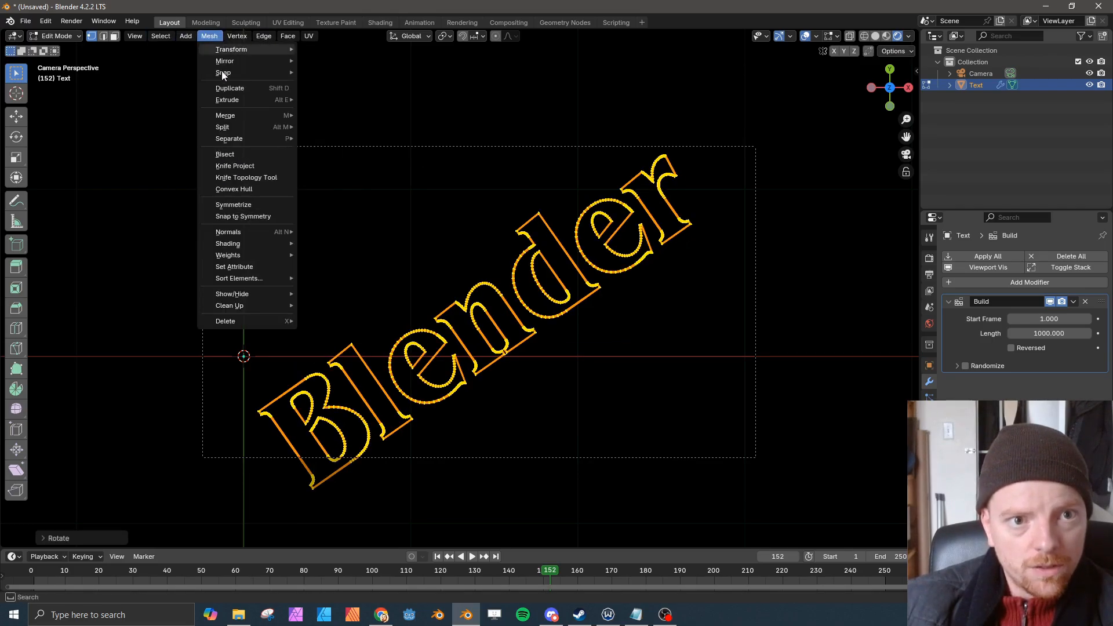
{"action": "mouse_move", "coordinate": [252, 282]}
{"action": "left_click", "coordinate": [323, 291]}
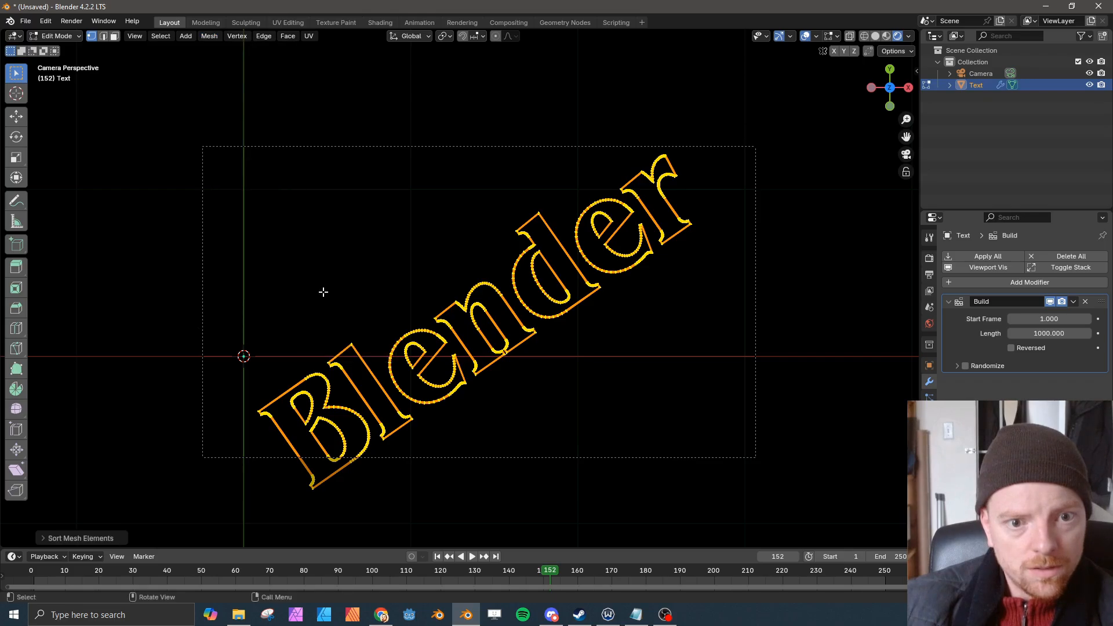
{"action": "key", "text": "r"}
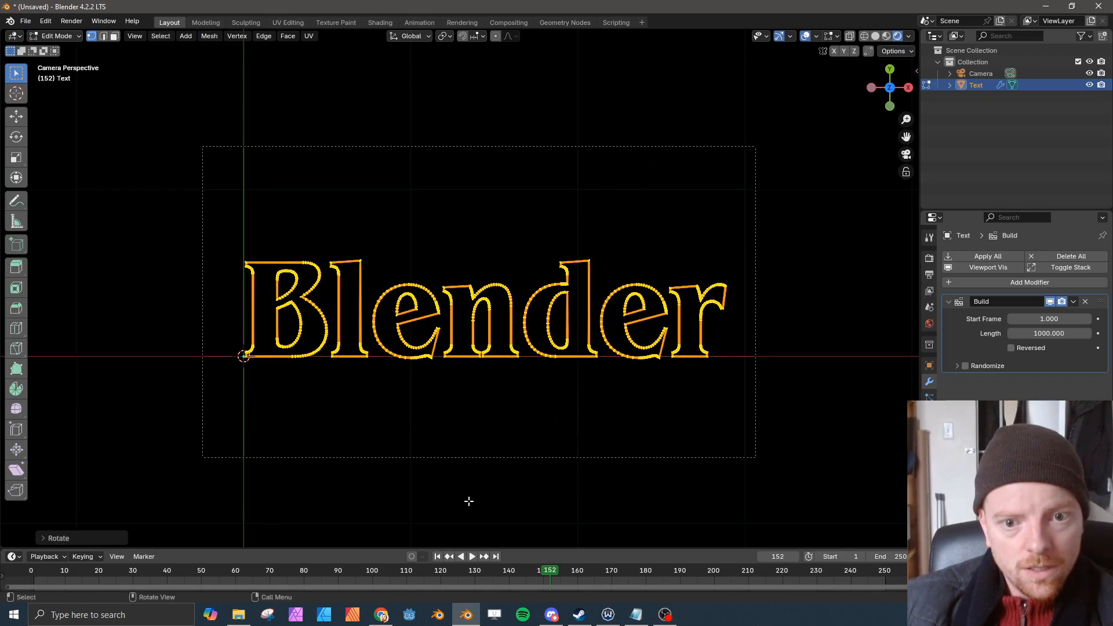
- Undo the trial mesh rotation and element sorting, and return to Object Mode
{"action": "key", "text": "Tab"}
{"action": "key", "text": "ctrl+z"}
{"action": "key", "text": "Tab"}
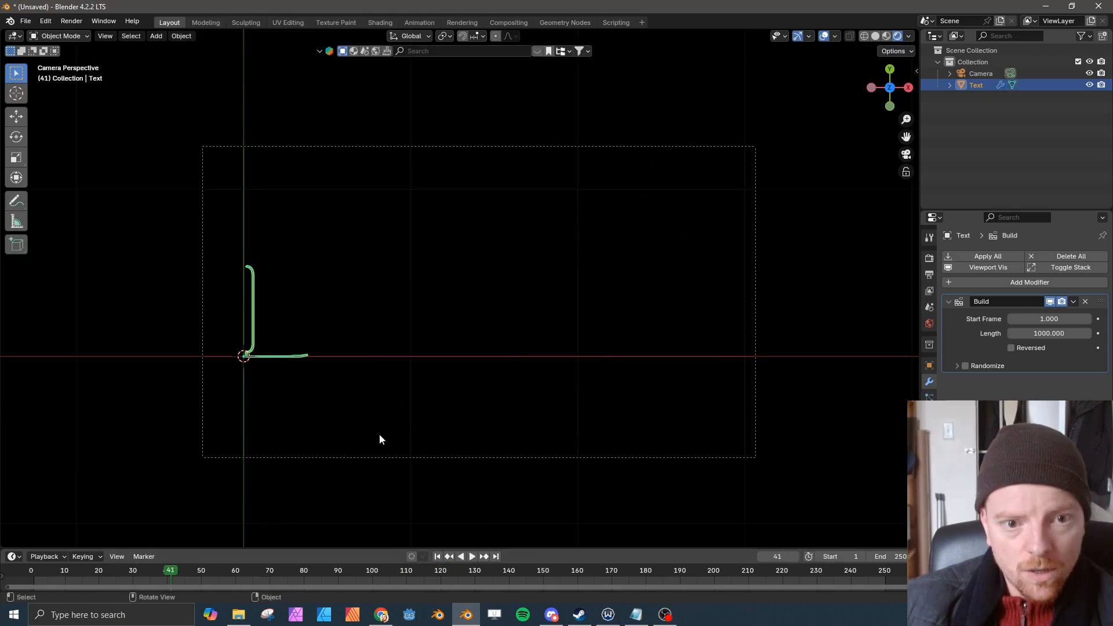
- Play and scrub the build to frame 40 to examine how the outline of the B is drawn
{"action": "left_click_drag", "start_coordinate": [168, 572], "coordinate": [91, 574]}
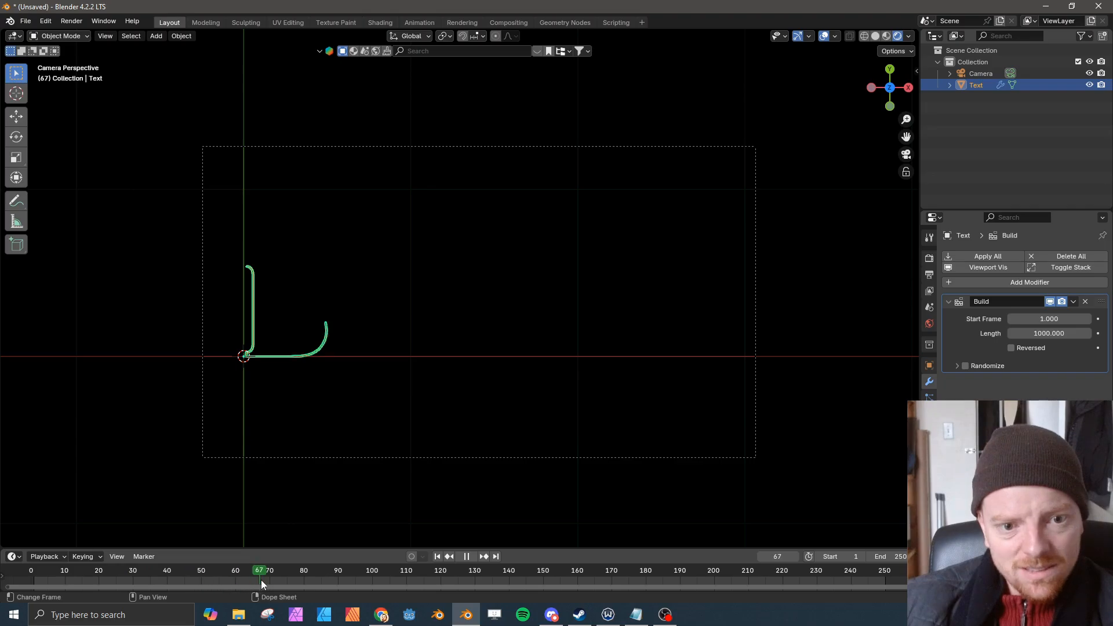
{"action": "left_click_drag", "start_coordinate": [348, 580], "coordinate": [242, 574]}
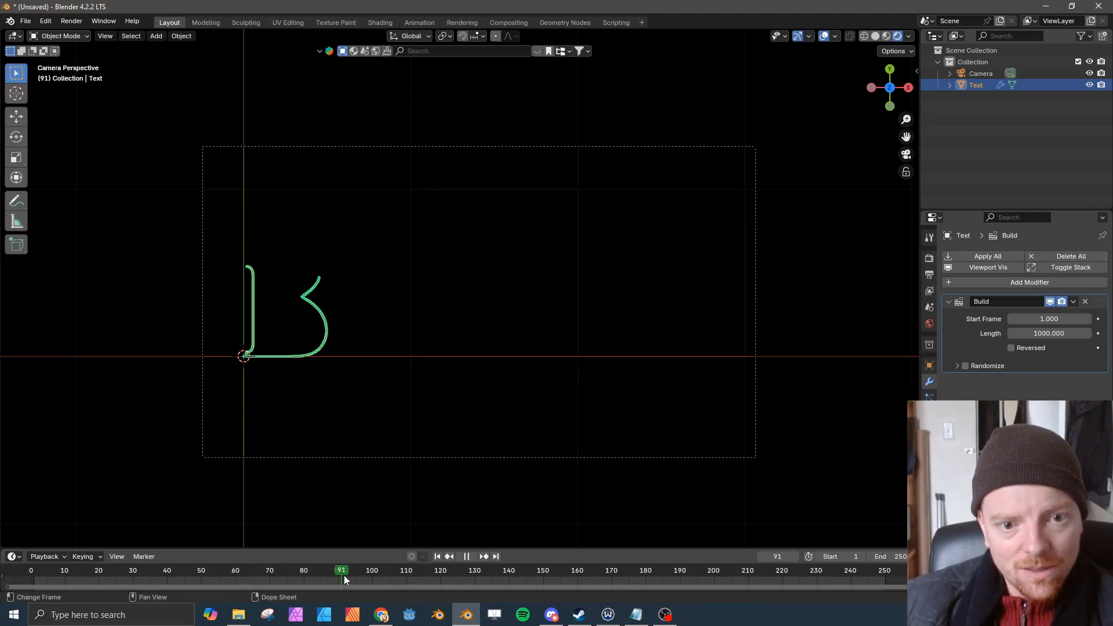
{"action": "left_click_drag", "start_coordinate": [383, 574], "coordinate": [329, 580]}
{"action": "left_click_drag", "start_coordinate": [197, 576], "coordinate": [167, 578]}
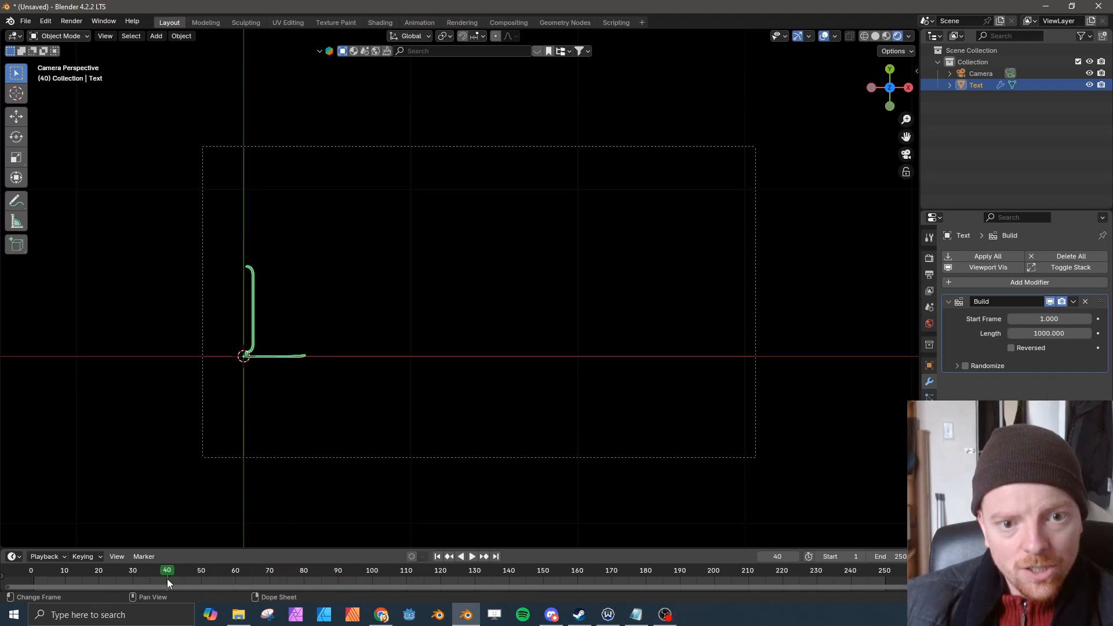
- Move the camera over the start of the B at about X 0.106 m, Y 0.316 m, and closer at about Z 1.58 m
{"action": "left_click", "coordinate": [757, 404]}
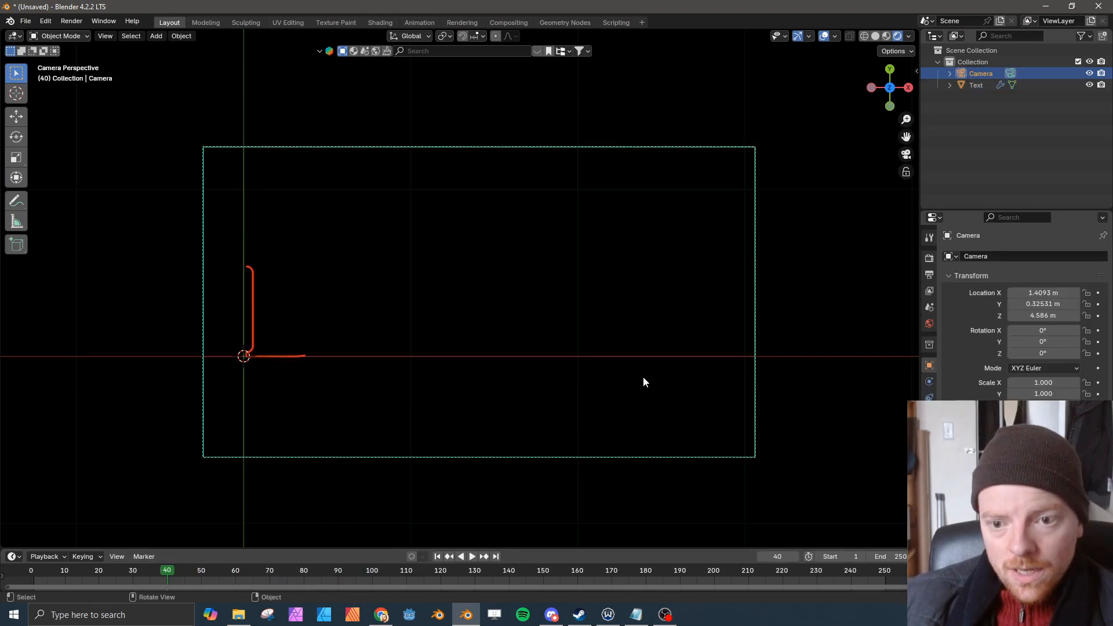
{"action": "key", "text": "g"}
{"action": "left_click", "coordinate": [465, 378]}
{"action": "key", "text": "g"}
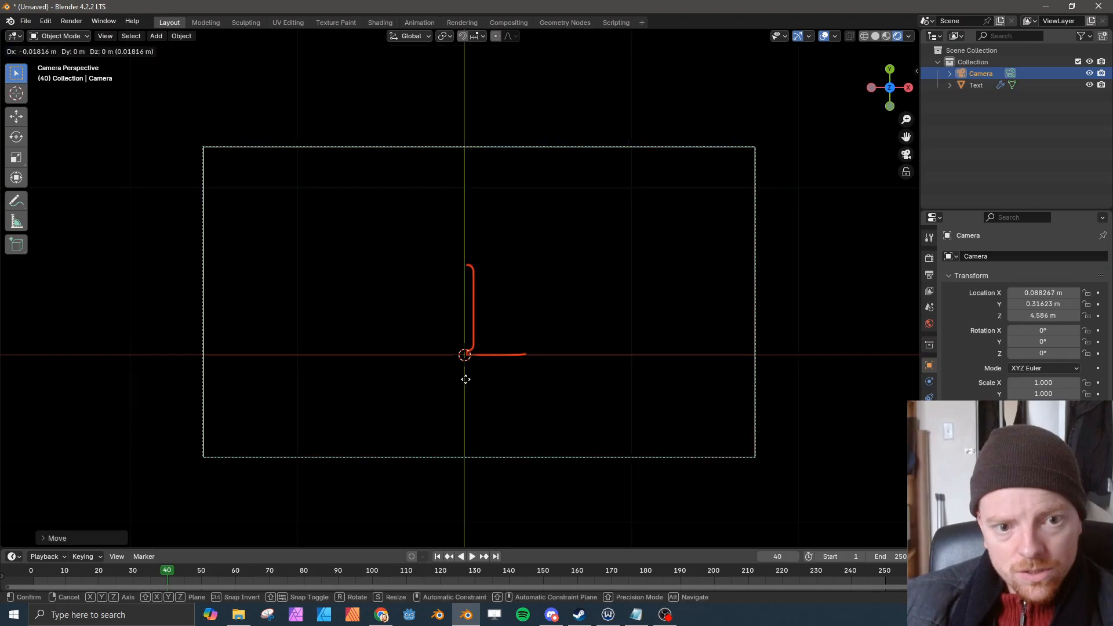
{"action": "key", "text": "z"}
{"action": "left_click", "coordinate": [484, 271]}
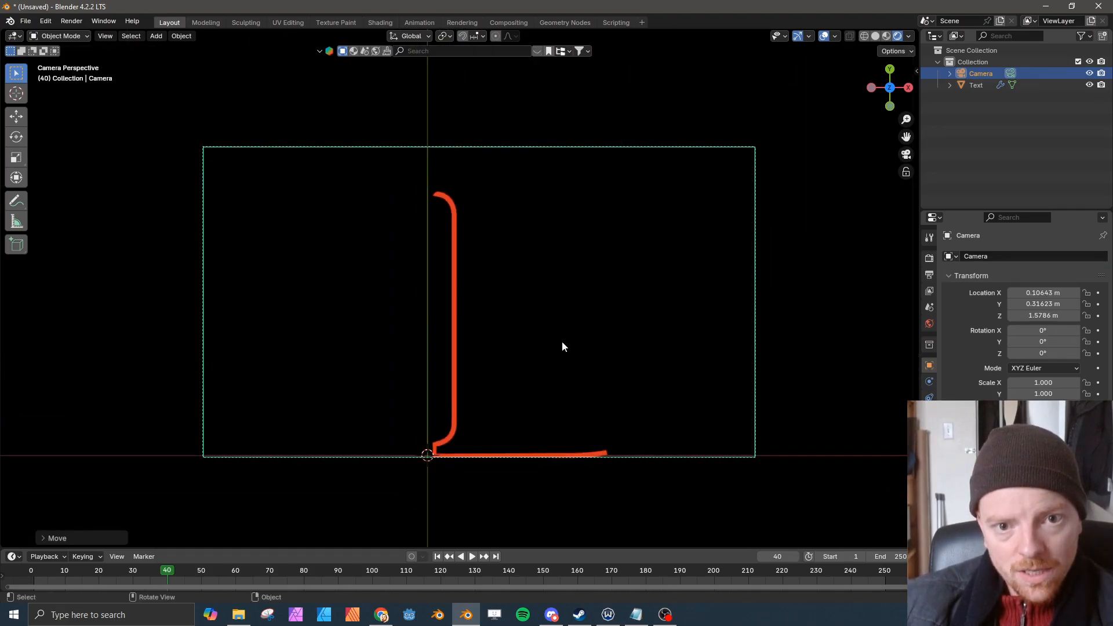
{"action": "key", "text": "g"}
{"action": "left_click", "coordinate": [562, 350]}
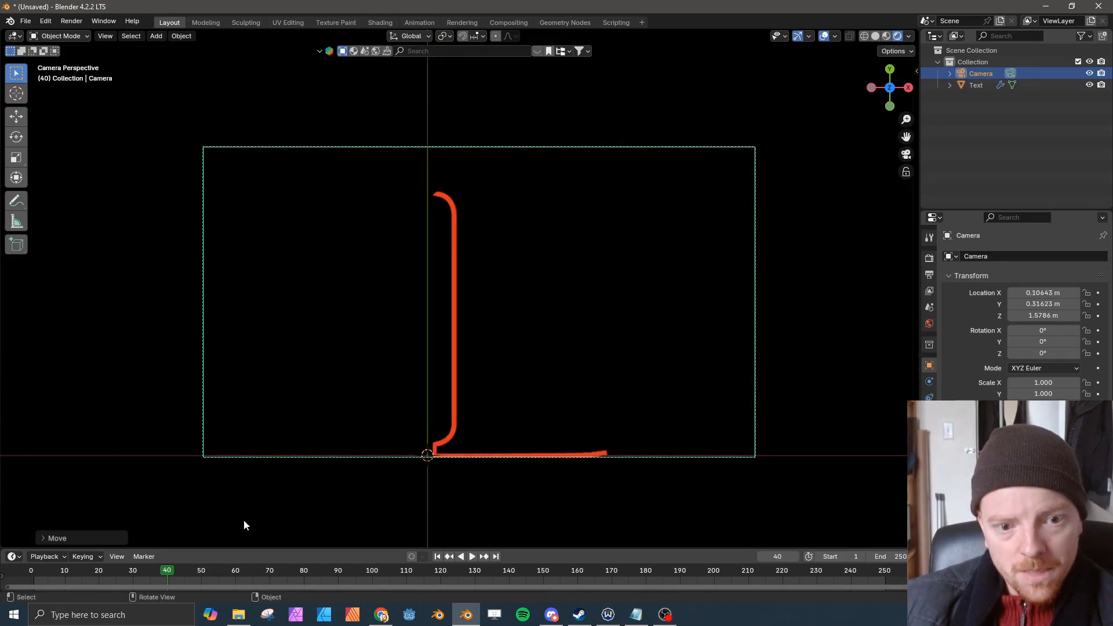
- Go to frame 0 and move the camera closer to the B, to about X 0.338 m, Y 0.107 m, Z 0.803 m
{"action": "left_click", "coordinate": [26, 575]}
{"action": "key", "text": "space"}
{"action": "key", "text": "space"}
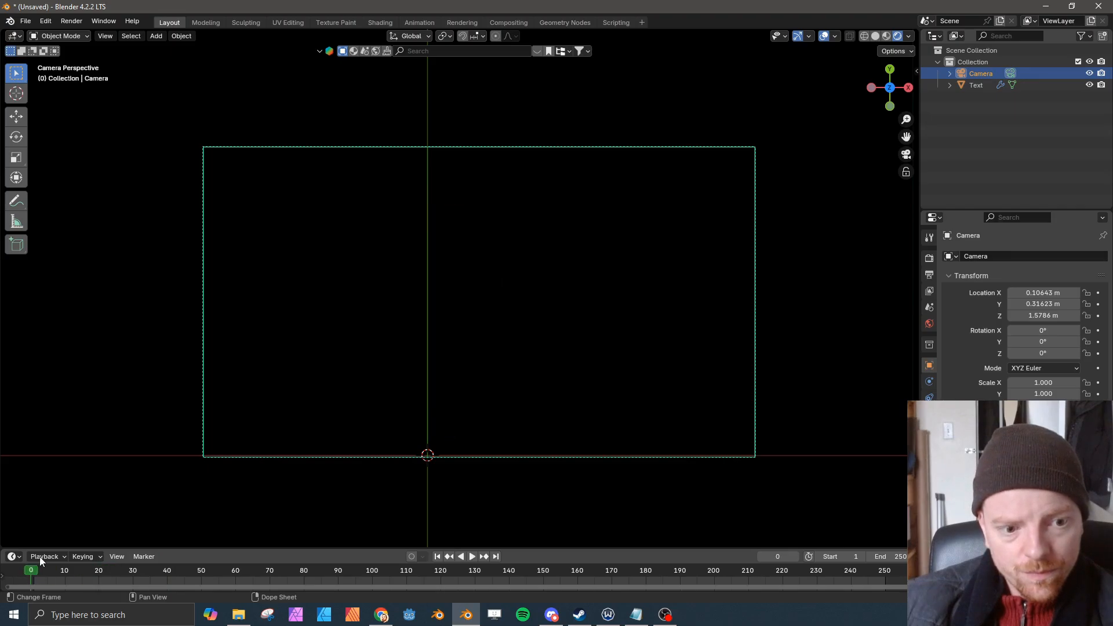
{"action": "key", "text": "g"}
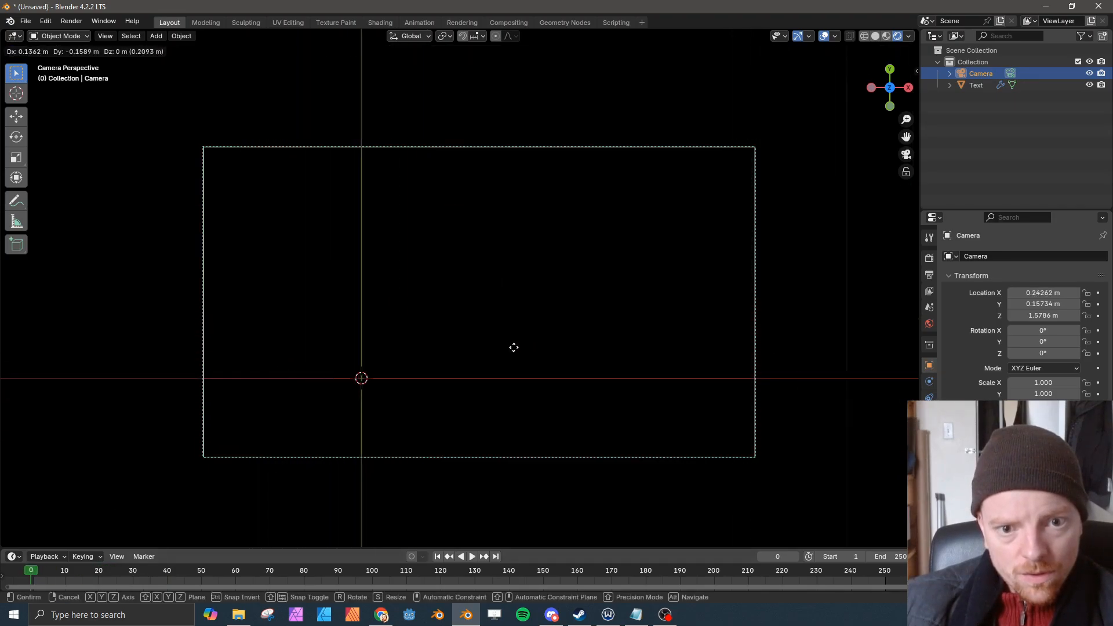
{"action": "key", "text": "z"}
{"action": "key", "text": "z"}
{"action": "key", "text": "z"}
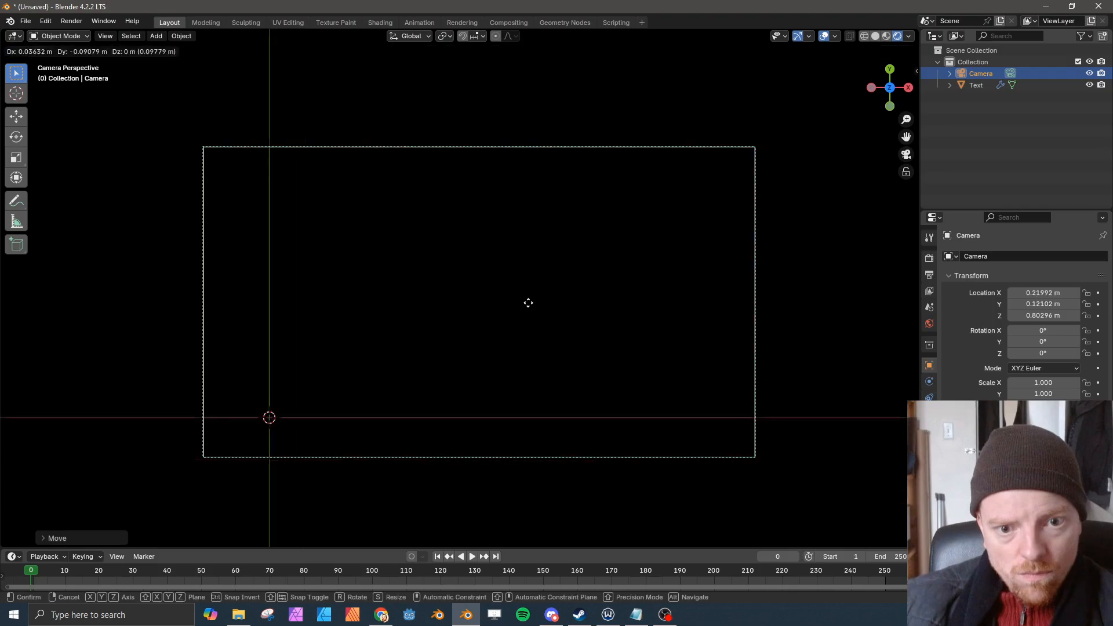
{"action": "left_click", "coordinate": [542, 307]}
- At frame 39, position the camera near the tip of the drawn outline at about X 0.374 m, Y 0.089 m, and keyframe it
{"action": "key", "text": "space"}
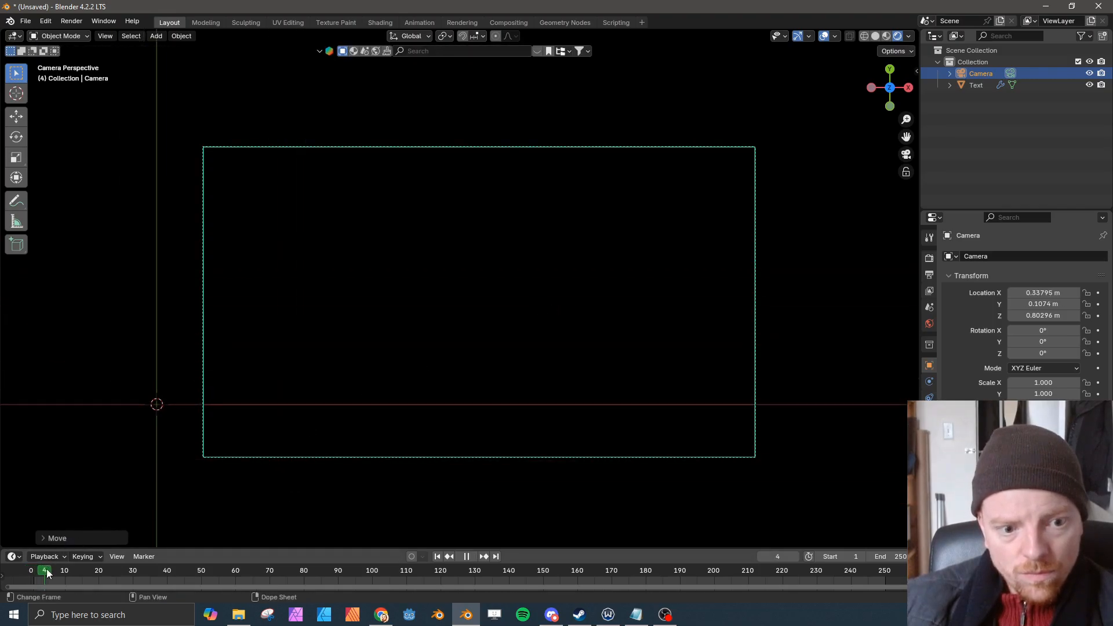
{"action": "left_click_drag", "start_coordinate": [169, 572], "coordinate": [165, 572]}
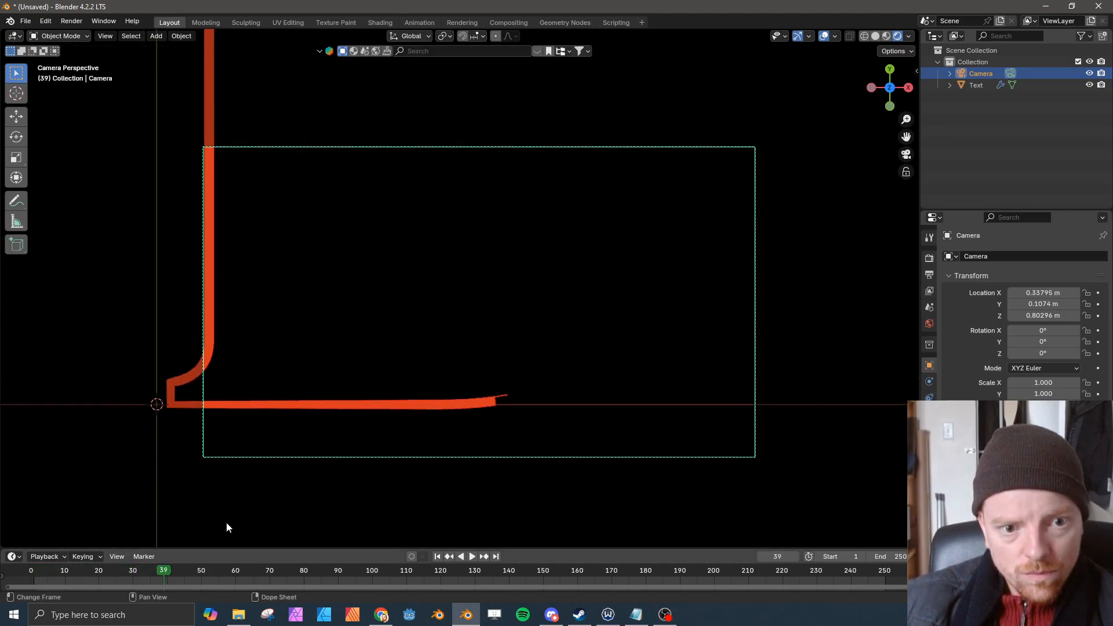
{"action": "key", "text": "g"}
{"action": "left_click", "coordinate": [597, 287]}
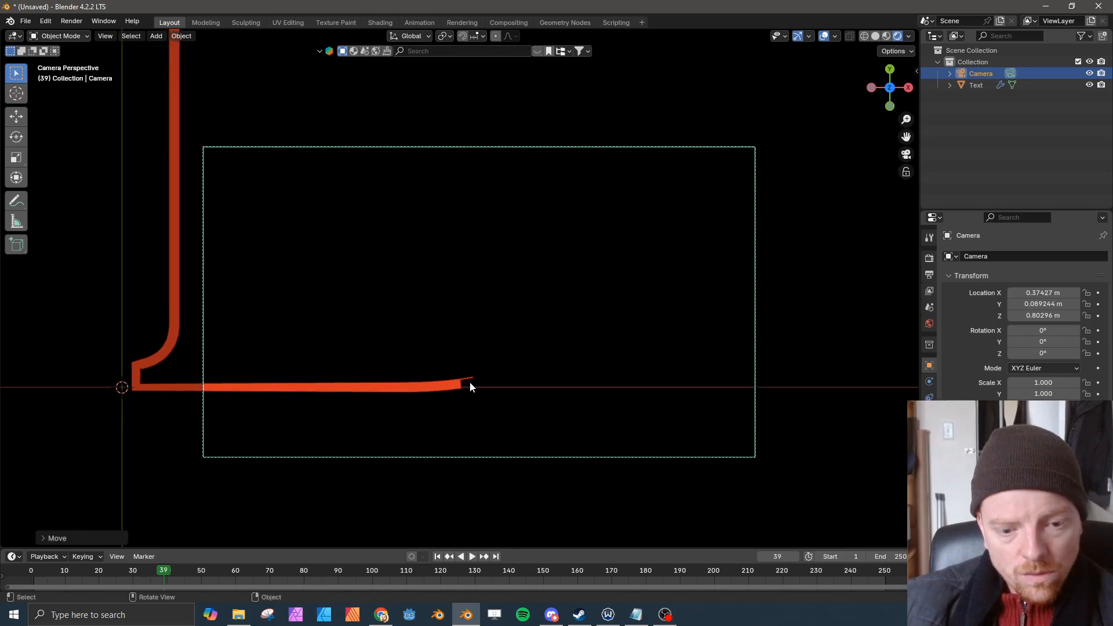
{"action": "key", "text": "i"}
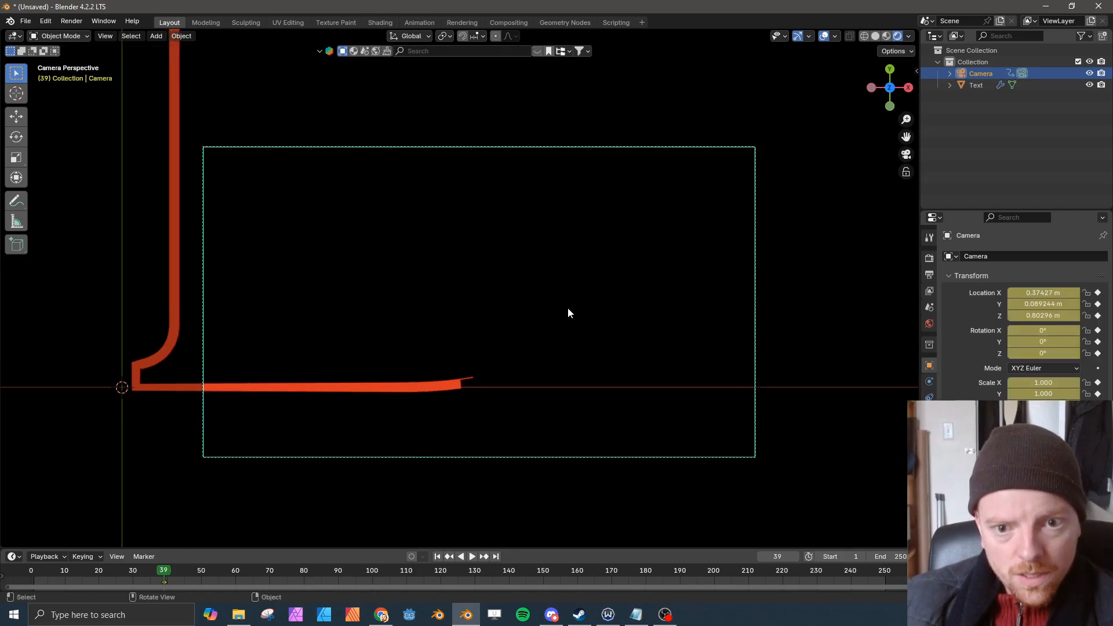
- At frame 82, move the camera up along the B to about X 0.383 m, Y 0.475 m, and keyframe it
{"action": "left_click_drag", "start_coordinate": [186, 571], "coordinate": [313, 572]}
{"action": "key", "text": "g"}
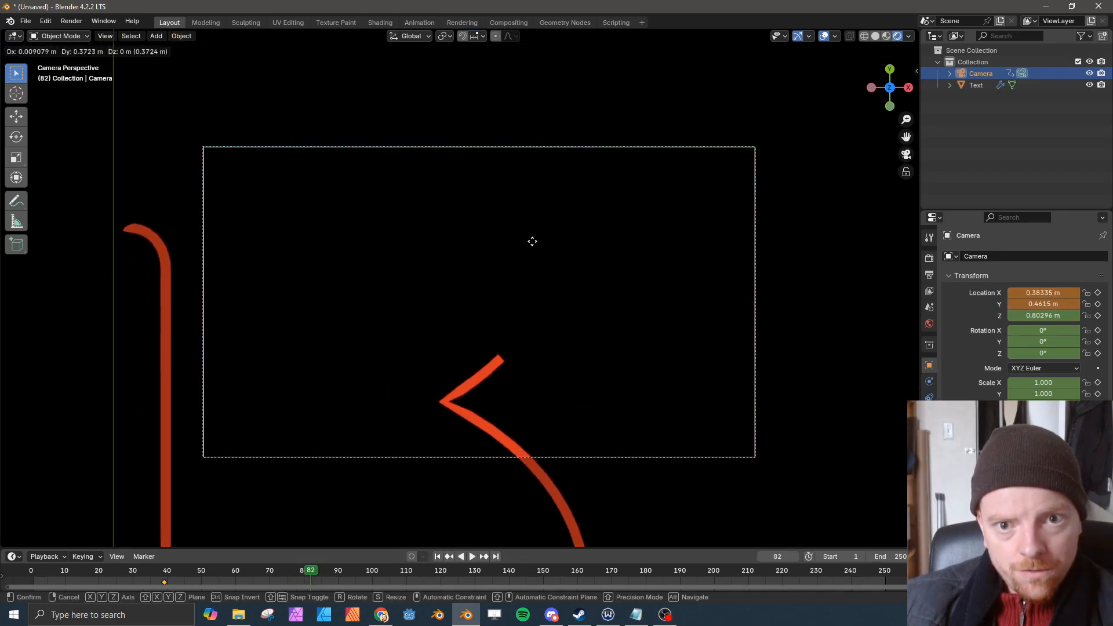
{"action": "left_click", "coordinate": [533, 245]}
{"action": "key", "text": "i"}
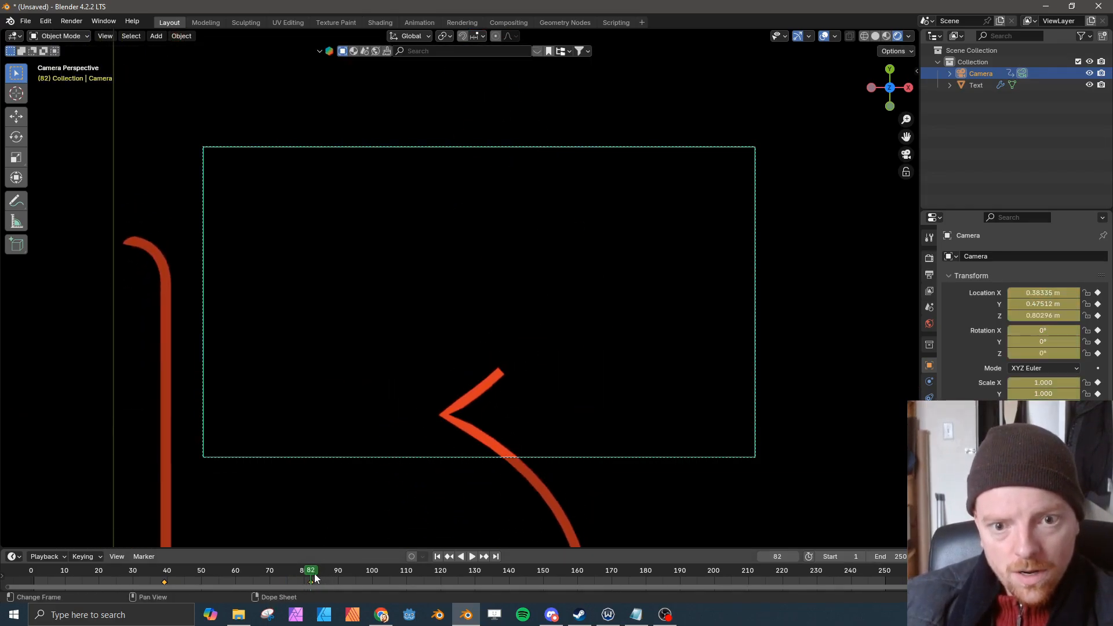
- Preview the camera move and retime its frame 82 keyframe to frame 120
{"action": "key", "text": "space"}
{"action": "left_click_drag", "start_coordinate": [329, 569], "coordinate": [192, 577]}
{"action": "key", "text": "space"}
{"action": "key", "text": "space"}
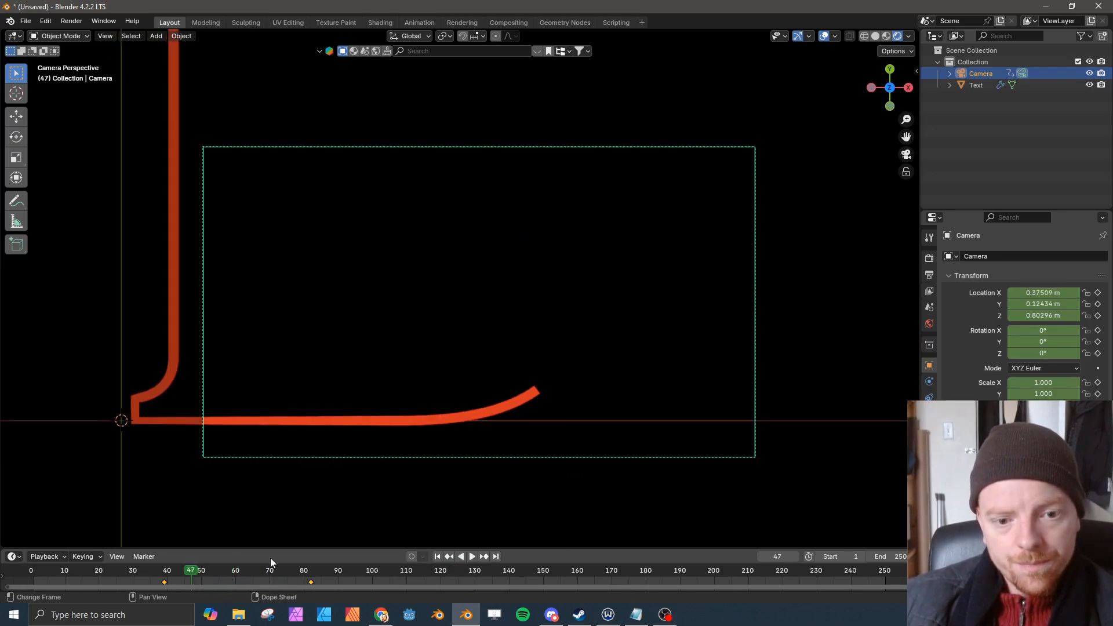
{"action": "left_click_drag", "start_coordinate": [311, 580], "coordinate": [440, 582]}
- Insert a camera keyframe at frame 107 and advance to frame 108
{"action": "left_click_drag", "start_coordinate": [195, 576], "coordinate": [399, 571]}
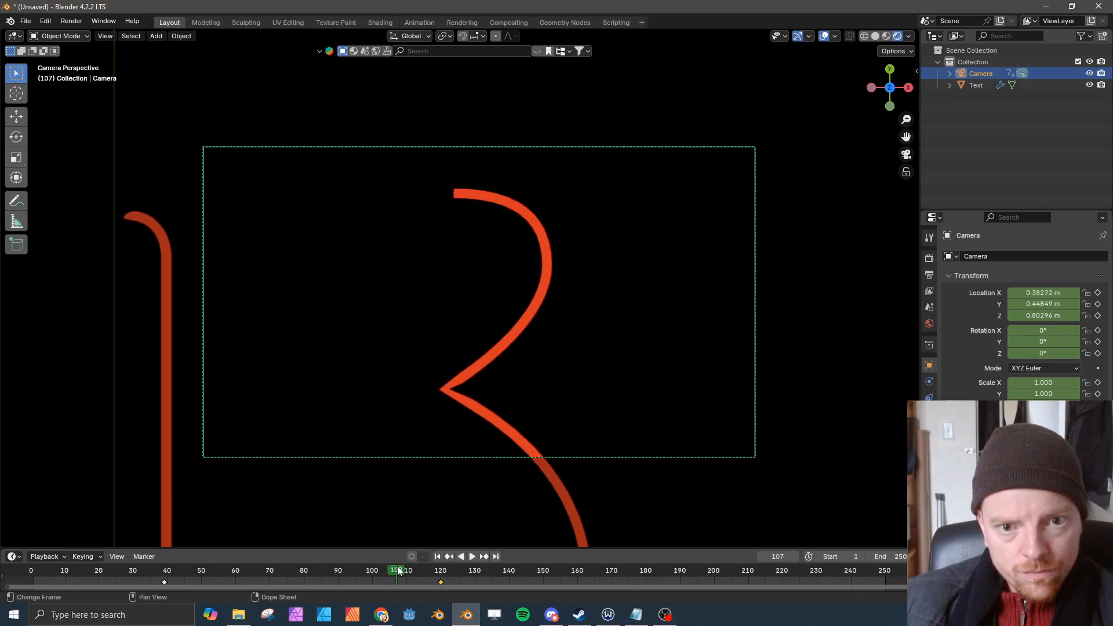
{"action": "key", "text": "i"}
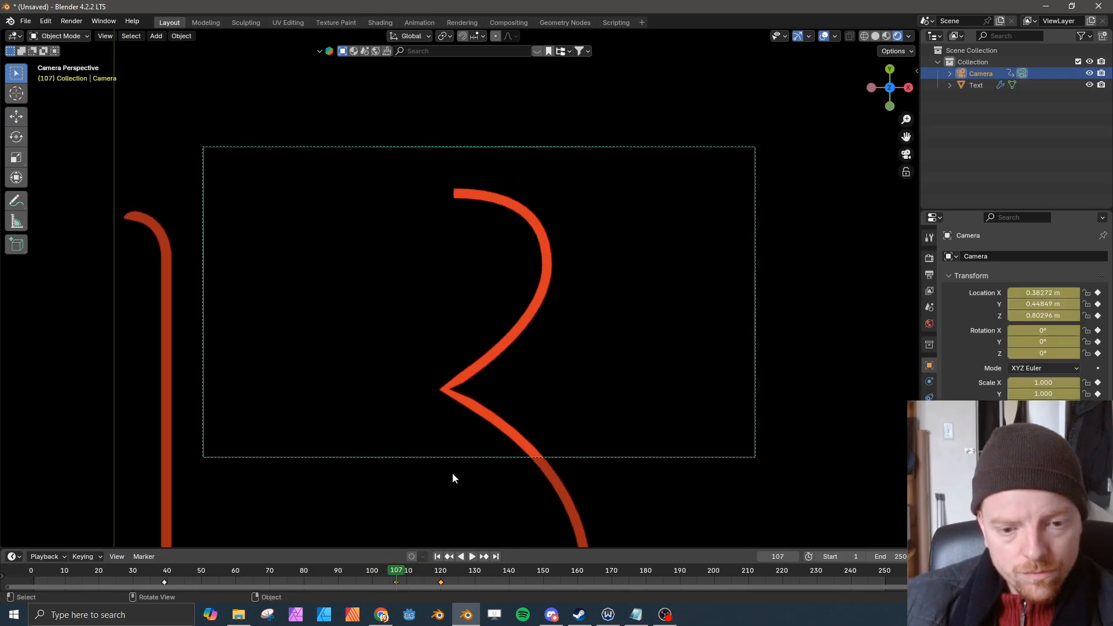
{"action": "left_click_drag", "start_coordinate": [399, 573], "coordinate": [403, 571]}
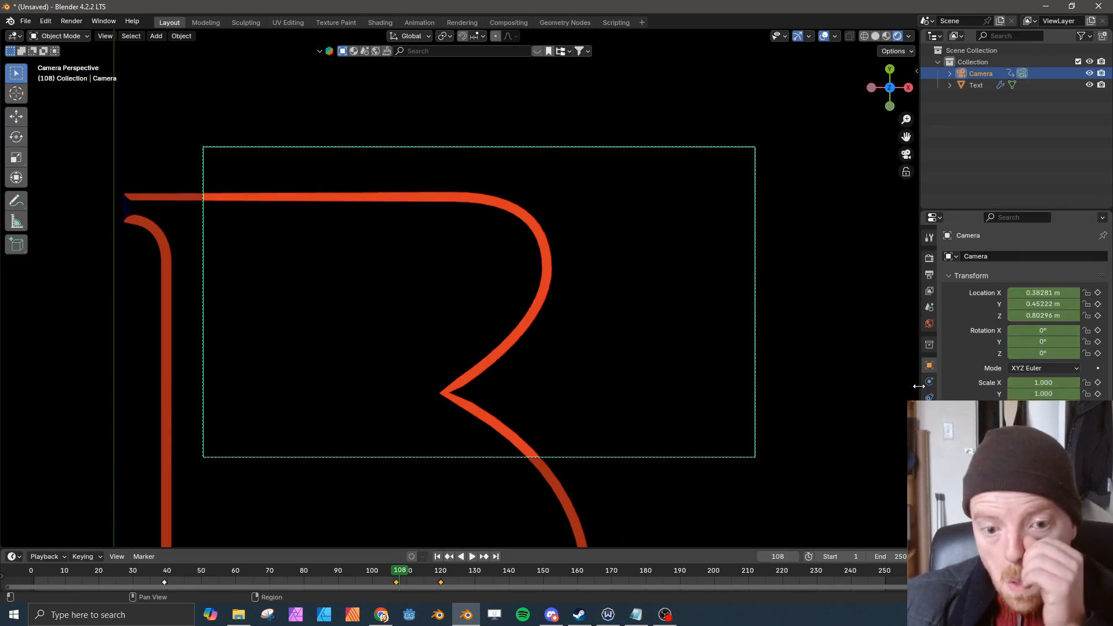
- Select the title and keyframe its Build modifier's Length of 1000 at frame 107
{"action": "left_click", "coordinate": [979, 85]}
{"action": "left_click", "coordinate": [929, 381]}
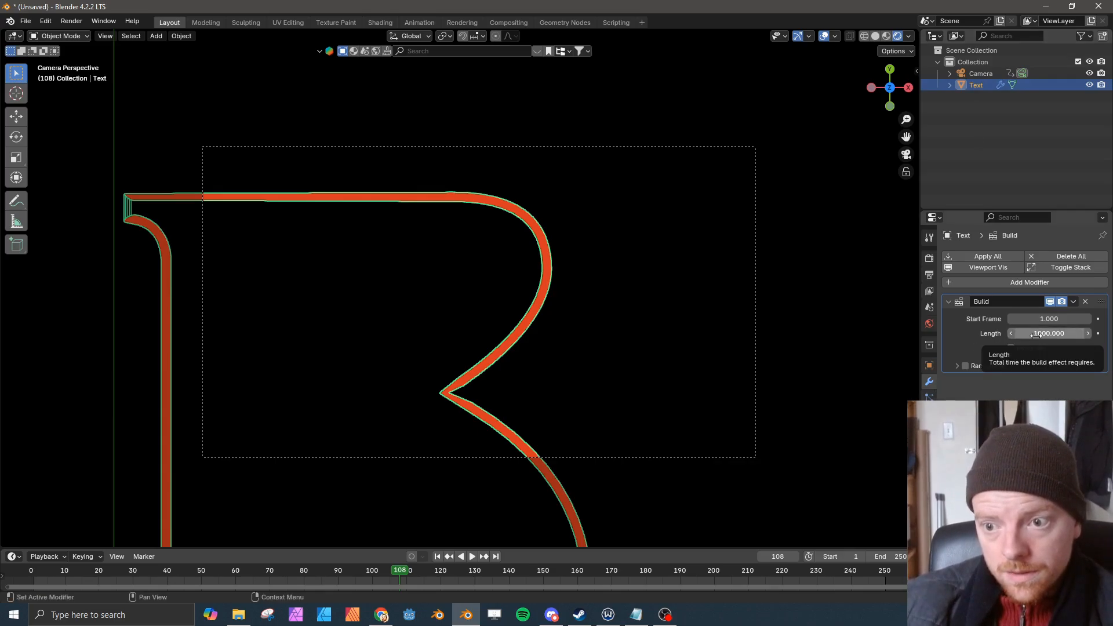
{"action": "key", "text": "Left"}
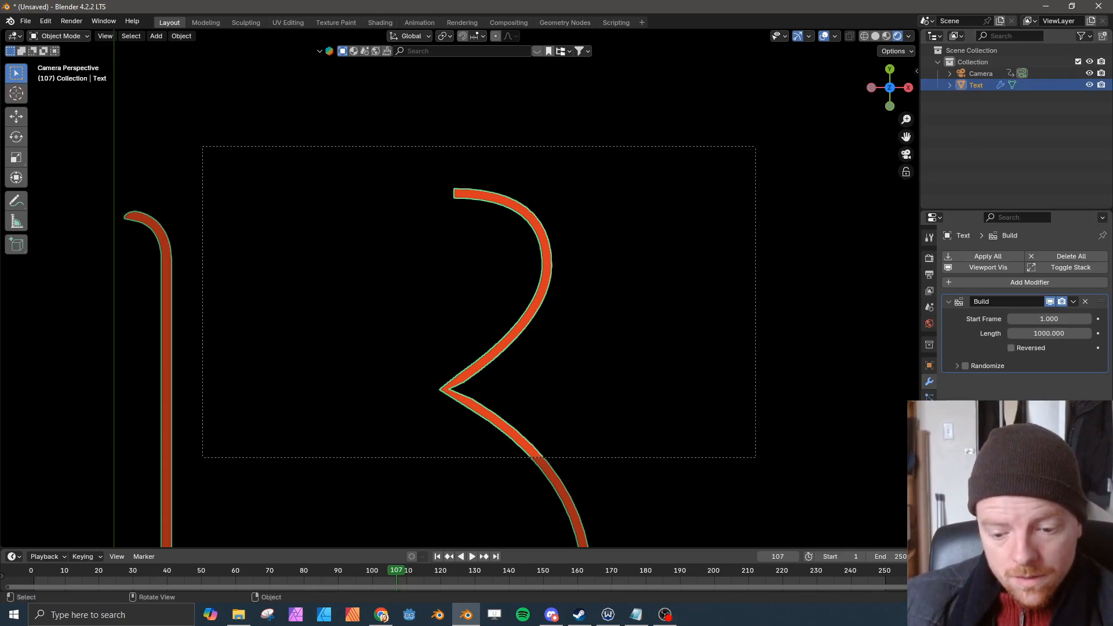
{"action": "key", "text": "i"}
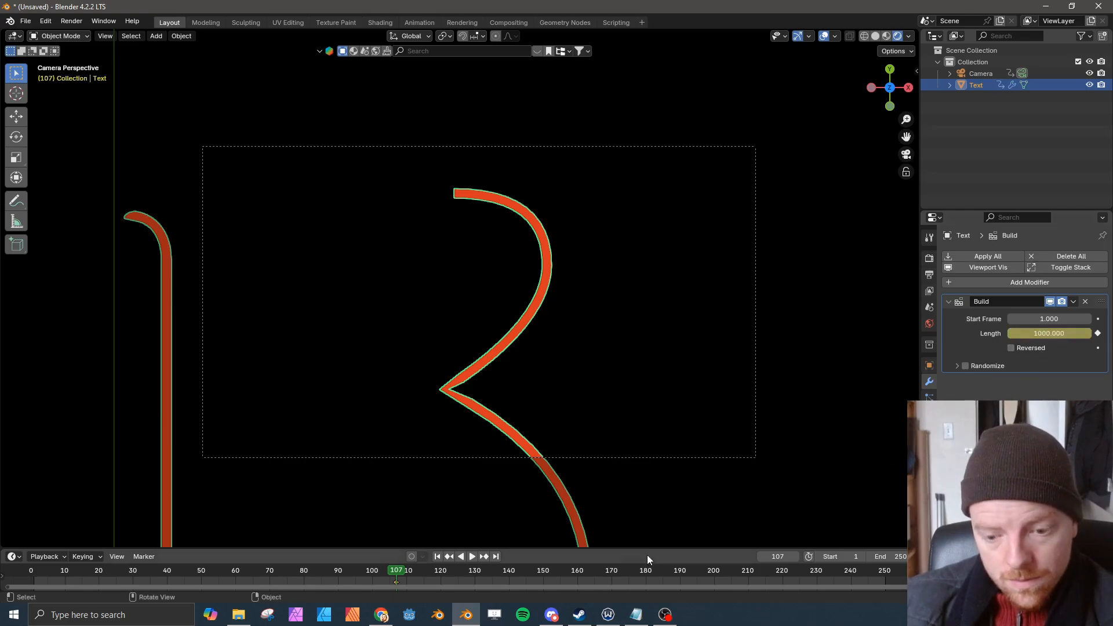
- At frame 108, set the Build modifier's Length to 361.5 and keyframe it
{"action": "key", "text": "Right"}
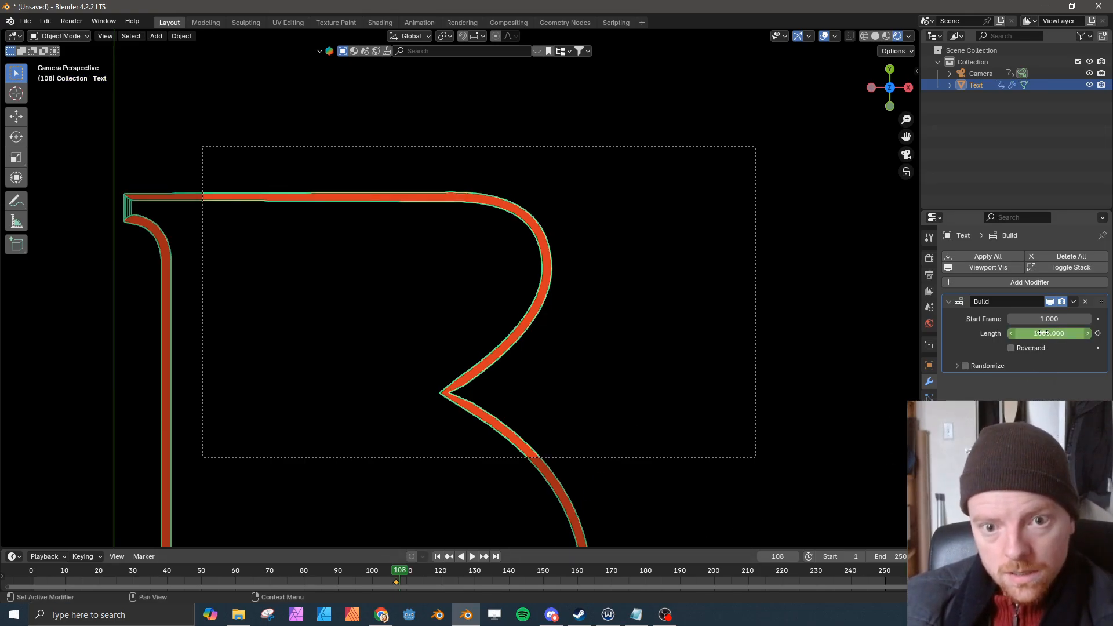
{"action": "left_click_drag", "start_coordinate": [1049, 333], "coordinate": [973, 333]}
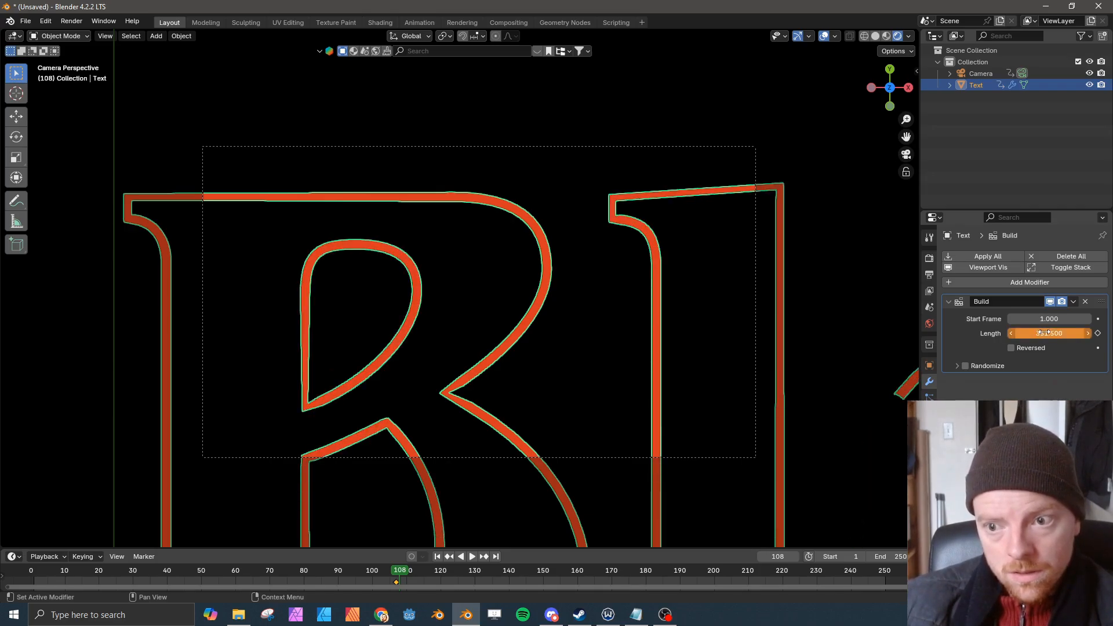
{"action": "key", "text": "i"}
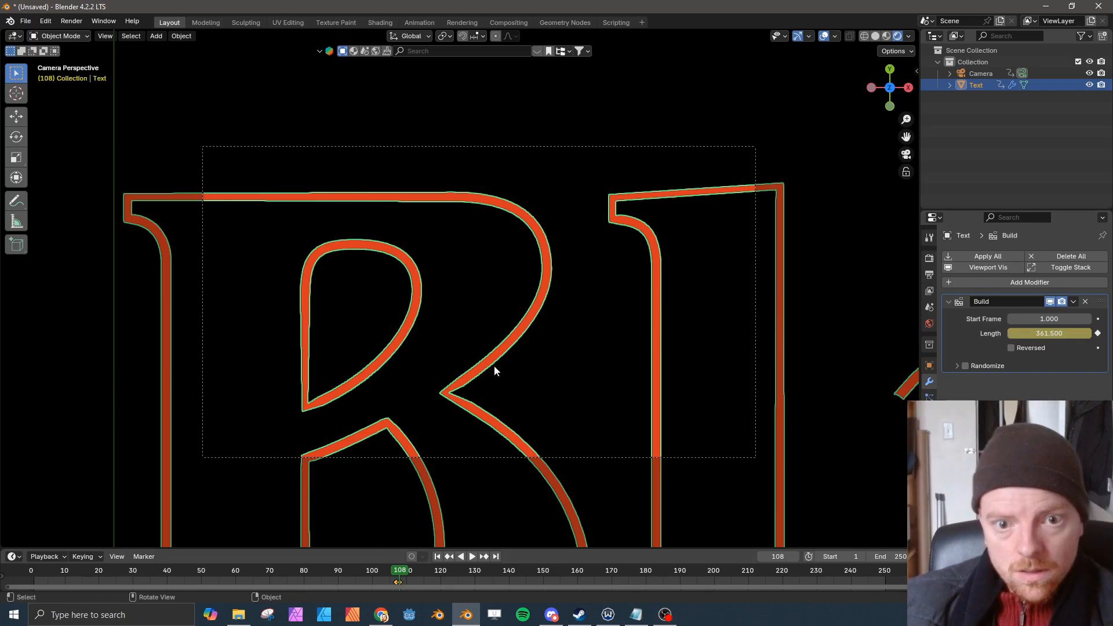
- Select the camera and move it over the partly drawn first e, to about X 0.905 m, Y 0.321 m
{"action": "left_click", "coordinate": [635, 154]}
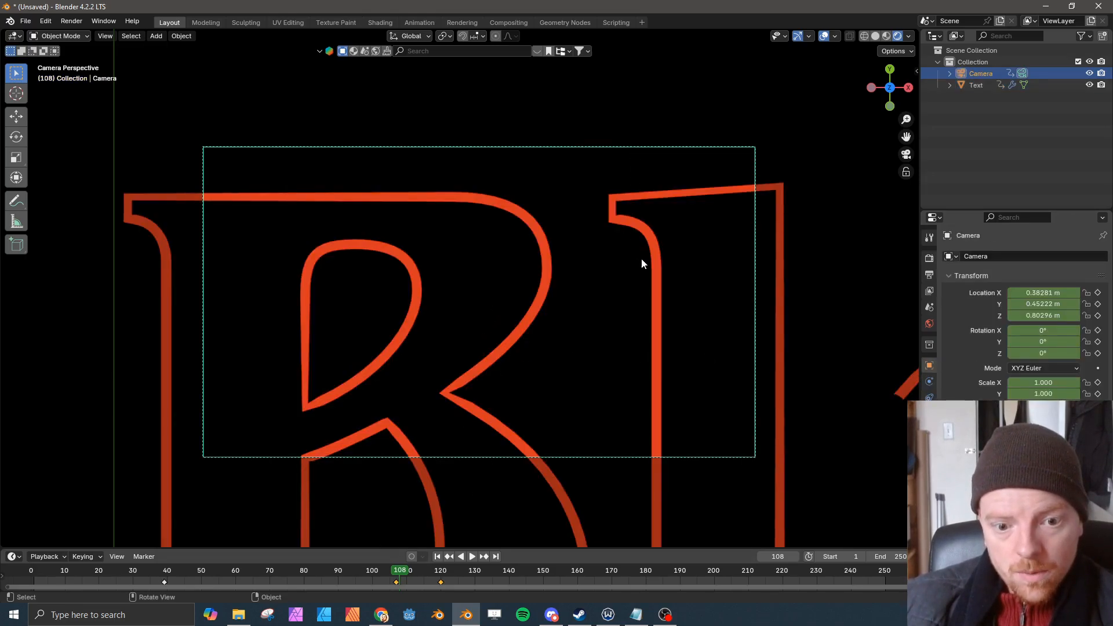
{"action": "key", "text": "g"}
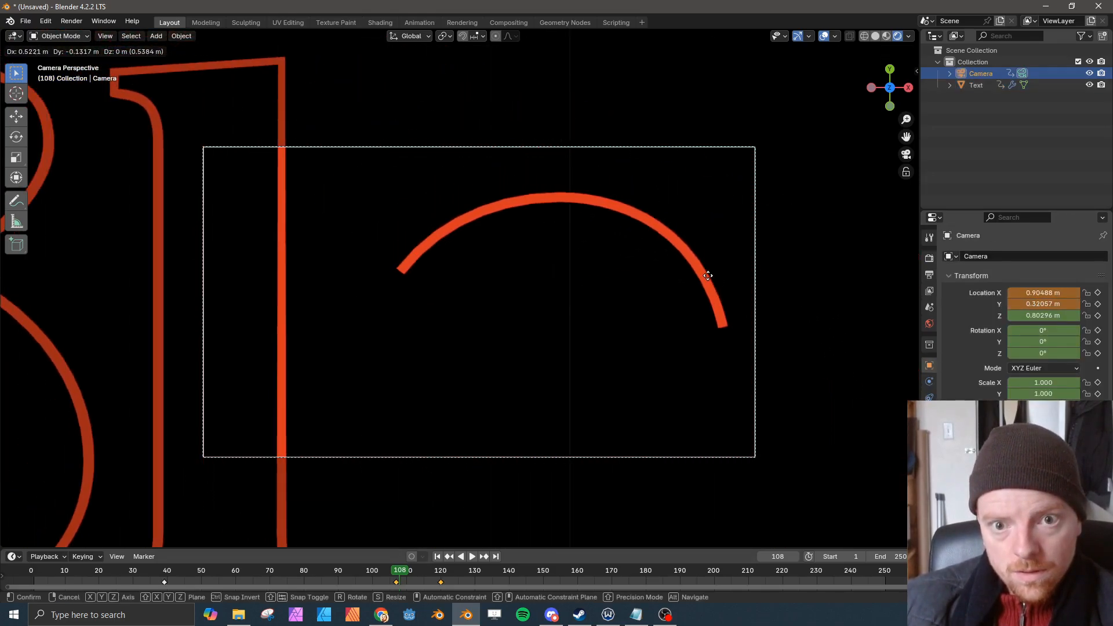
{"action": "left_click", "coordinate": [708, 277]}
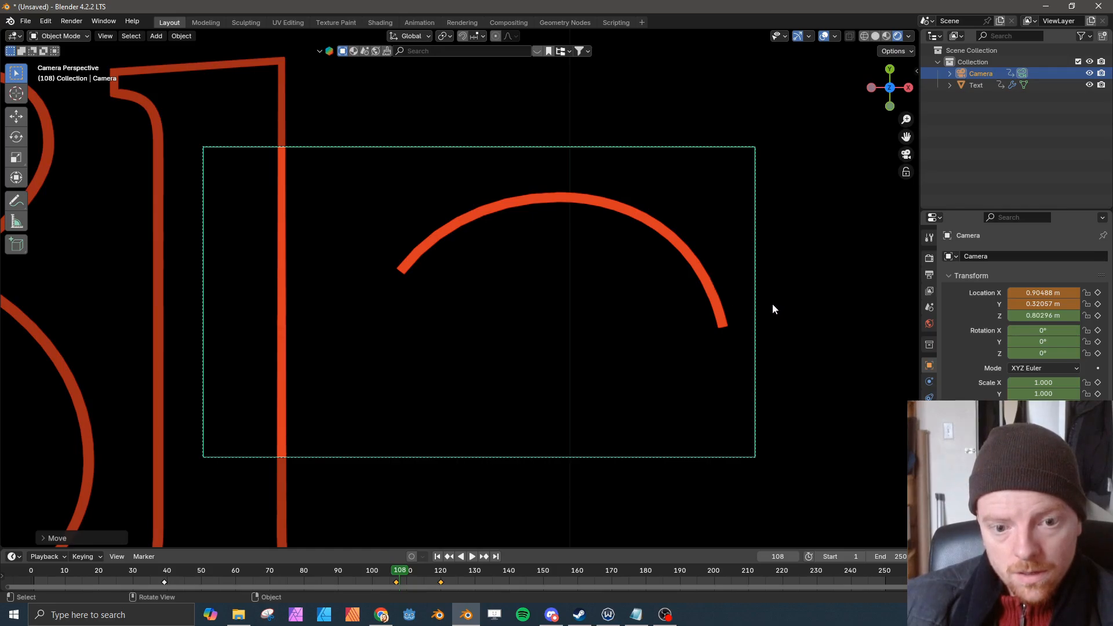
- Keyframe the camera at frame 108 and delete its old keyframe at frame 120
{"action": "key", "text": "i"}
{"action": "key", "text": "x"}
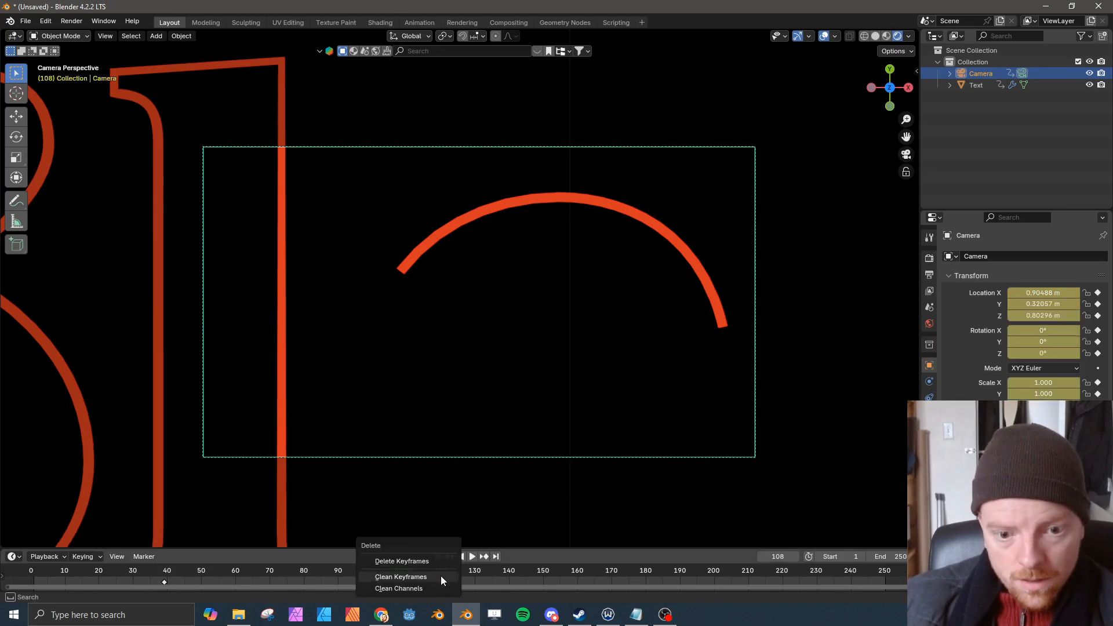
{"action": "left_click", "coordinate": [439, 561]}
- At frame 120, move the camera along the first e's lower curve, to about X 1.127 m, Y 0.089 m, and keyframe it
{"action": "key", "text": "space"}
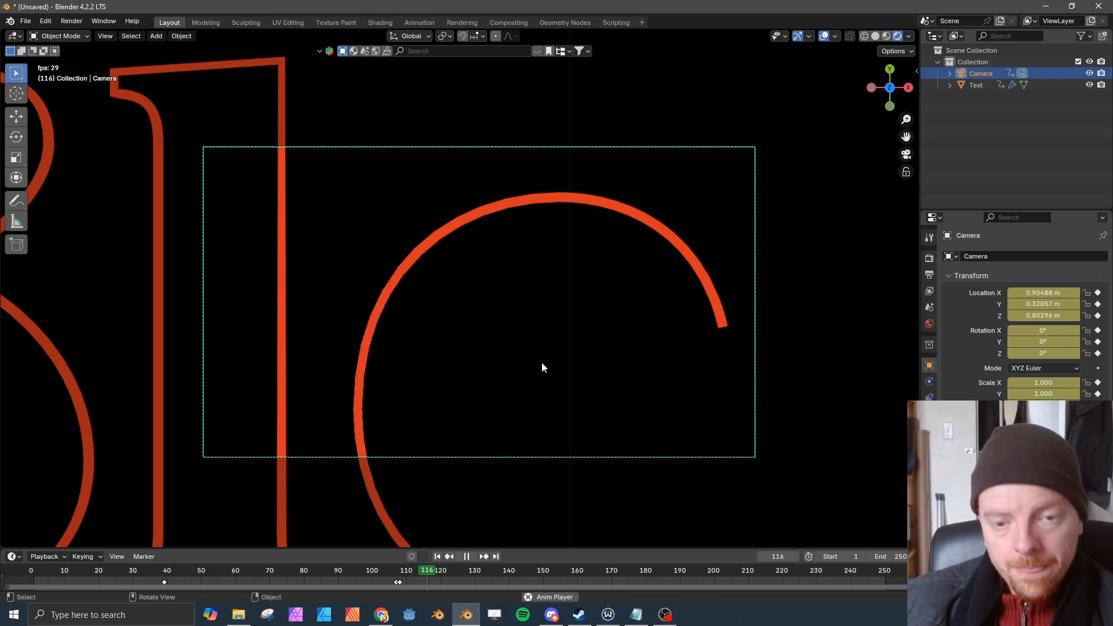
{"action": "key", "text": "space"}
{"action": "key", "text": "g"}
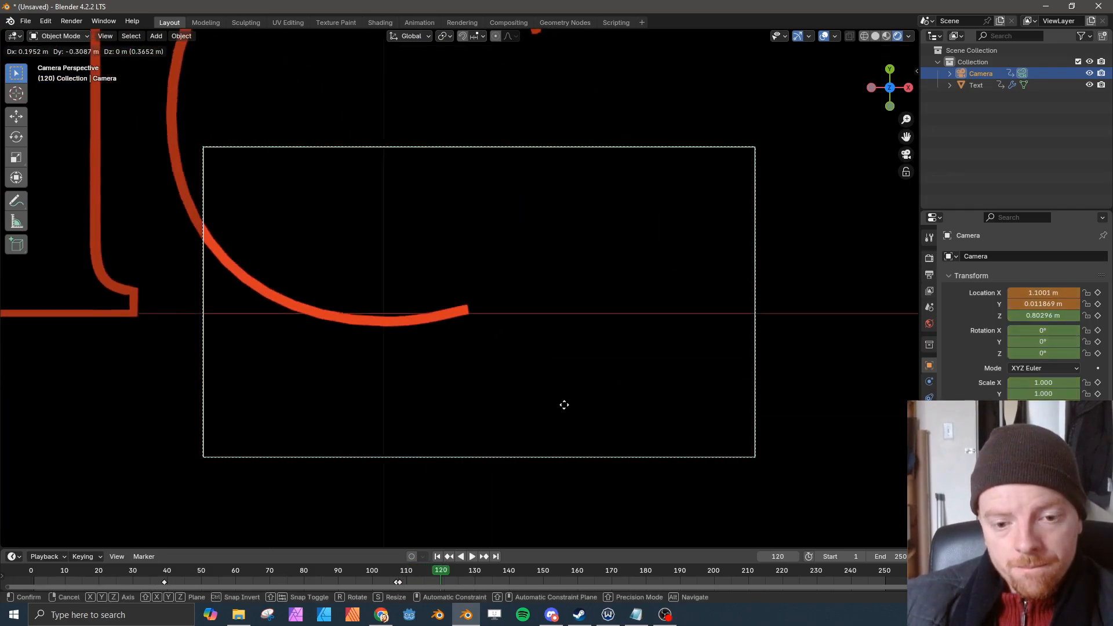
{"action": "left_click", "coordinate": [567, 400]}
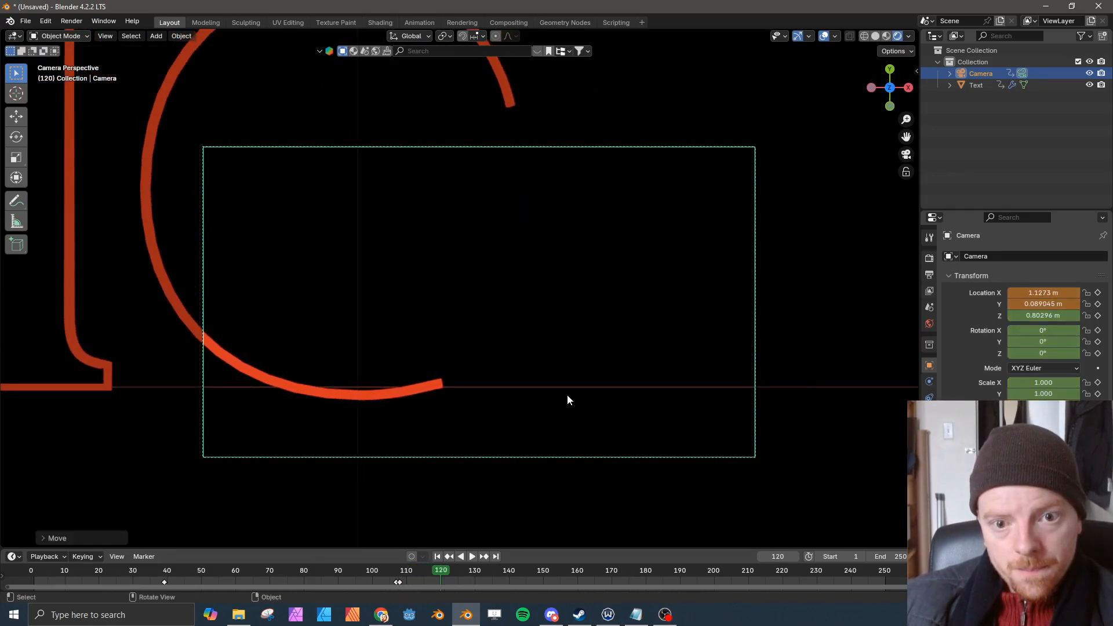
{"action": "key", "text": "i"}
- At frame 157, move the camera over the start of the n, to about X 1.527 m, Y 0.321 m, and keyframe it
{"action": "key", "text": "space"}
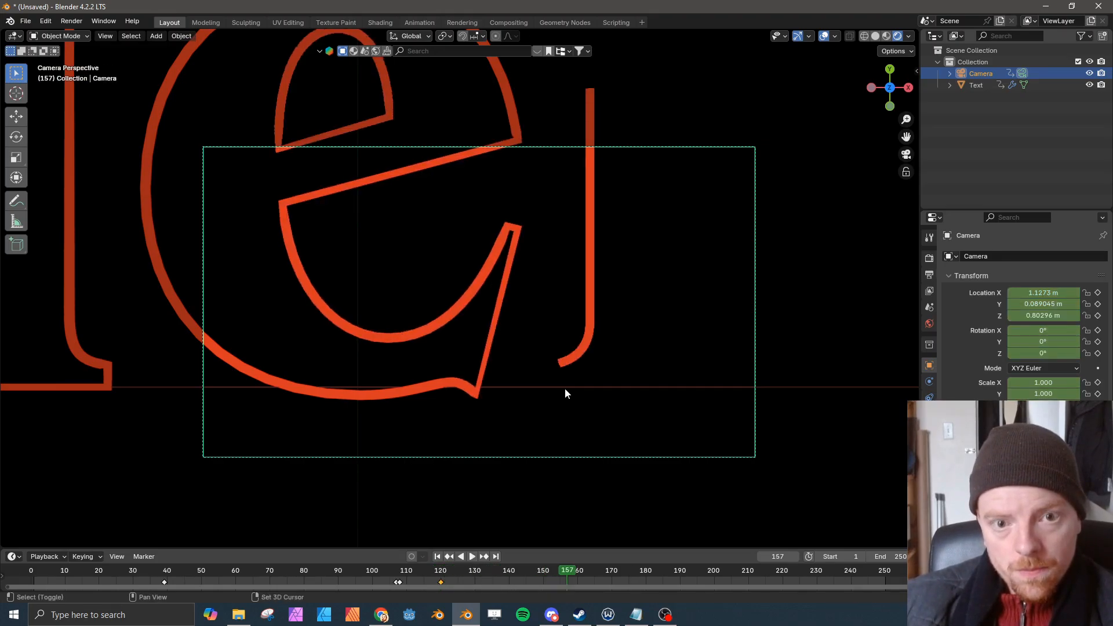
{"action": "key", "text": "g"}
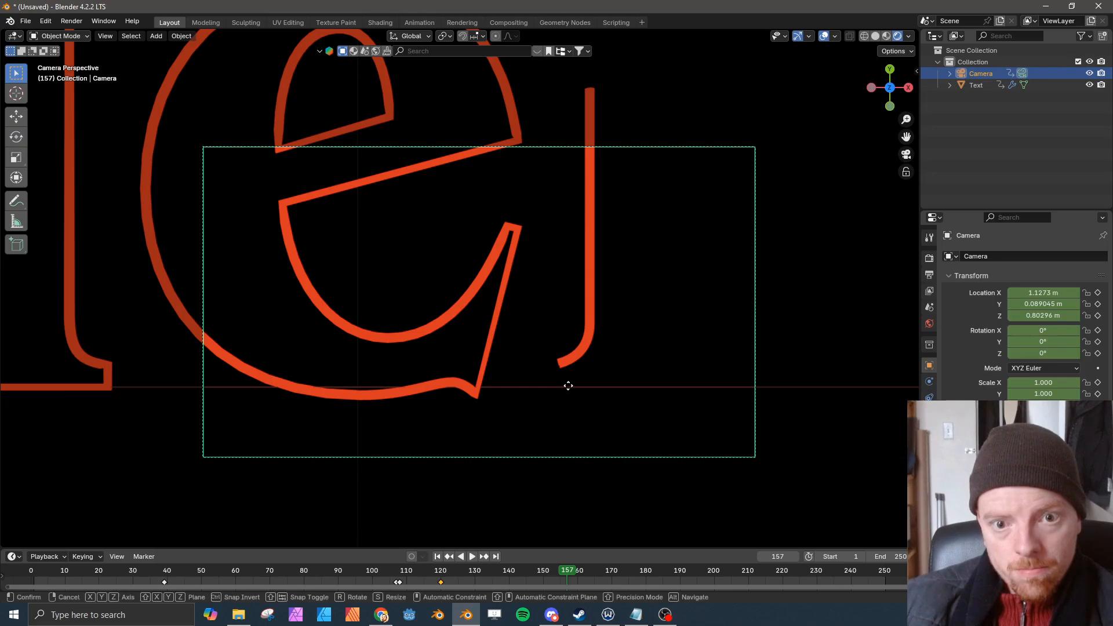
{"action": "left_click", "coordinate": [619, 361]}
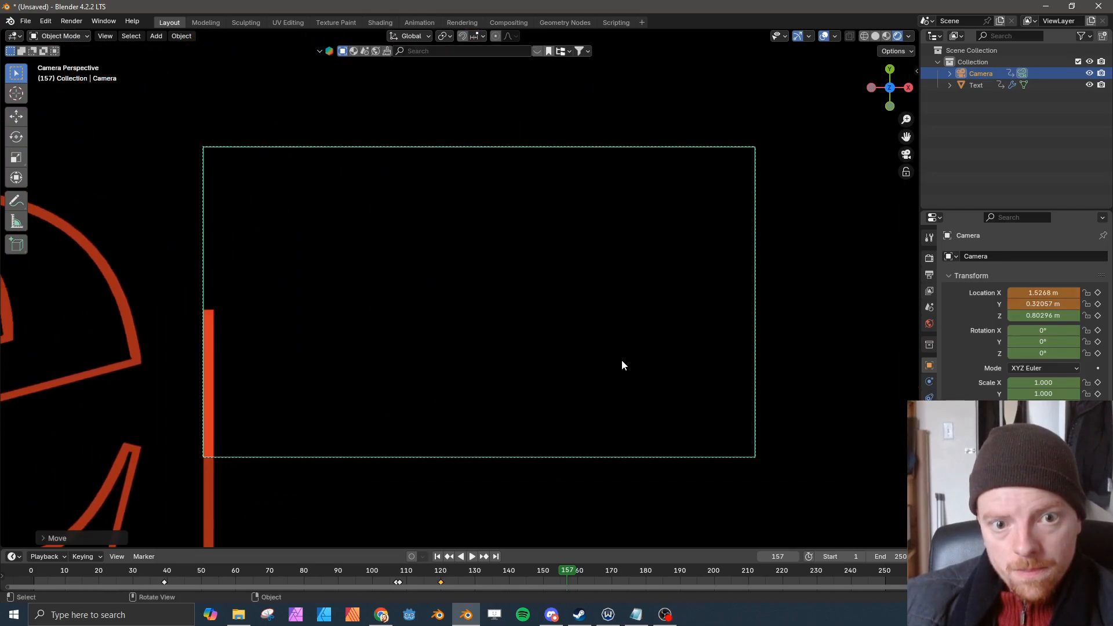
{"action": "key", "text": "i"}
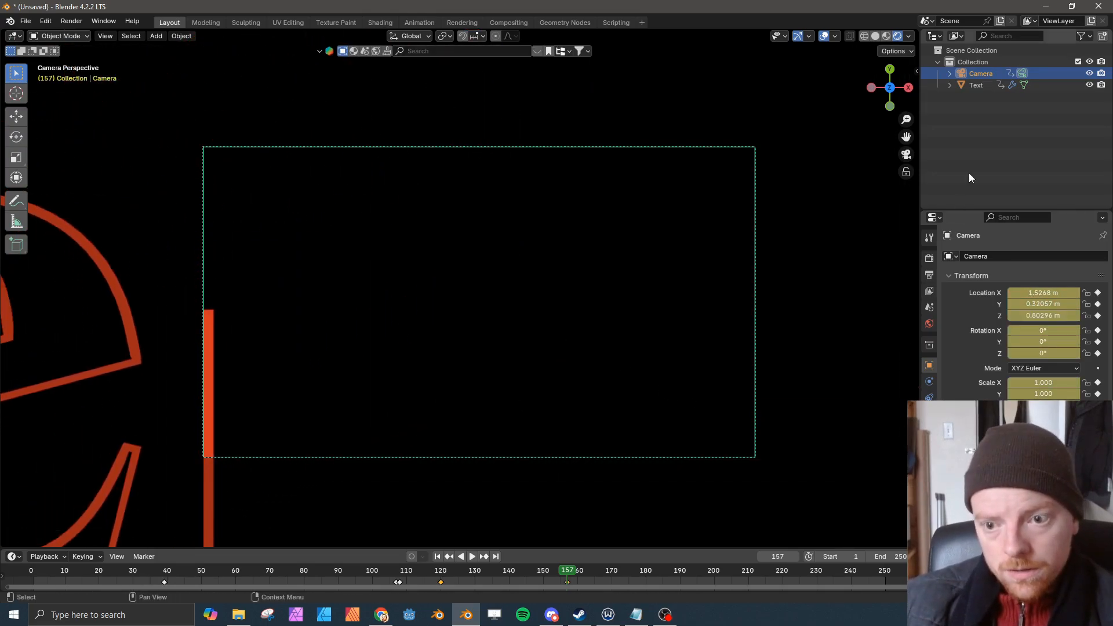
- Select the title, set its Build modifier's Length to 264.1 and keyframe it at frame 157
{"action": "left_click", "coordinate": [984, 85]}
{"action": "left_click_drag", "start_coordinate": [1048, 333], "coordinate": [1008, 333]}
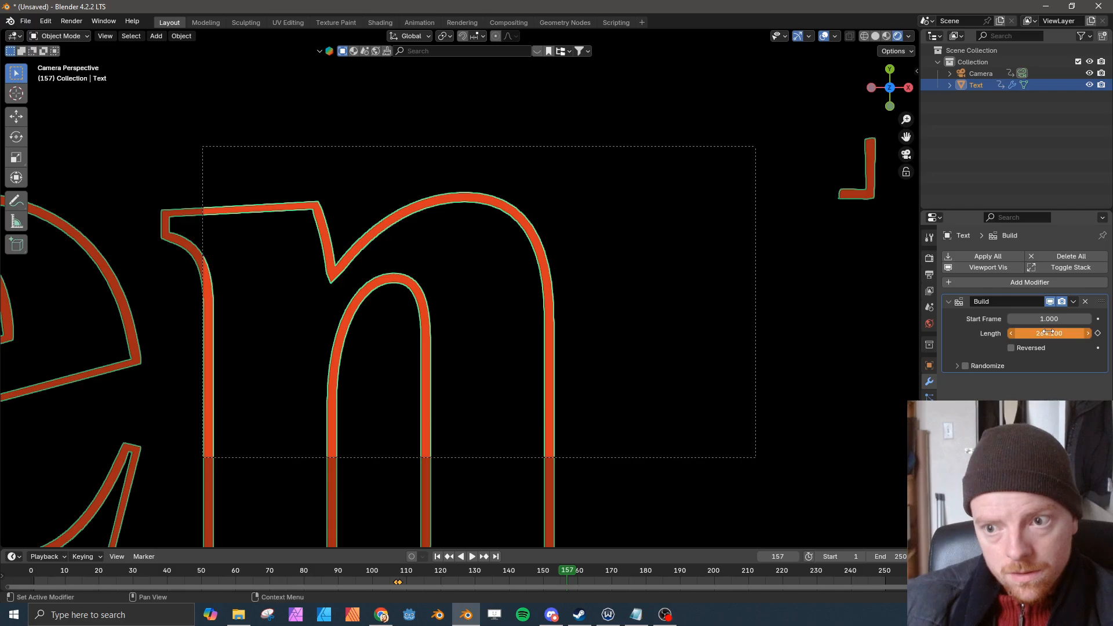
{"action": "key", "text": "i"}
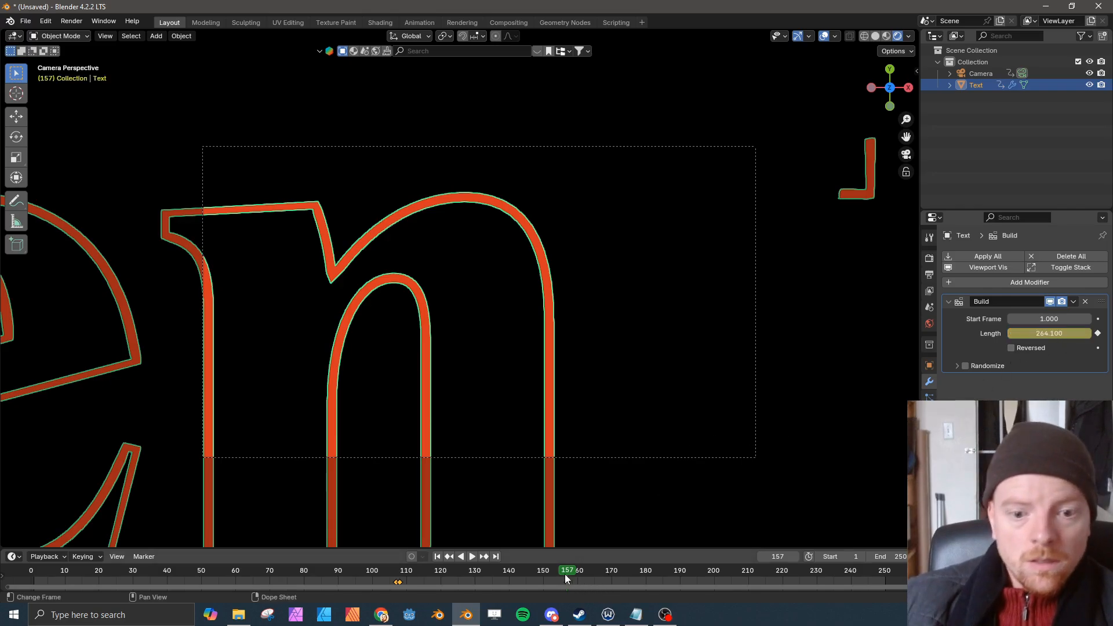
- At frame 198, set the Build modifier's Length to 1 and keyframe it
{"action": "key", "text": "space"}
{"action": "key", "text": "space"}
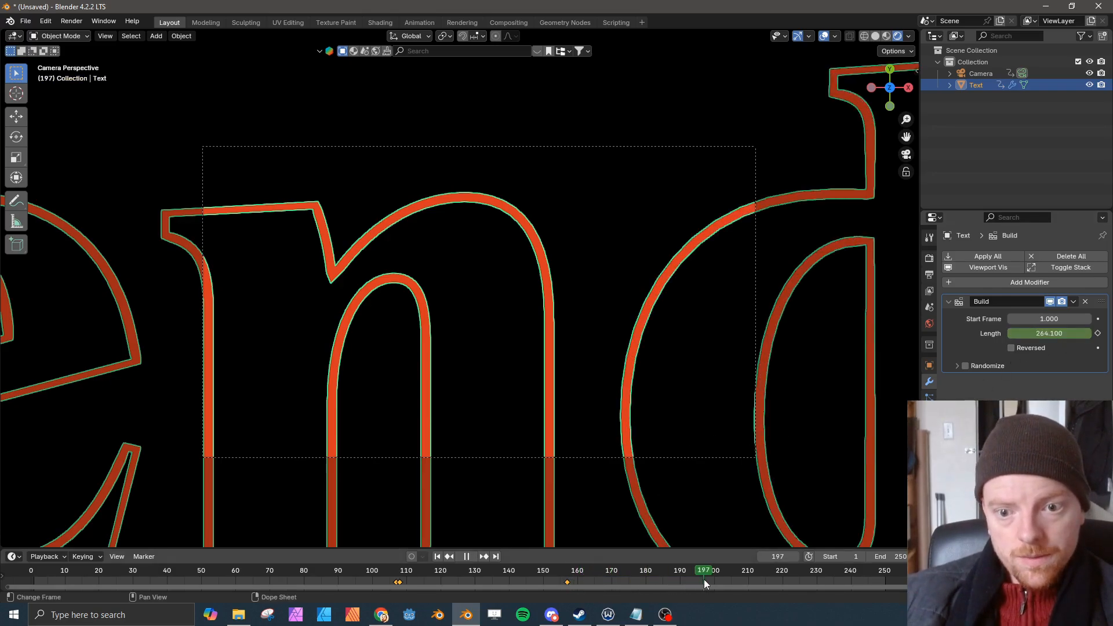
{"action": "key", "text": "i"}
{"action": "left_click", "coordinate": [1056, 334]}
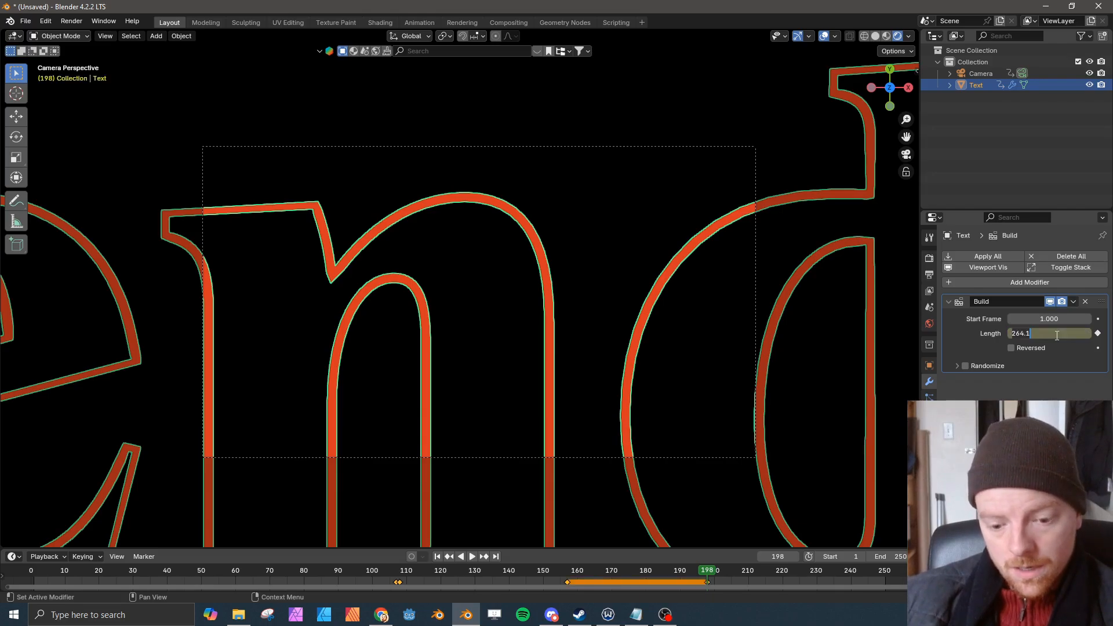
{"action": "type", "text": "1"}
{"action": "key", "text": "Return"}
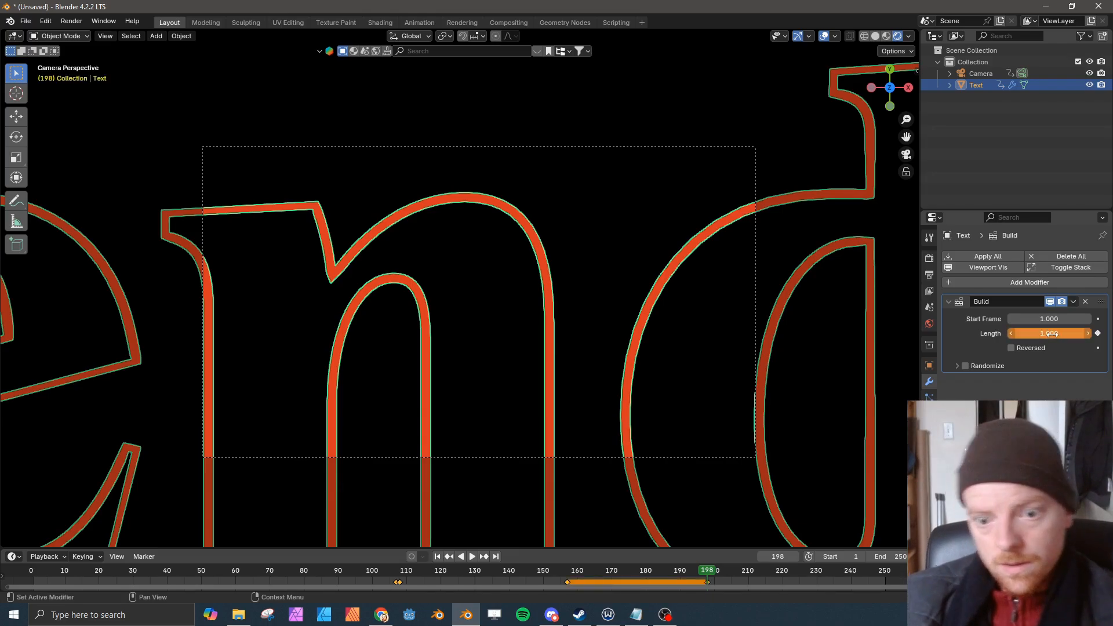
{"action": "key", "text": "i"}
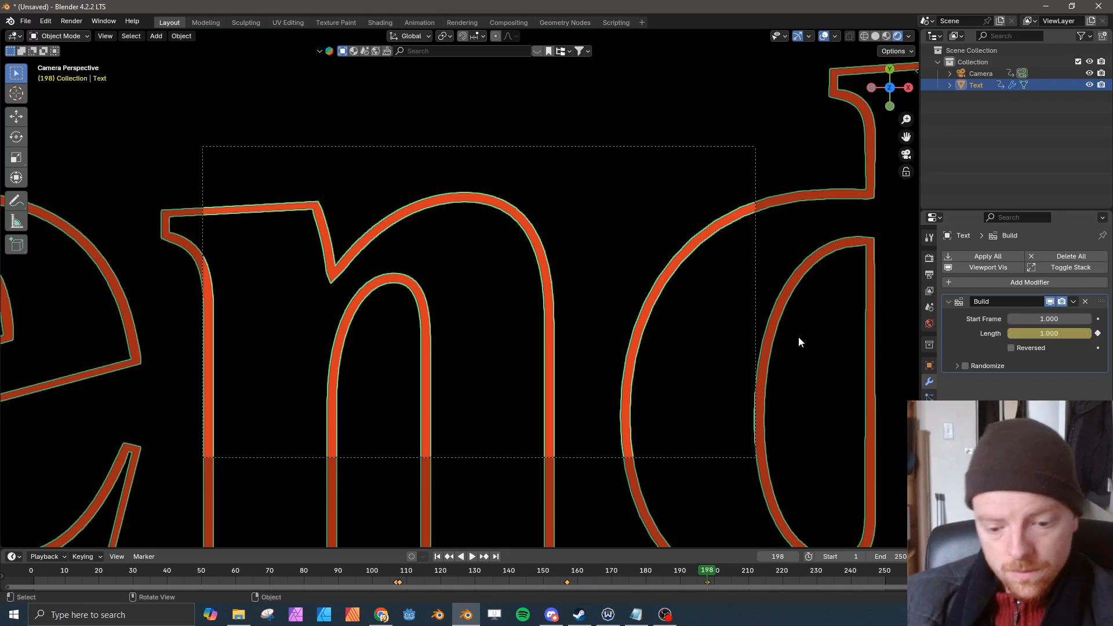
- Select the camera, keyframe it at frame 169 and raise it along Z to about 4.335 m
{"action": "left_click", "coordinate": [753, 318]}
{"action": "left_click", "coordinate": [579, 573]}
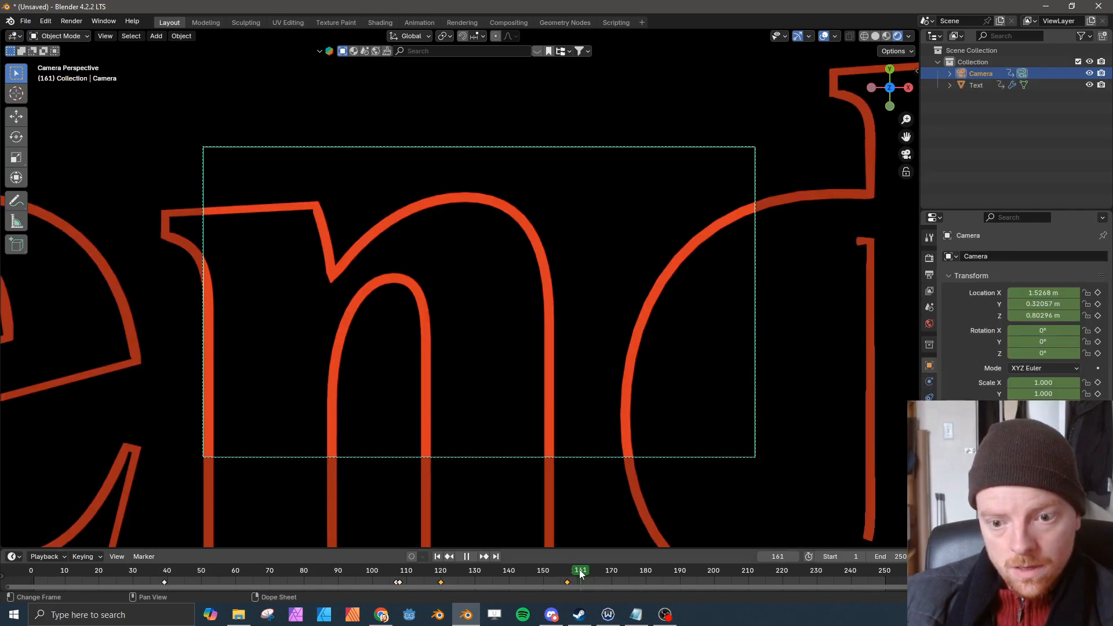
{"action": "left_click_drag", "start_coordinate": [580, 573], "coordinate": [607, 582]}
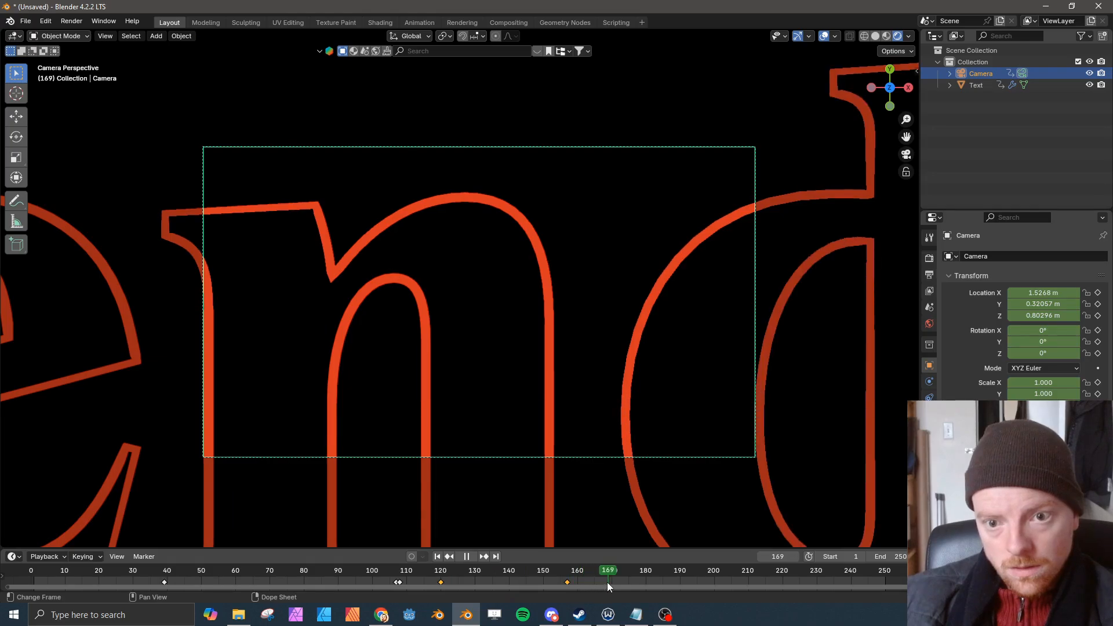
{"action": "key", "text": "i"}
{"action": "key", "text": "g"}
{"action": "key", "text": "z"}
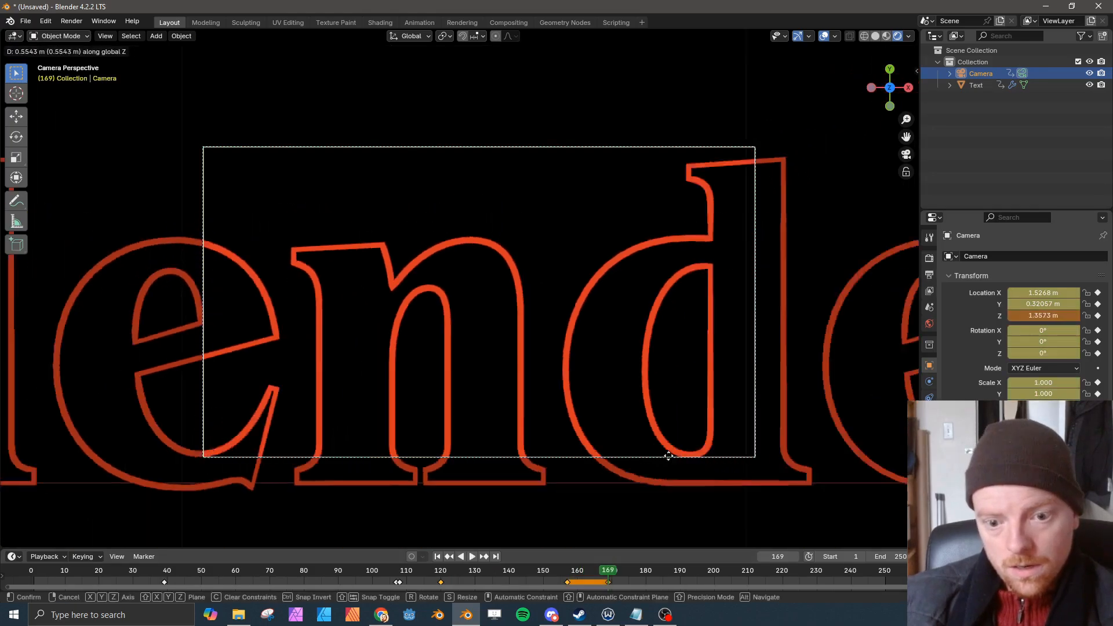
{"action": "left_click", "coordinate": [683, 515]}
- Centre the camera on the whole title at about X 1.495 m, Y 0.343 m, Z 4.663 m, and place its keyframe at frame 250
{"action": "key", "text": "g"}
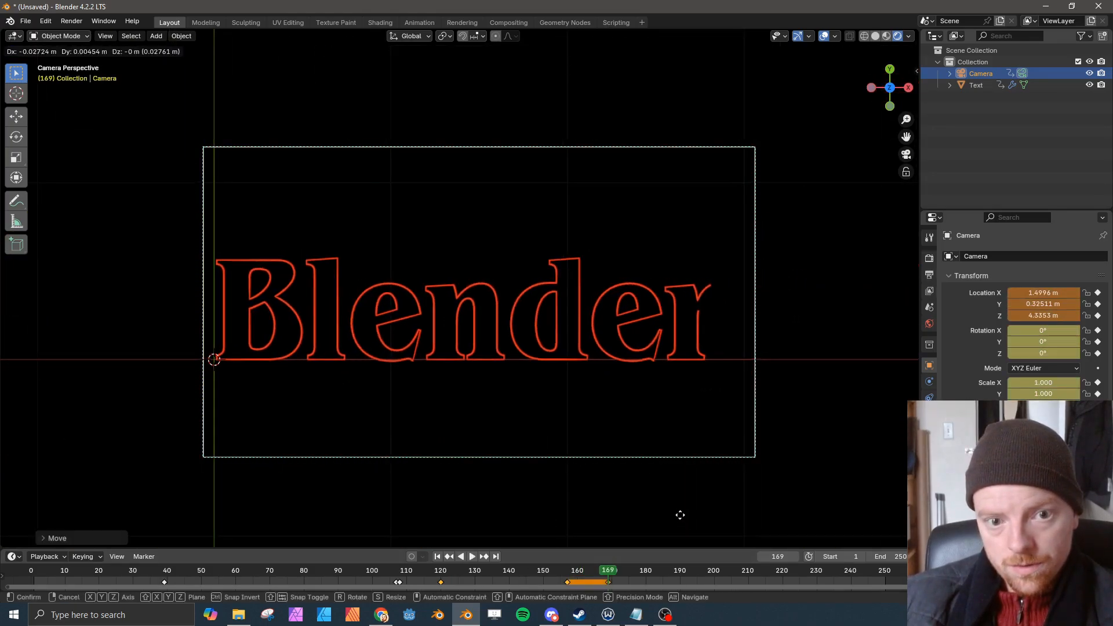
{"action": "left_click", "coordinate": [680, 512]}
{"action": "key", "text": "g"}
{"action": "key", "text": "z"}
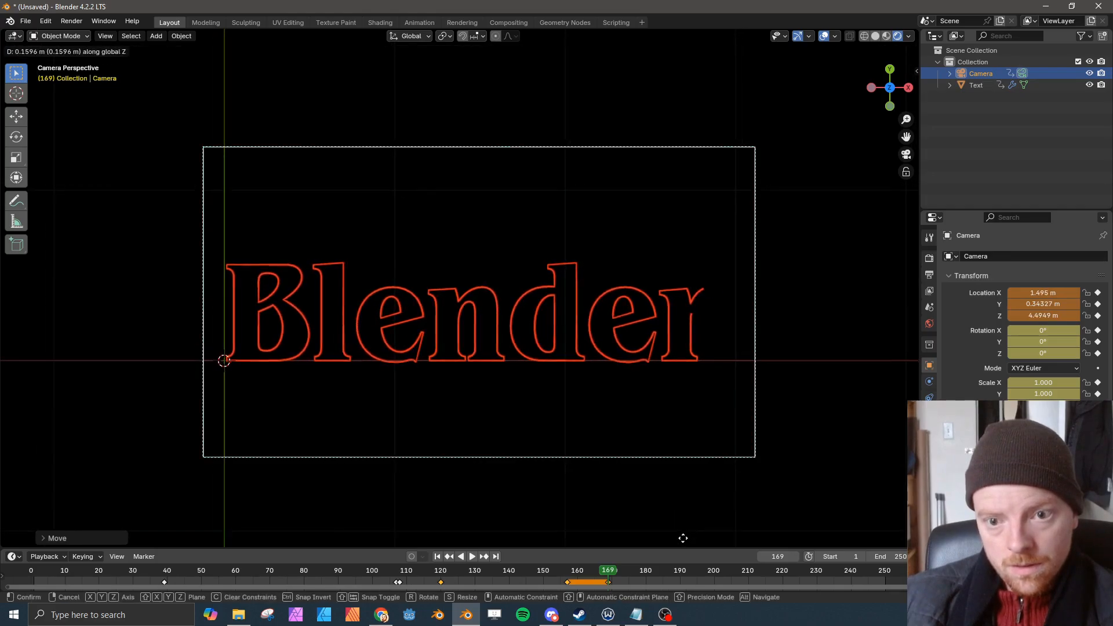
{"action": "left_click", "coordinate": [683, 38]}
{"action": "key", "text": "i"}
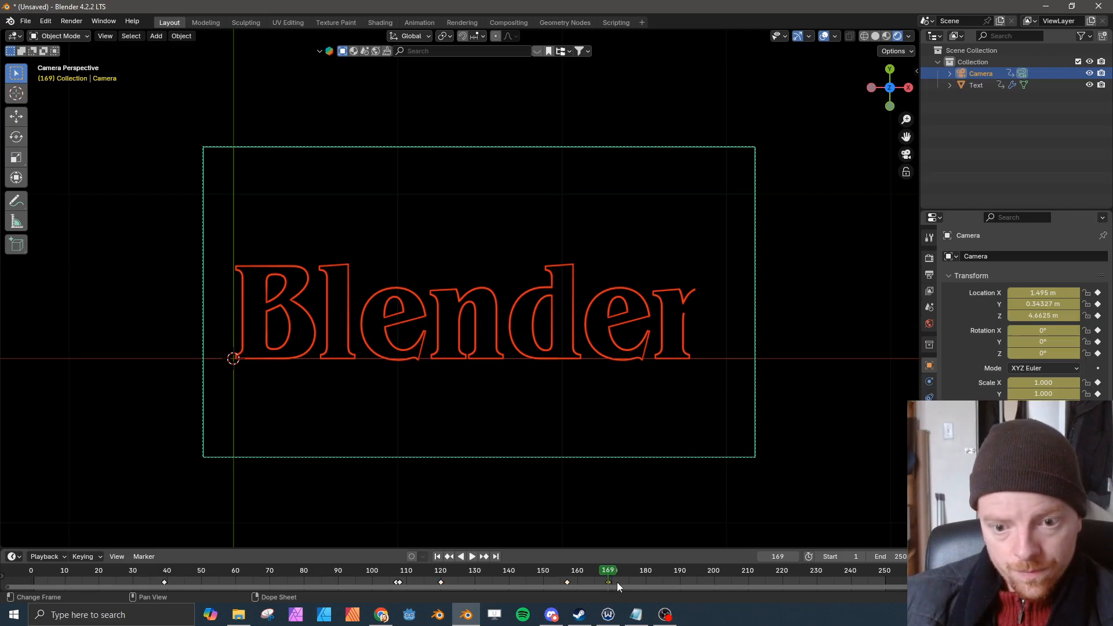
{"action": "left_click_drag", "start_coordinate": [609, 582], "coordinate": [901, 582]}
- At frame 178, move the camera over the final "er", to about X 2.408 m, Y 0.210 m, and keyframe it
{"action": "left_click_drag", "start_coordinate": [610, 581], "coordinate": [638, 568]}
{"action": "key", "text": "g"}
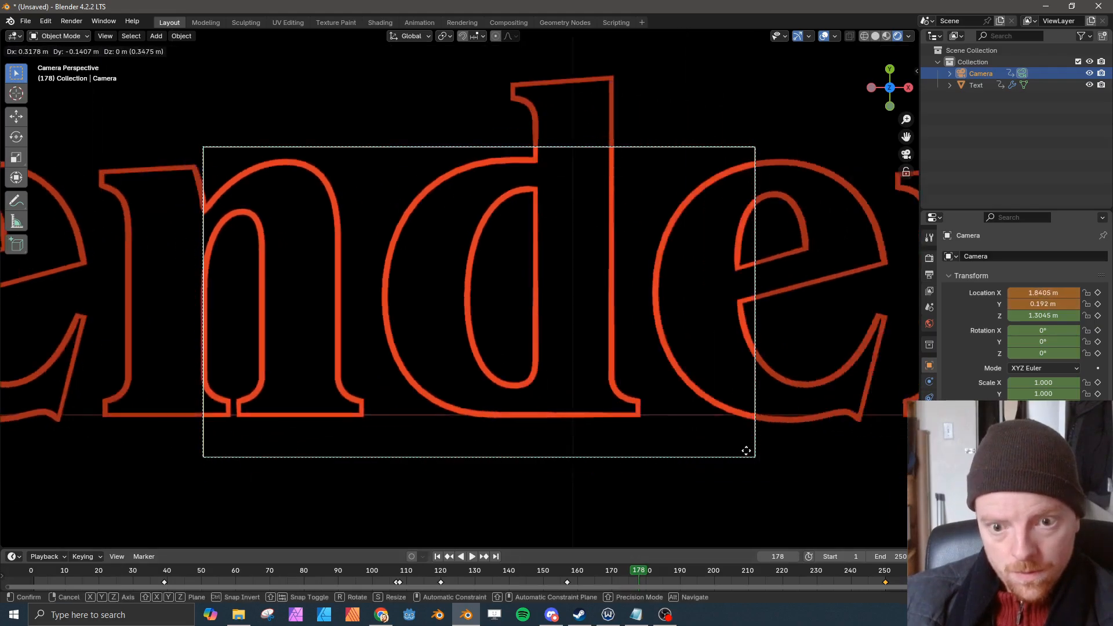
{"action": "left_click", "coordinate": [766, 426]}
{"action": "key", "text": "i"}
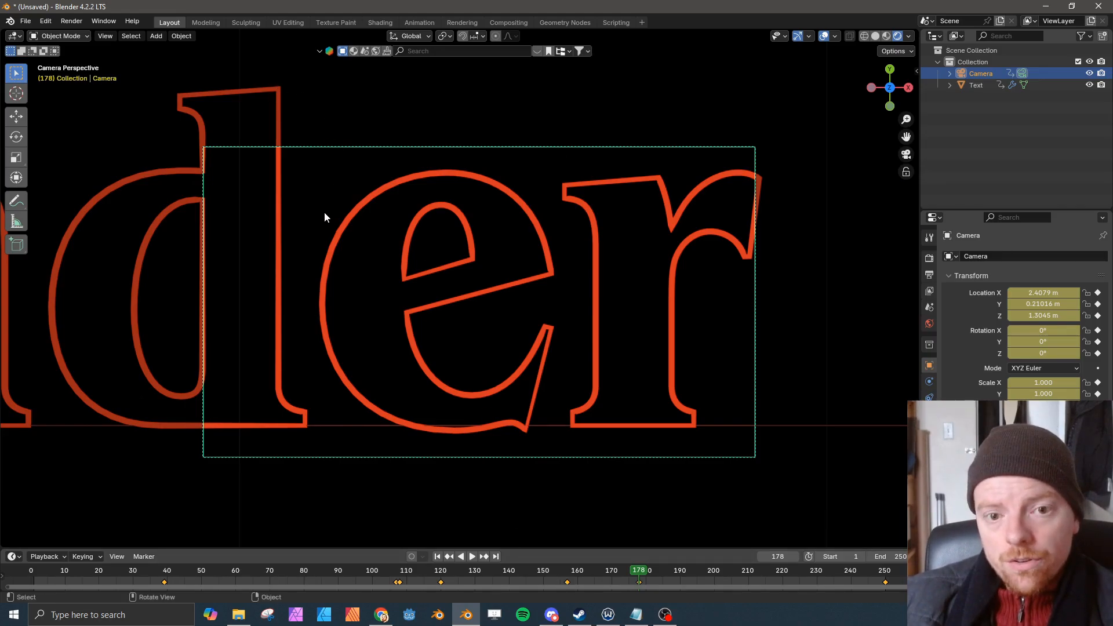
- Render the animation to check the glowing strokes, and close the render window
{"action": "left_click", "coordinate": [71, 21]}
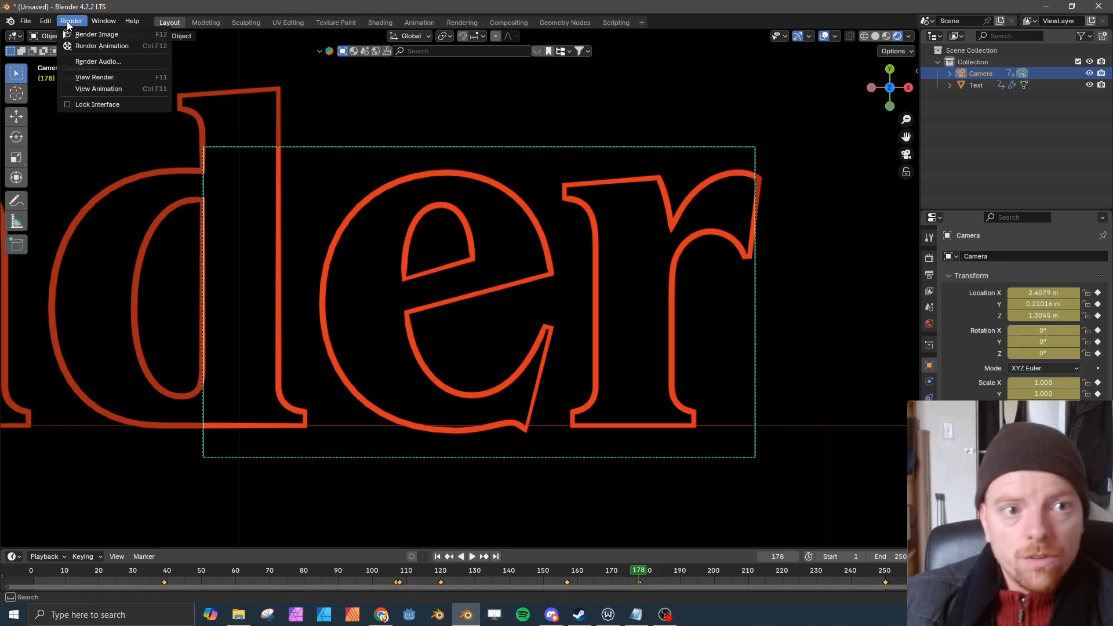
{"action": "left_click", "coordinate": [84, 47]}
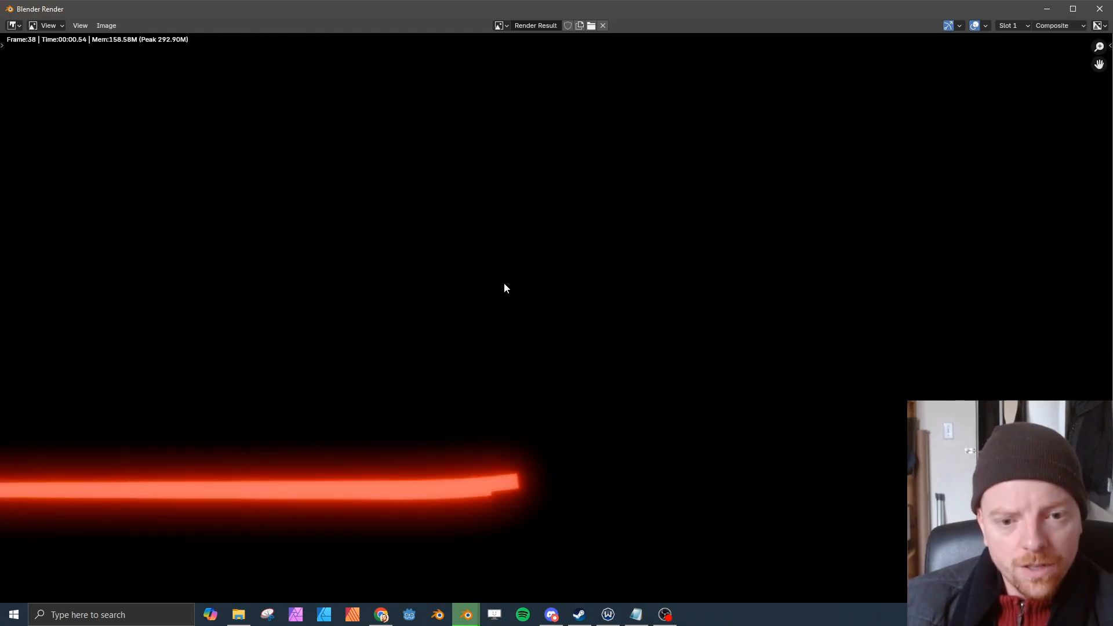
{"action": "left_click", "coordinate": [1097, 18]}
- Select the title, keyframe its Build modifier's Length of 1000 at frame 44, and return to frame 1
{"action": "left_click_drag", "start_coordinate": [193, 564], "coordinate": [33, 579]}
{"action": "key", "text": "space"}
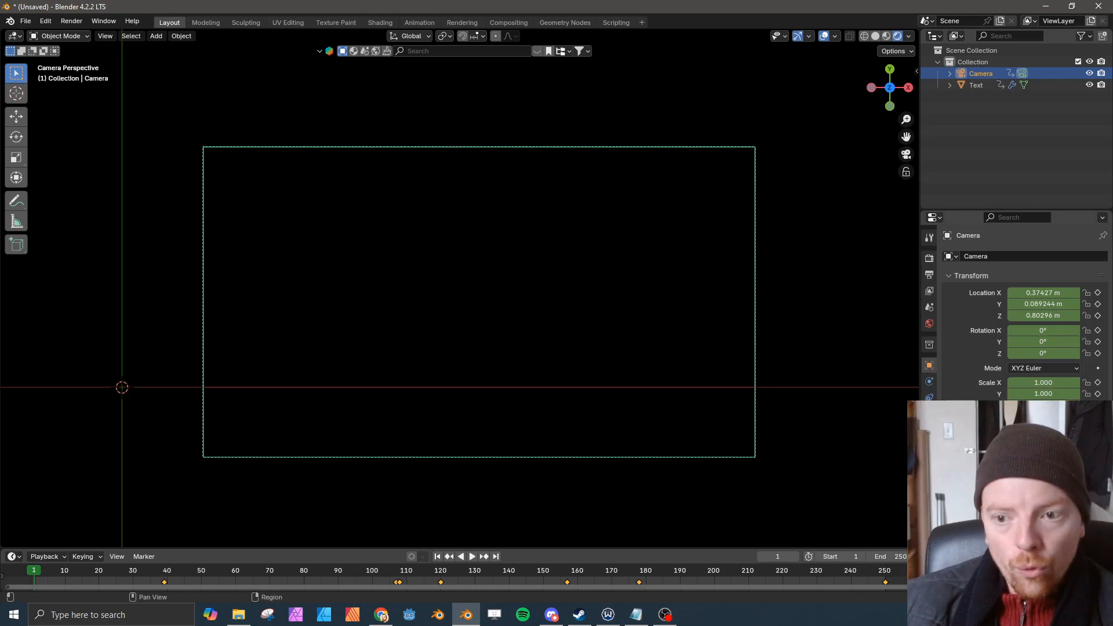
{"action": "left_click", "coordinate": [974, 86]}
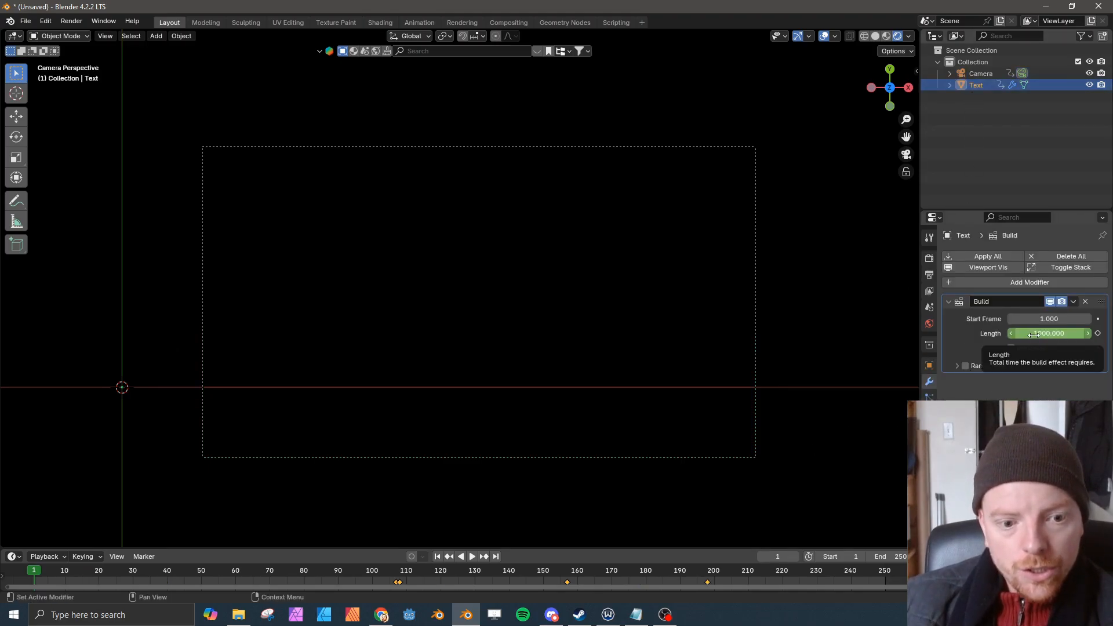
{"action": "left_click_drag", "start_coordinate": [170, 576], "coordinate": [37, 578]}
{"action": "key", "text": "i"}
{"action": "key", "text": "space"}
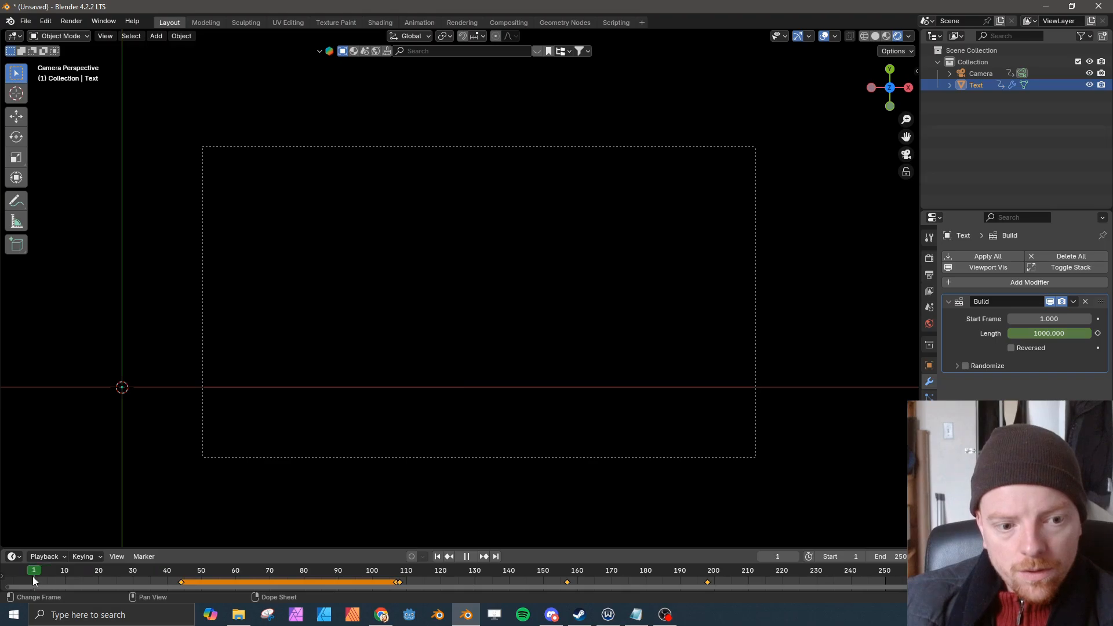
- Try different Build Length values at frame 1, such as 1 and 230.8, and scrub the timeline to preview the draw-on
{"action": "left_click_drag", "start_coordinate": [1050, 334], "coordinate": [1034, 334]}
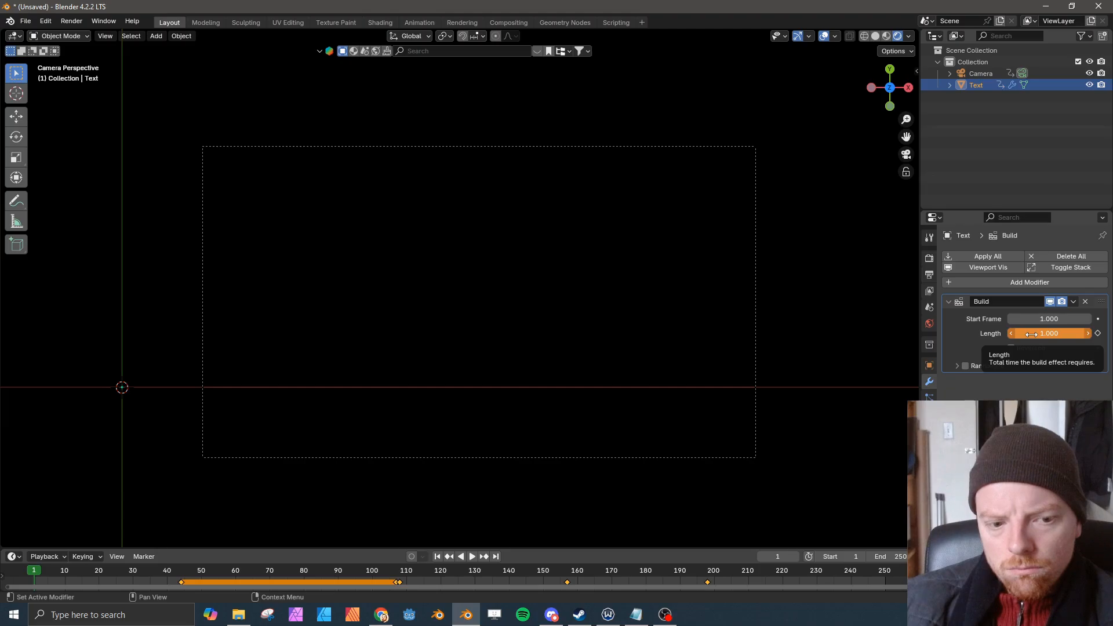
{"action": "left_click_drag", "start_coordinate": [1031, 334], "coordinate": [1078, 334]}
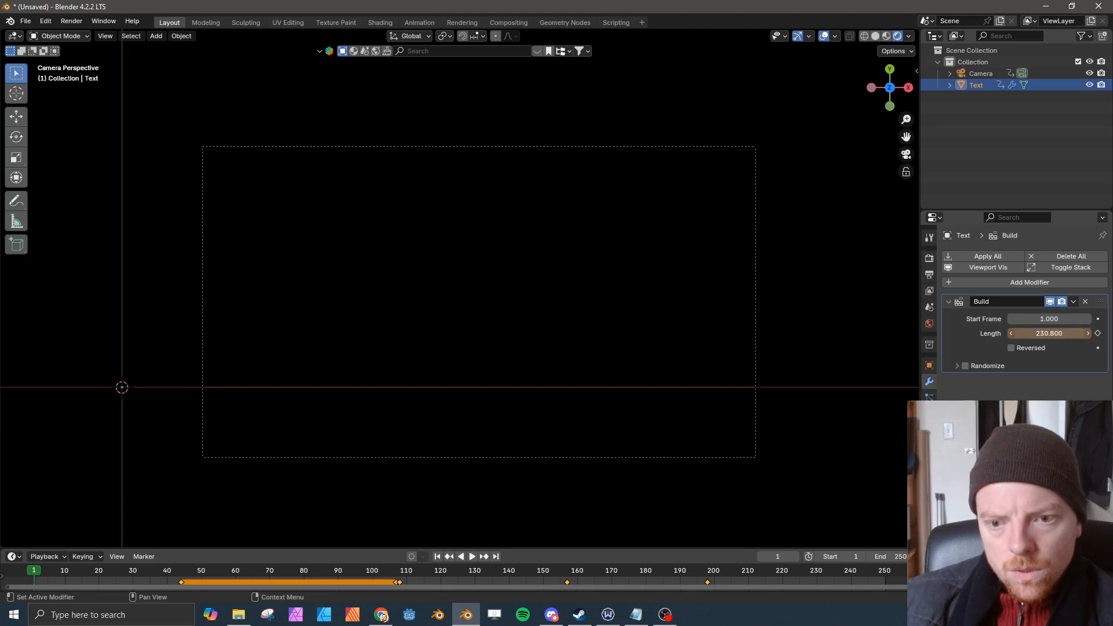
{"action": "left_click_drag", "start_coordinate": [1049, 334], "coordinate": [1061, 334]}
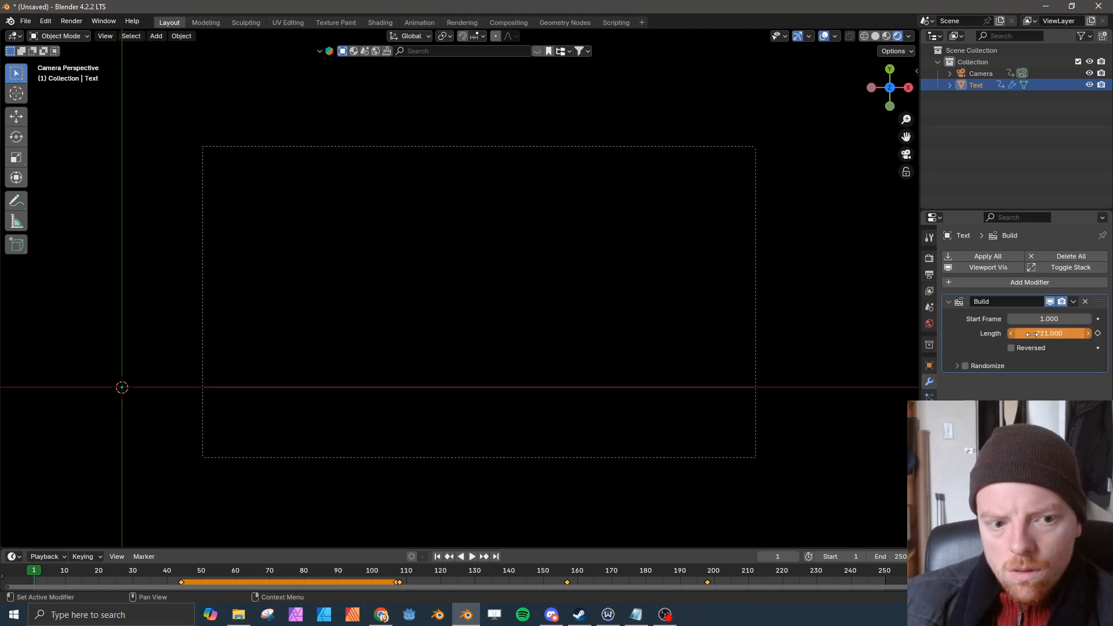
{"action": "left_click_drag", "start_coordinate": [80, 570], "coordinate": [157, 571]}
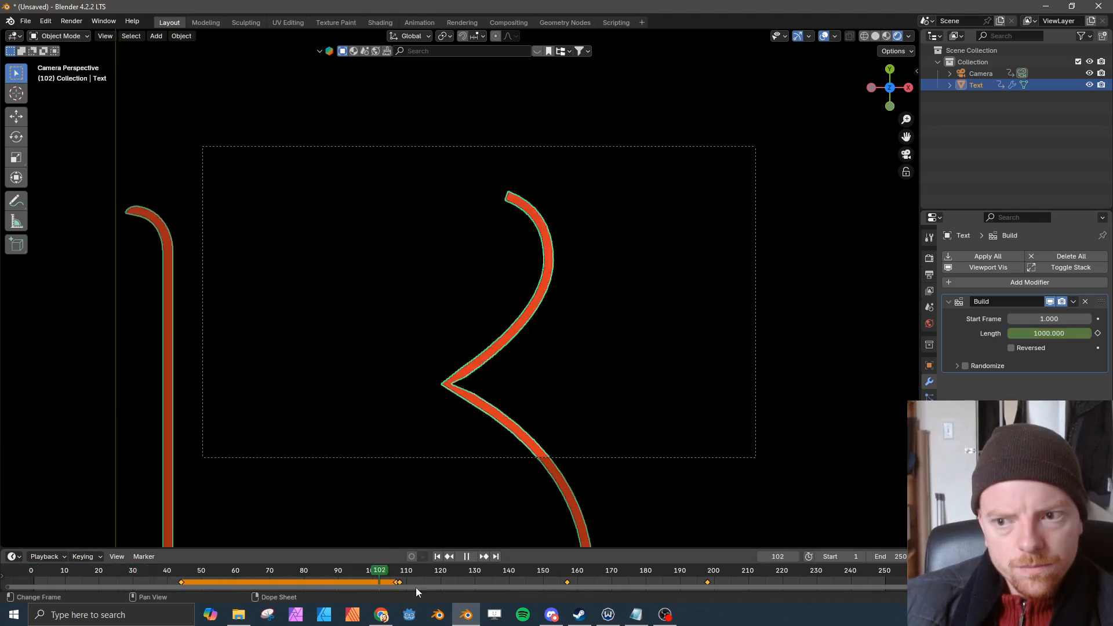
{"action": "left_click_drag", "start_coordinate": [426, 572], "coordinate": [35, 576]}
{"action": "key", "text": "space"}
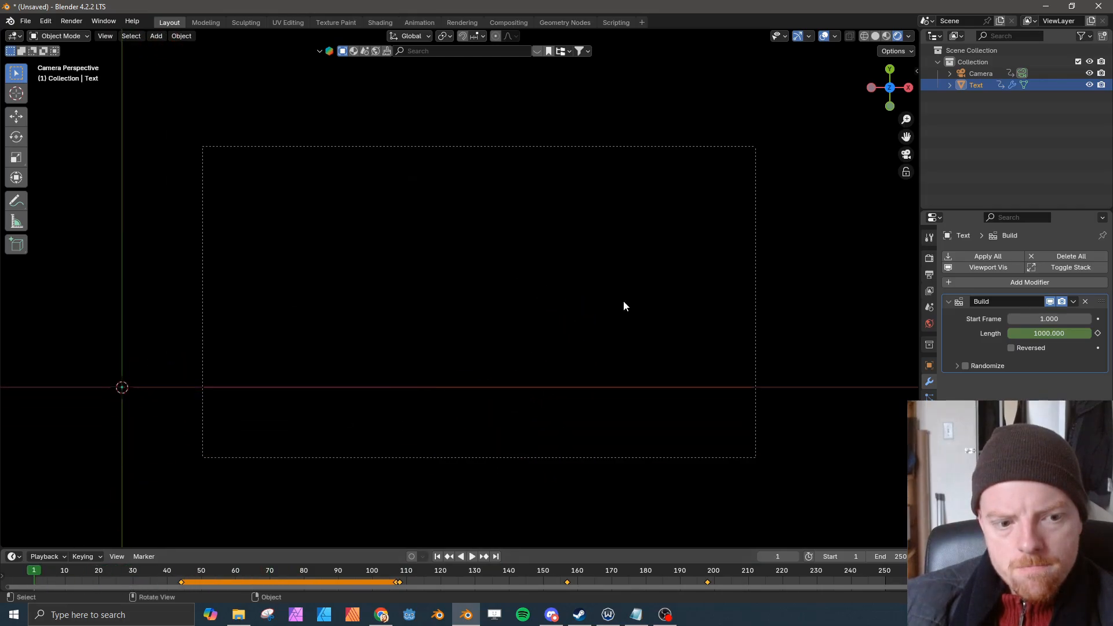
- Set the Build modifier's Length to 1 at frame 1, keyframe it and play the animation
{"action": "key", "text": "i"}
{"action": "left_click", "coordinate": [1037, 332]}
{"action": "type", "text": "859.4"}
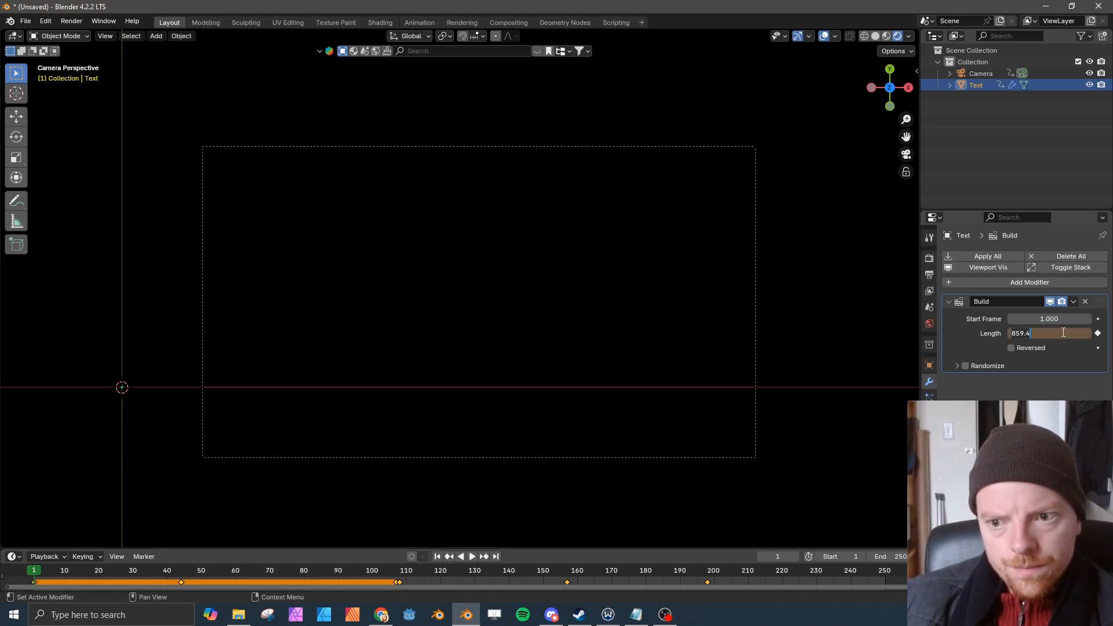
{"action": "key", "text": "Return"}
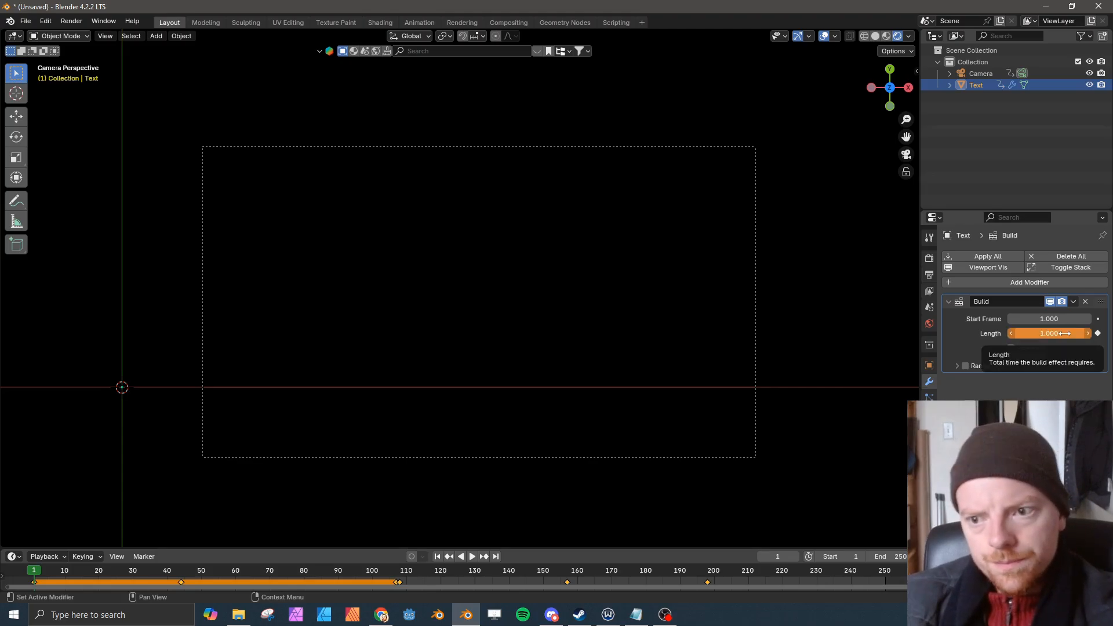
{"action": "key", "text": "space"}
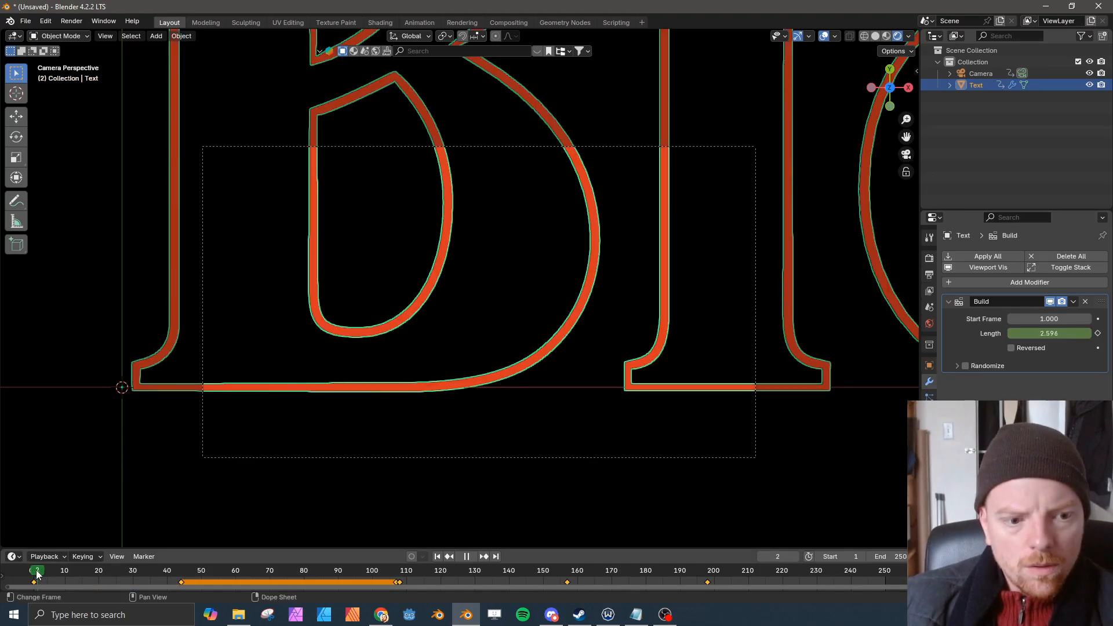
- Try shifting the title's keyframes one frame earlier, first all of them together and then only the Length keyframe at frame 1
{"action": "left_click", "coordinate": [32, 572]}
{"action": "left_click_drag", "start_coordinate": [33, 573], "coordinate": [35, 574]}
{"action": "key", "text": "g"}
{"action": "left_click", "coordinate": [33, 582]}
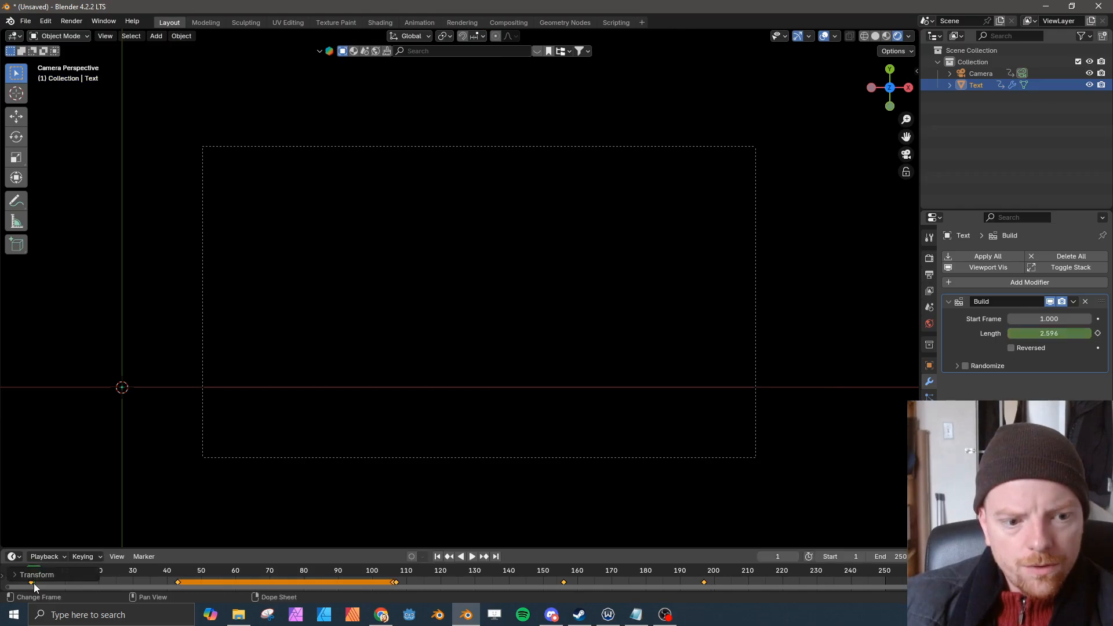
{"action": "left_click", "coordinate": [37, 579]}
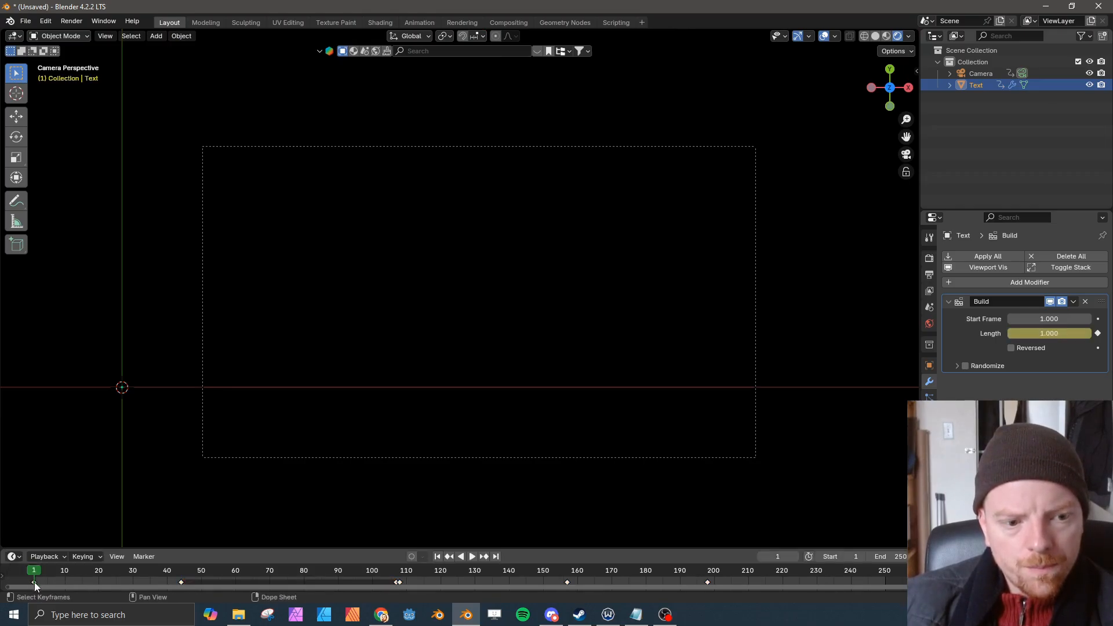
{"action": "left_click_drag", "start_coordinate": [34, 582], "coordinate": [33, 576]}
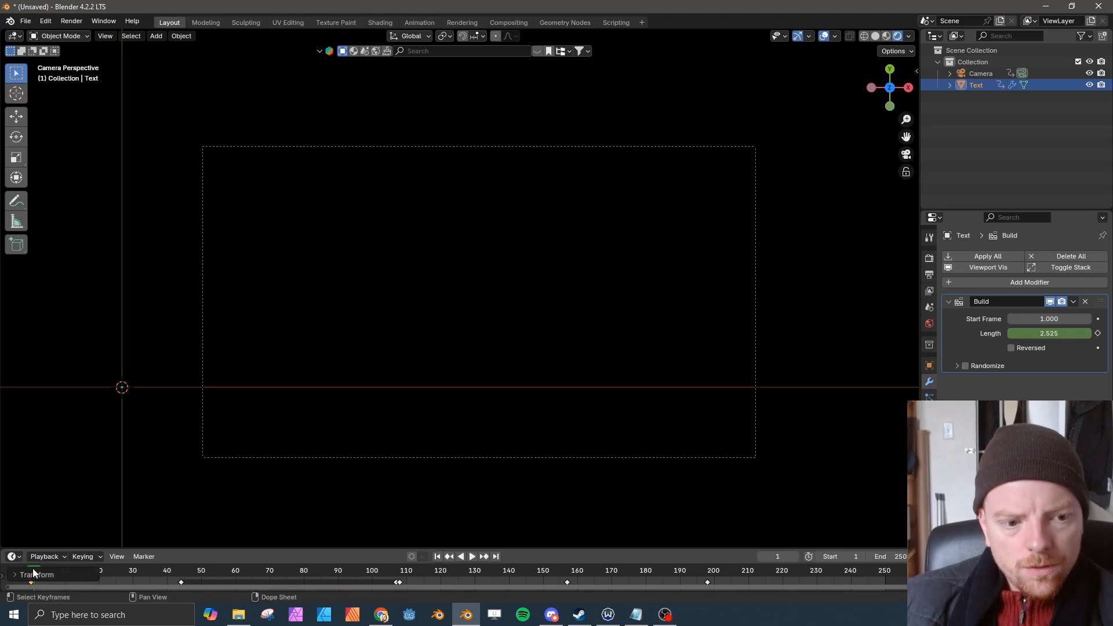
- Step back and forth between frames 1 and 2 to check how the title's draw-on begins
{"action": "left_click", "coordinate": [50, 567]}
{"action": "left_click", "coordinate": [51, 569]}
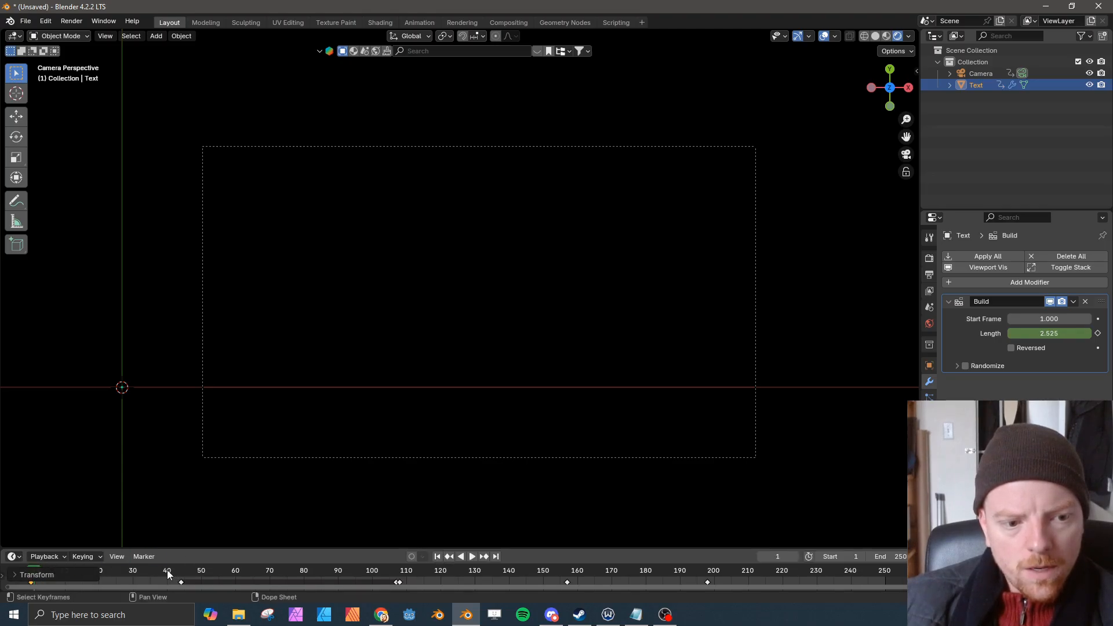
{"action": "key", "text": "Right"}
{"action": "key", "text": "Left"}
{"action": "key", "text": "Right"}
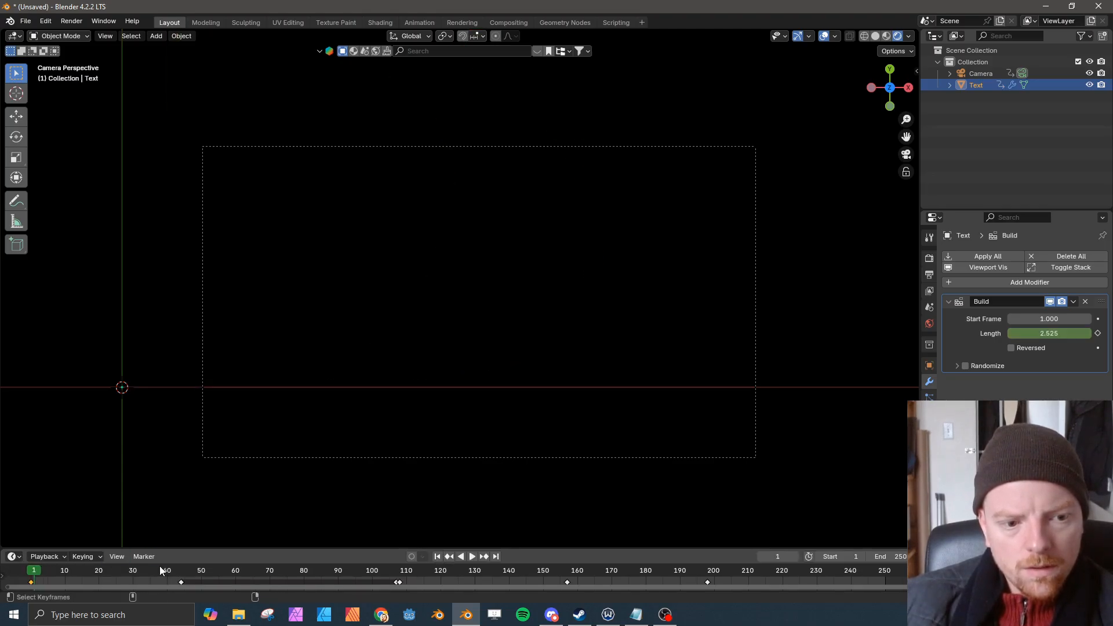
{"action": "key", "text": "Left"}
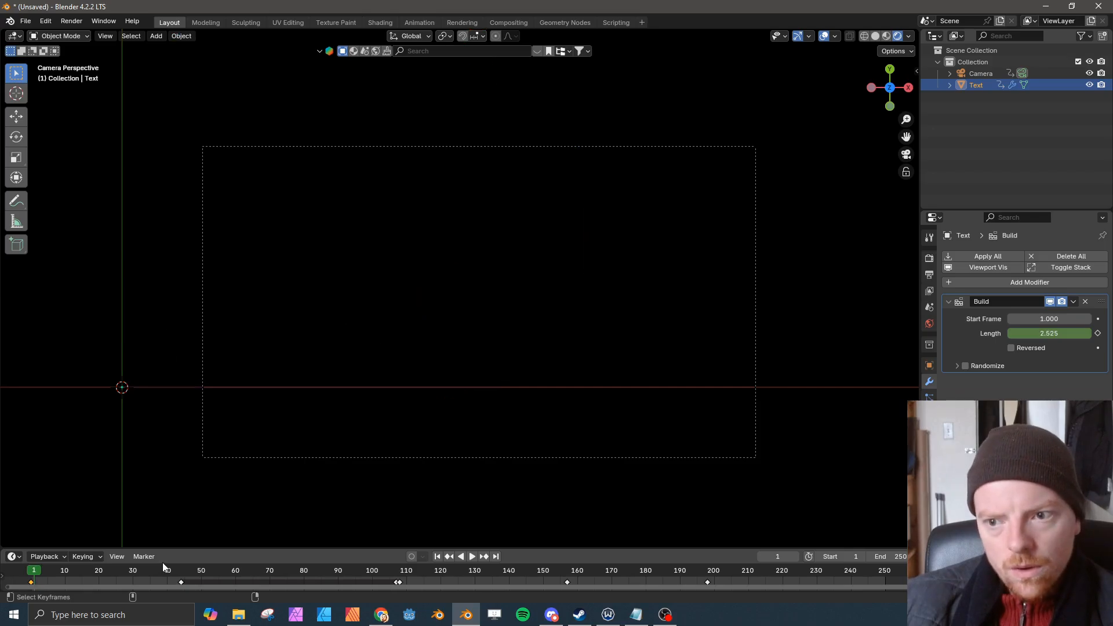
{"action": "key", "text": "Right"}
{"action": "key", "text": "Left"}
{"action": "key", "text": "Right"}
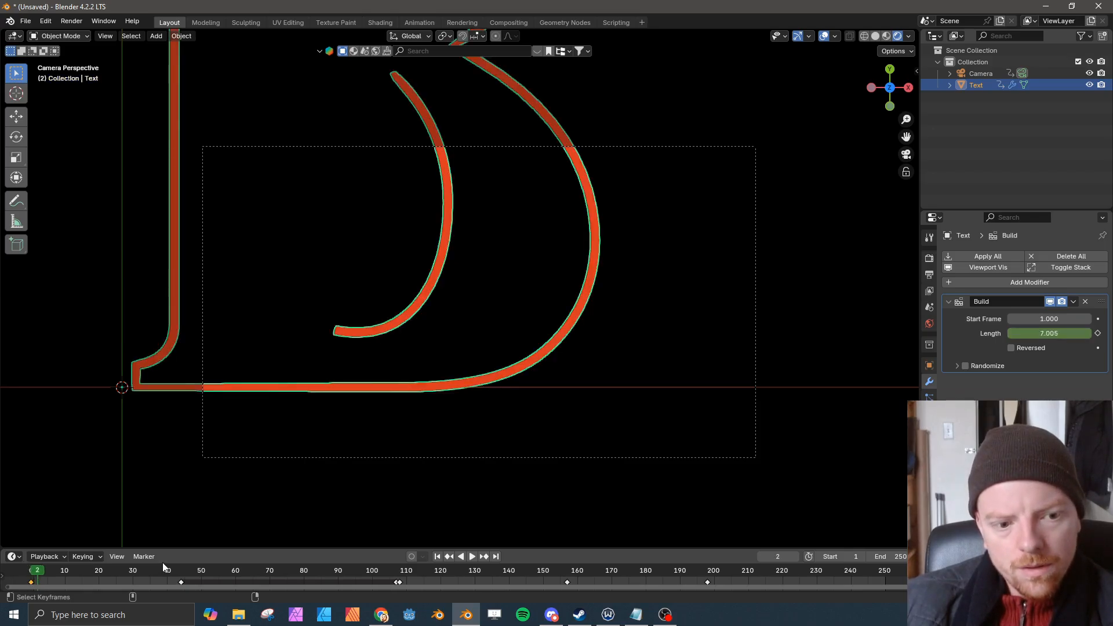
{"action": "key", "text": "Left"}
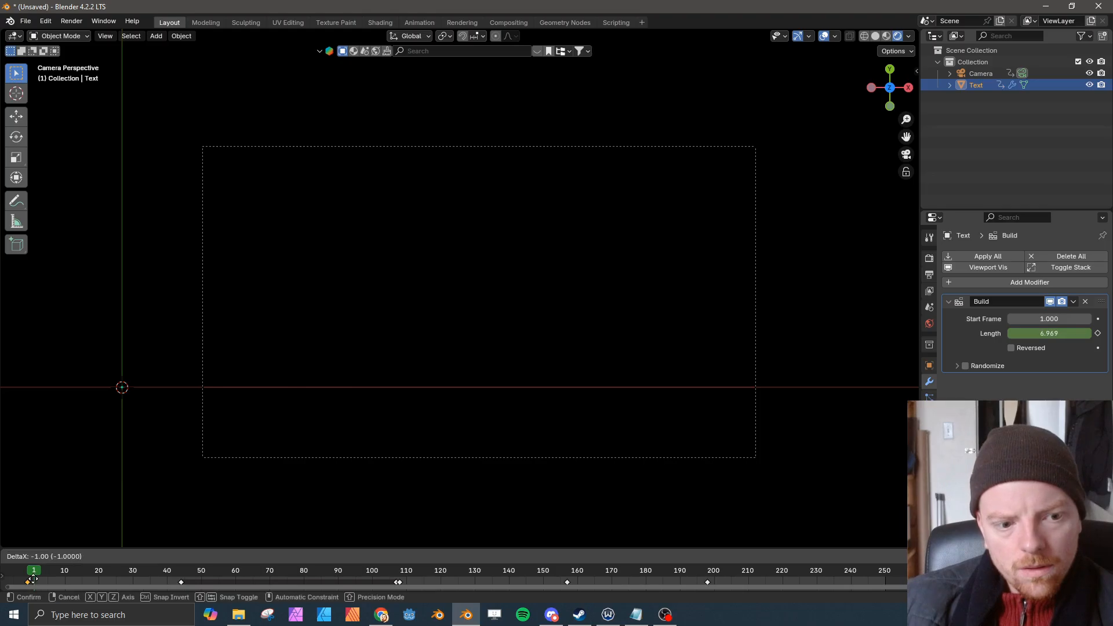
- Try the first Length keyframe one more frame earlier, and return it to frame 1
{"action": "left_click_drag", "start_coordinate": [34, 580], "coordinate": [31, 580]}
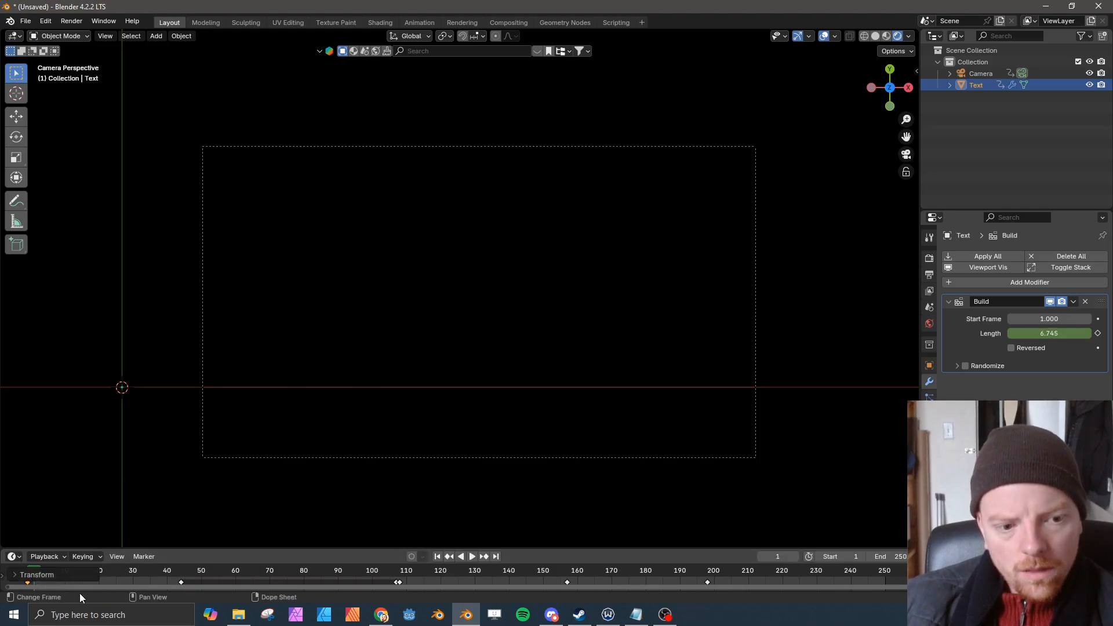
{"action": "key", "text": "g"}
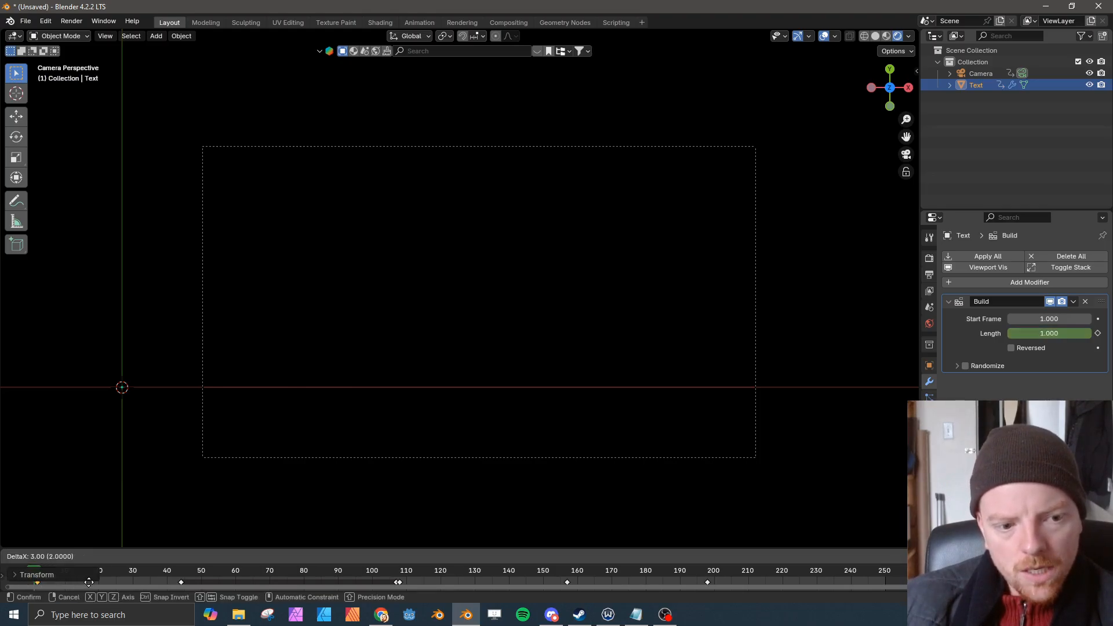
{"action": "left_click", "coordinate": [86, 582]}
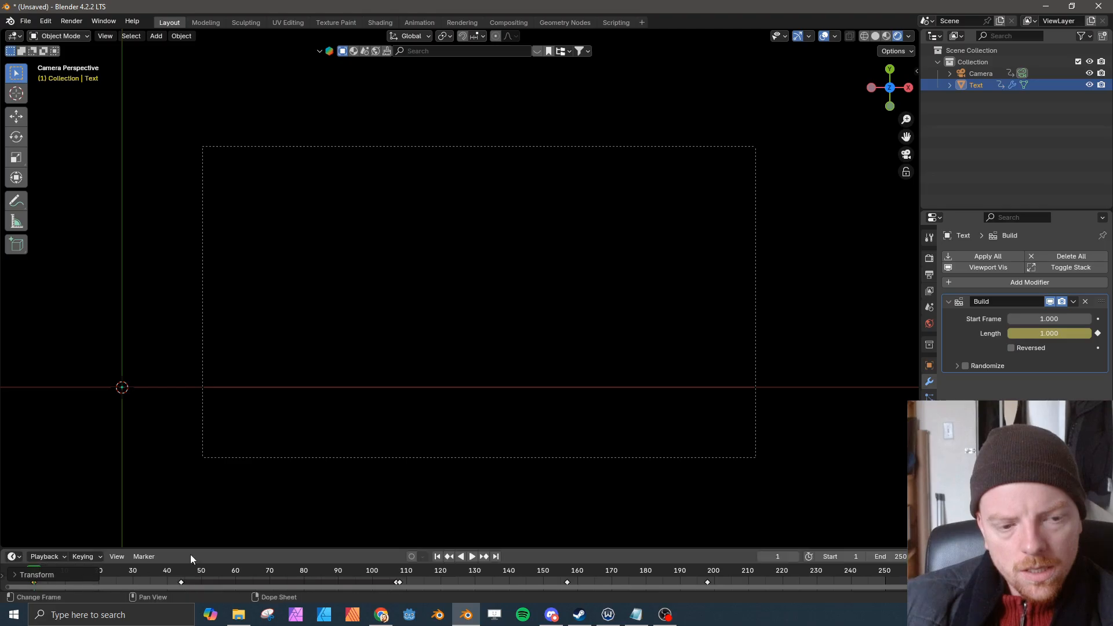
- Enable the Build modifier's Reversed option and keyframe it at frame 1
{"action": "left_click", "coordinate": [1014, 349]}
{"action": "left_click", "coordinate": [1014, 350]}
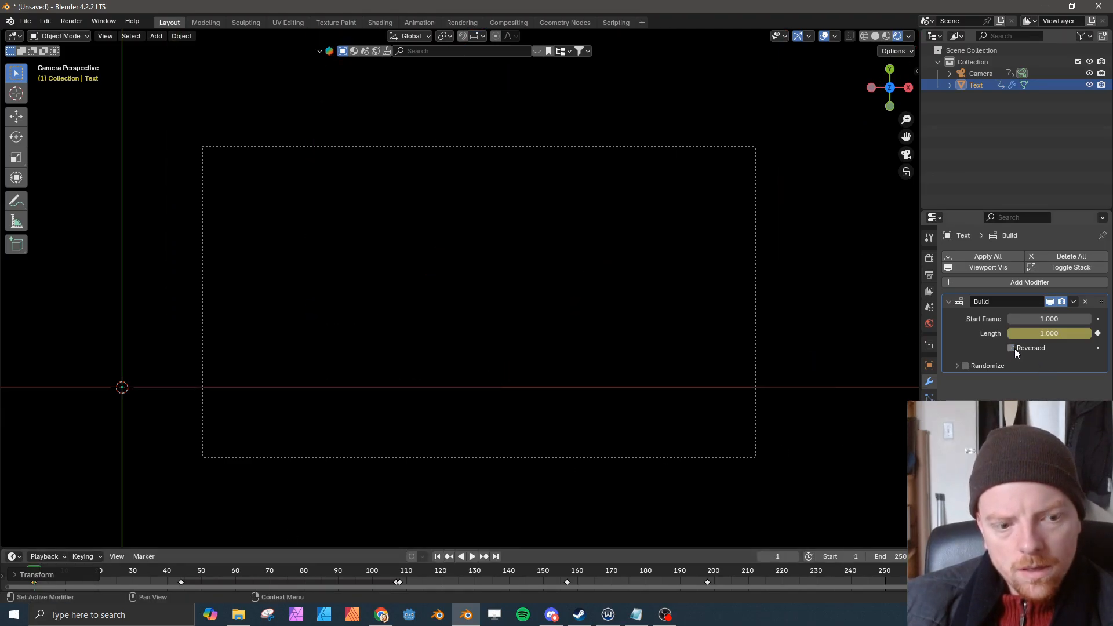
{"action": "key", "text": "i"}
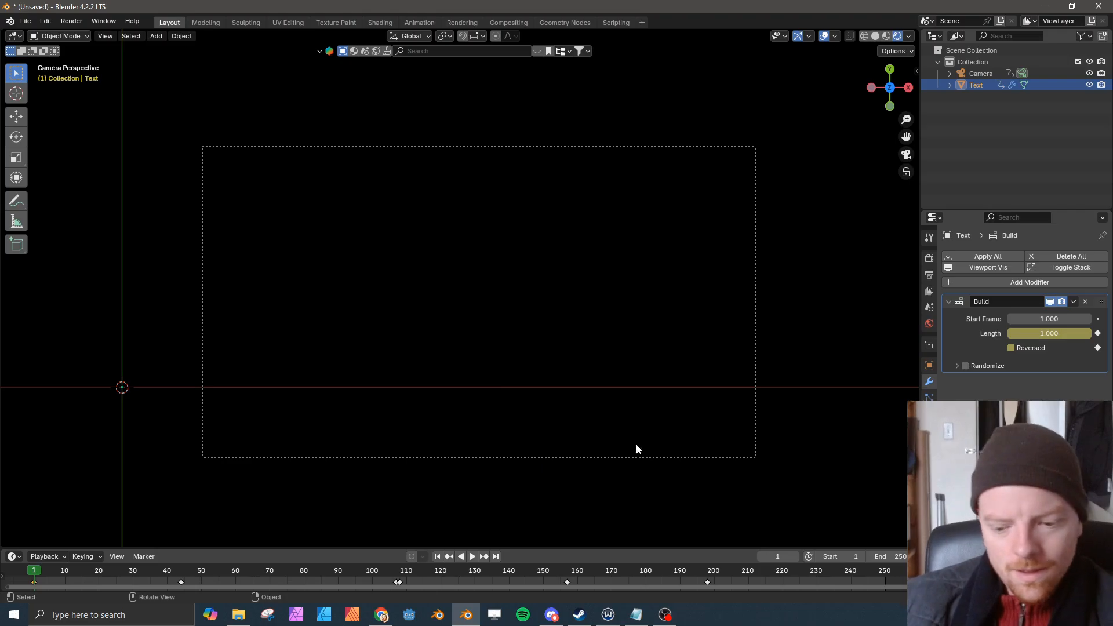
{"action": "left_click", "coordinate": [1010, 347]}
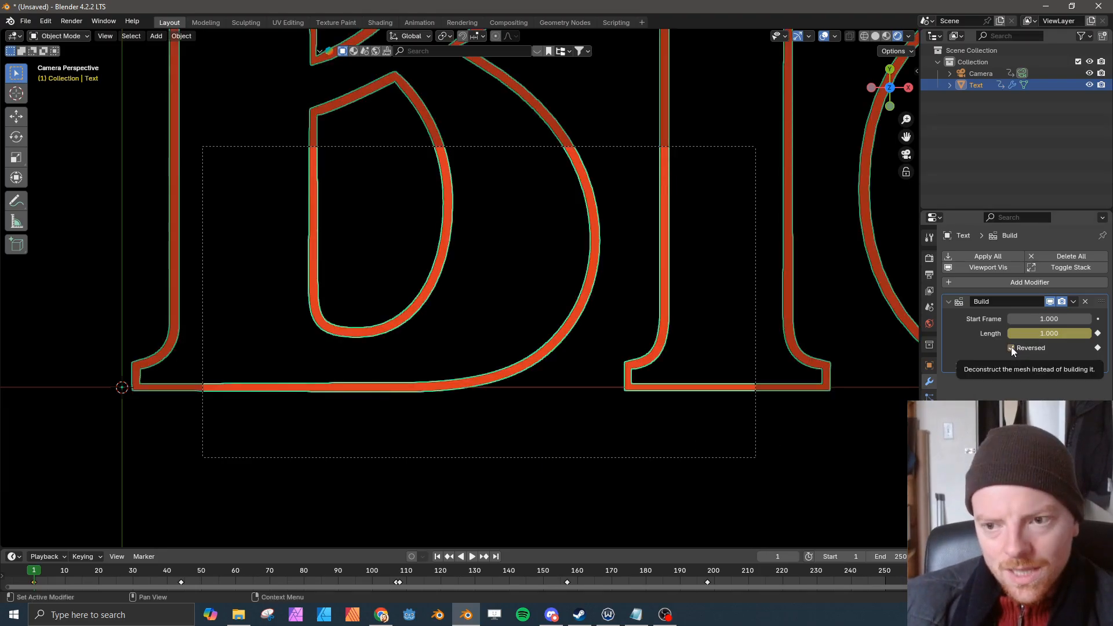
- Step through the frames from 1 to about 45 to examine the reversed build
{"action": "key", "text": "Right"}
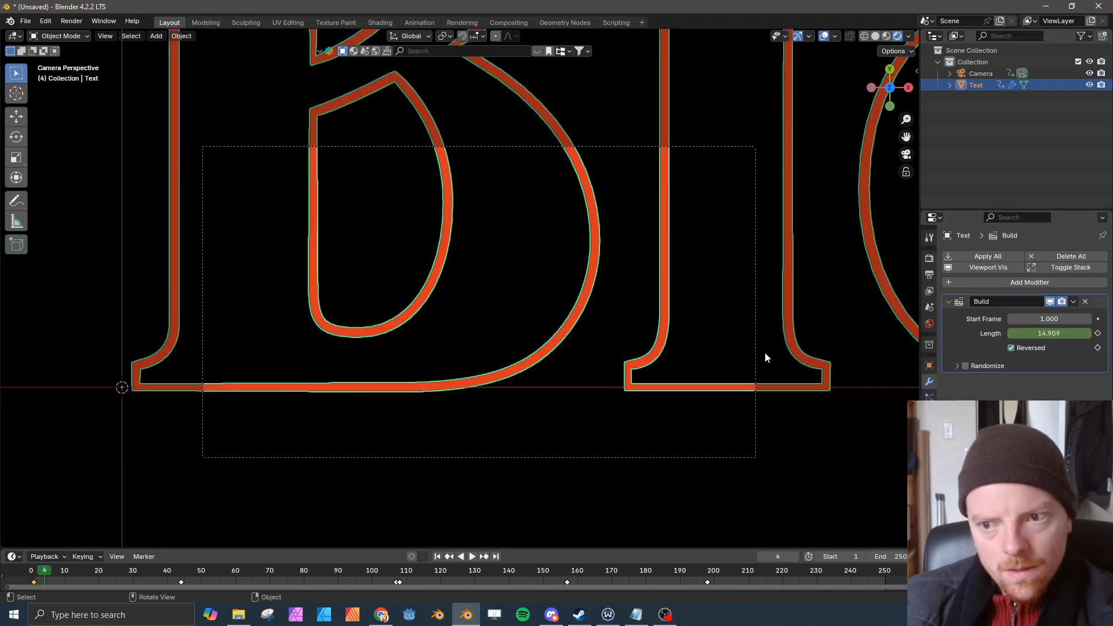
{"action": "key", "text": "Right"}
{"action": "key", "text": "Right"}
{"action": "key", "text": "Right"}
{"action": "key", "text": "Right"}
{"action": "key", "text": "Right"}
{"action": "key", "text": "Right"}
{"action": "key", "text": "Right"}
{"action": "key", "text": "Right"}
{"action": "key", "text": "Right"}
{"action": "key", "text": "Right"}
{"action": "key", "text": "Right"}
{"action": "key", "text": "Right"}
{"action": "key", "text": "Right"}
{"action": "key", "text": "Right"}
{"action": "key", "text": "Right"}
{"action": "key", "text": "Right"}
{"action": "key", "text": "Right"}
{"action": "key", "text": "Right"}
{"action": "key", "text": "Right"}
{"action": "key", "text": "Right"}
{"action": "key", "text": "Right"}
{"action": "key", "text": "Right"}
{"action": "key", "text": "Right"}
{"action": "key", "text": "Right"}
{"action": "key", "text": "Right"}
{"action": "key", "text": "Right"}
{"action": "key", "text": "Right"}
{"action": "key", "text": "Right"}
{"action": "key", "text": "Right"}
{"action": "key", "text": "Right"}
{"action": "key", "text": "Right"}
{"action": "key", "text": "Right"}
{"action": "key", "text": "Right"}
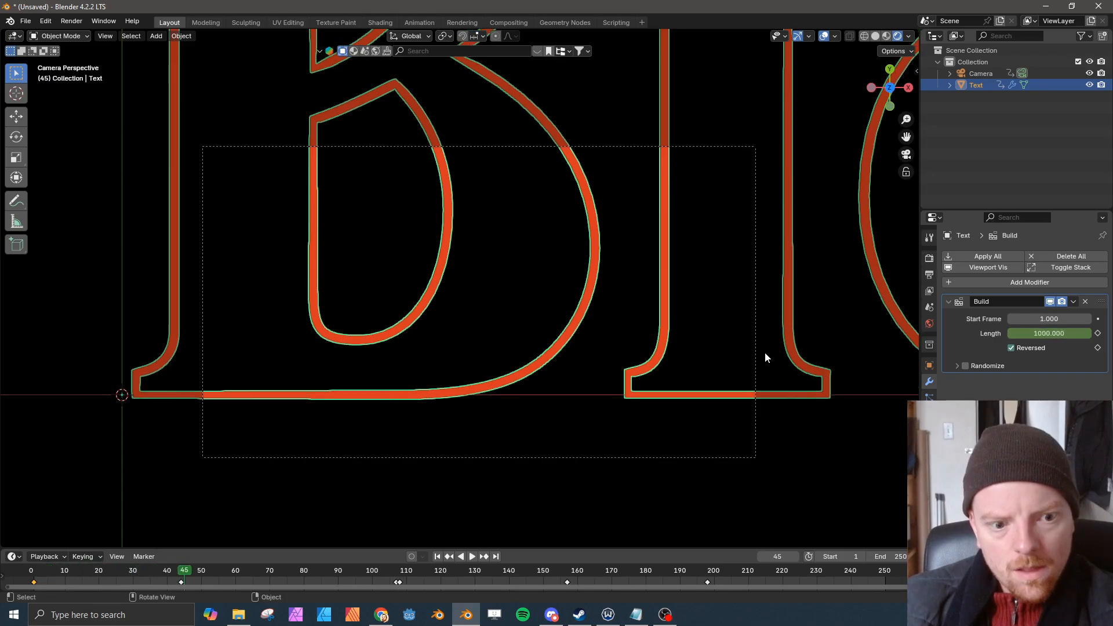
{"action": "key", "text": "Left"}
- Move the camera at frame 1 to X -0.24767 m and Y -0.033328 m, keyframe it and play the animation
{"action": "left_click", "coordinate": [754, 346]}
{"action": "key", "text": "Left"}
{"action": "key", "text": "Left"}
{"action": "key", "text": "Left"}
{"action": "key", "text": "Left"}
{"action": "key", "text": "Left"}
{"action": "key", "text": "Left"}
{"action": "key", "text": "Left"}
{"action": "key", "text": "Left"}
{"action": "key", "text": "Left"}
{"action": "key", "text": "Left"}
{"action": "key", "text": "Left"}
{"action": "key", "text": "Left"}
{"action": "key", "text": "Left"}
{"action": "key", "text": "Left"}
{"action": "key", "text": "Left"}
{"action": "key", "text": "Left"}
{"action": "key", "text": "Left"}
{"action": "key", "text": "Left"}
{"action": "key", "text": "Left"}
{"action": "key", "text": "Left"}
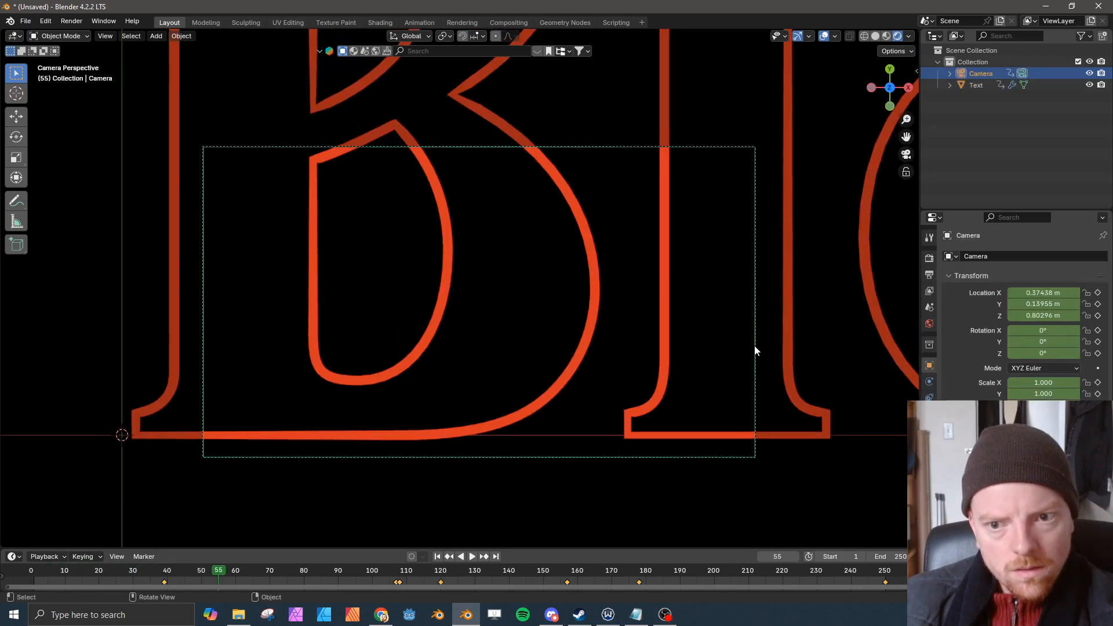
{"action": "key", "text": "Left"}
{"action": "key", "text": "Left"}
{"action": "key", "text": "Left"}
{"action": "key", "text": "Left"}
{"action": "key", "text": "Left"}
{"action": "key", "text": "Left"}
{"action": "key", "text": "Left"}
{"action": "key", "text": "Left"}
{"action": "key", "text": "Left"}
{"action": "key", "text": "Left"}
{"action": "key", "text": "Left"}
{"action": "key", "text": "Left"}
{"action": "key", "text": "Left"}
{"action": "key", "text": "Left"}
{"action": "key", "text": "Left"}
{"action": "key", "text": "Left"}
{"action": "key", "text": "Left"}
{"action": "key", "text": "Left"}
{"action": "key", "text": "Left"}
{"action": "key", "text": "Left"}
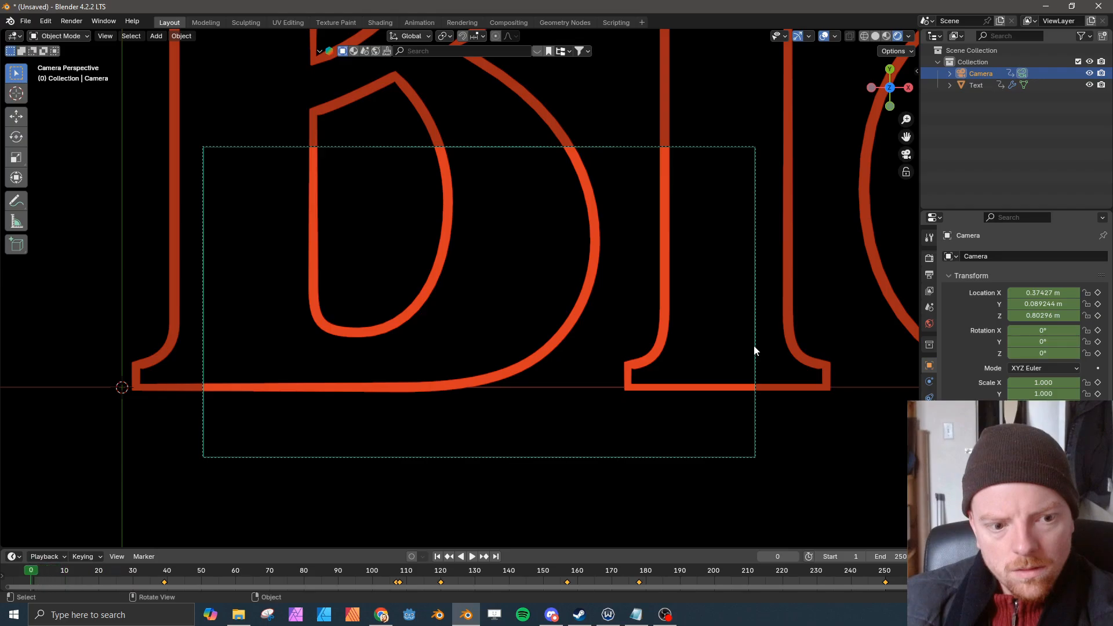
{"action": "key", "text": "g"}
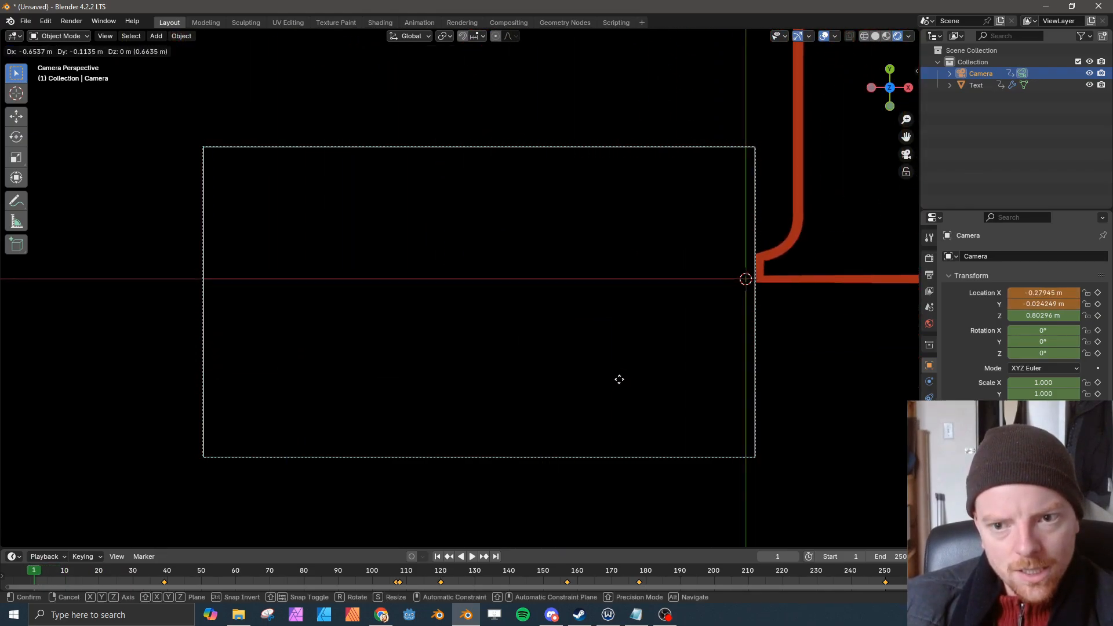
{"action": "left_click", "coordinate": [622, 380]}
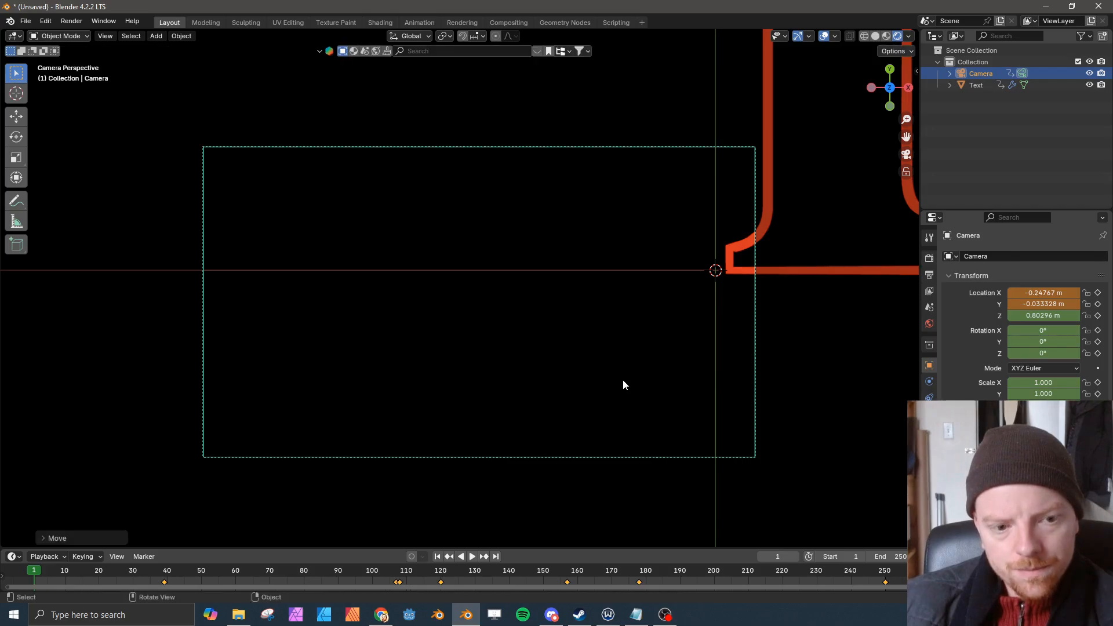
{"action": "key", "text": "i"}
{"action": "key", "text": "space"}
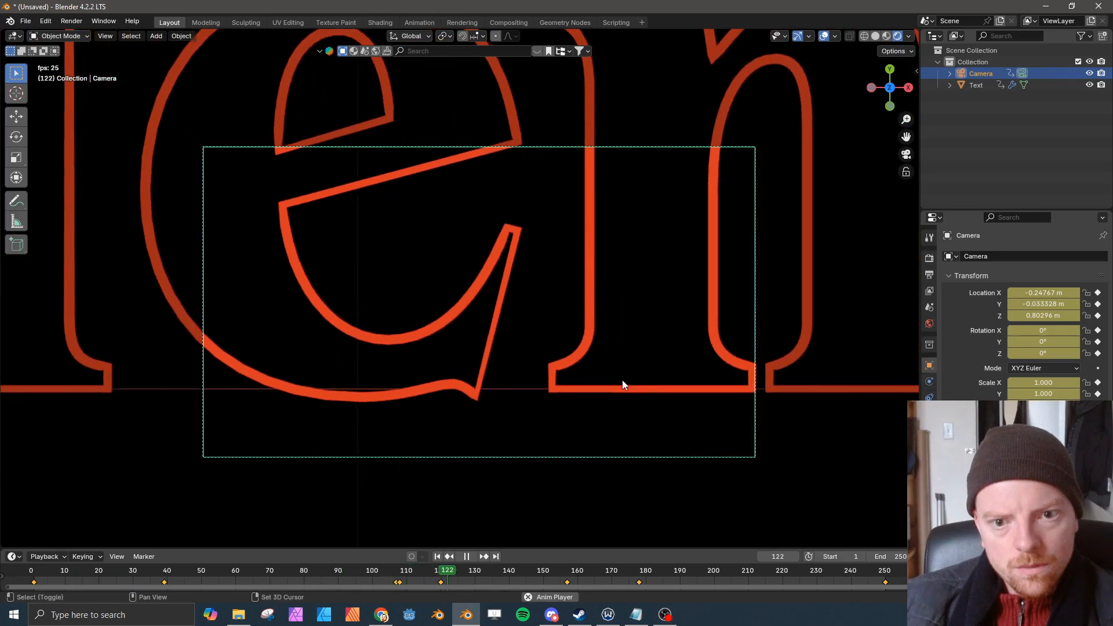
{"action": "key", "text": "space"}
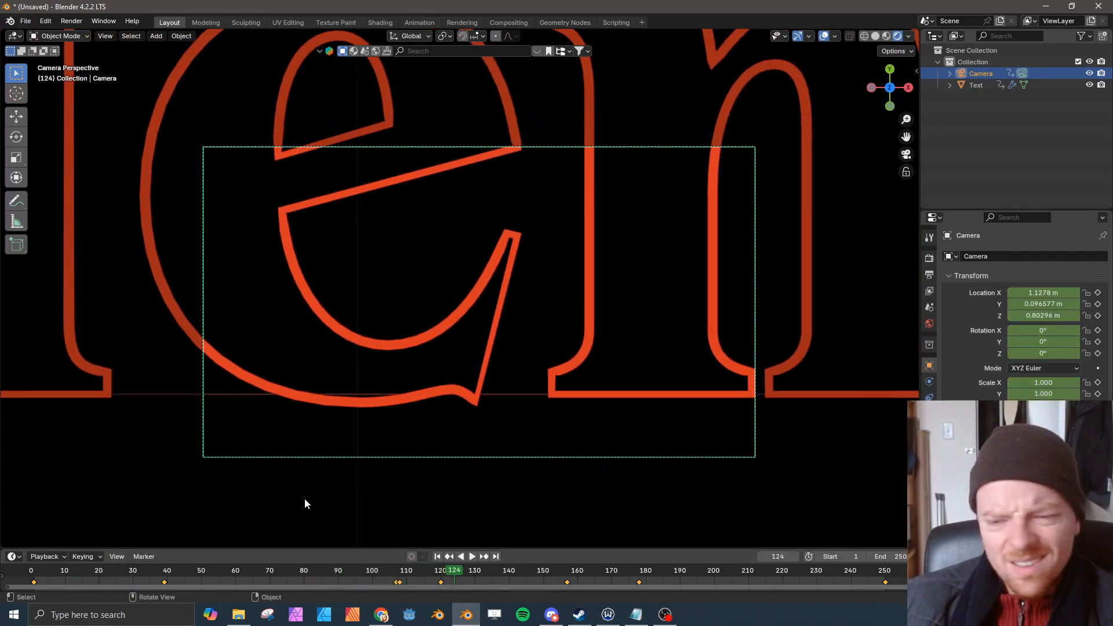
- Select the title, turn off the Build modifier's Reversed option at frame 20, keyframe it and play the animation
{"action": "left_click", "coordinate": [1011, 85]}
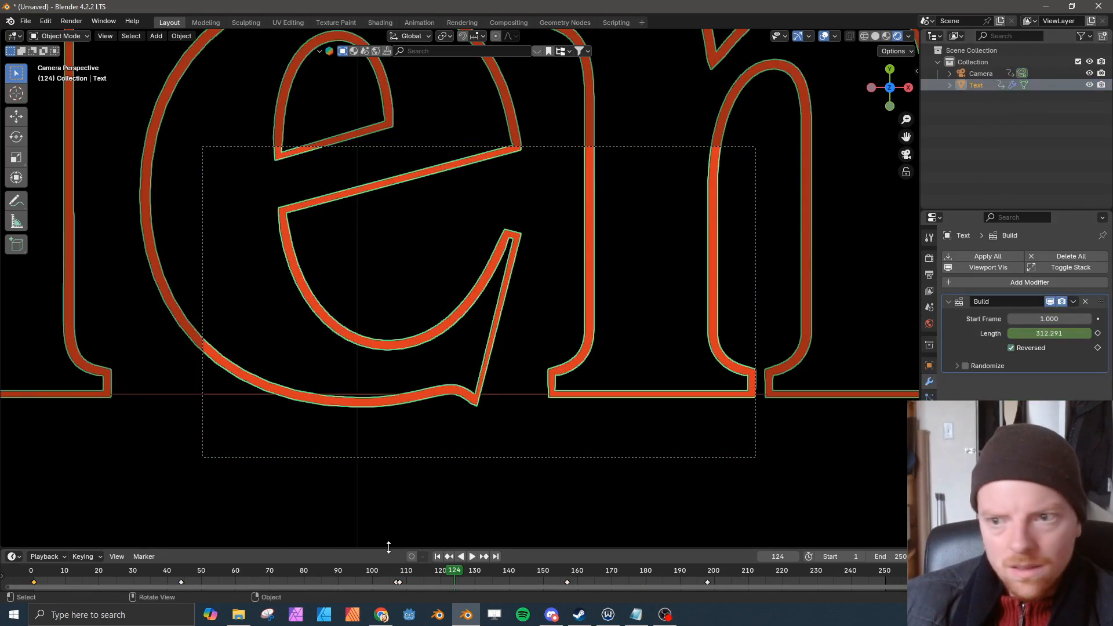
{"action": "left_click_drag", "start_coordinate": [406, 567], "coordinate": [39, 574]}
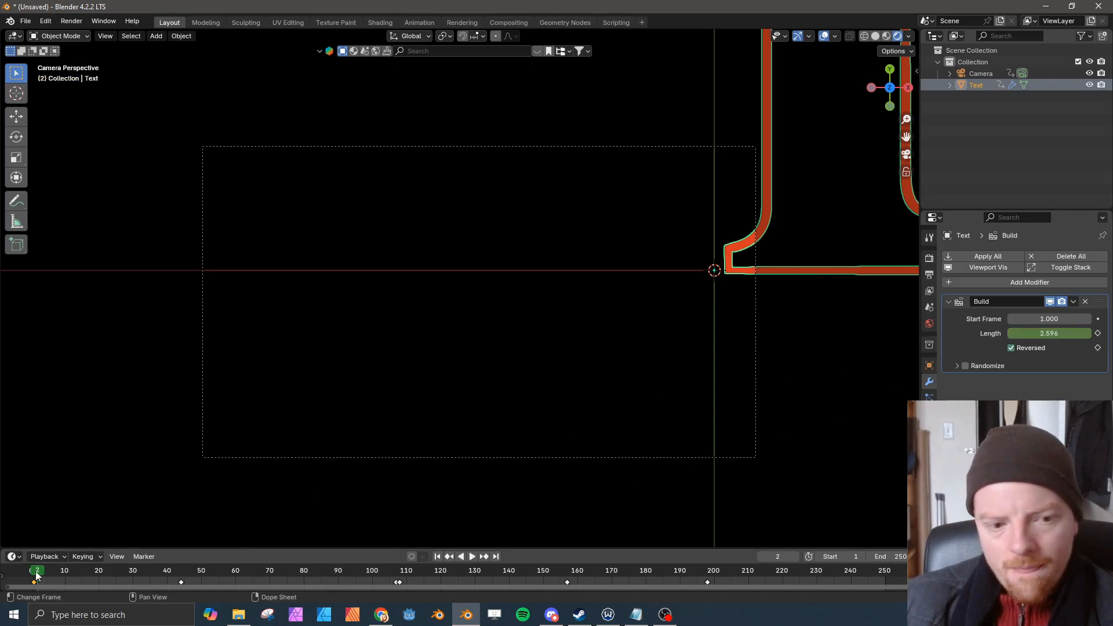
{"action": "left_click_drag", "start_coordinate": [36, 575], "coordinate": [99, 575]}
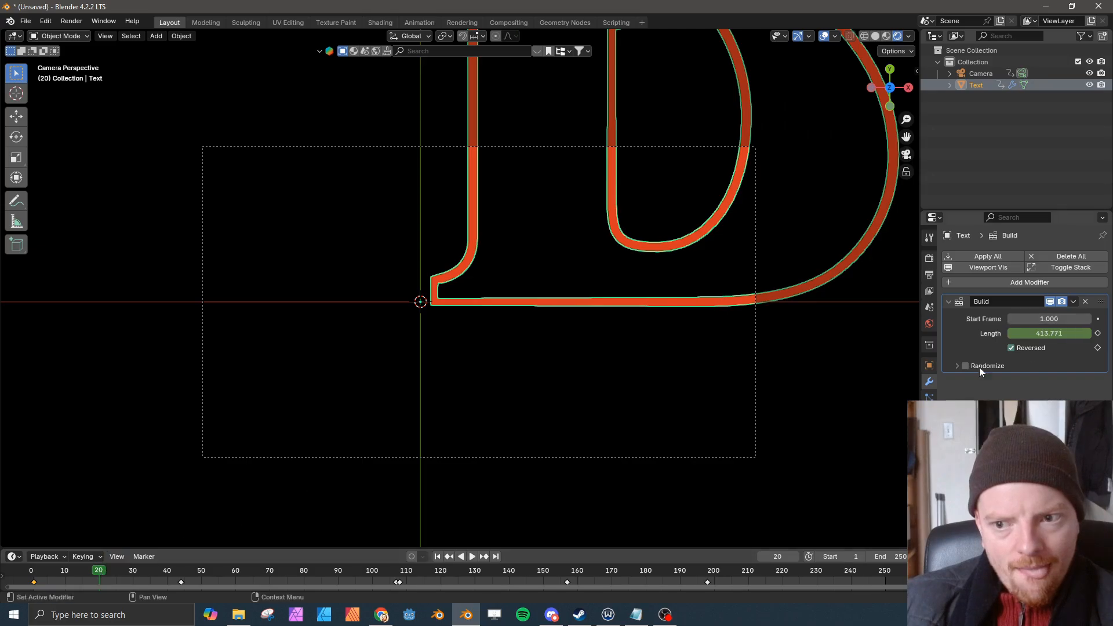
{"action": "left_click", "coordinate": [1009, 348]}
{"action": "key", "text": "i"}
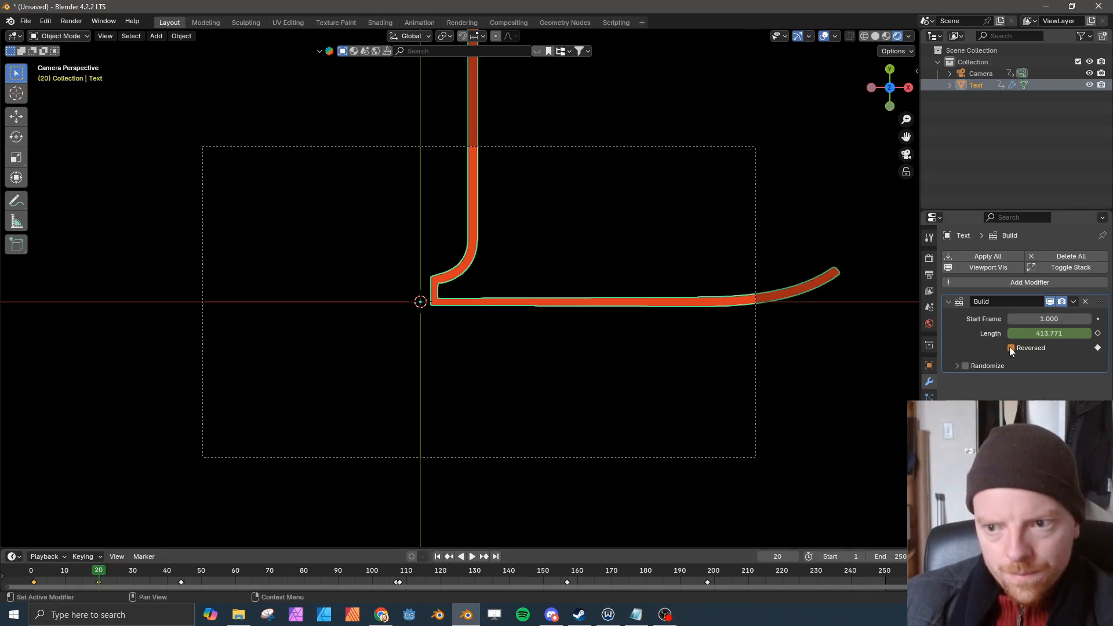
{"action": "key", "text": "space"}
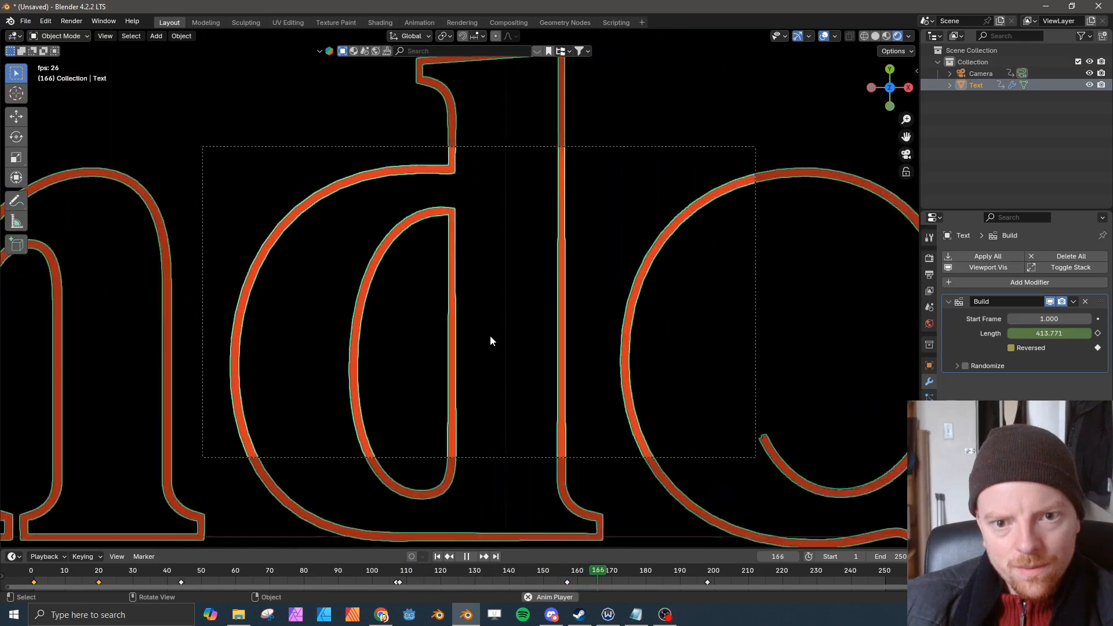
{"action": "key", "text": "space"}
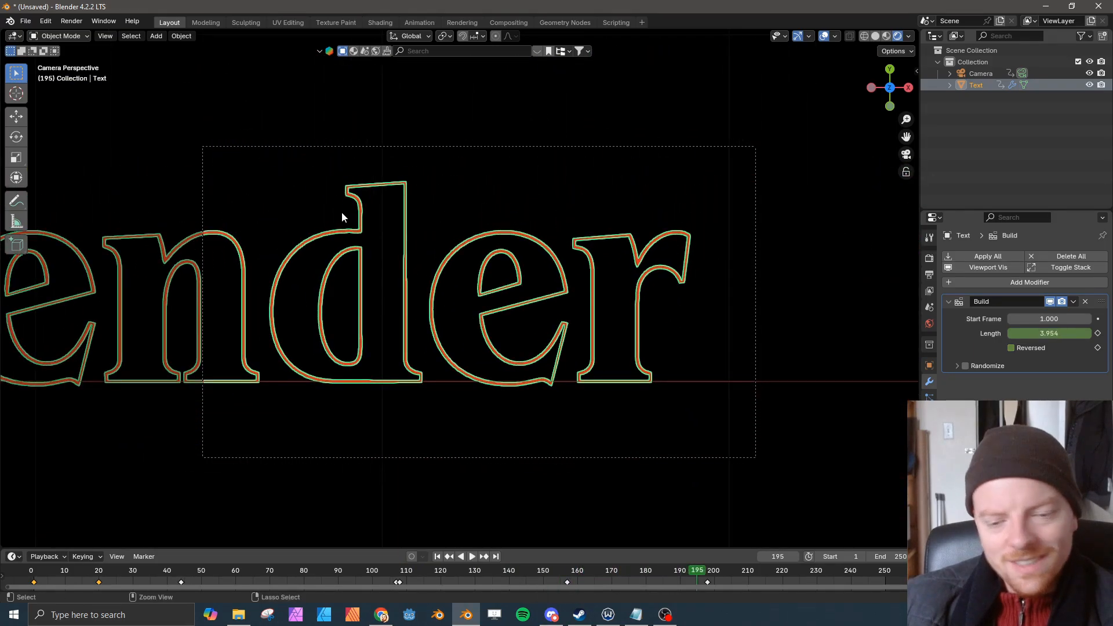
- Render the animation to check the draw-on, close the render window and display the scene's render settings
{"action": "left_click", "coordinate": [71, 21]}
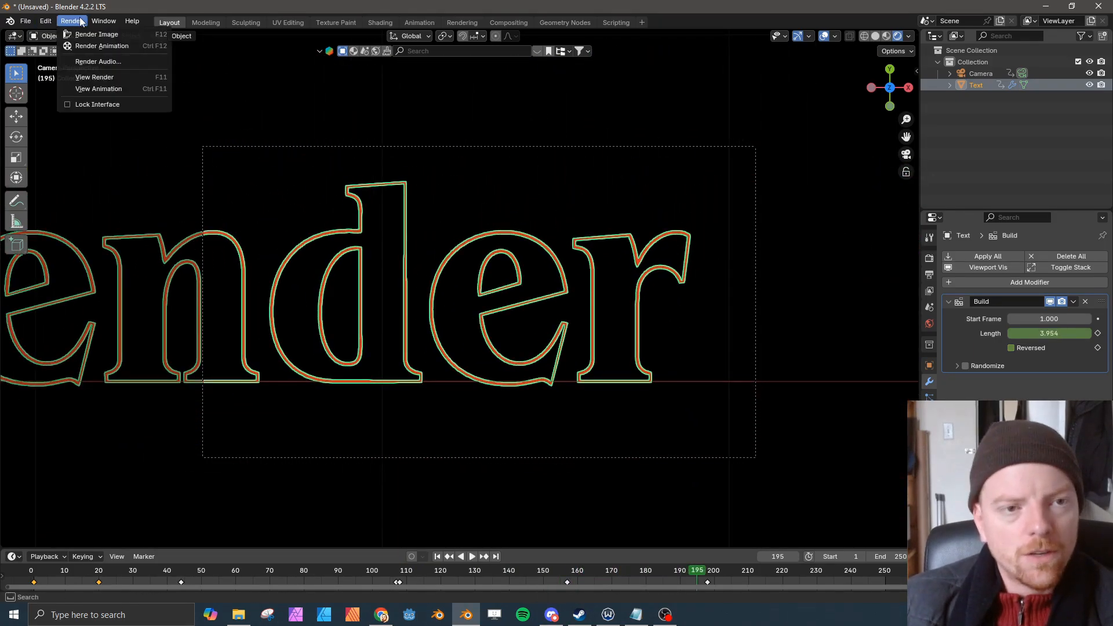
{"action": "left_click", "coordinate": [91, 48]}
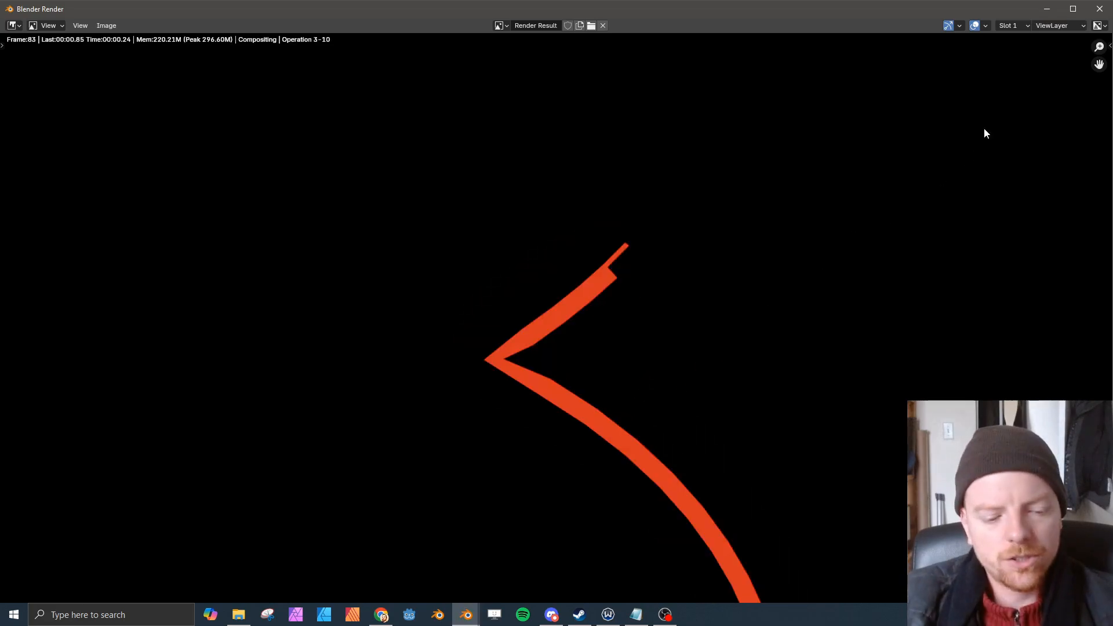
{"action": "left_click", "coordinate": [1099, 9]}
{"action": "left_click", "coordinate": [930, 259]}
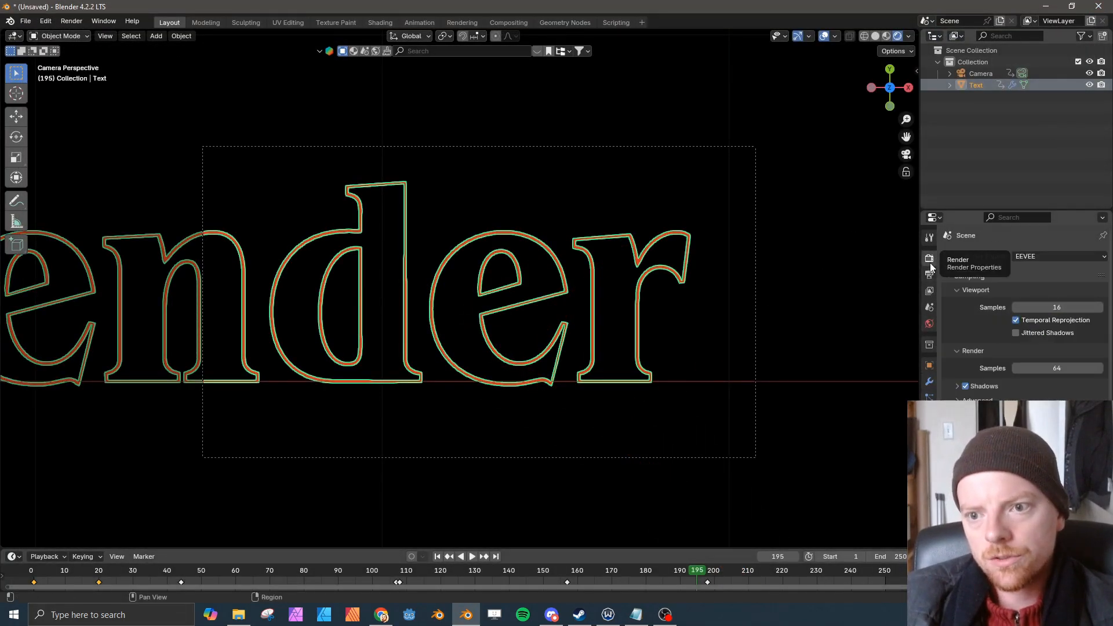
{"action": "scroll", "coordinate": [1020, 308], "scroll_direction": "down", "scroll_amount": 1}
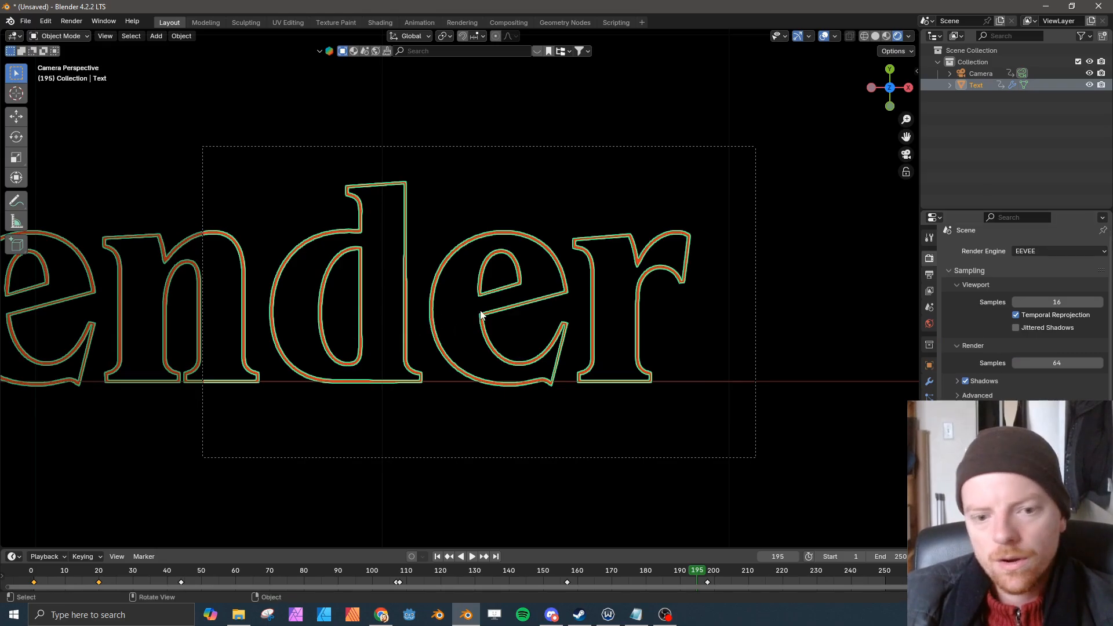
- Enter Edit Mode on the title in front view and try to delete the faces along the lower half of its outline tube
{"action": "key", "text": "Tab"}
{"action": "key", "text": "KP_1"}
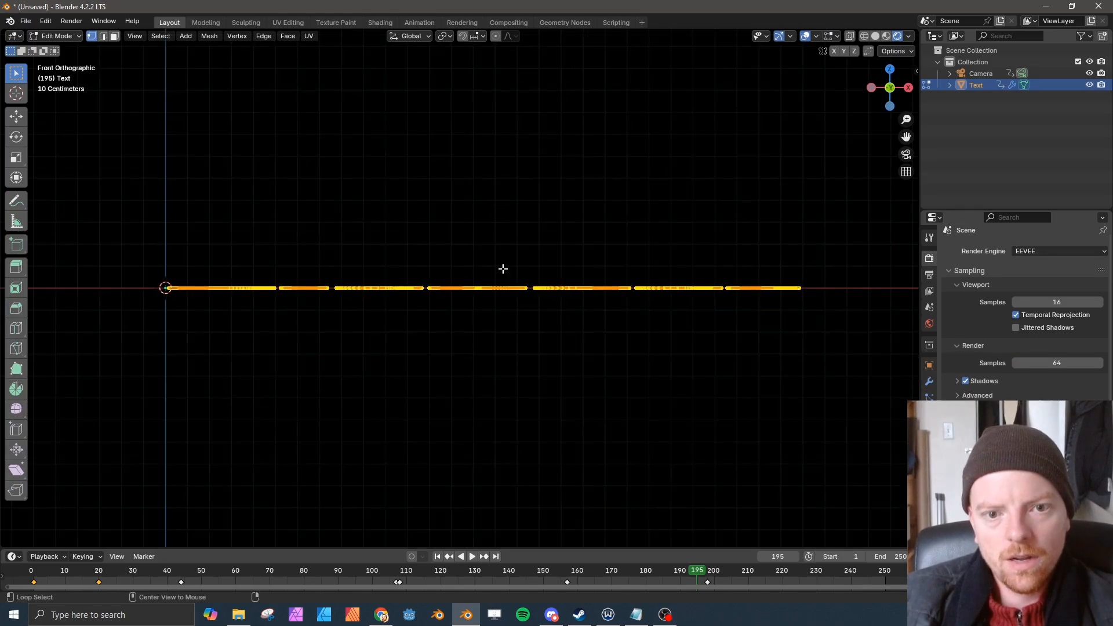
{"action": "scroll", "coordinate": [484, 336], "scroll_direction": "up", "scroll_amount": 2}
{"action": "scroll", "coordinate": [426, 336], "scroll_direction": "down", "scroll_amount": 1}
{"action": "left_click_drag", "start_coordinate": [82, 318], "coordinate": [891, 288]}
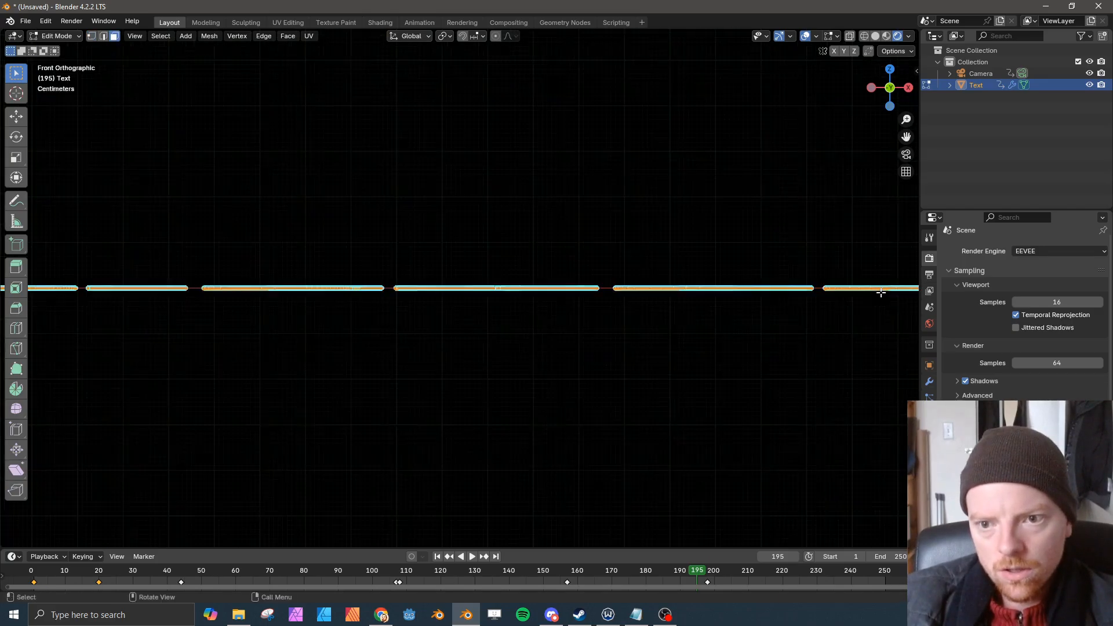
{"action": "scroll", "coordinate": [875, 293], "scroll_direction": "up", "scroll_amount": 10}
{"action": "key", "text": "x"}
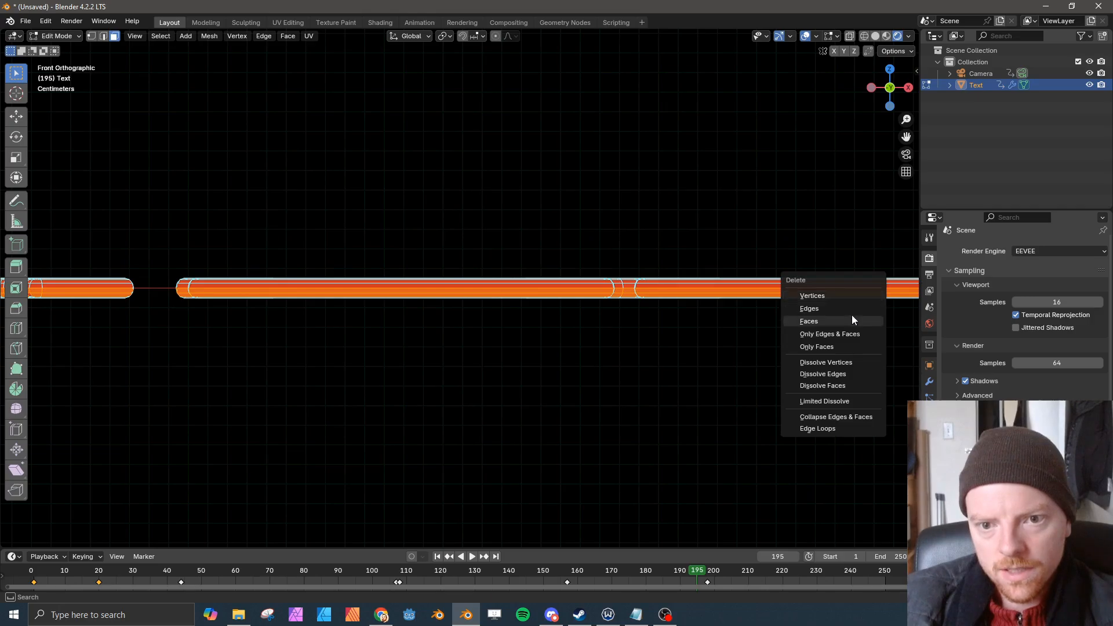
{"action": "left_click", "coordinate": [850, 320]}
{"action": "scroll", "coordinate": [783, 315], "scroll_direction": "down", "scroll_amount": 10}
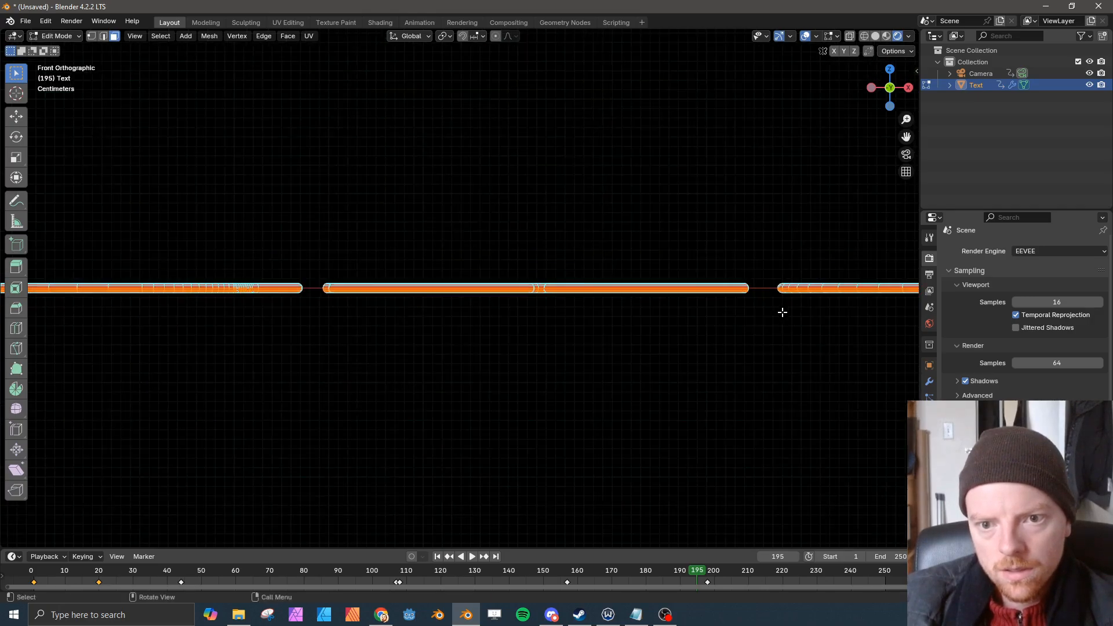
- Select the whole lower half of the title's outline tube through the mesh, grow the selection, delete it and return to Object Mode
{"action": "left_click_drag", "start_coordinate": [878, 340], "coordinate": [60, 287]}
{"action": "scroll", "coordinate": [82, 284], "scroll_direction": "up", "scroll_amount": 6}
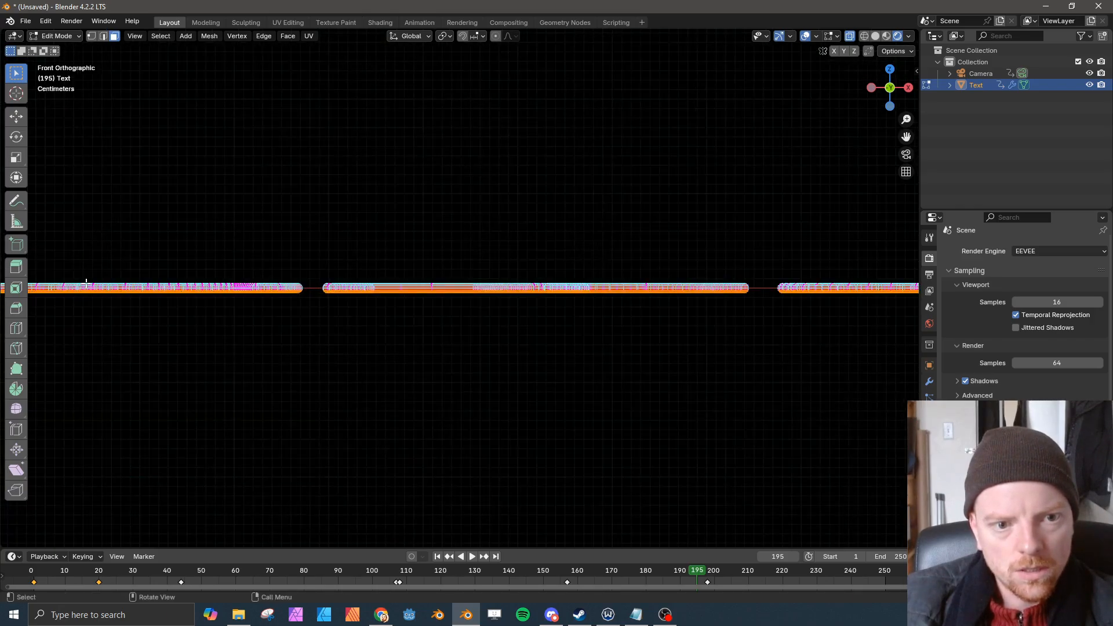
{"action": "key", "text": "ctrl+KP_Add"}
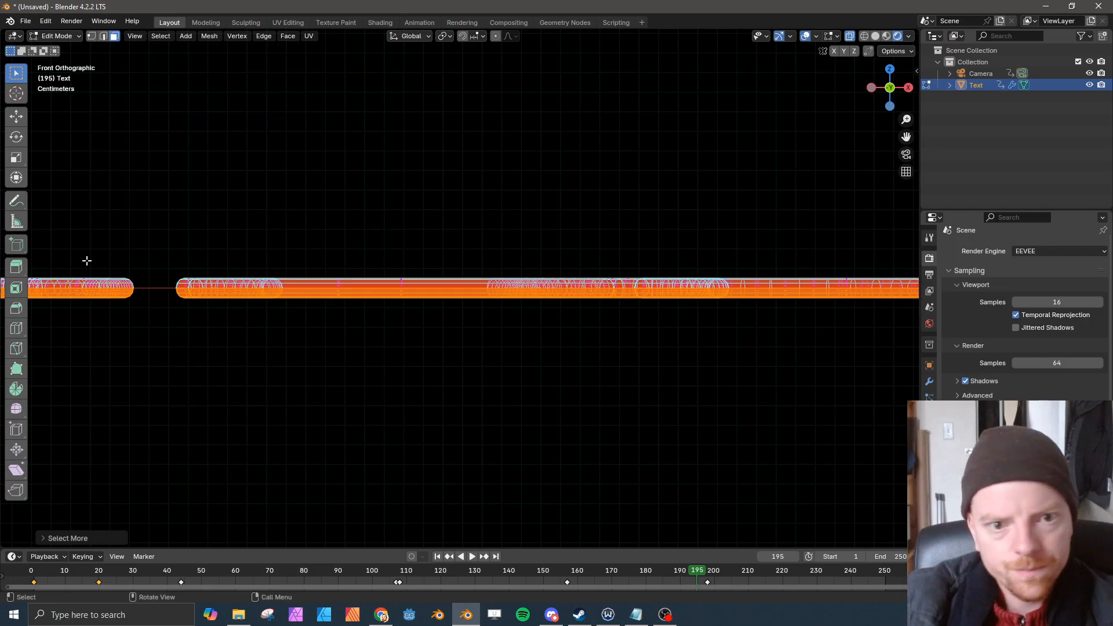
{"action": "key", "text": "x"}
{"action": "left_click", "coordinate": [88, 261]}
{"action": "key", "text": "Tab"}
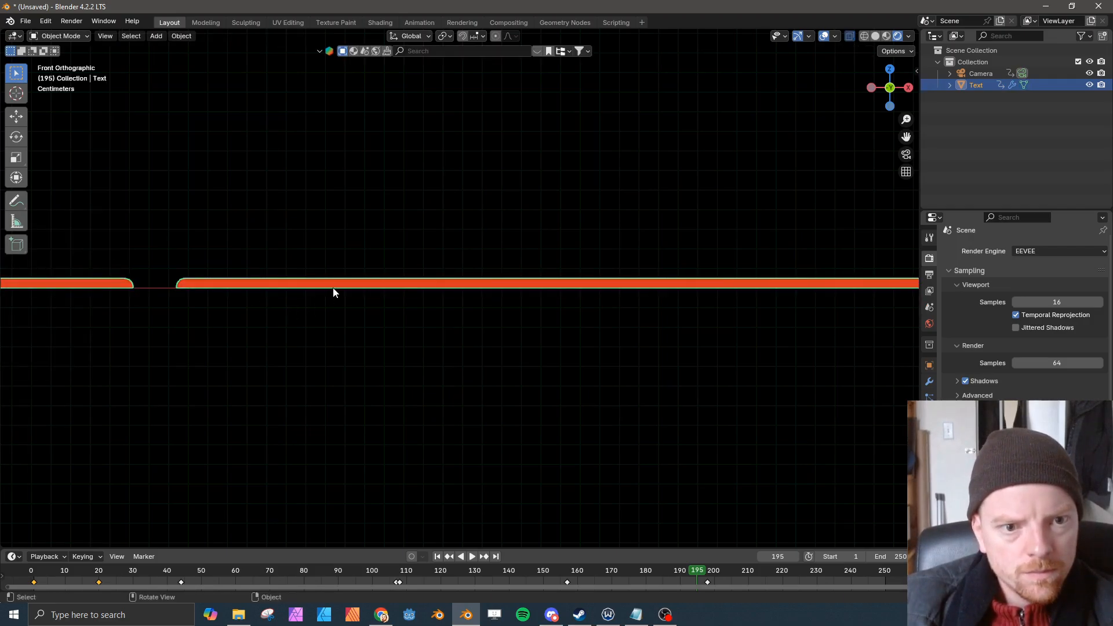
- View the title through the camera and play the animation from frame 1 to check the trimmed outline drawing on
{"action": "key", "text": "KP_7"}
{"action": "scroll", "coordinate": [346, 373], "scroll_direction": "down", "scroll_amount": 4}
{"action": "key", "text": "KP_0"}
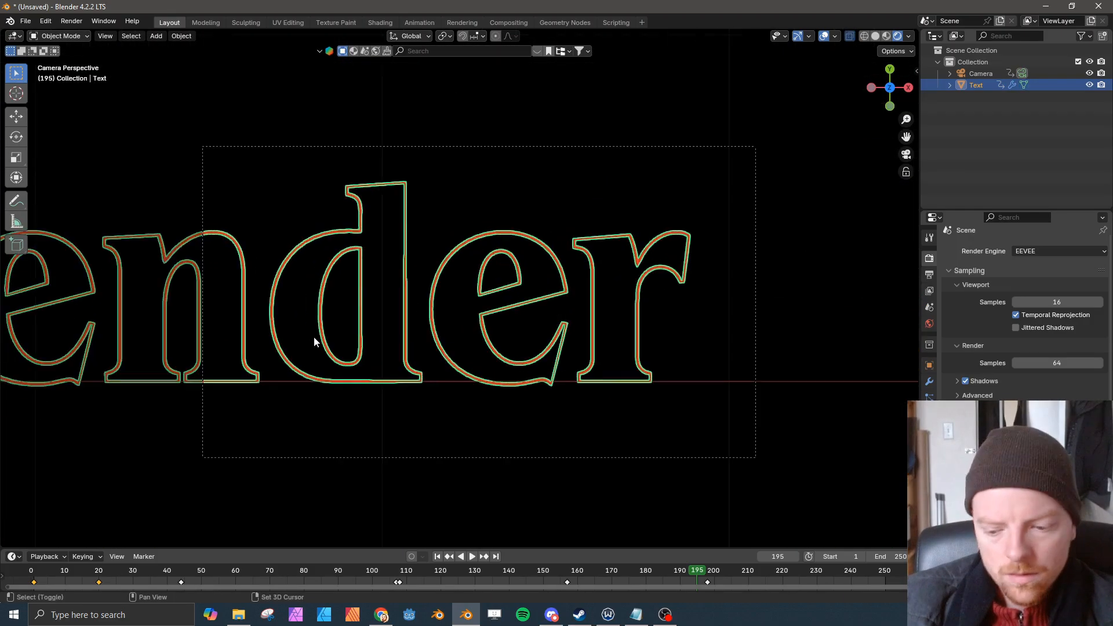
{"action": "key", "text": "shift+Left"}
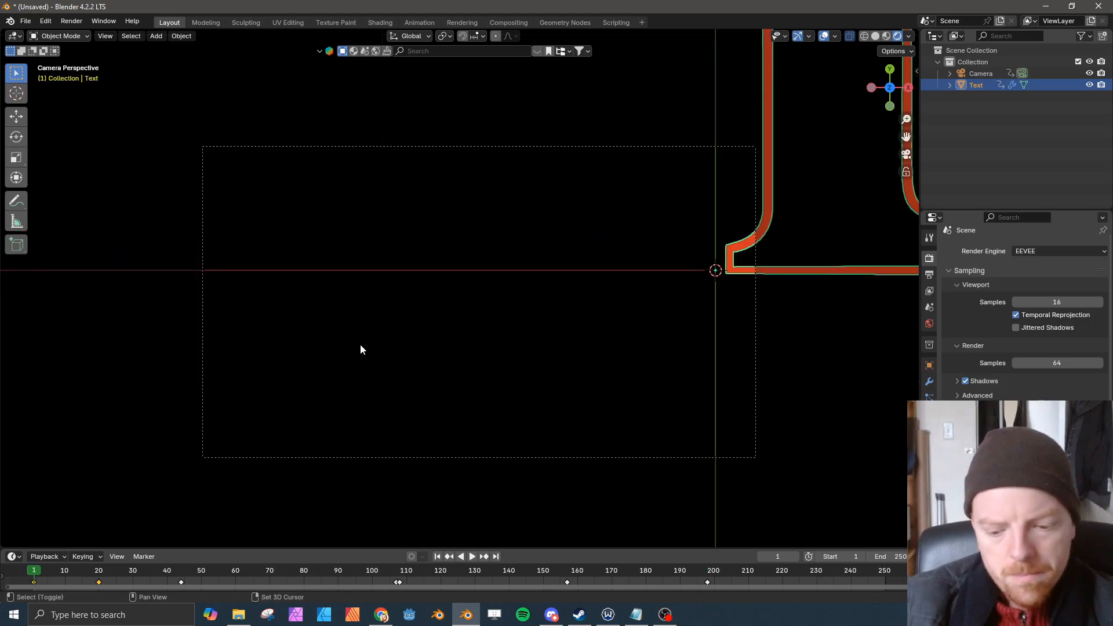
{"action": "key", "text": "space"}
{"action": "key", "text": "space"}
{"action": "scroll", "coordinate": [412, 349], "scroll_direction": "up", "scroll_amount": 3}
{"action": "key", "text": "space"}
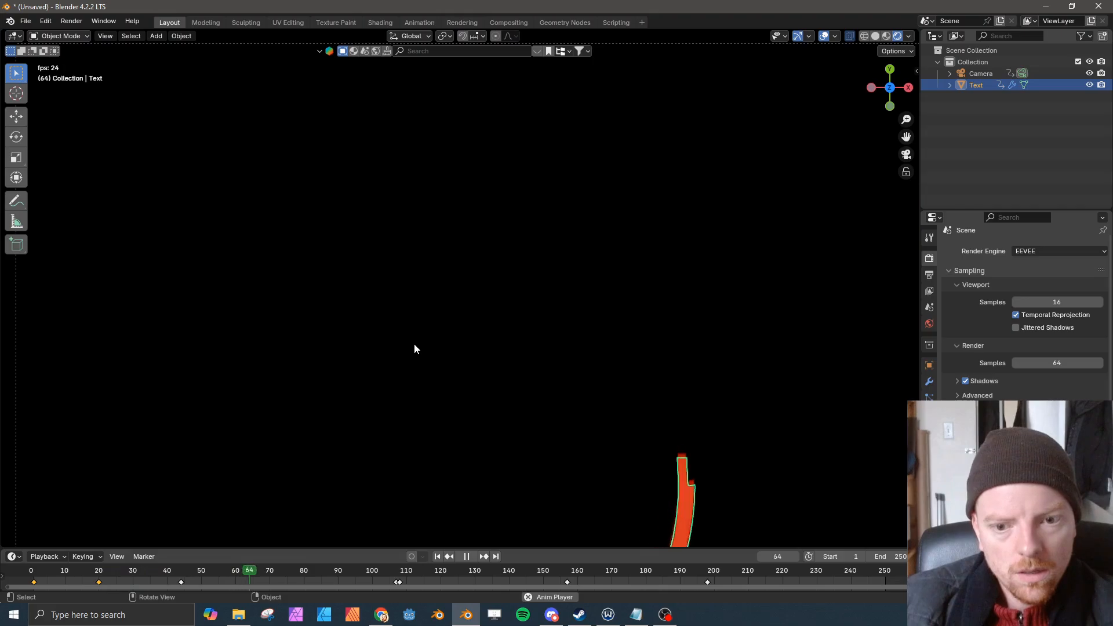
{"action": "key", "text": "space"}
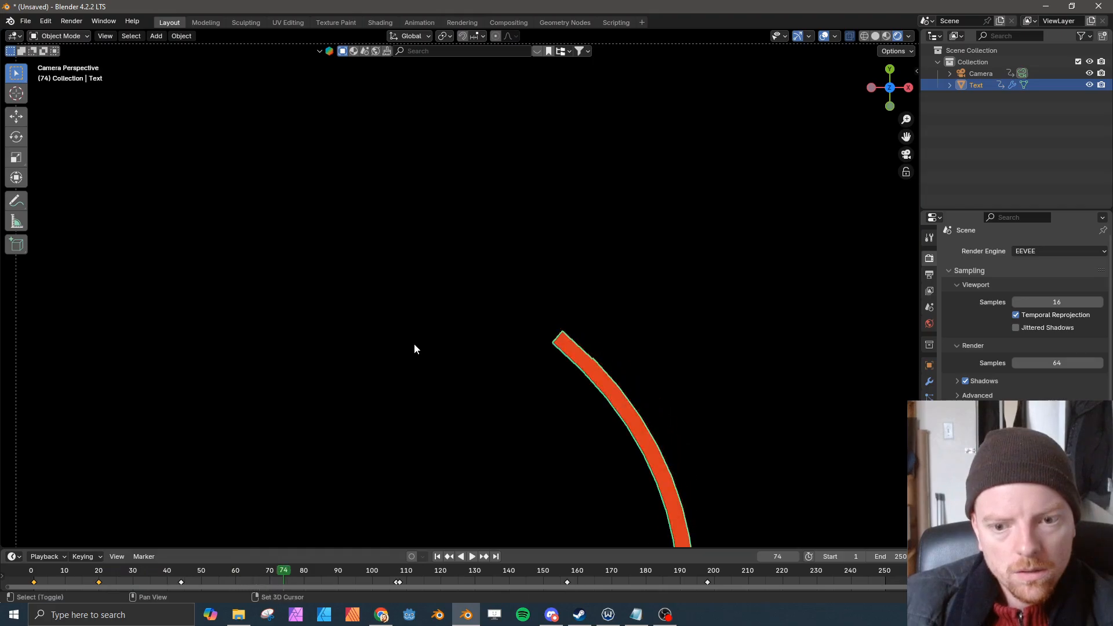
- Switch to the Compositing workspace and go to frame 11 to preview the glare
{"action": "left_click", "coordinate": [507, 23]}
{"action": "left_click_drag", "start_coordinate": [307, 457], "coordinate": [164, 457]}
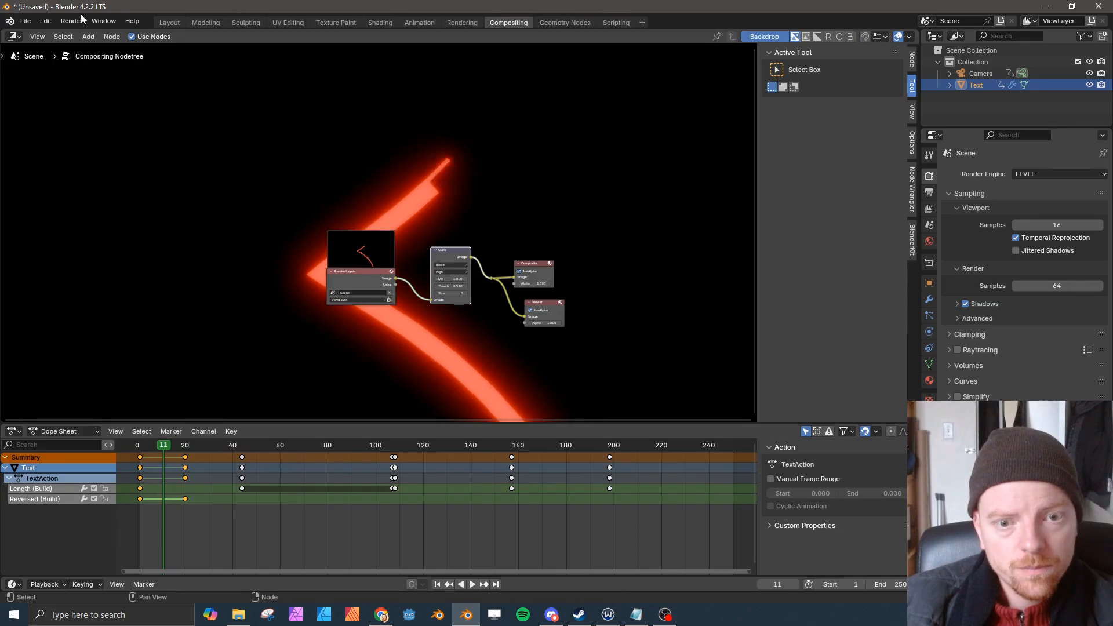
{"action": "scroll", "coordinate": [383, 331], "scroll_direction": "up", "scroll_amount": 3}
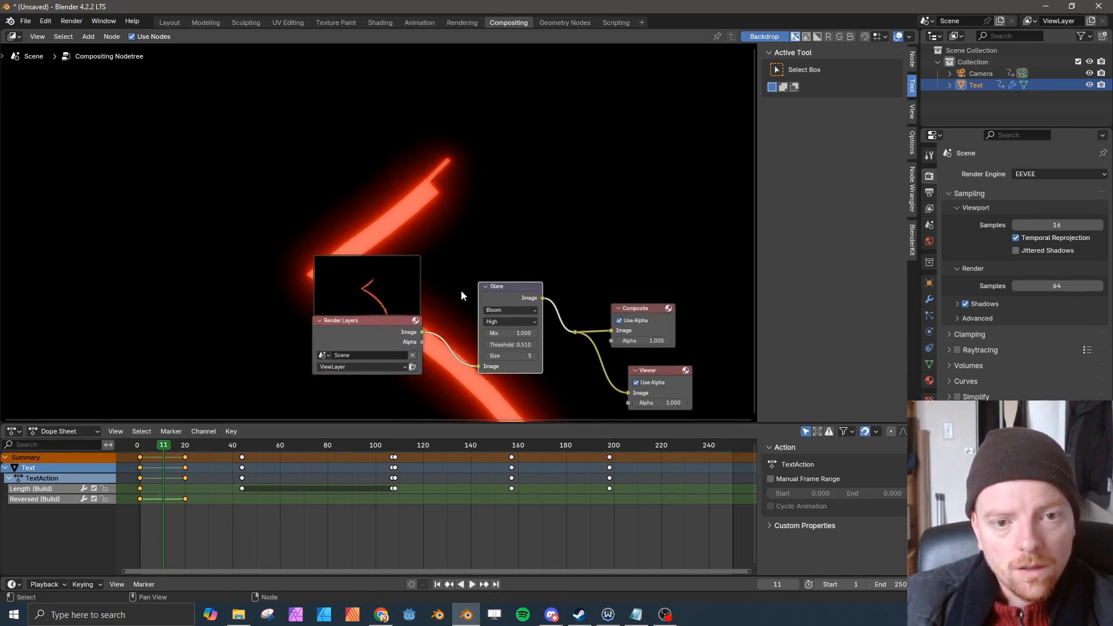
- Move the Render Layers node away from the Glare node and insert a Blur node between them
{"action": "left_click_drag", "start_coordinate": [385, 325], "coordinate": [235, 333]}
{"action": "key", "text": "shift+a"}
{"action": "mouse_move", "coordinate": [329, 370]}
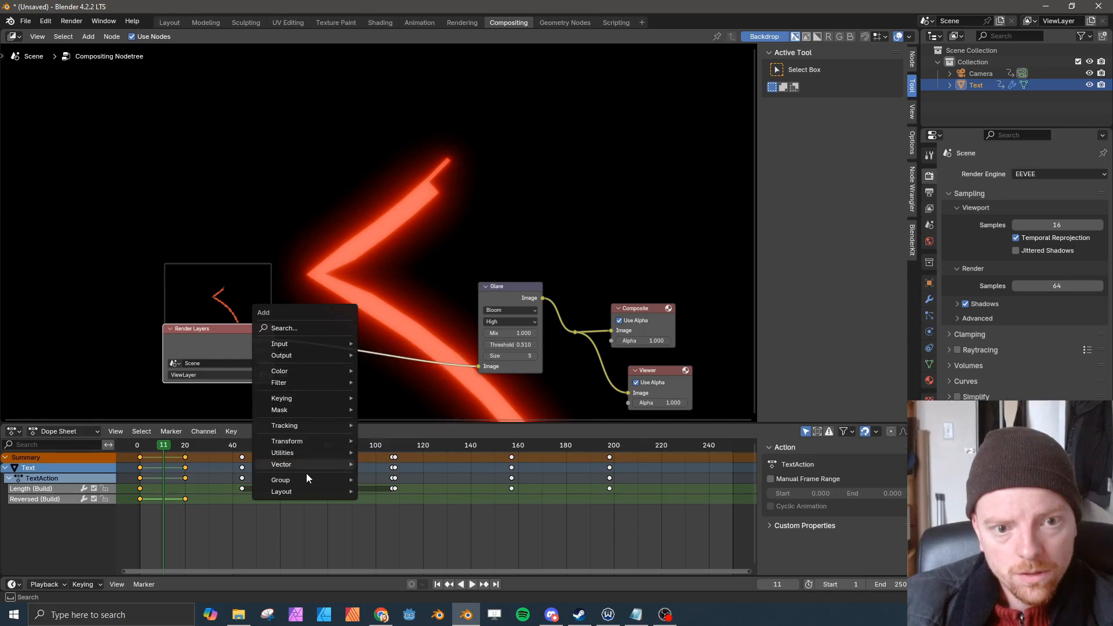
{"action": "mouse_move", "coordinate": [461, 382]}
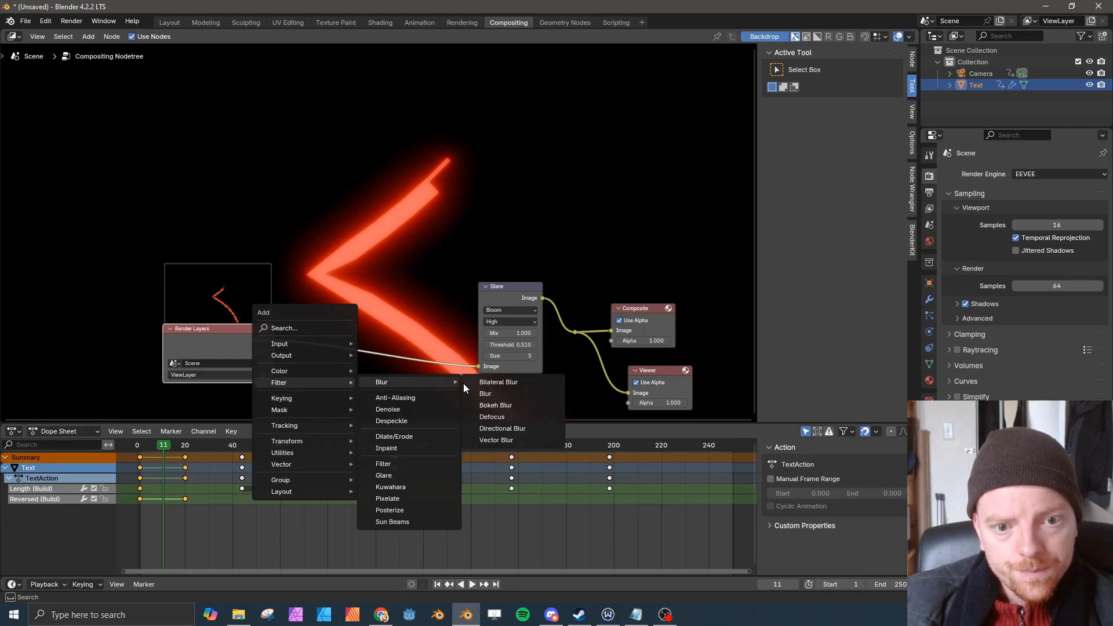
{"action": "left_click", "coordinate": [499, 392]}
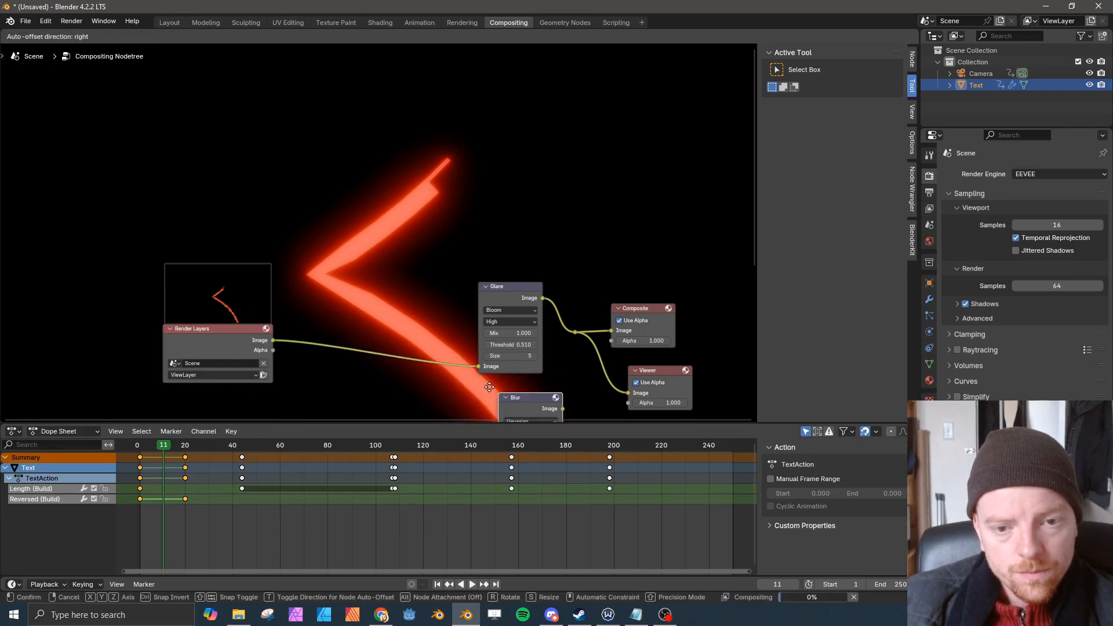
{"action": "left_click", "coordinate": [336, 351]}
- Set the Blur node's X and Y size to 24
{"action": "mouse_move", "coordinate": [339, 363]}
{"action": "left_mouse_down"}
{"action": "mouse_move", "coordinate": [374, 374]}
{"action": "mouse_move", "coordinate": [310, 374]}
{"action": "mouse_move", "coordinate": [338, 365]}
{"action": "left_mouse_up"}
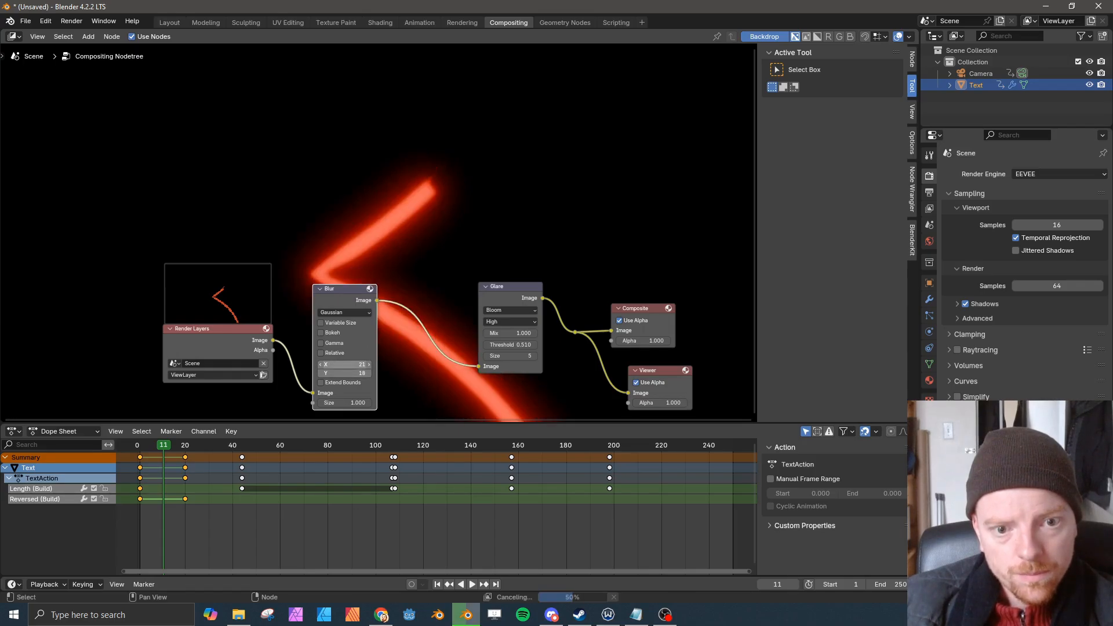
{"action": "left_click_drag", "start_coordinate": [338, 364], "coordinate": [340, 368]}
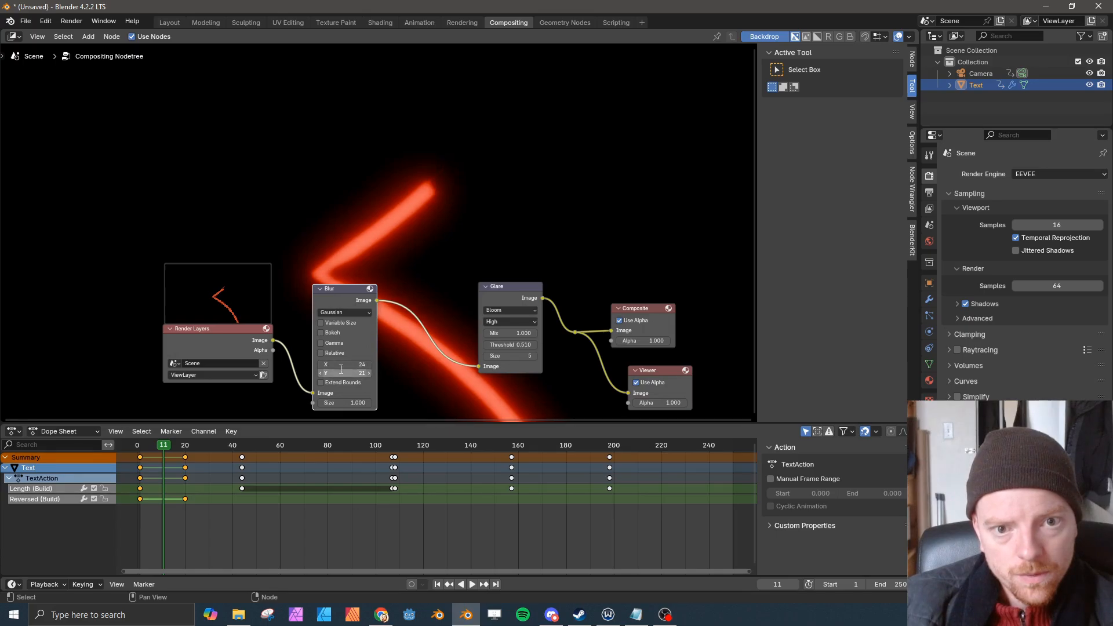
{"action": "key", "text": "Return"}
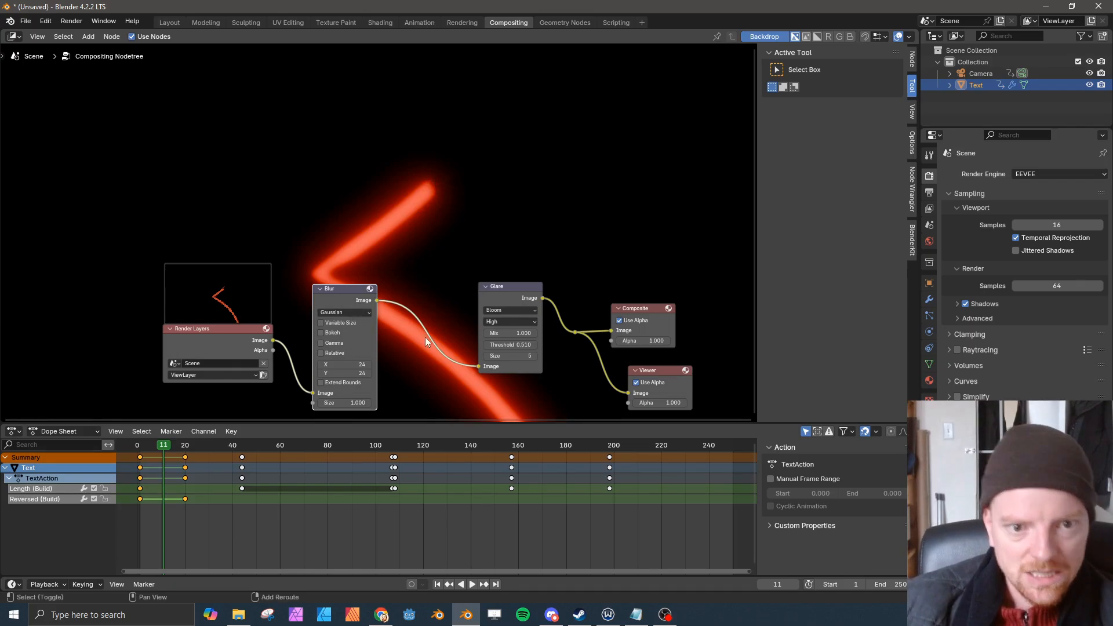
{"action": "key", "text": "shift+a"}
{"action": "type", "text": "levels"}
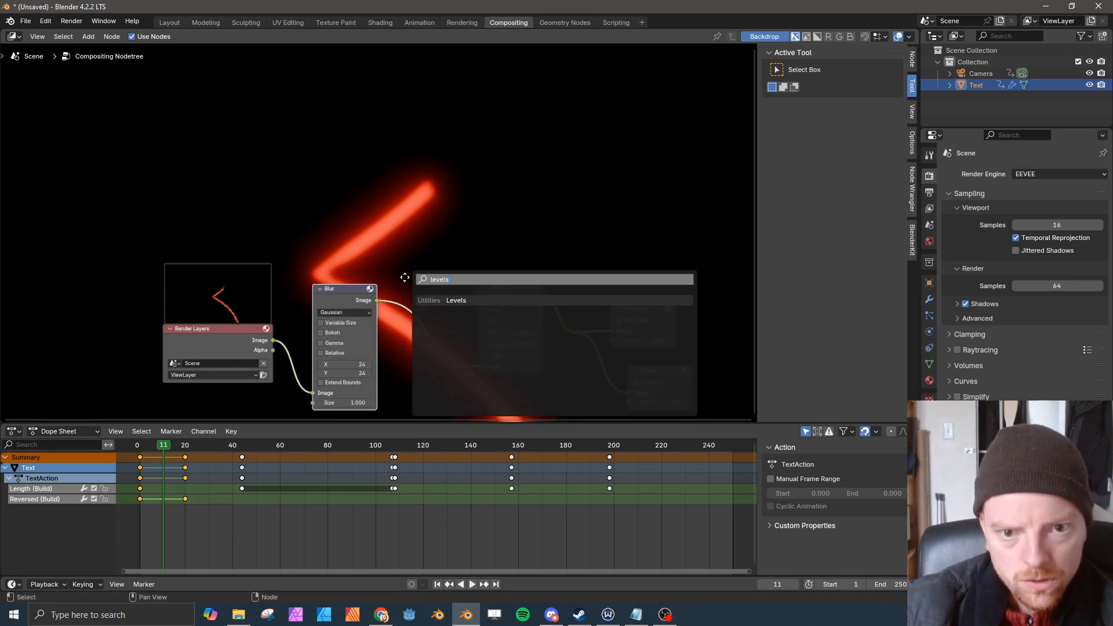
{"action": "key", "text": "Return"}
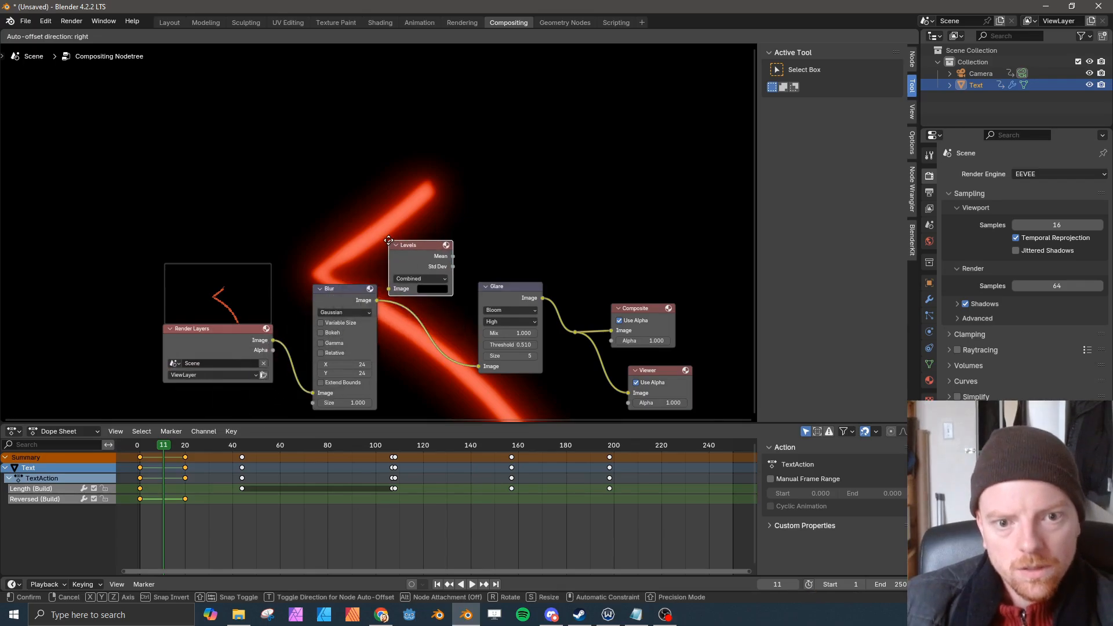
{"action": "key", "text": "Escape"}
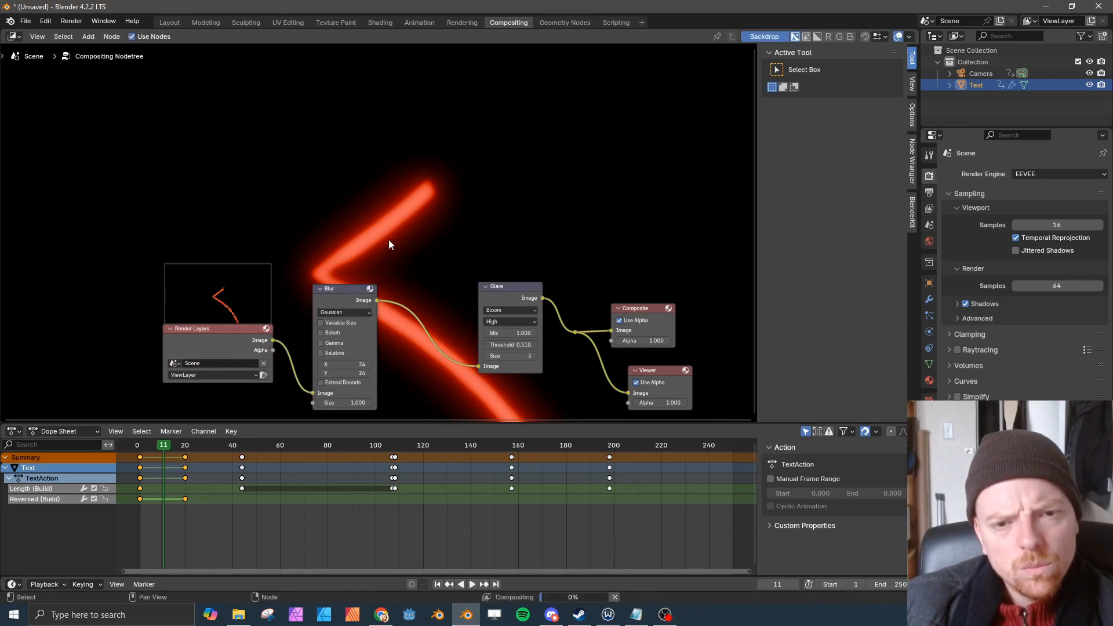
- Insert a Color Ramp node between the Blur and Glare nodes
{"action": "key", "text": "shift+a"}
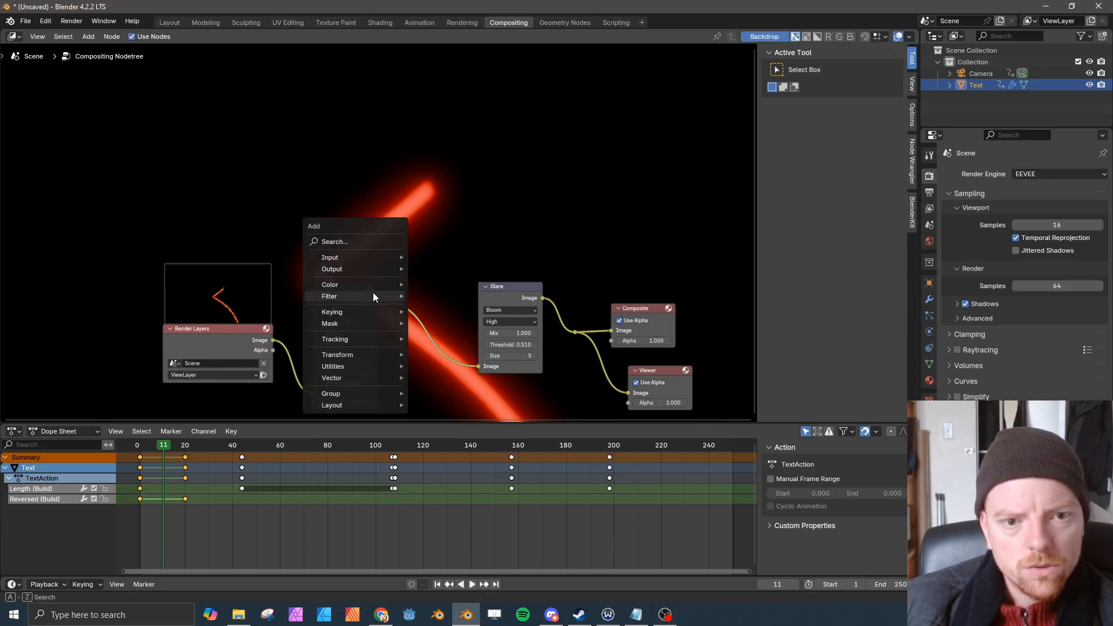
{"action": "left_click", "coordinate": [379, 242]}
{"action": "type", "text": "color"}
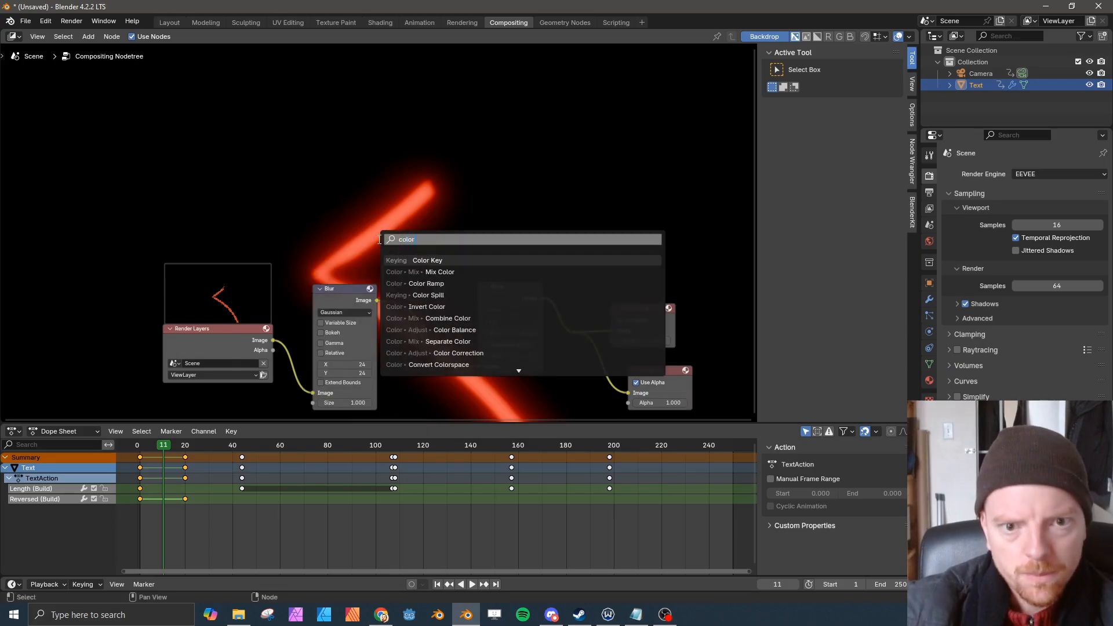
{"action": "key", "text": "Down"}
{"action": "key", "text": "Return"}
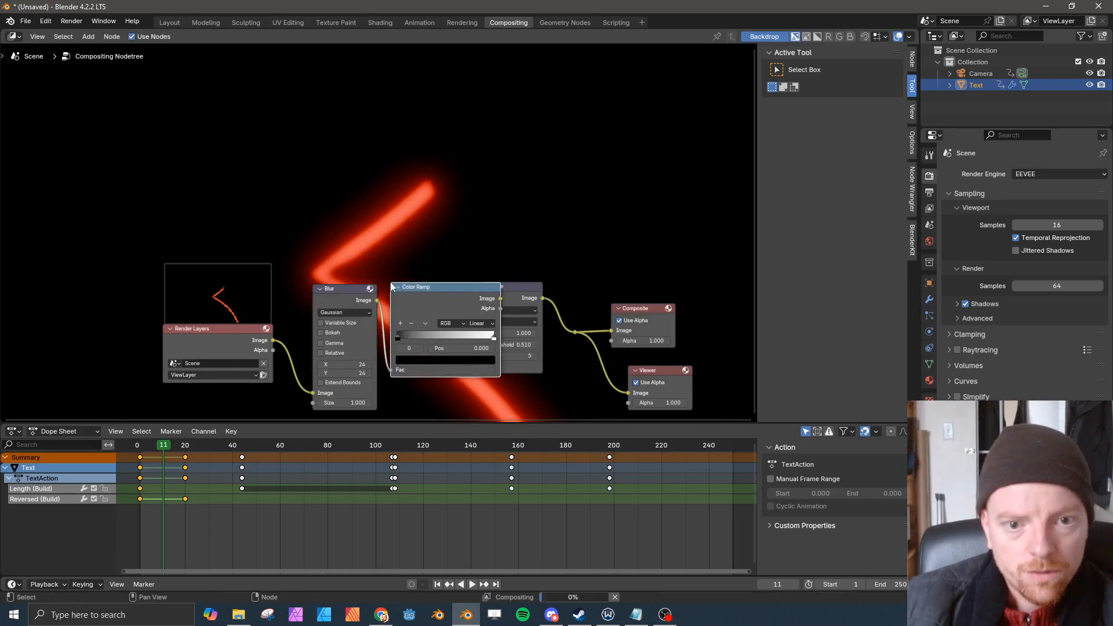
{"action": "left_click", "coordinate": [403, 346]}
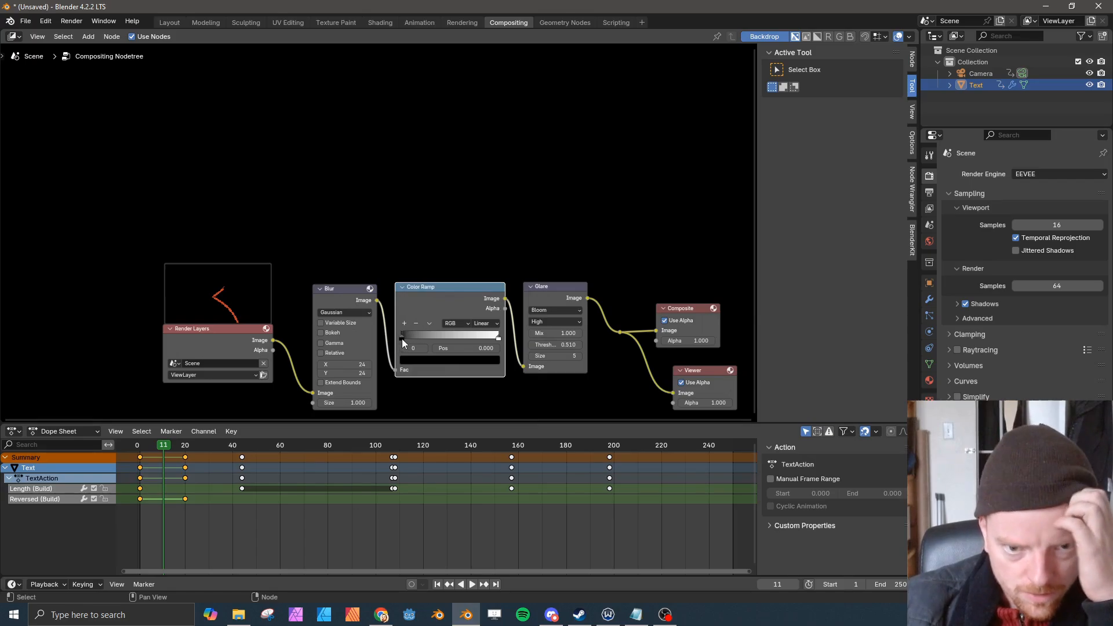
- Recolor the ramp's white stop to red at position 0.191 and move the black stop to position 0.123
{"action": "mouse_move", "coordinate": [498, 337]}
{"action": "left_mouse_down"}
{"action": "mouse_move", "coordinate": [464, 342]}
{"action": "mouse_move", "coordinate": [485, 339]}
{"action": "left_mouse_up"}
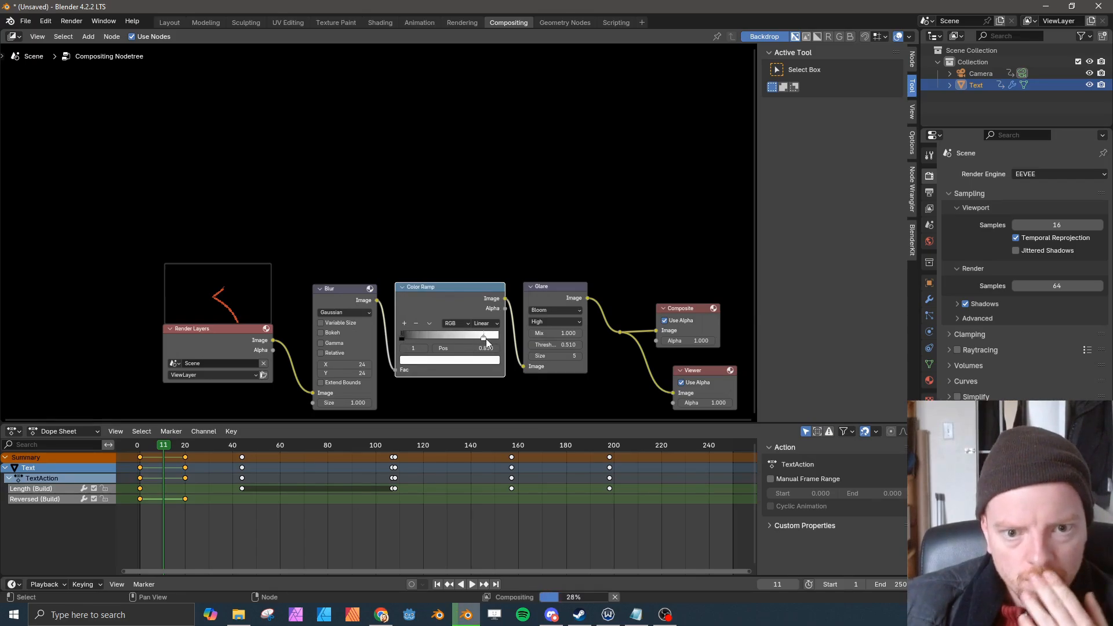
{"action": "left_click", "coordinate": [485, 359]}
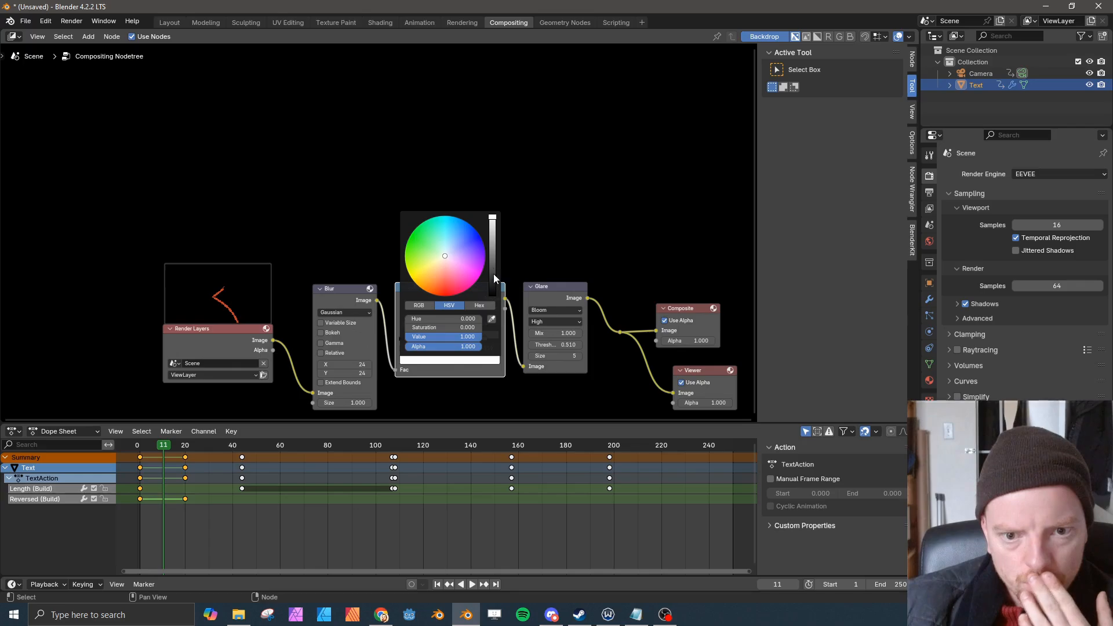
{"action": "left_click", "coordinate": [445, 285]}
{"action": "left_click_drag", "start_coordinate": [487, 338], "coordinate": [421, 342]}
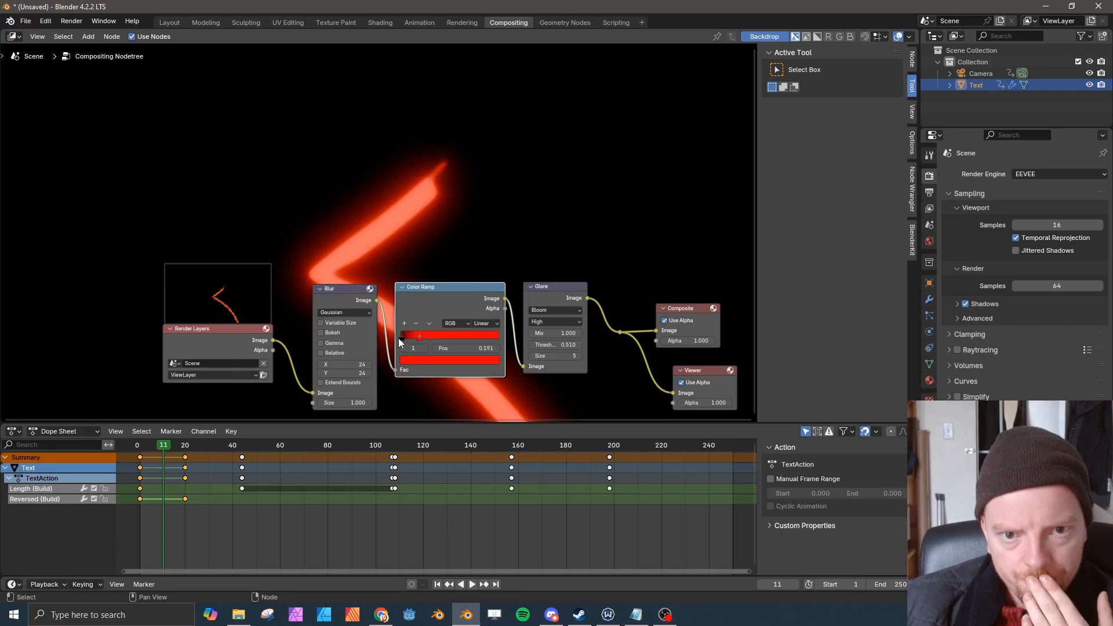
{"action": "left_click_drag", "start_coordinate": [405, 339], "coordinate": [414, 336]}
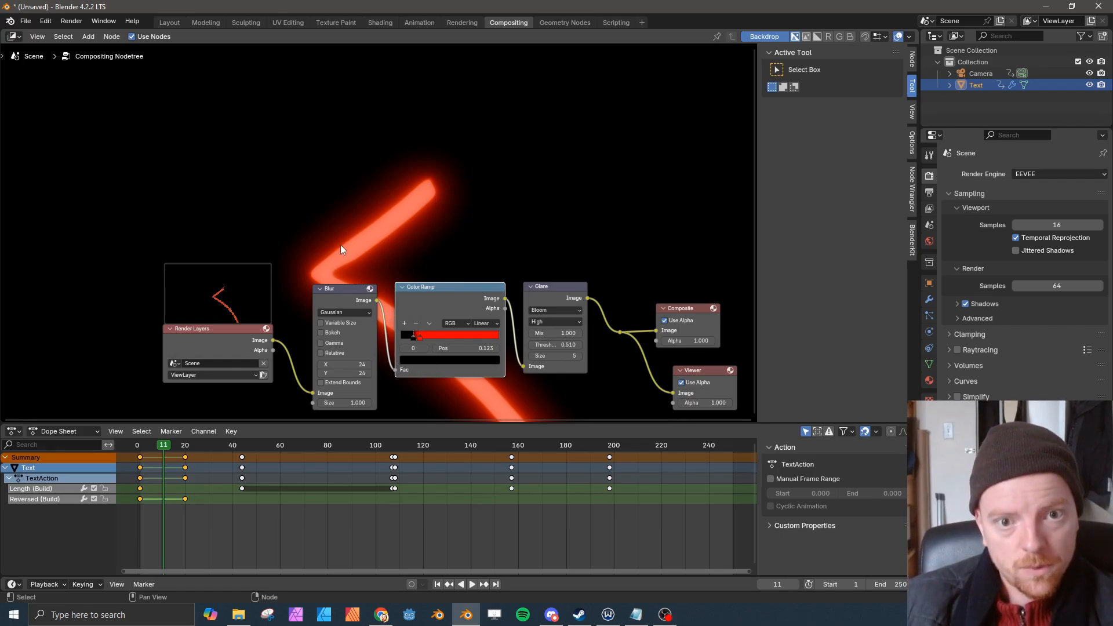
- Render the animation with the new compositing nodes and close the render window
{"action": "key", "text": "ctrl+s"}
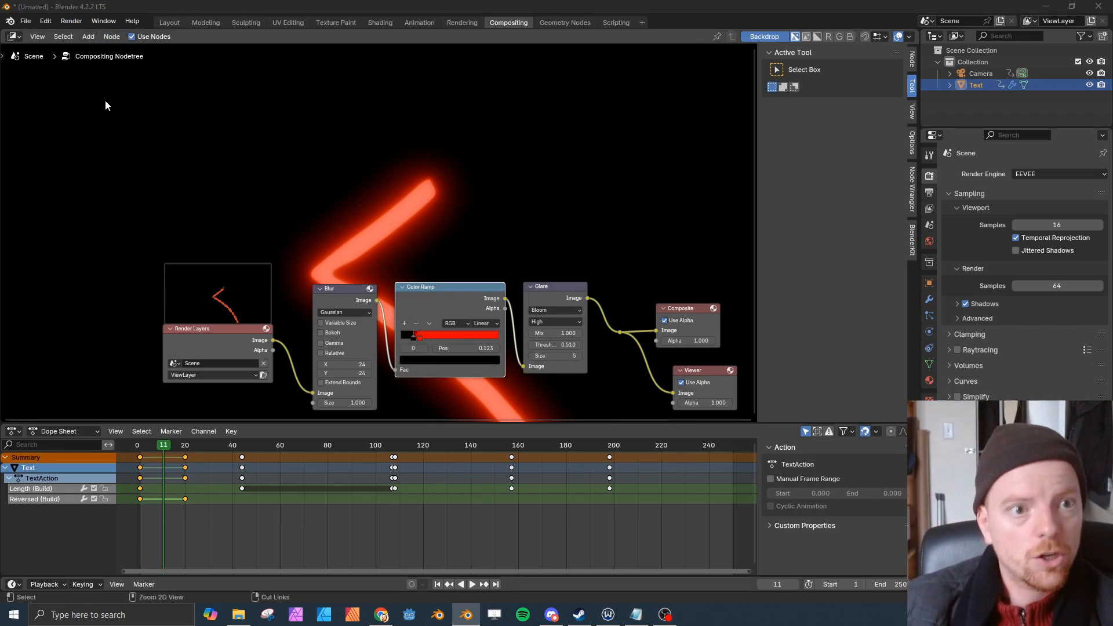
{"action": "left_click", "coordinate": [803, 457]}
{"action": "left_click", "coordinate": [84, 23]}
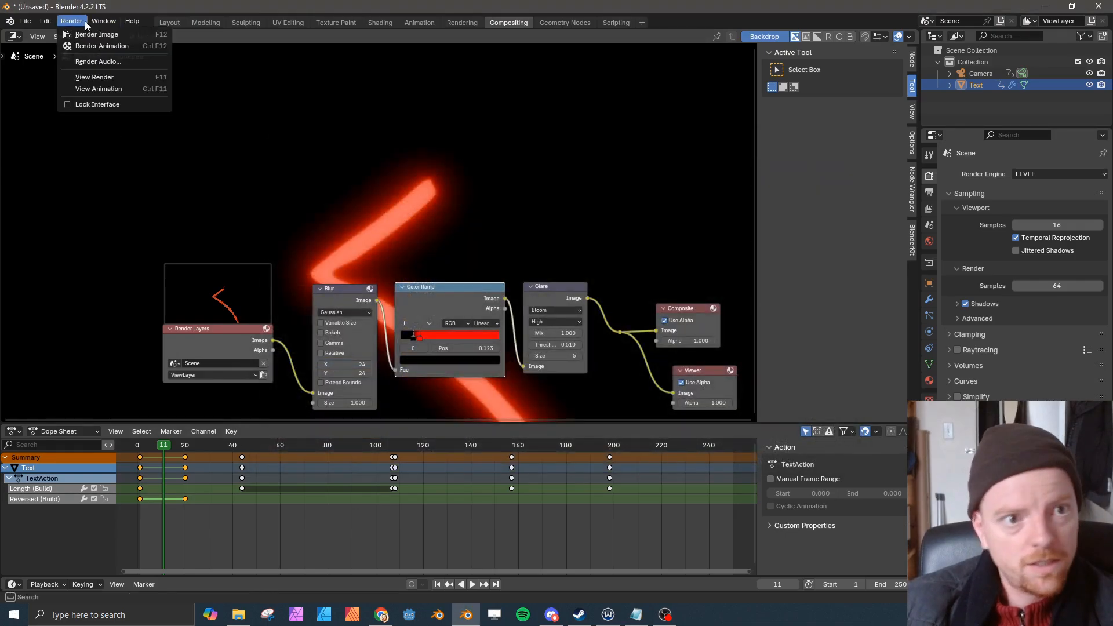
{"action": "left_click", "coordinate": [88, 47]}
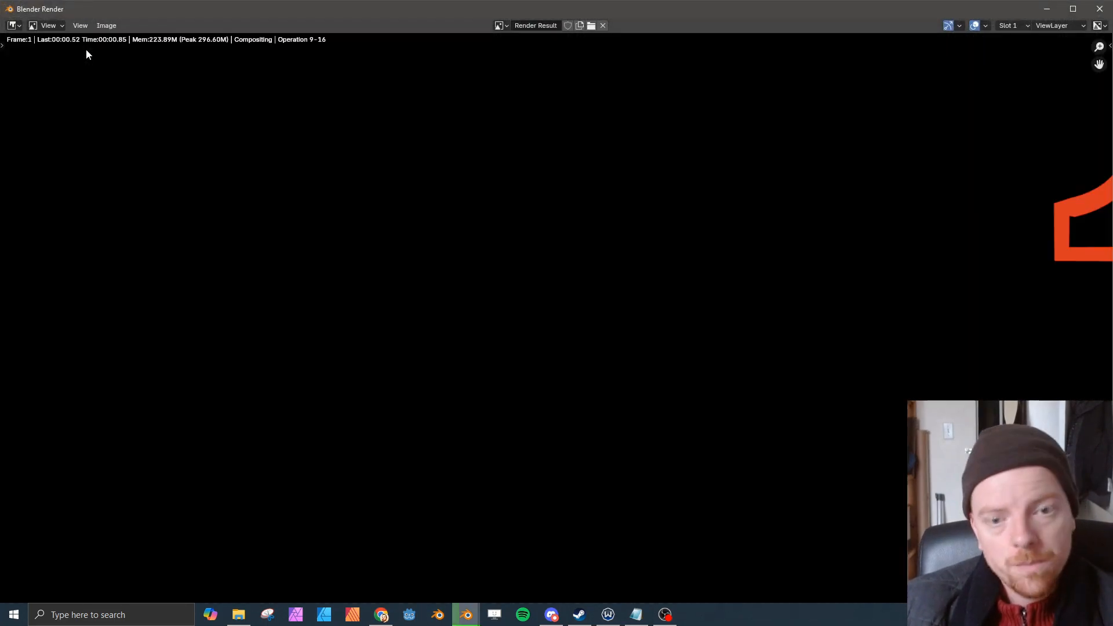
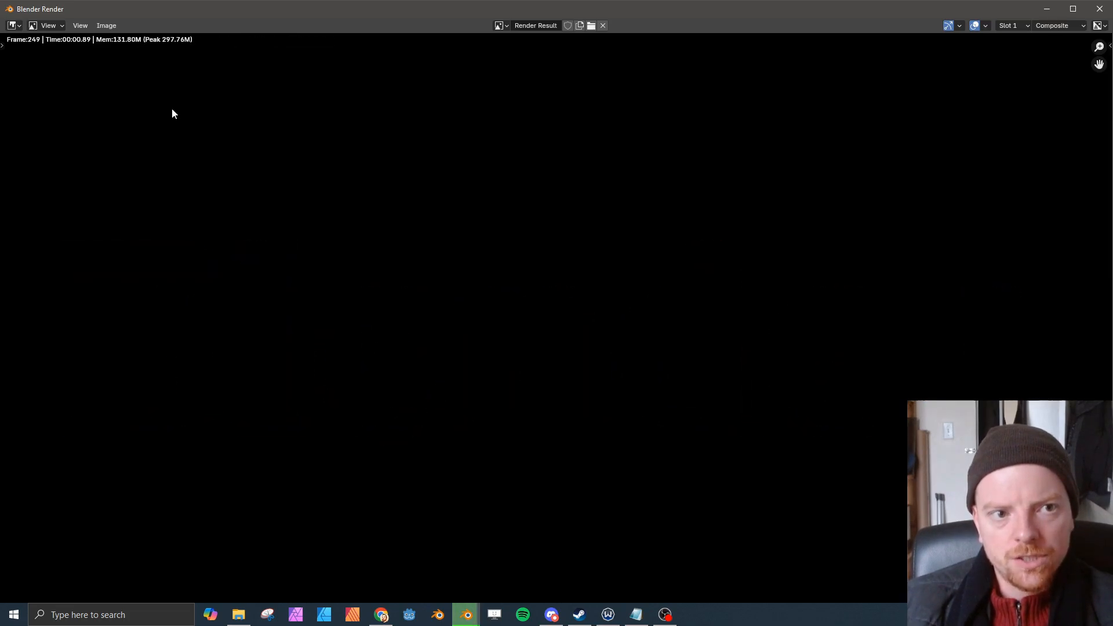
{"action": "left_click", "coordinate": [1099, 9]}
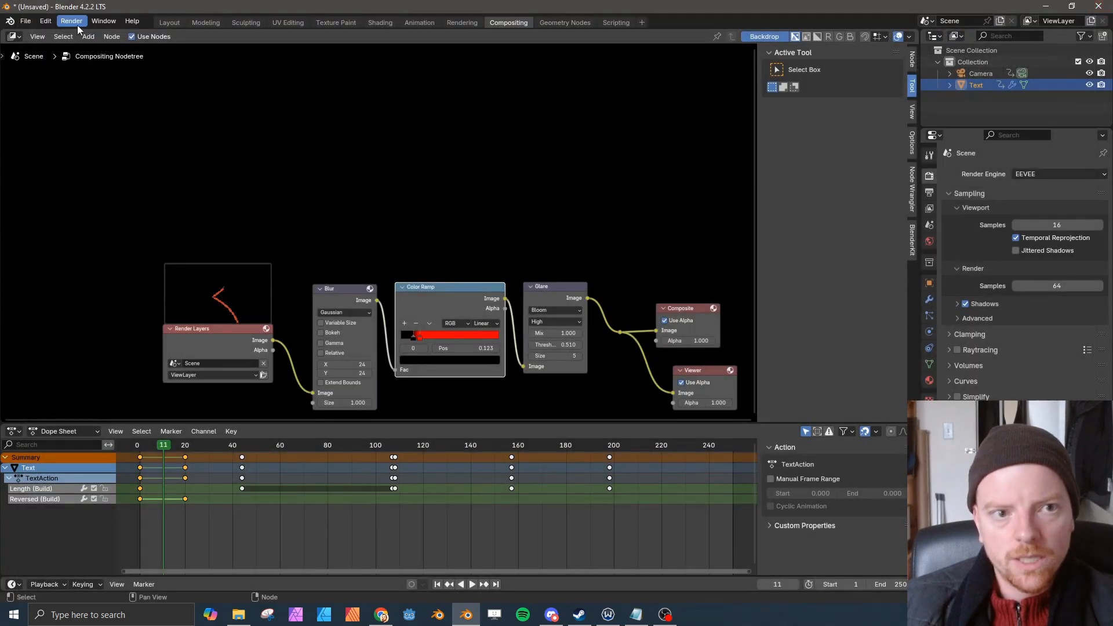
- Play back the rendered animation in an enlarged player window and close it
{"action": "left_click", "coordinate": [78, 27]}
{"action": "left_click", "coordinate": [93, 89]}
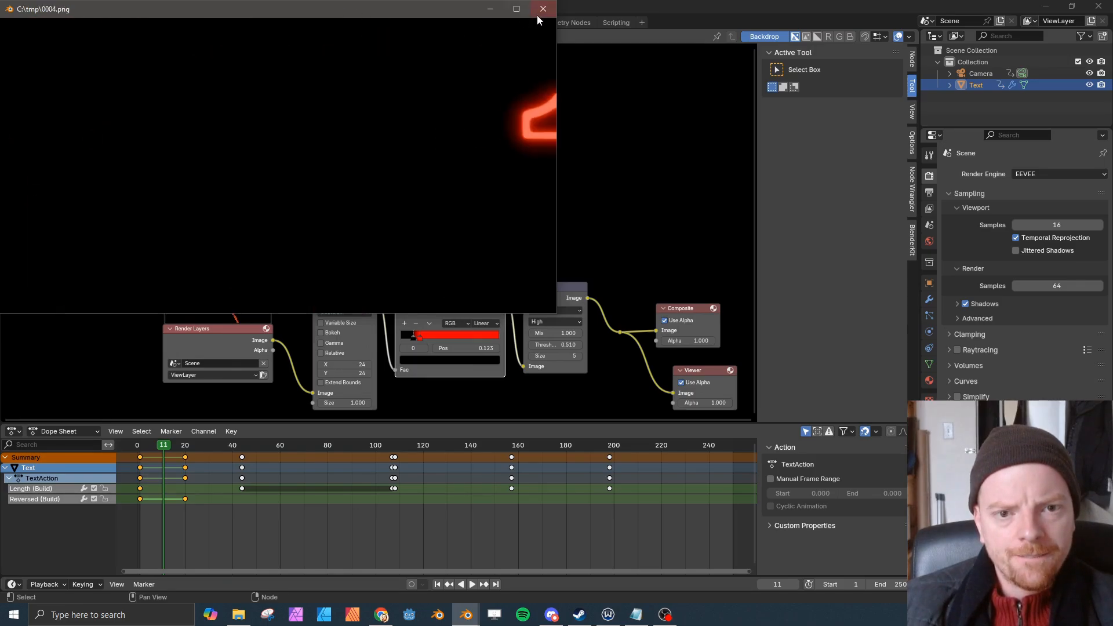
{"action": "left_click", "coordinate": [516, 9]}
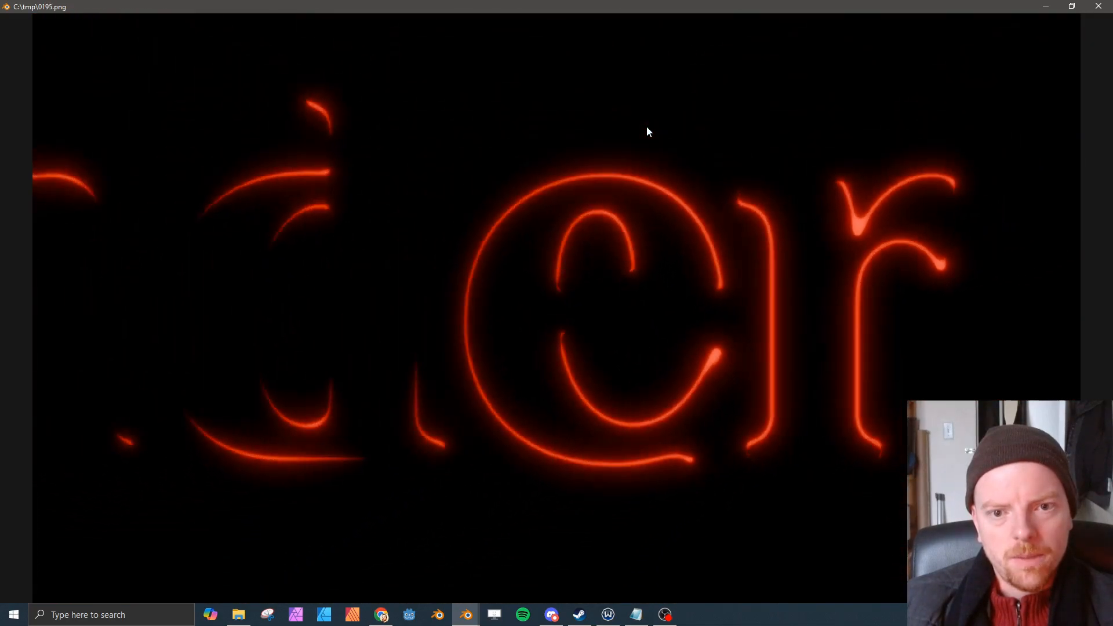
{"action": "left_click", "coordinate": [1099, 7]}
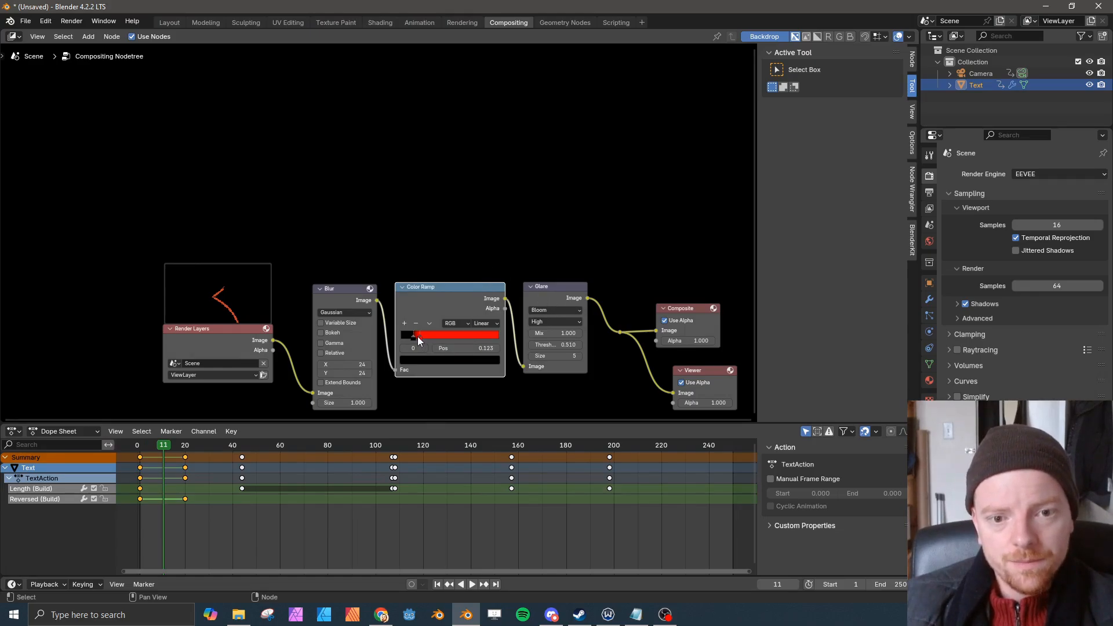
- At frame 223, set the Blur size to 12 and move the color ramp's red stop to position 0.127
{"action": "left_click", "coordinate": [684, 445]}
{"action": "key", "text": "space"}
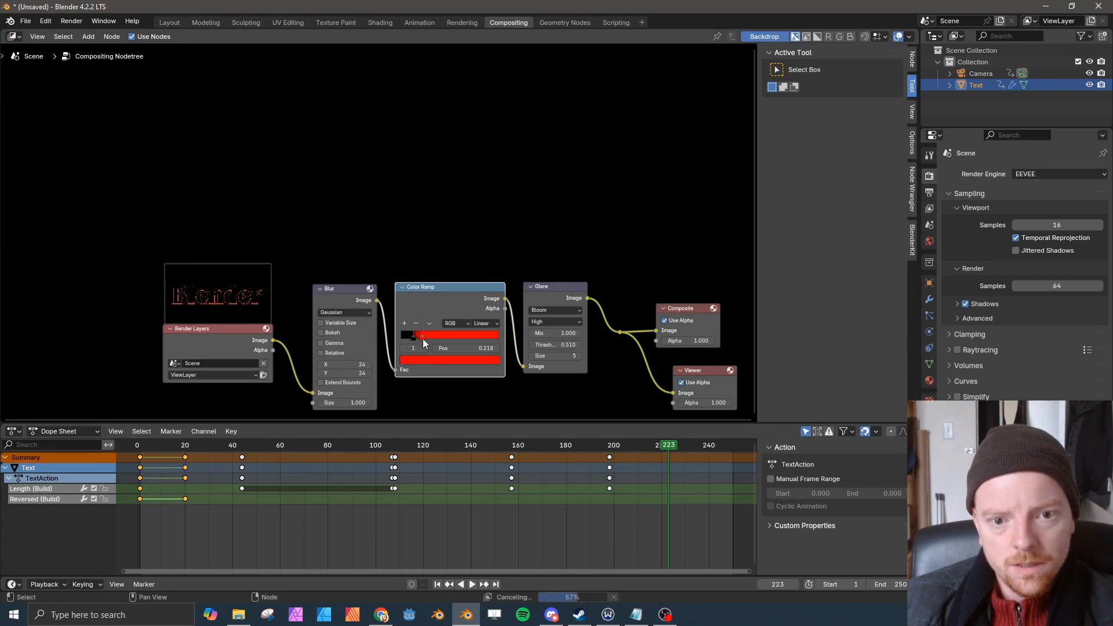
{"action": "left_click_drag", "start_coordinate": [430, 339], "coordinate": [412, 343]}
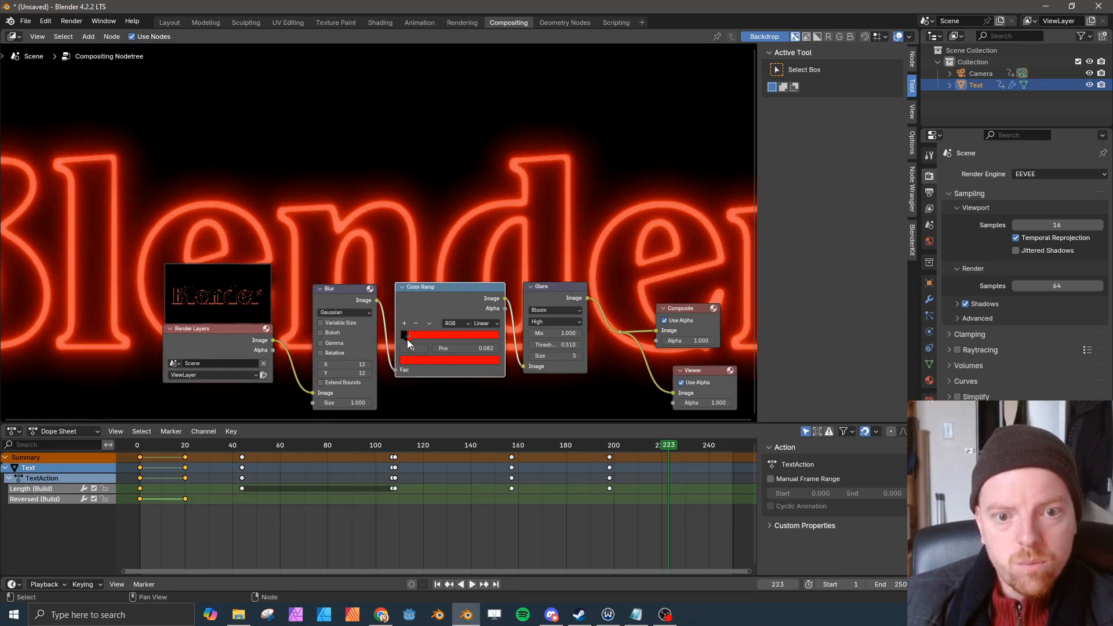
{"action": "left_click_drag", "start_coordinate": [406, 339], "coordinate": [411, 339]}
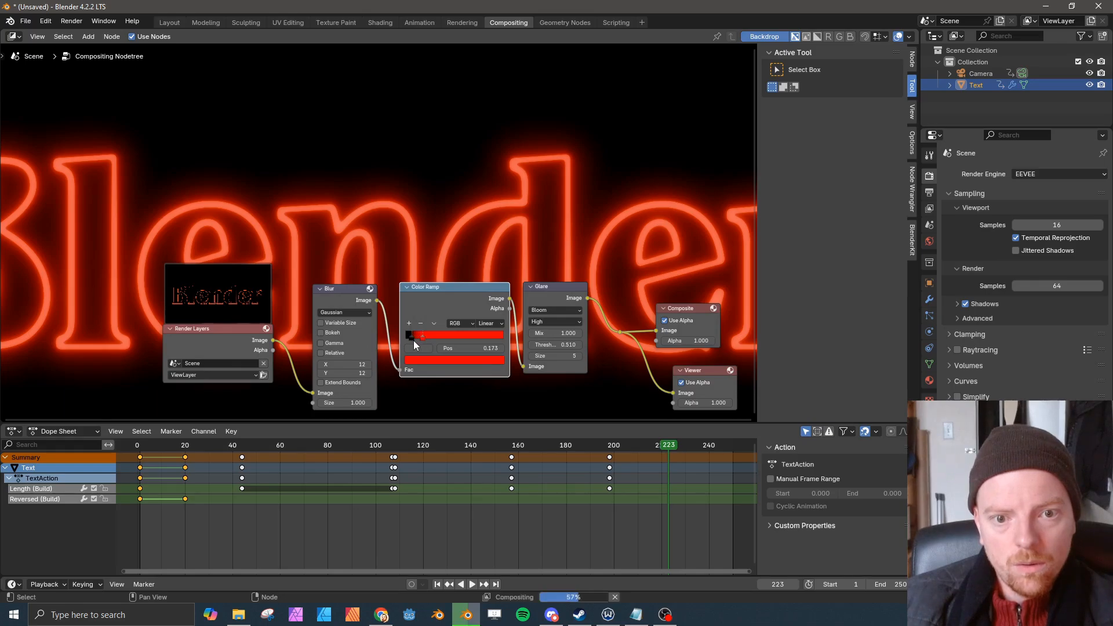
{"action": "left_click", "coordinate": [412, 340]}
{"action": "left_click_drag", "start_coordinate": [422, 339], "coordinate": [418, 338]}
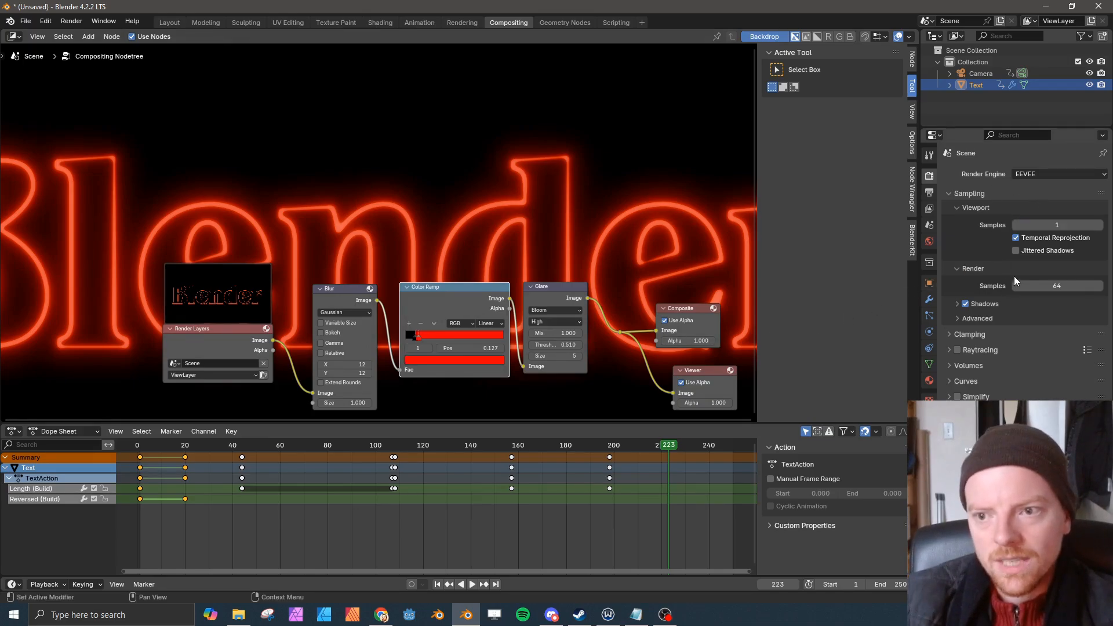
- Set the viewport and render samples to 1, render a still of the current frame, and close the render window
{"action": "key", "text": "Return"}
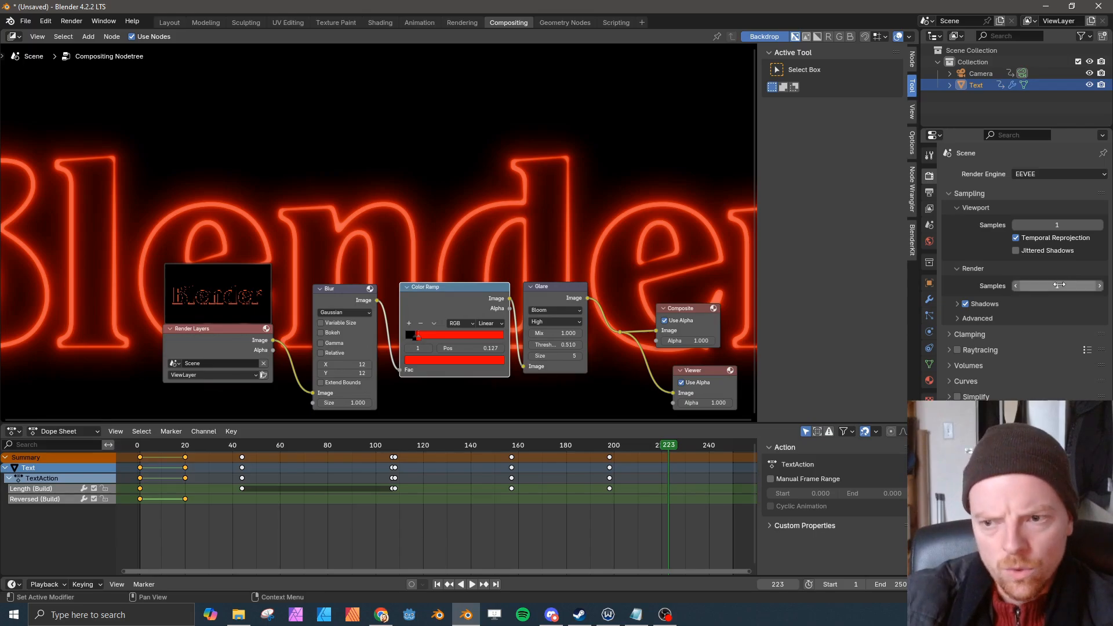
{"action": "left_click", "coordinate": [71, 21]}
{"action": "left_click", "coordinate": [81, 33]}
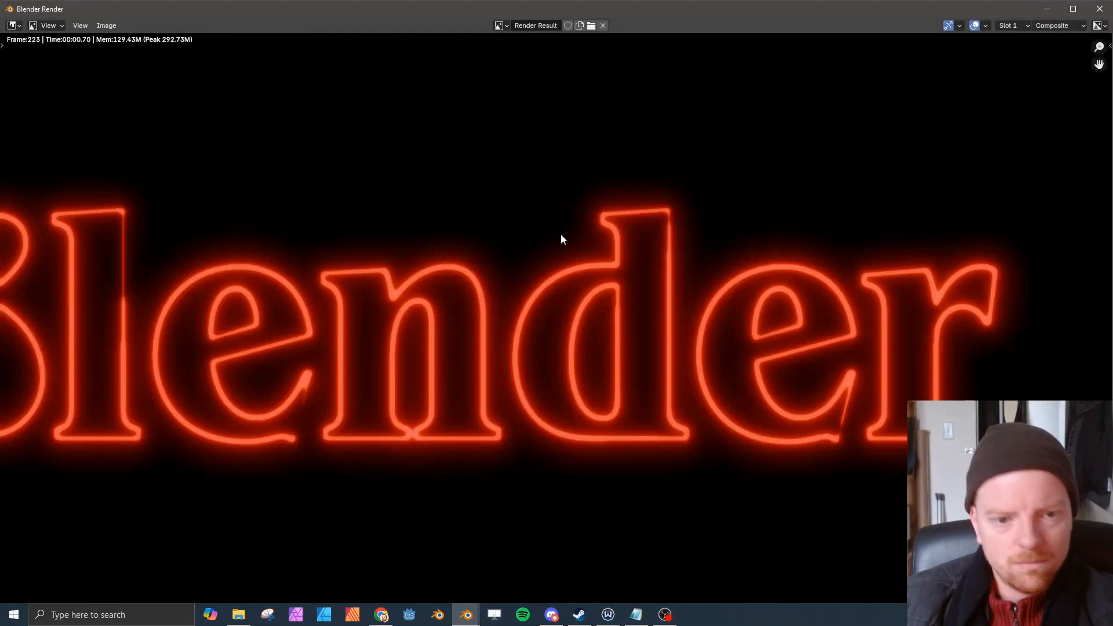
{"action": "left_click", "coordinate": [1100, 14]}
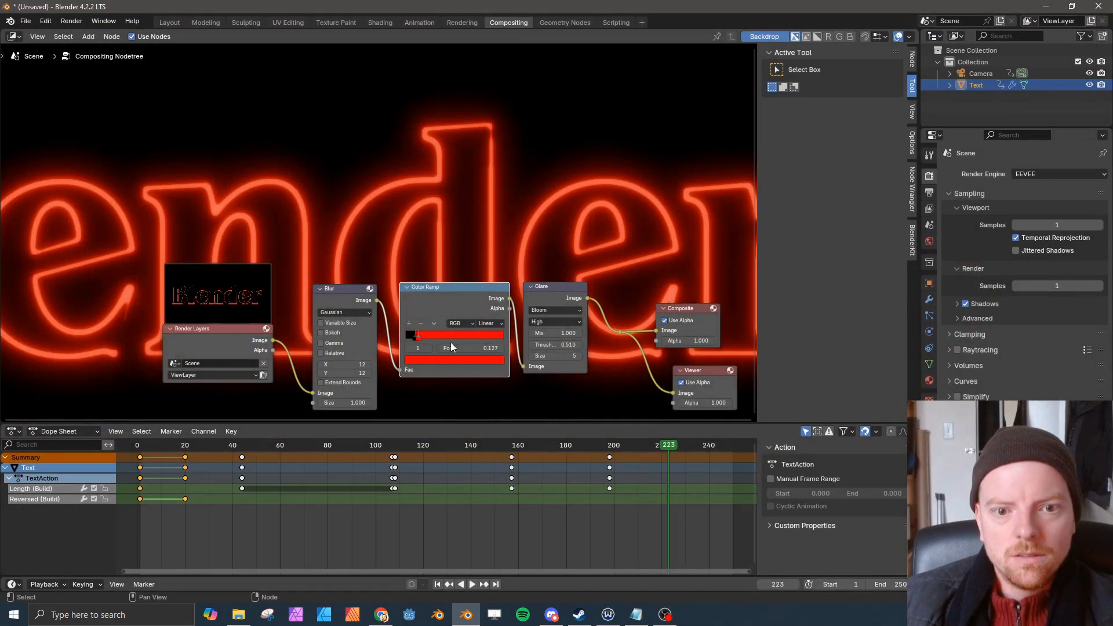
- Set the Blur node's X and Y size to 5
{"action": "scroll", "coordinate": [419, 258], "scroll_direction": "up", "scroll_amount": 3}
{"action": "middle_click_drag", "start_coordinate": [419, 259], "coordinate": [477, 421]}
{"action": "middle_click_drag", "start_coordinate": [185, 343], "coordinate": [180, 386]}
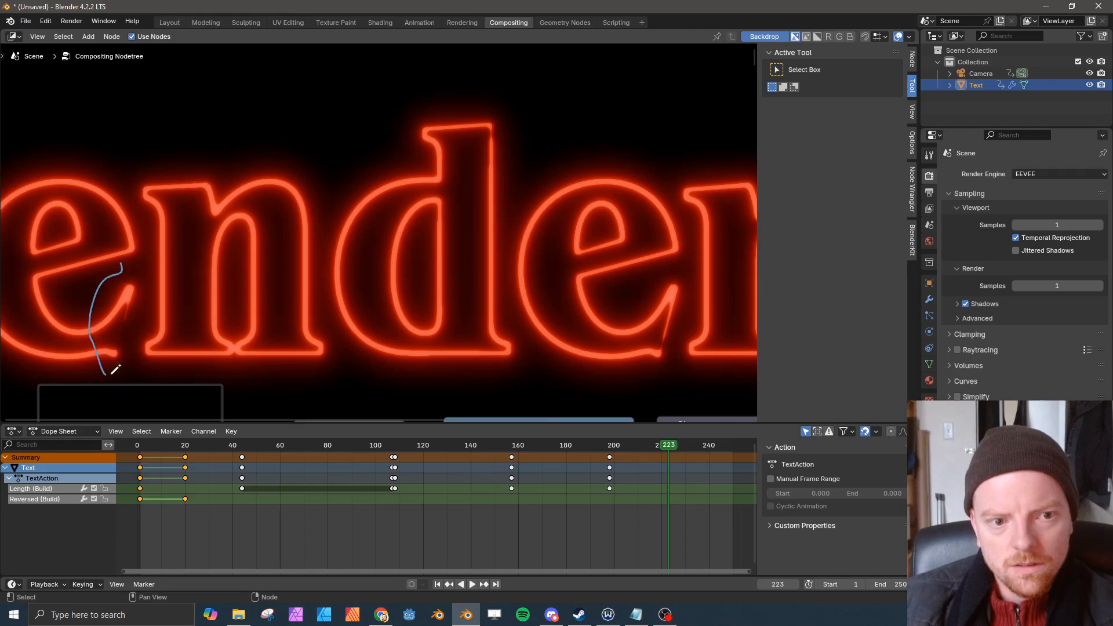
{"action": "middle_click_drag", "start_coordinate": [286, 380], "coordinate": [521, 157]}
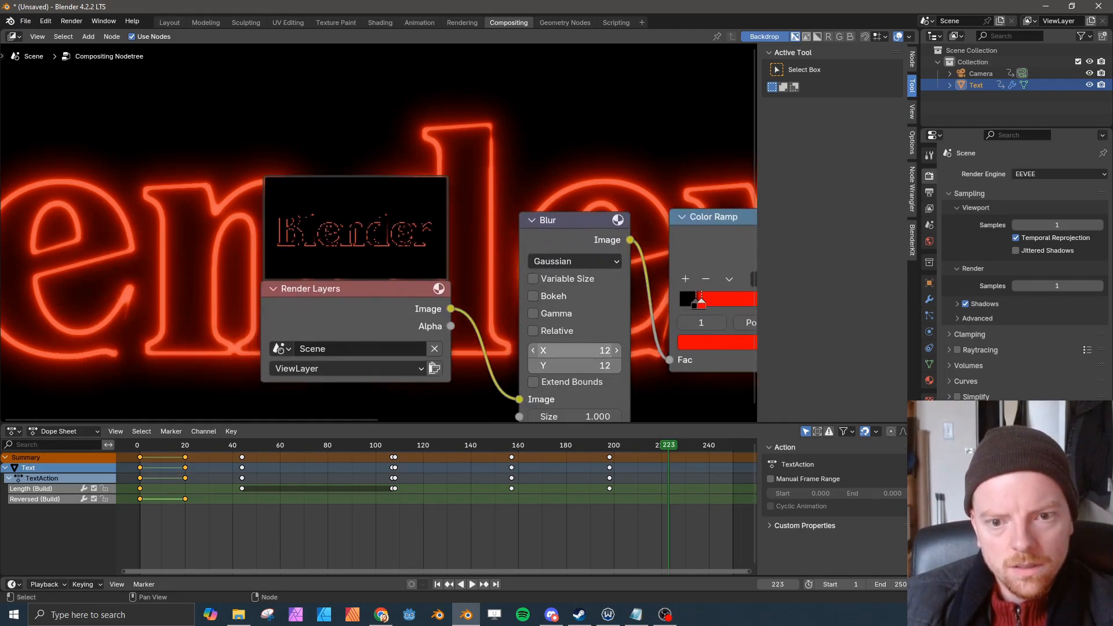
{"action": "left_click_drag", "start_coordinate": [573, 351], "coordinate": [562, 351]}
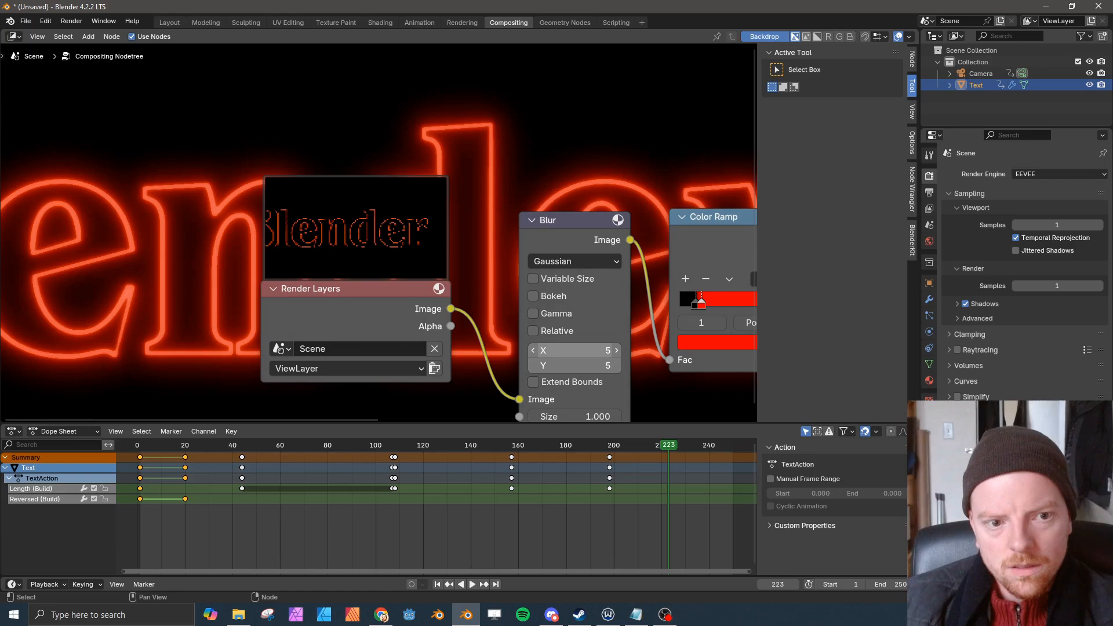
- Move the color ramp's black stop to position 0.068 and the red stop to position 0.095
{"action": "middle_click_drag", "start_coordinate": [689, 308], "coordinate": [534, 319]}
{"action": "left_click_drag", "start_coordinate": [538, 319], "coordinate": [534, 322]}
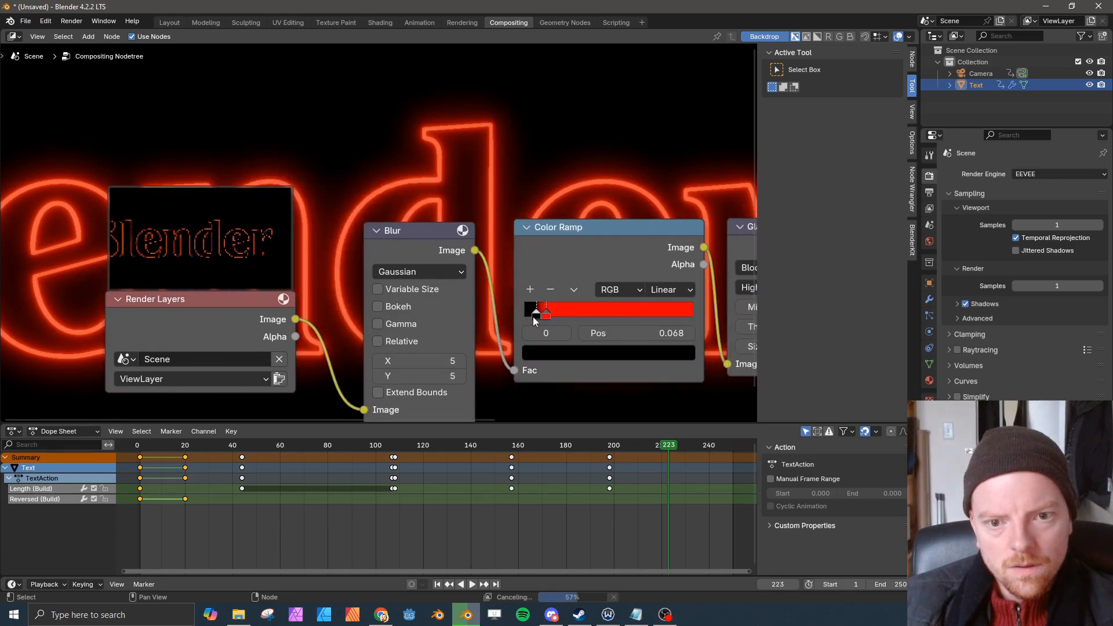
{"action": "middle_click_drag", "start_coordinate": [313, 302], "coordinate": [411, 299]}
{"action": "left_click", "coordinate": [641, 314]}
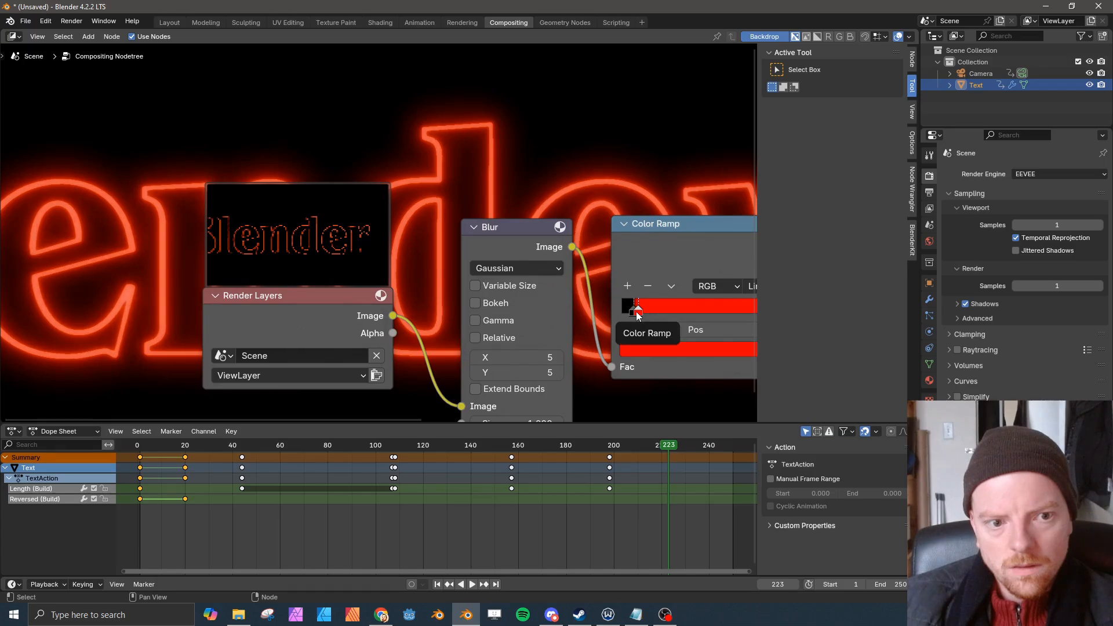
{"action": "scroll", "coordinate": [326, 277], "scroll_direction": "down", "scroll_amount": 3}
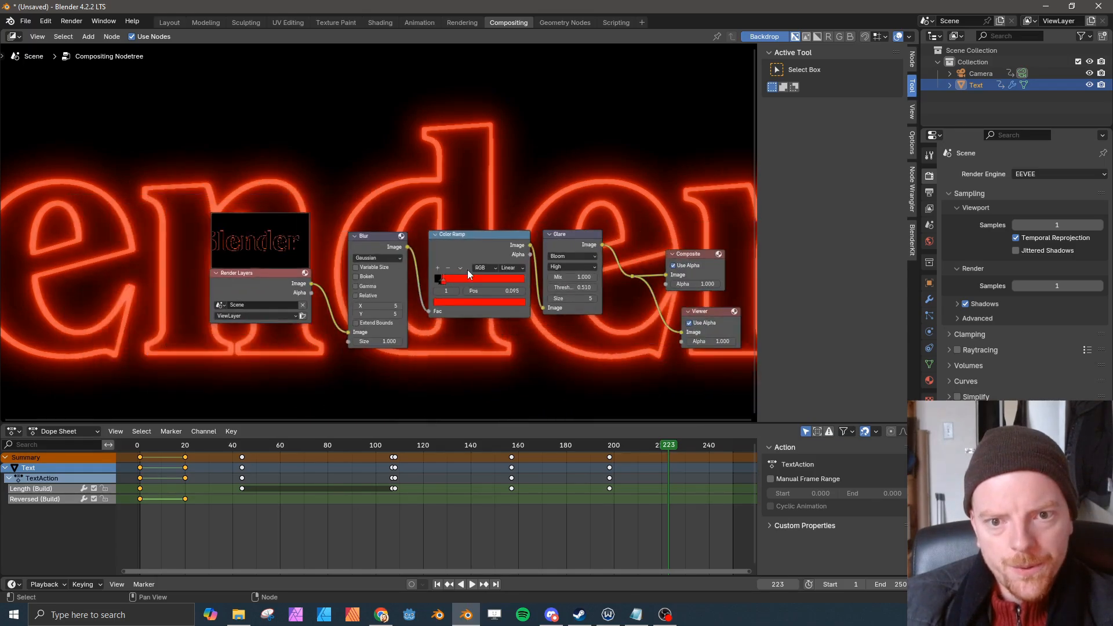
- Show the Time Stretching settings in the scene's output properties and a wider frame range in the Dope Sheet
{"action": "left_click", "coordinate": [929, 194]}
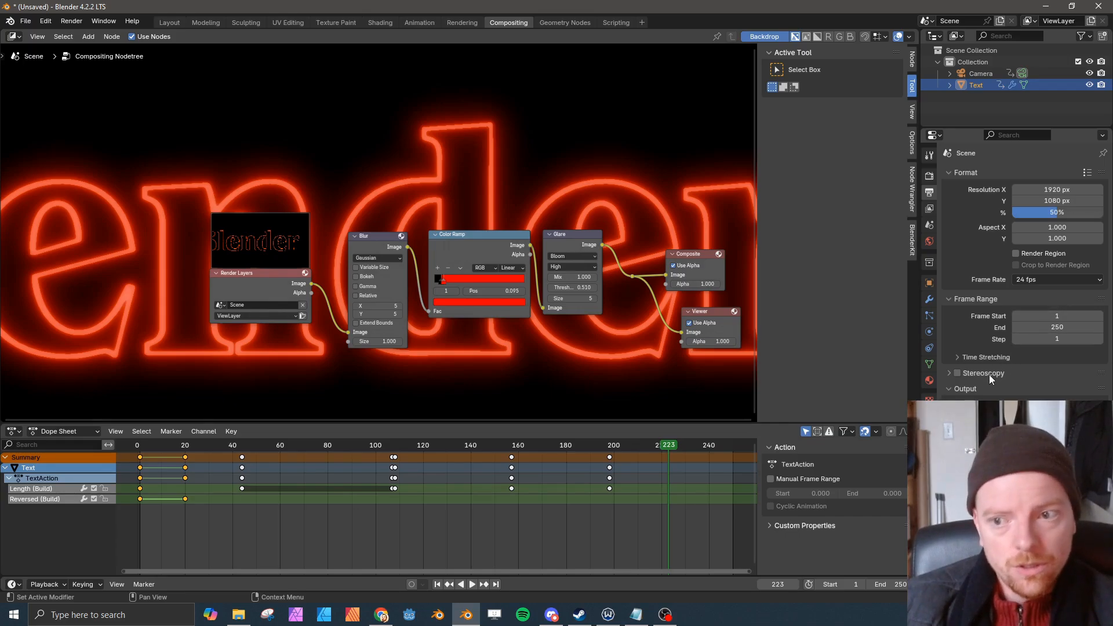
{"action": "left_click", "coordinate": [985, 357]}
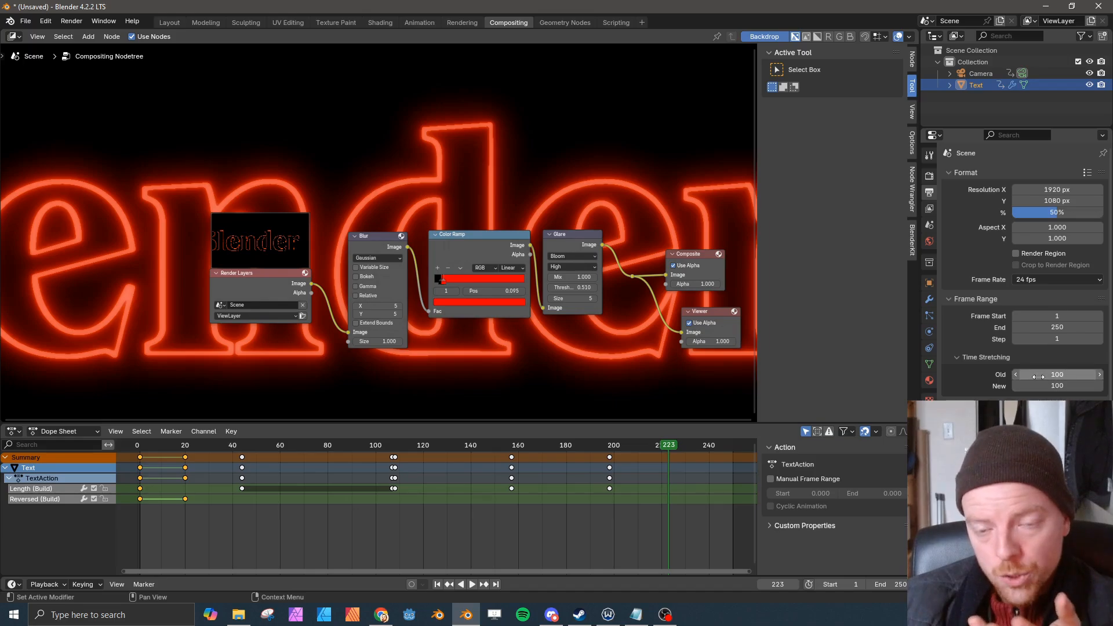
{"action": "scroll", "coordinate": [683, 478], "scroll_direction": "down", "scroll_amount": 6}
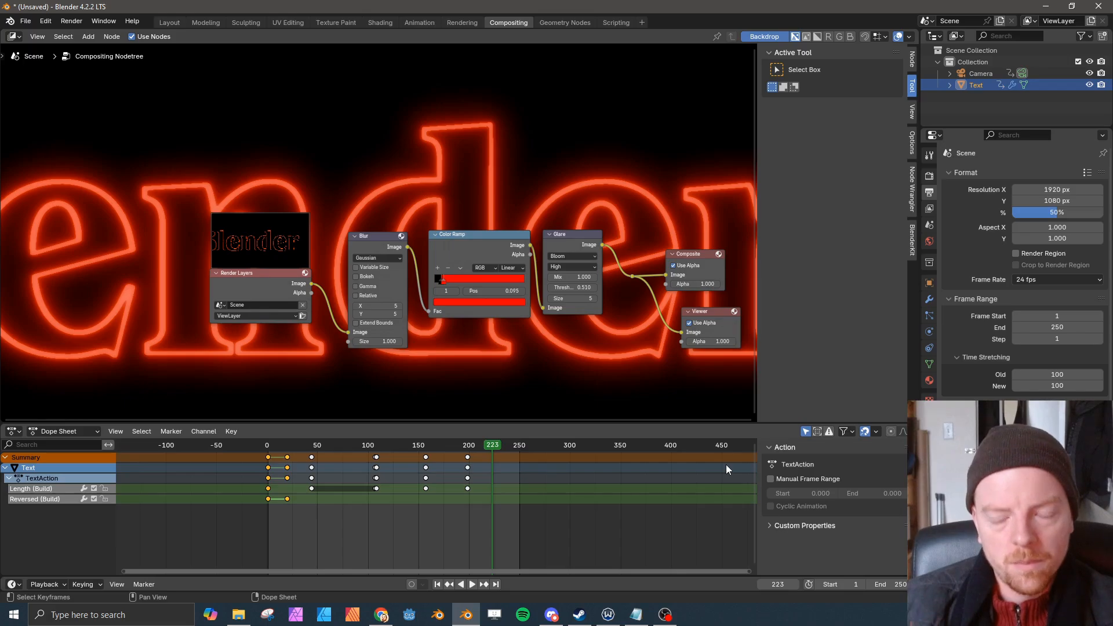
- Render the full animation with the adjusted blur and color ramp, then close the render window
{"action": "left_click", "coordinate": [77, 26]}
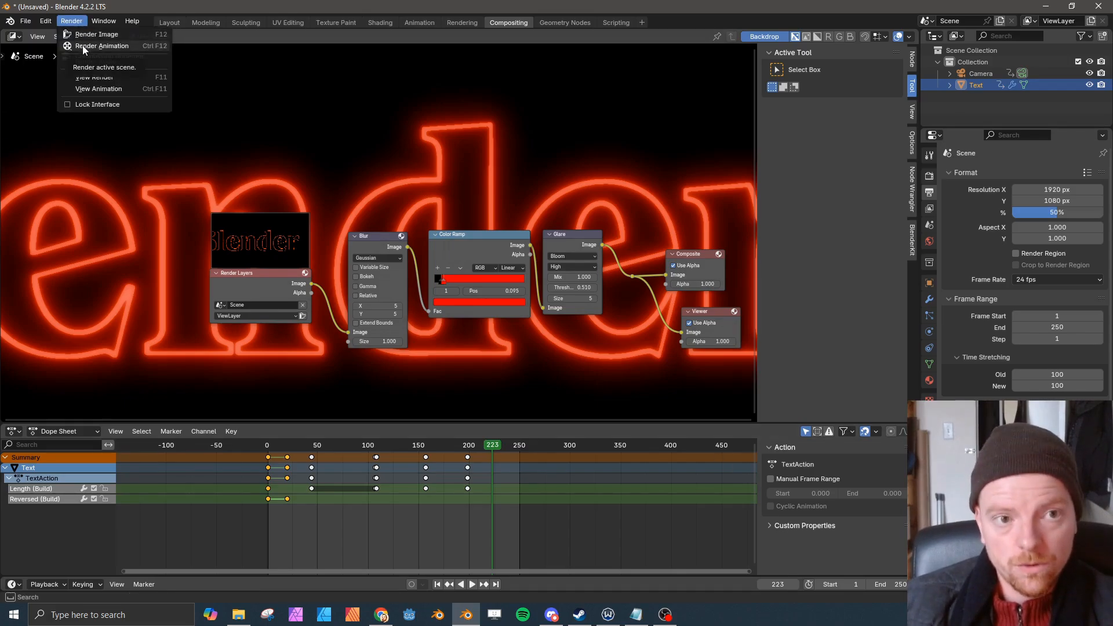
{"action": "left_click", "coordinate": [83, 45]}
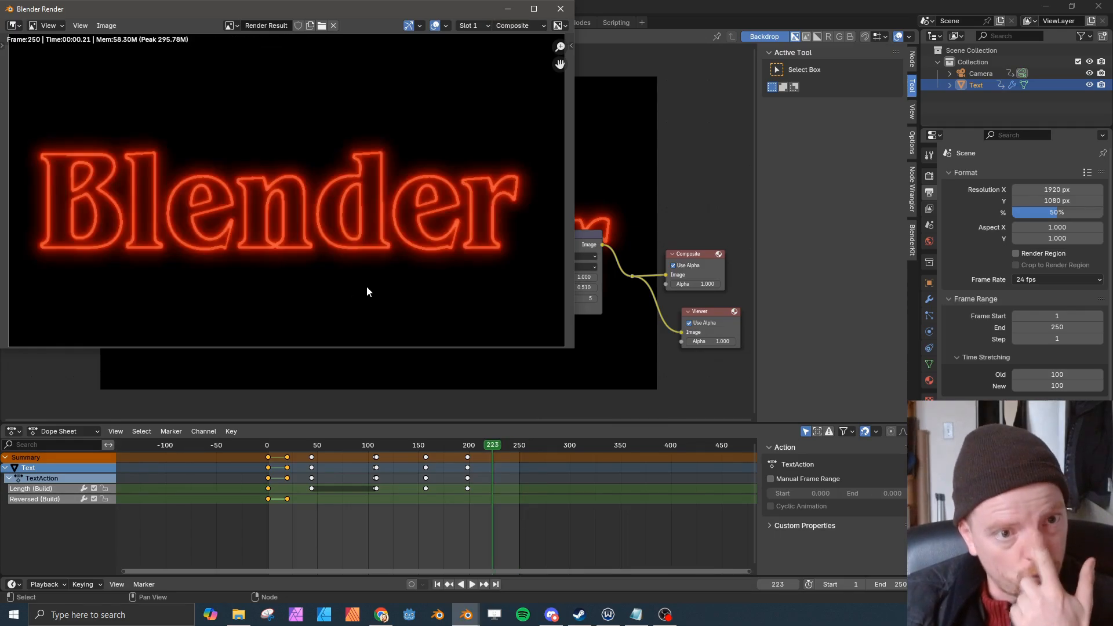
{"action": "left_click", "coordinate": [560, 9]}
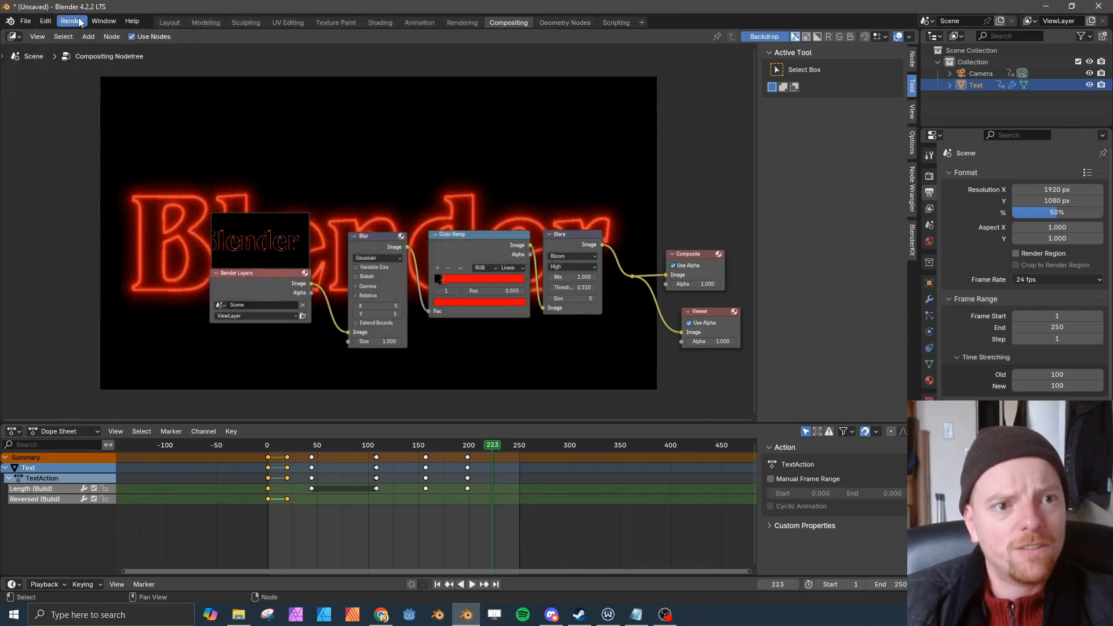
- Play back the newly rendered animation in its own window and close the player
{"action": "left_click", "coordinate": [79, 22]}
{"action": "left_click", "coordinate": [98, 89]}
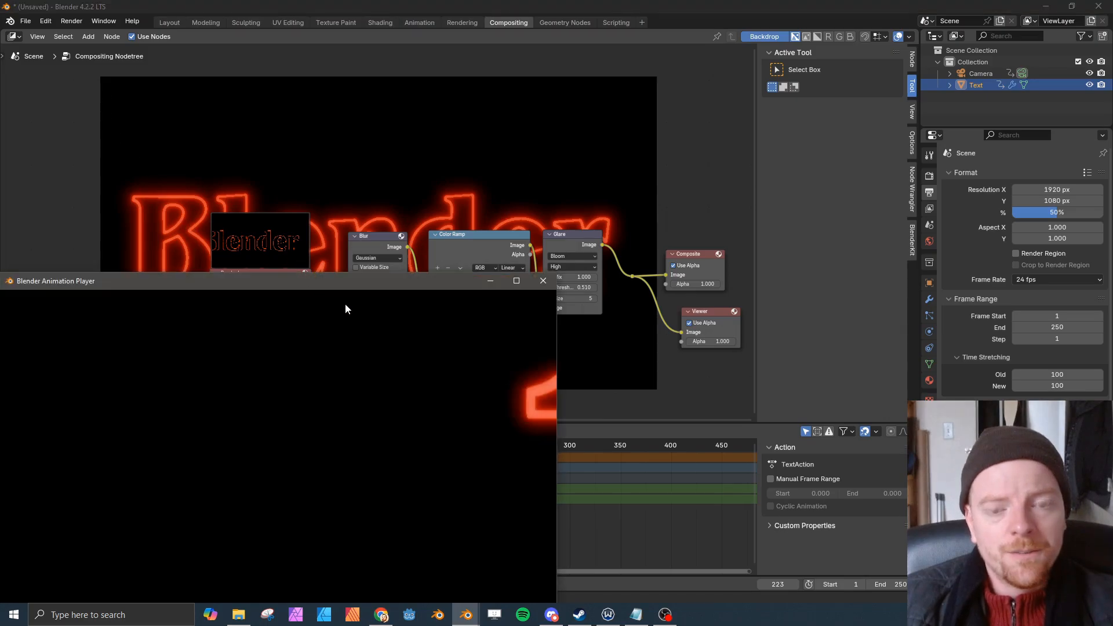
{"action": "left_click_drag", "start_coordinate": [388, 291], "coordinate": [614, 168]}
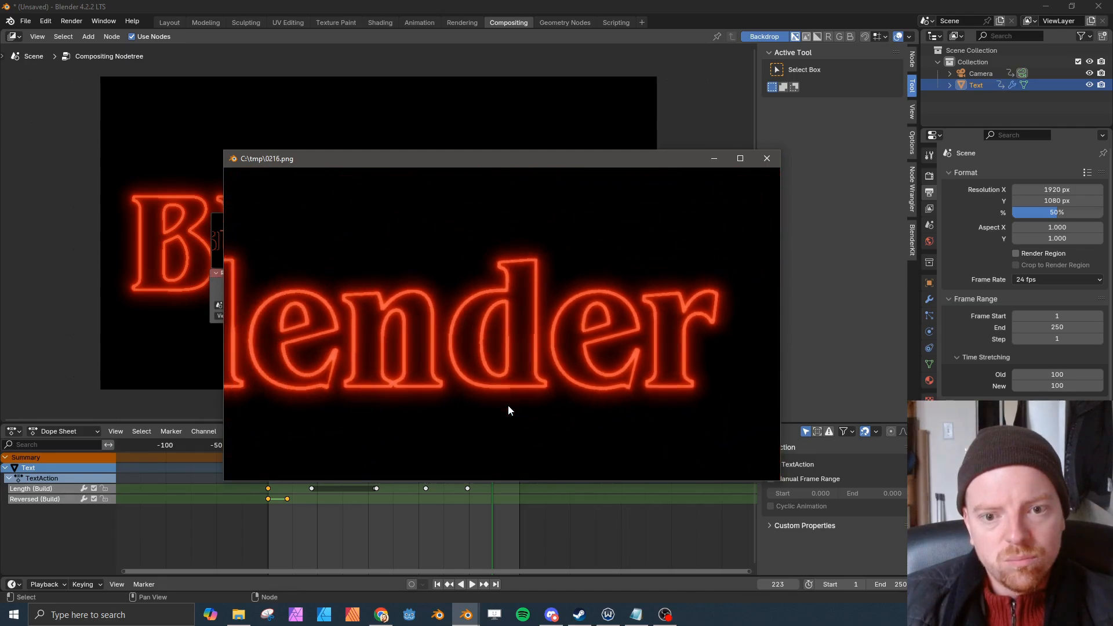
{"action": "left_click", "coordinate": [766, 158]}
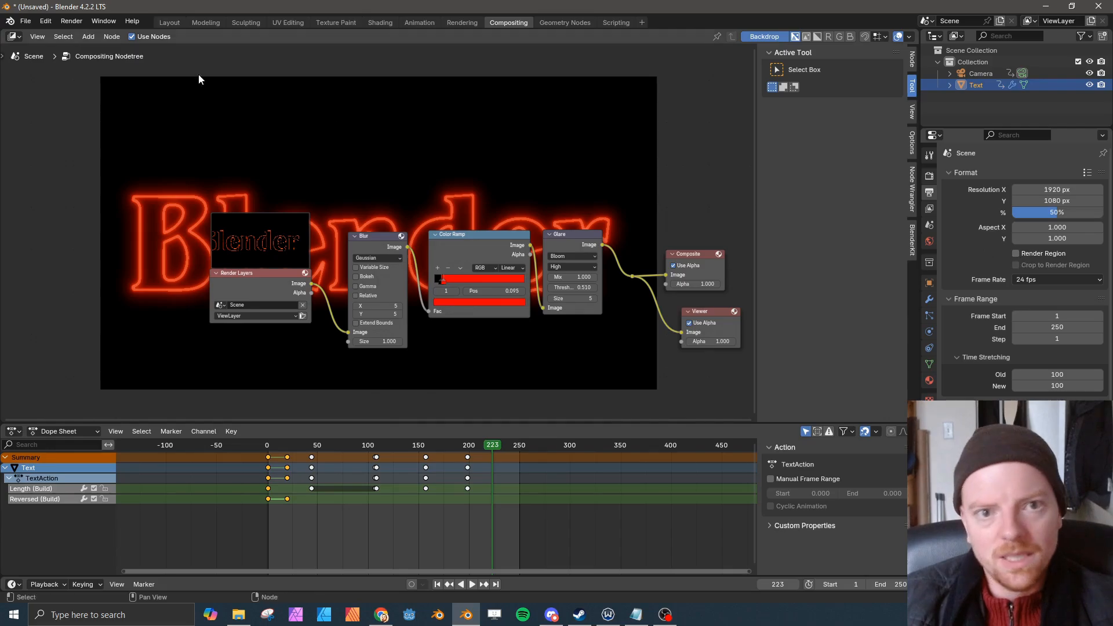
- Switch to the Layout workspace and play the animation through the camera to review the text's opening frames
{"action": "left_click", "coordinate": [167, 23]}
{"action": "scroll", "coordinate": [242, 348], "scroll_direction": "down", "scroll_amount": 3}
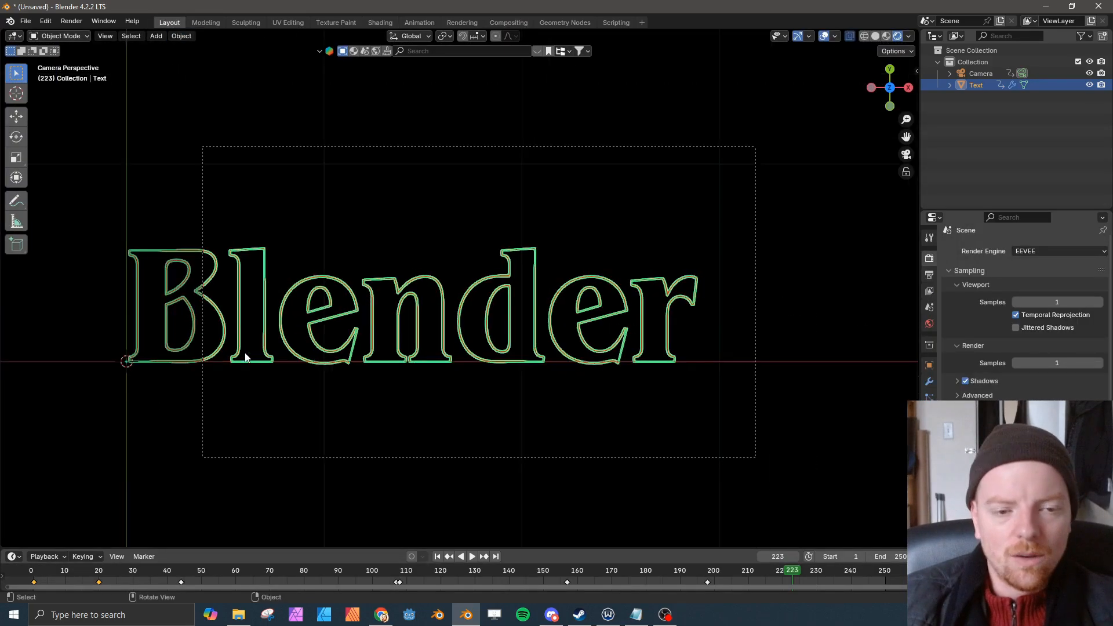
{"action": "key", "text": "space"}
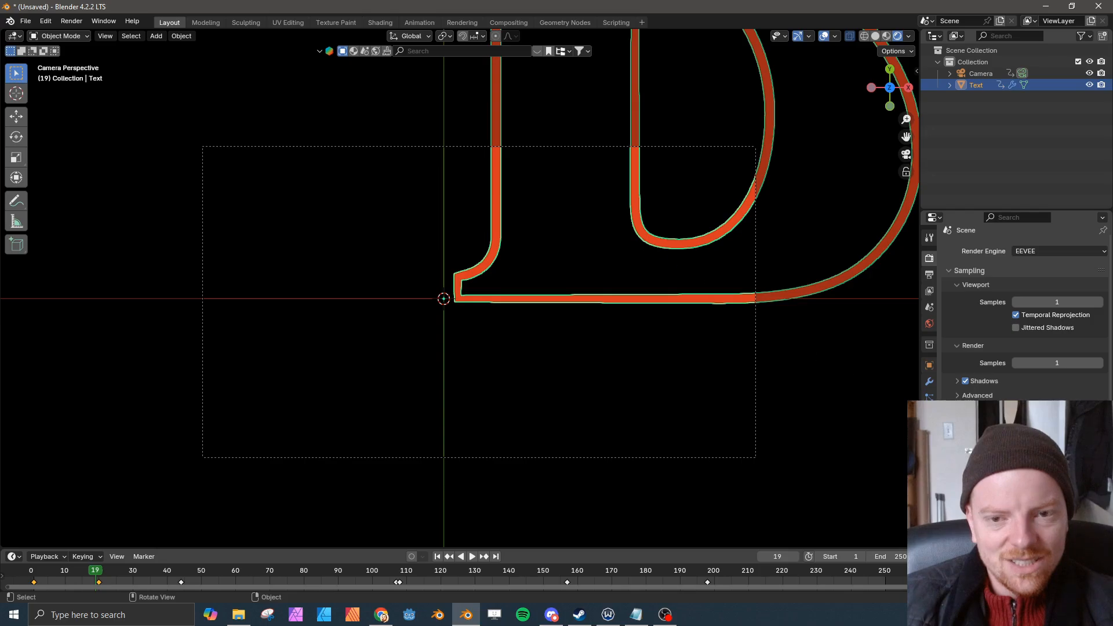
- At frame 1, set the text's Build modifier Length to 1000
{"action": "left_click", "coordinate": [929, 382]}
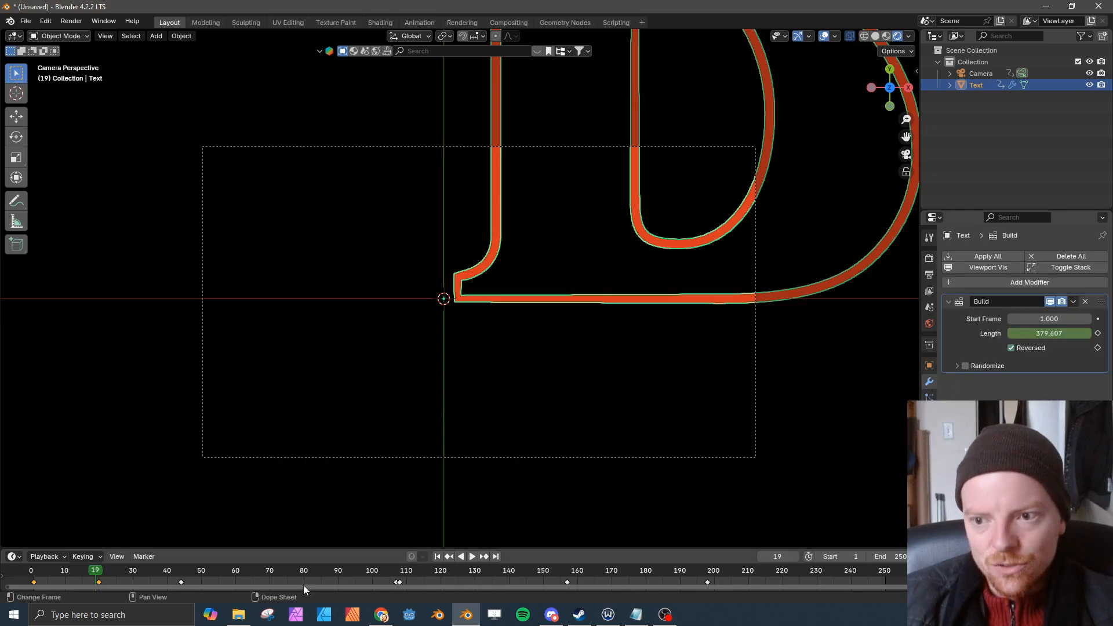
{"action": "key", "text": "shift+Left"}
{"action": "left_click", "coordinate": [1048, 334]}
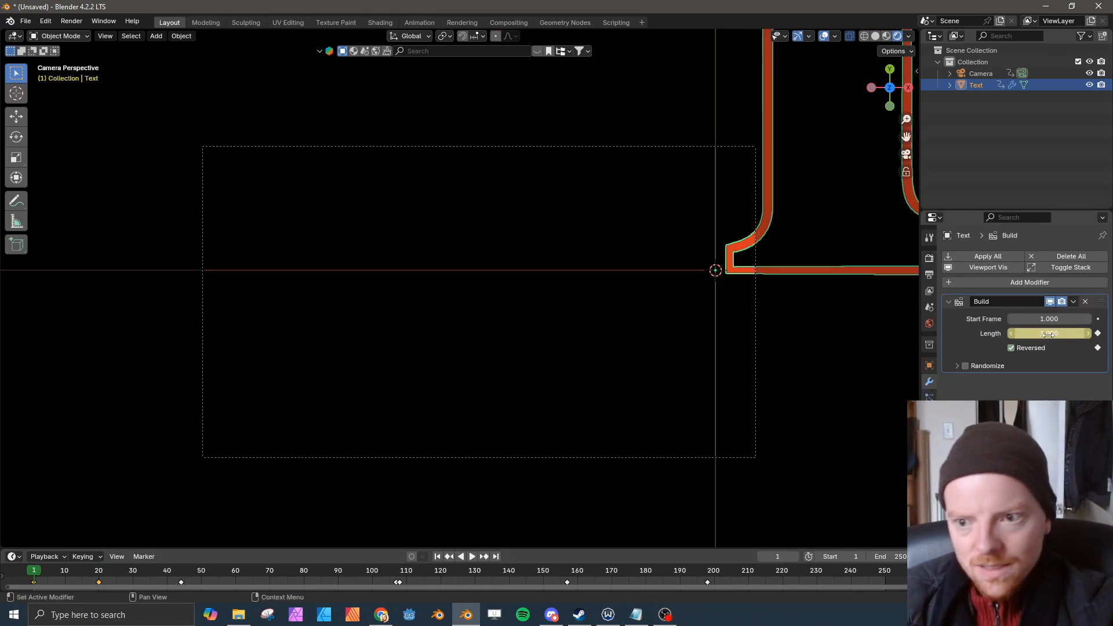
{"action": "type", "text": "1.0"}
{"action": "type", "text": "100"}
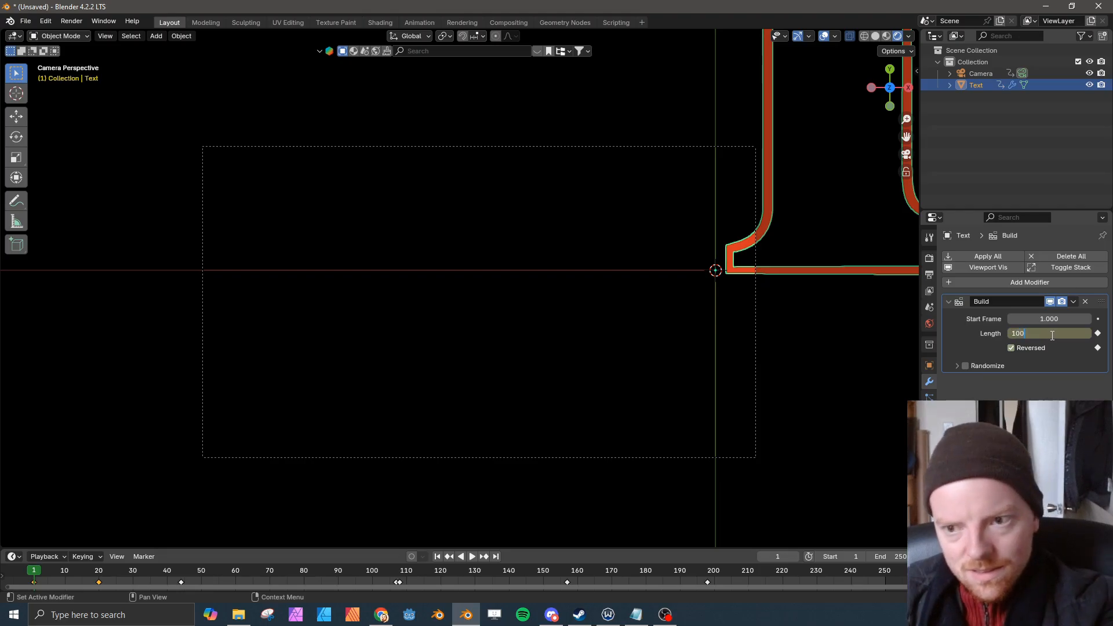
{"action": "type", "text": "0"}
{"action": "key", "text": "Return"}
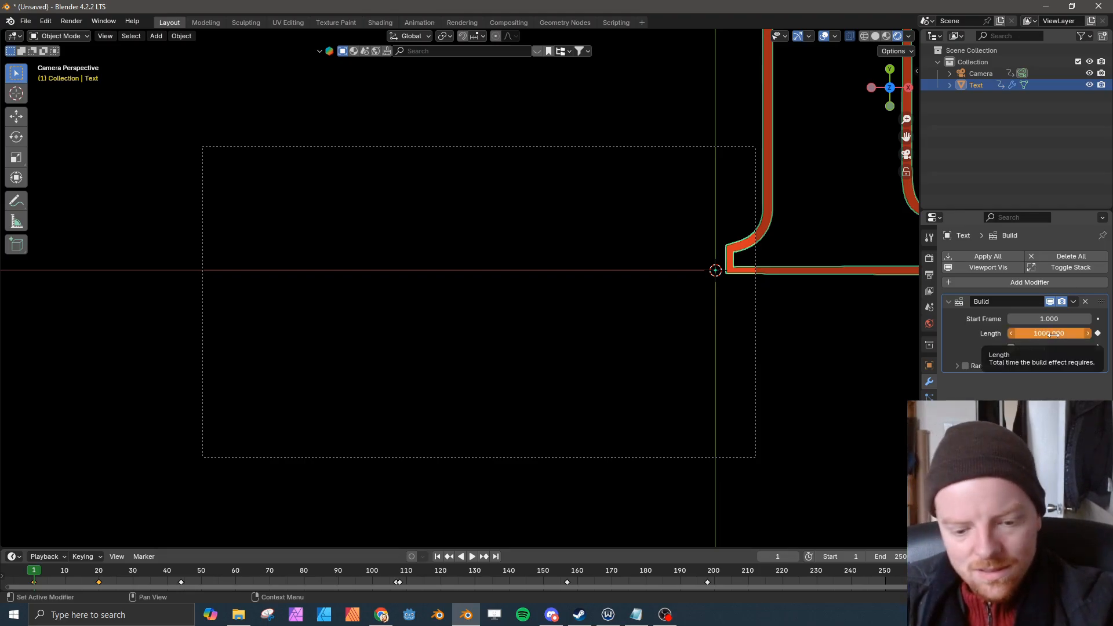
- Check playback up to frame 20, move the Reversed keyframe from there to near the timeline's start, and replay
{"action": "key", "text": "space"}
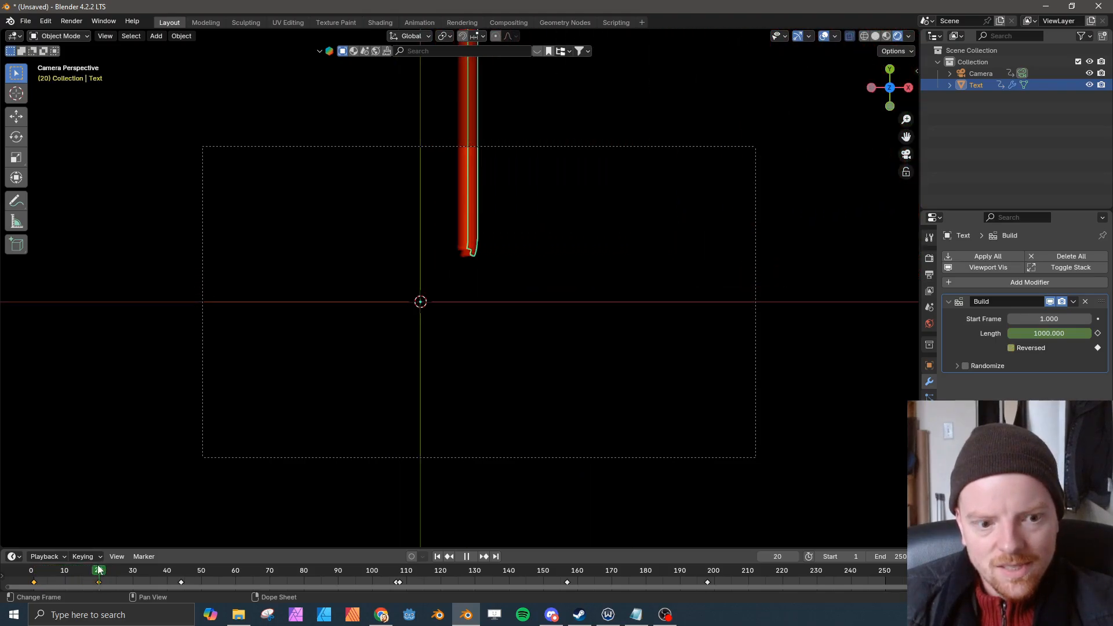
{"action": "left_click_drag", "start_coordinate": [98, 569], "coordinate": [99, 569]}
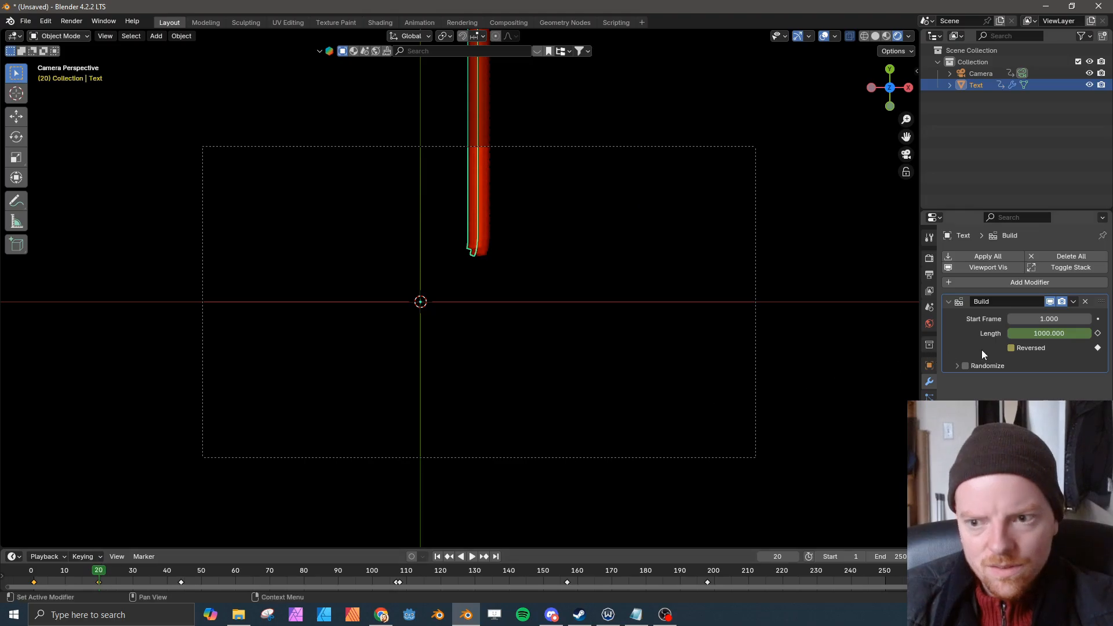
{"action": "left_click_drag", "start_coordinate": [92, 583], "coordinate": [116, 583]}
{"action": "key", "text": "g"}
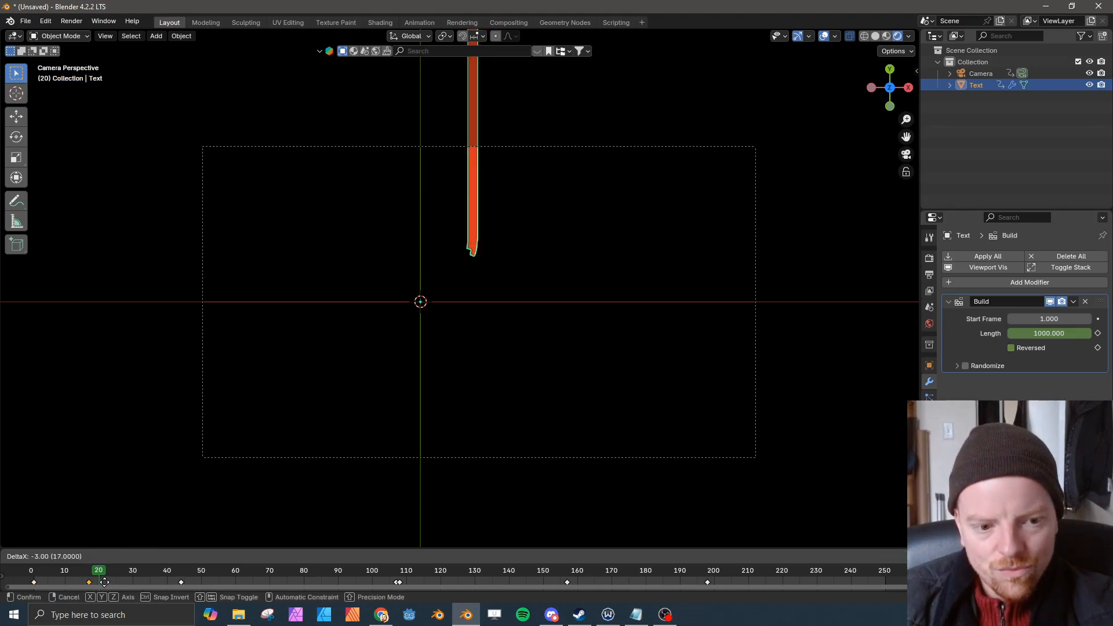
{"action": "left_click", "coordinate": [58, 582]}
{"action": "key", "text": "space"}
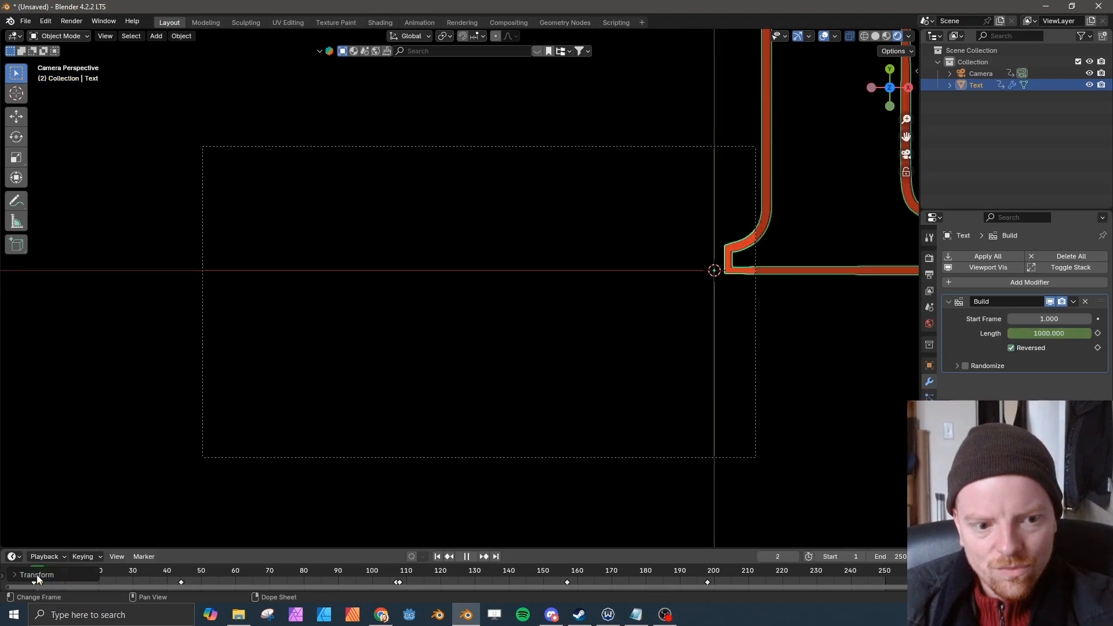
- Move the text's early Reversed keyframe to frame 1 and review the opening frames in playback
{"action": "key", "text": "g"}
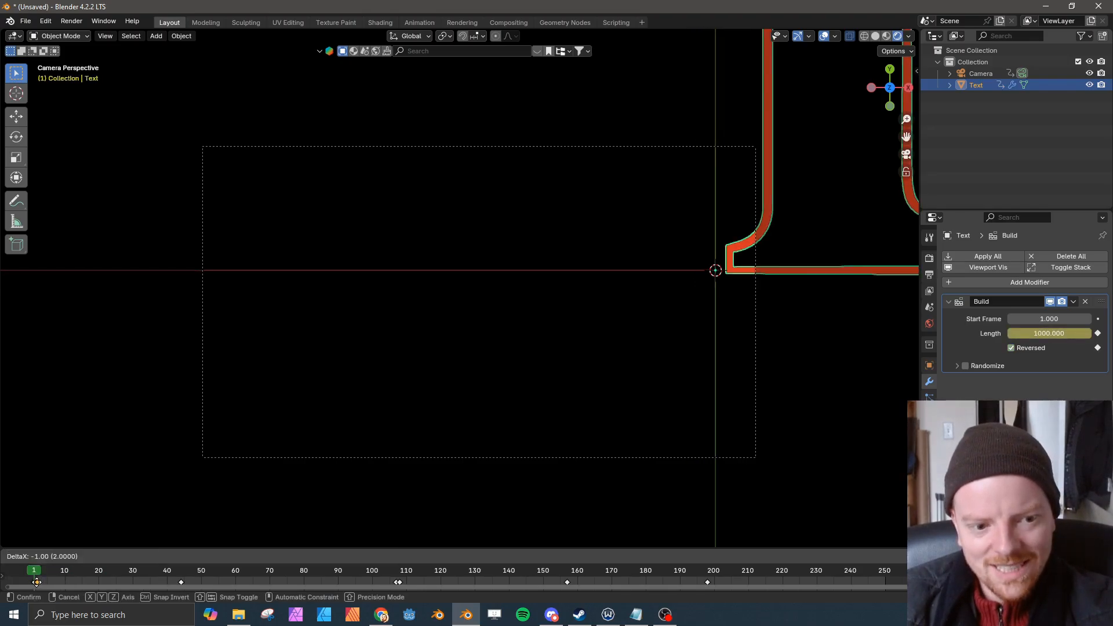
{"action": "left_click", "coordinate": [36, 583]}
{"action": "key", "text": "g"}
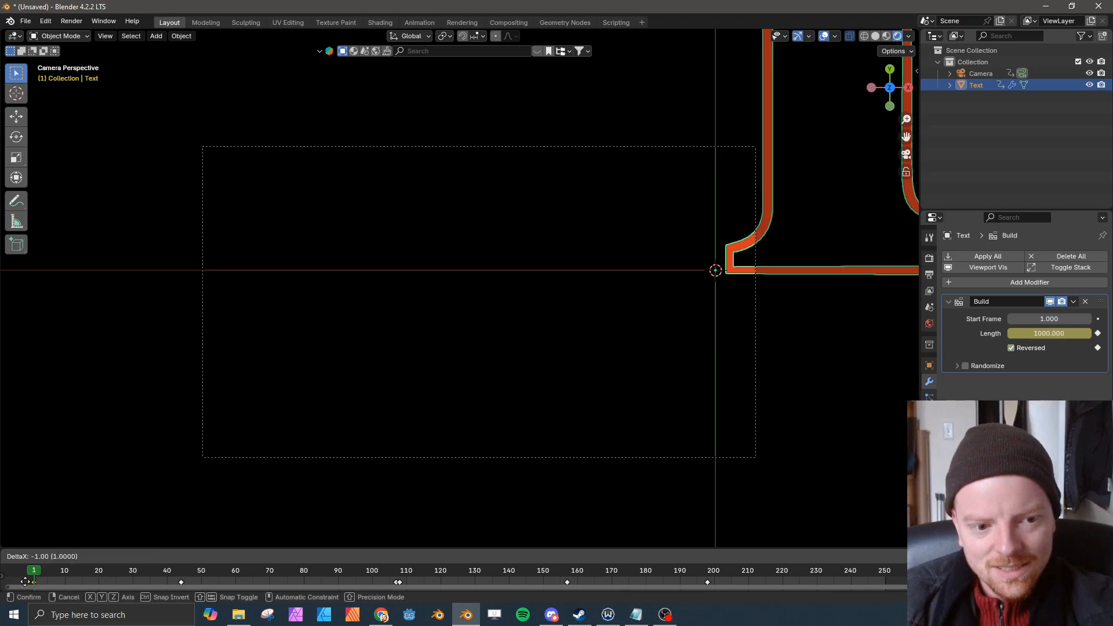
{"action": "left_click", "coordinate": [31, 578]}
{"action": "left_click", "coordinate": [36, 574]}
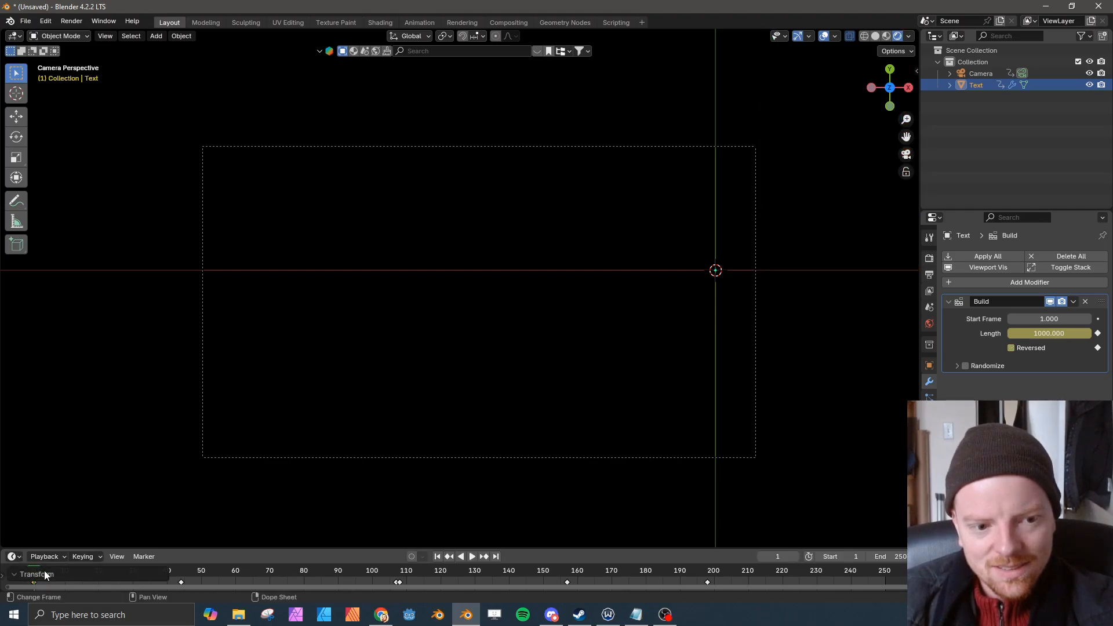
{"action": "left_click_drag", "start_coordinate": [143, 571], "coordinate": [128, 570]}
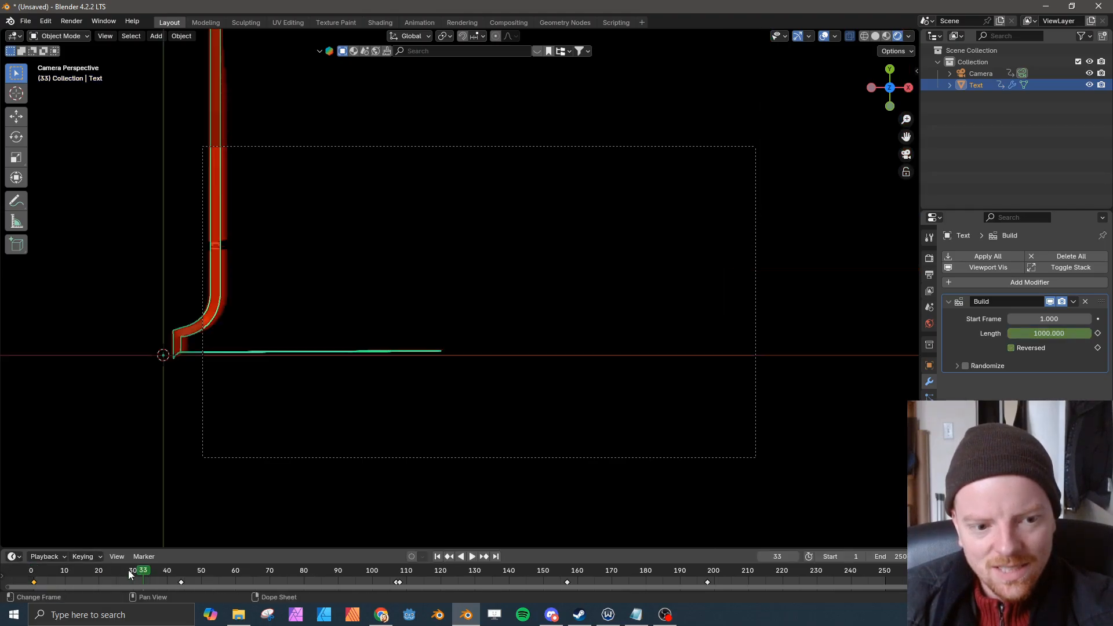
{"action": "left_click", "coordinate": [33, 575]}
{"action": "key", "text": "space"}
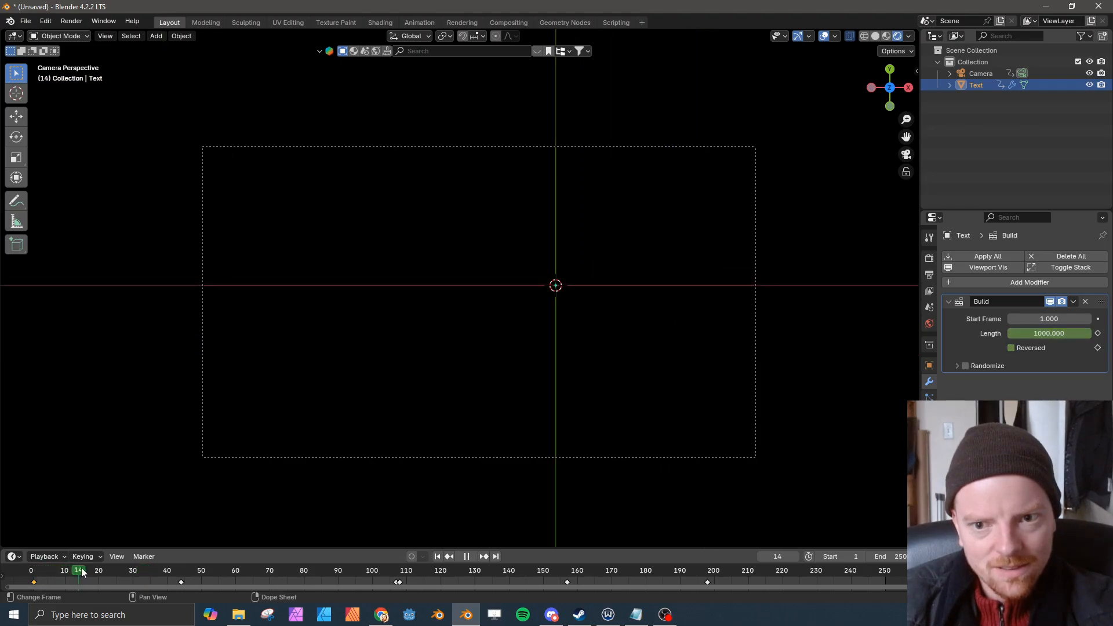
{"action": "left_click_drag", "start_coordinate": [107, 572], "coordinate": [37, 571]}
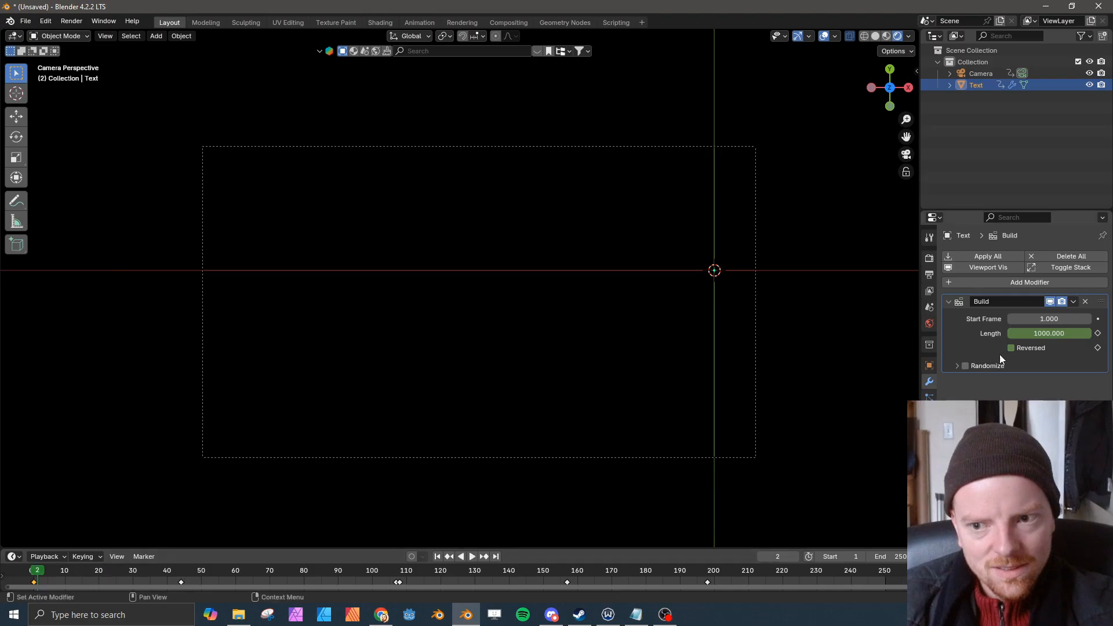
- Set the Build modifier's Start Frame to -23.3, checking the drawn outline around frame 10 and onward
{"action": "left_click_drag", "start_coordinate": [1032, 320], "coordinate": [1026, 321]}
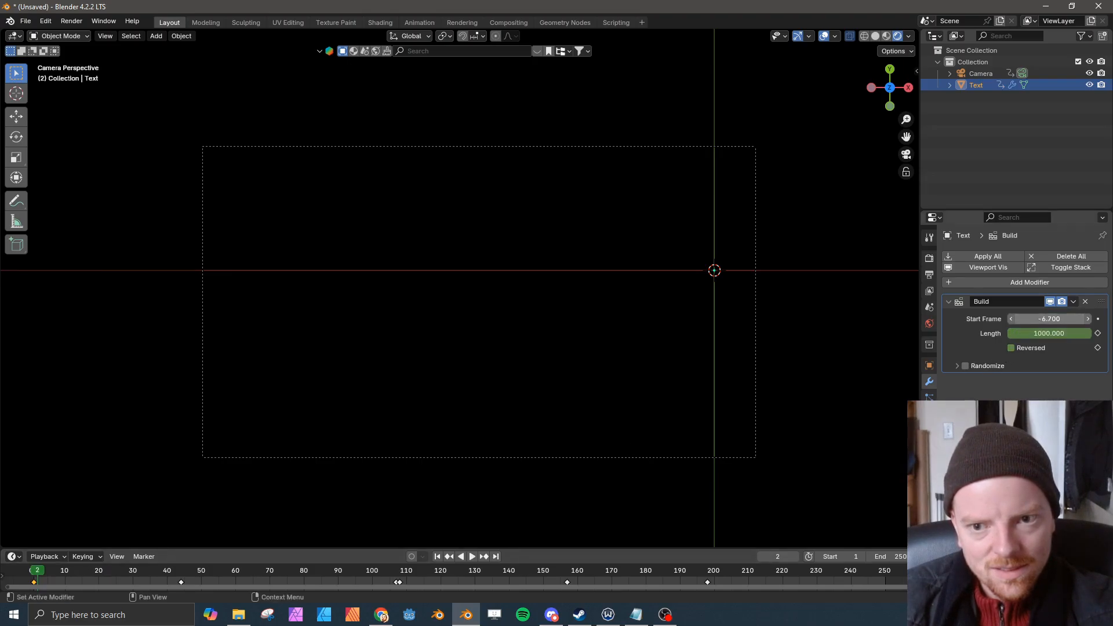
{"action": "key", "text": "space"}
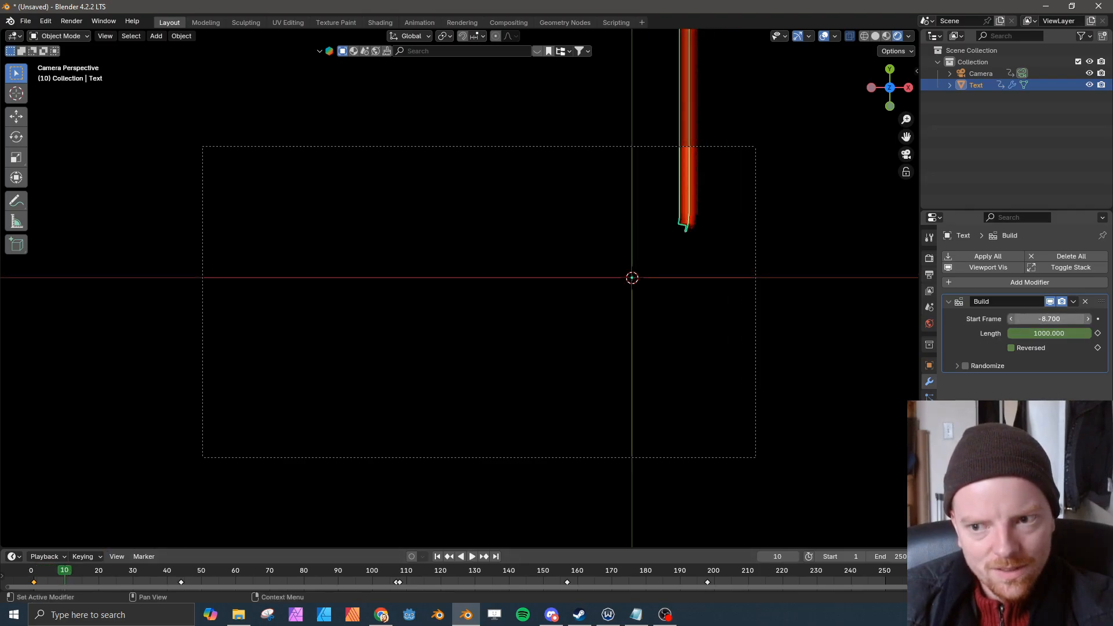
{"action": "left_click_drag", "start_coordinate": [1048, 319], "coordinate": [1032, 318]}
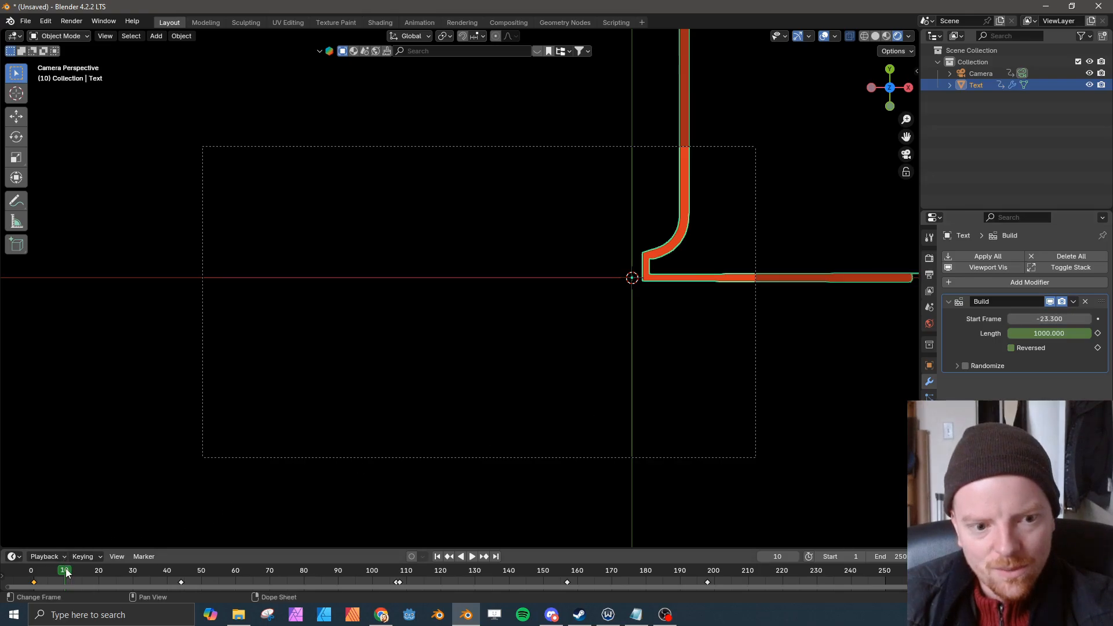
{"action": "key", "text": "space"}
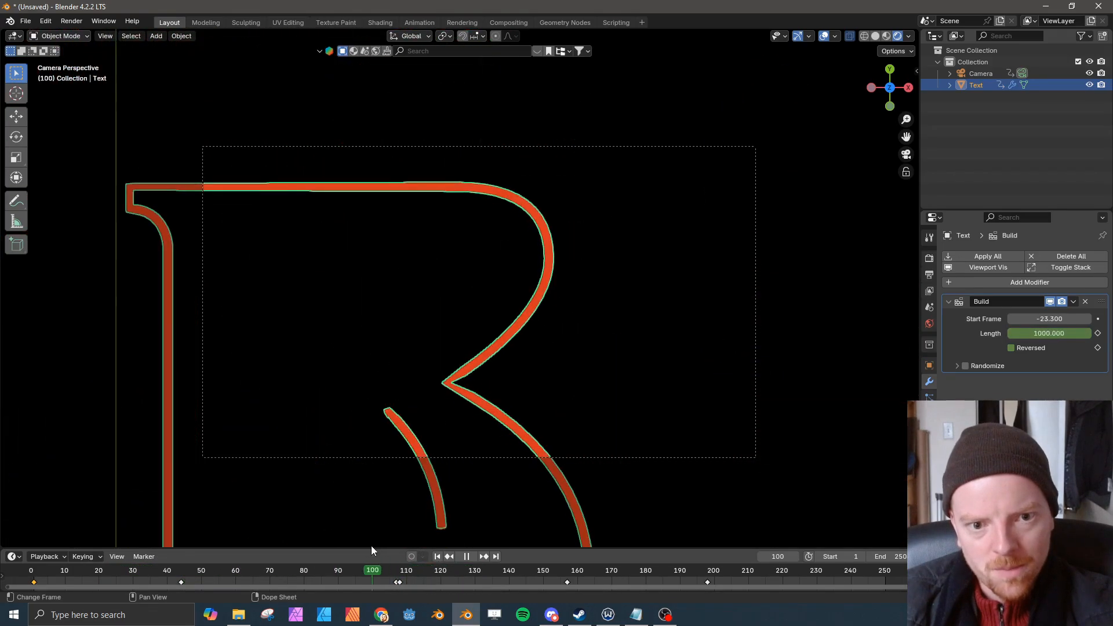
- Select the camera at frame 106 and set its keyframes at frames 107 and 108 to Constant interpolation
{"action": "left_click_drag", "start_coordinate": [372, 546], "coordinate": [394, 543]}
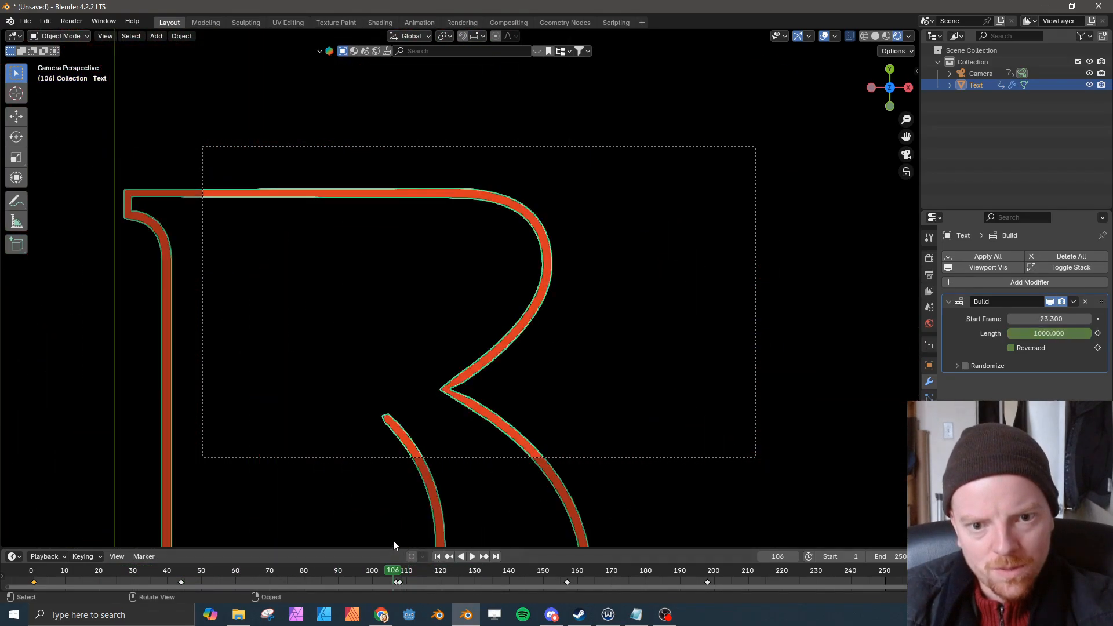
{"action": "left_click", "coordinate": [604, 456]}
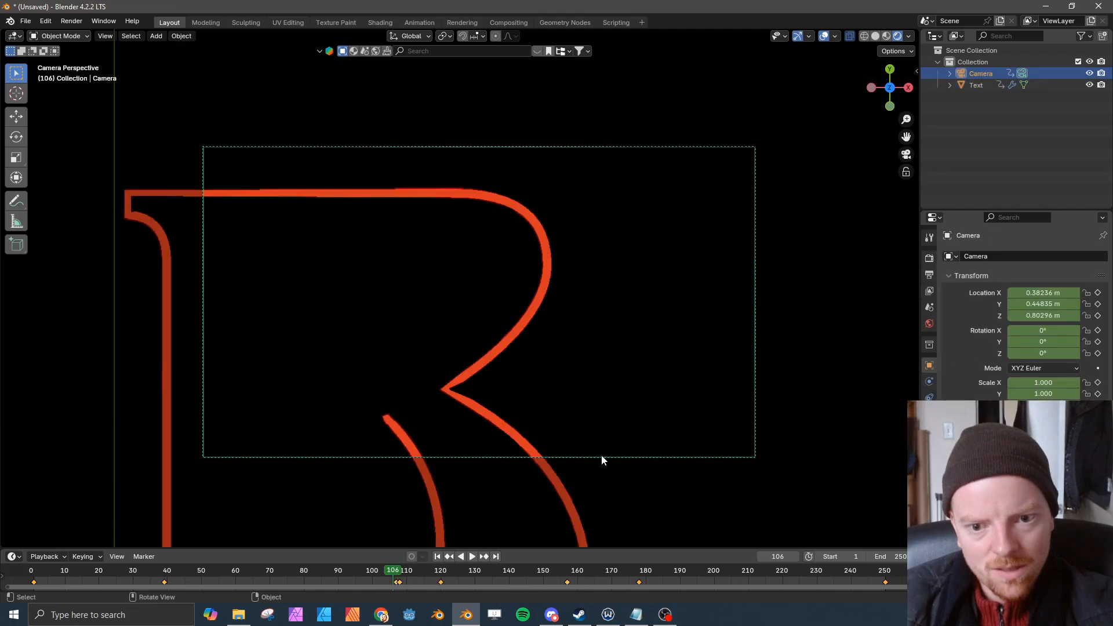
{"action": "left_click", "coordinate": [400, 581]}
{"action": "right_click", "coordinate": [394, 583]}
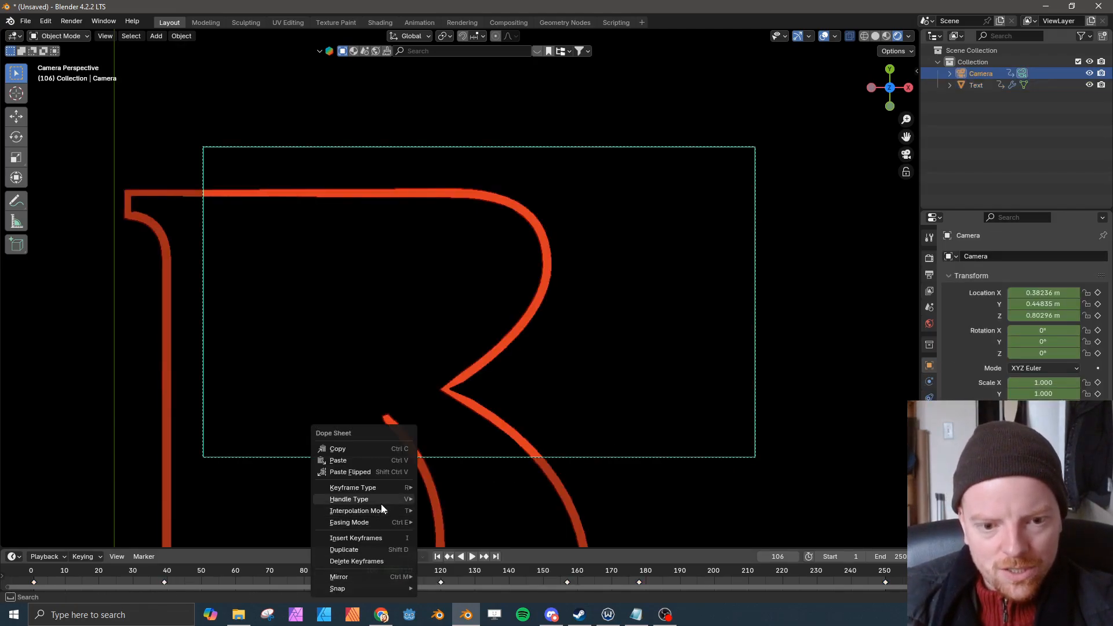
{"action": "mouse_move", "coordinate": [381, 510]}
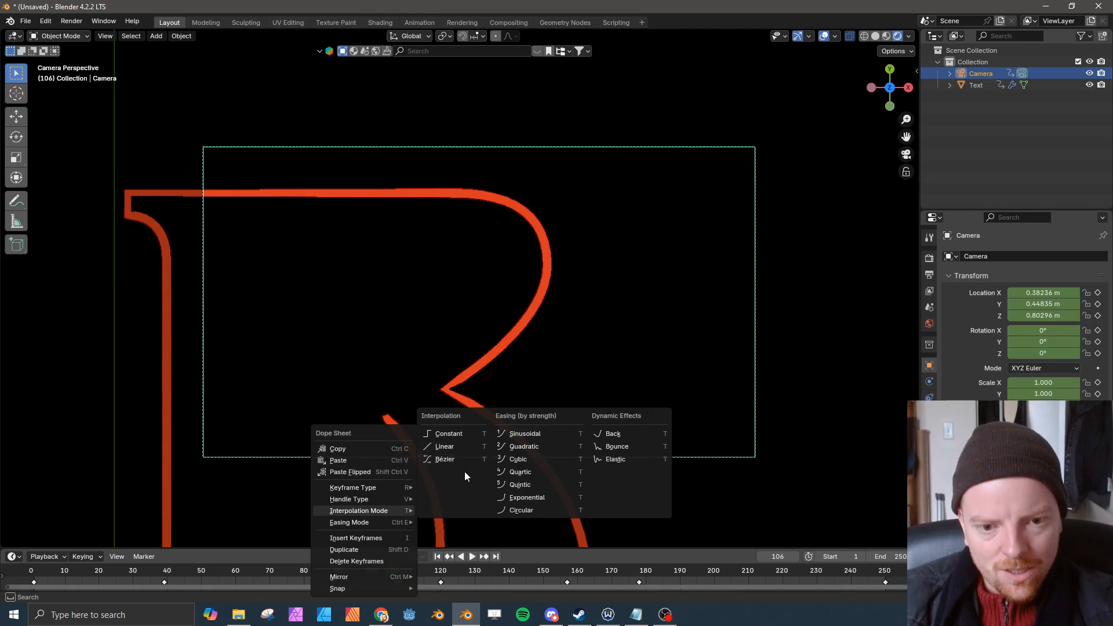
{"action": "left_click", "coordinate": [469, 434]}
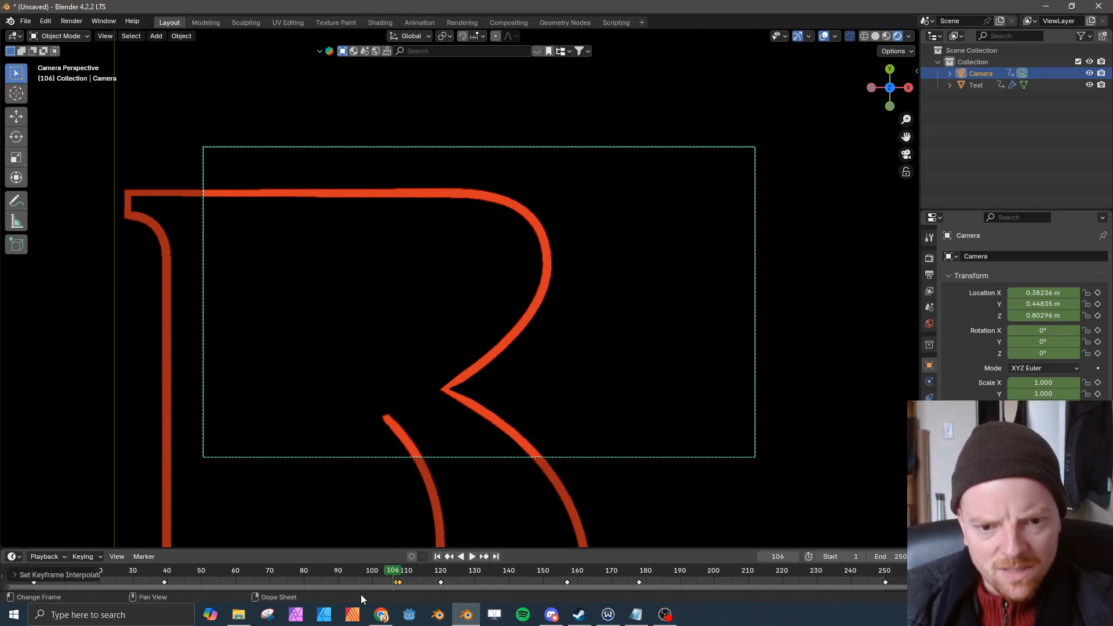
- Examine the camera's jump by stepping back and forth between frames 107 and 108
{"action": "key", "text": "space"}
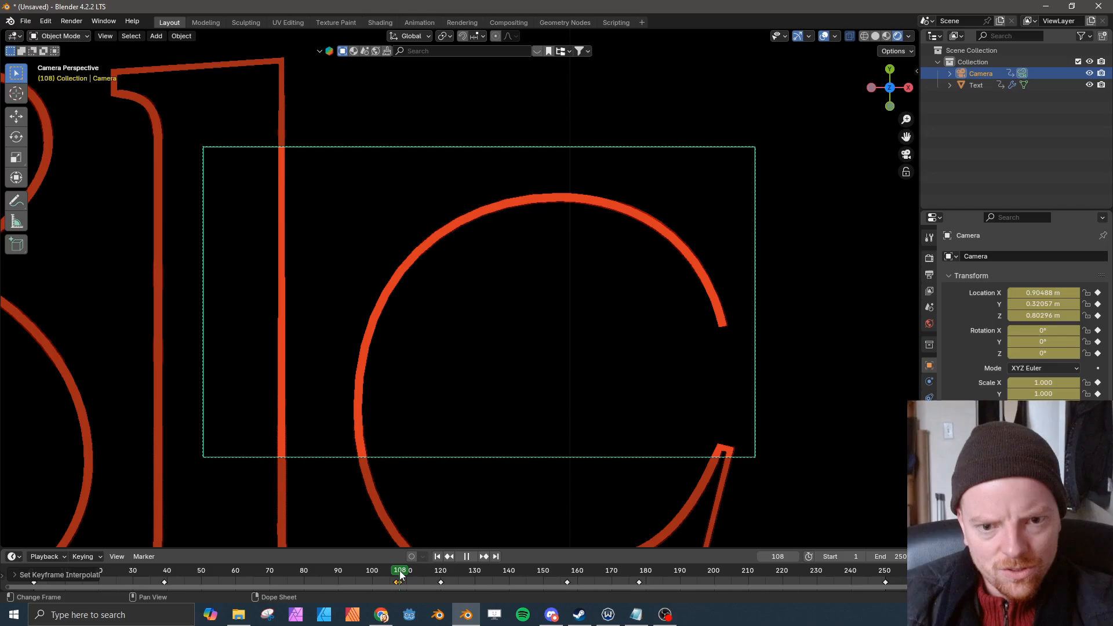
{"action": "left_click_drag", "start_coordinate": [398, 573], "coordinate": [396, 572]}
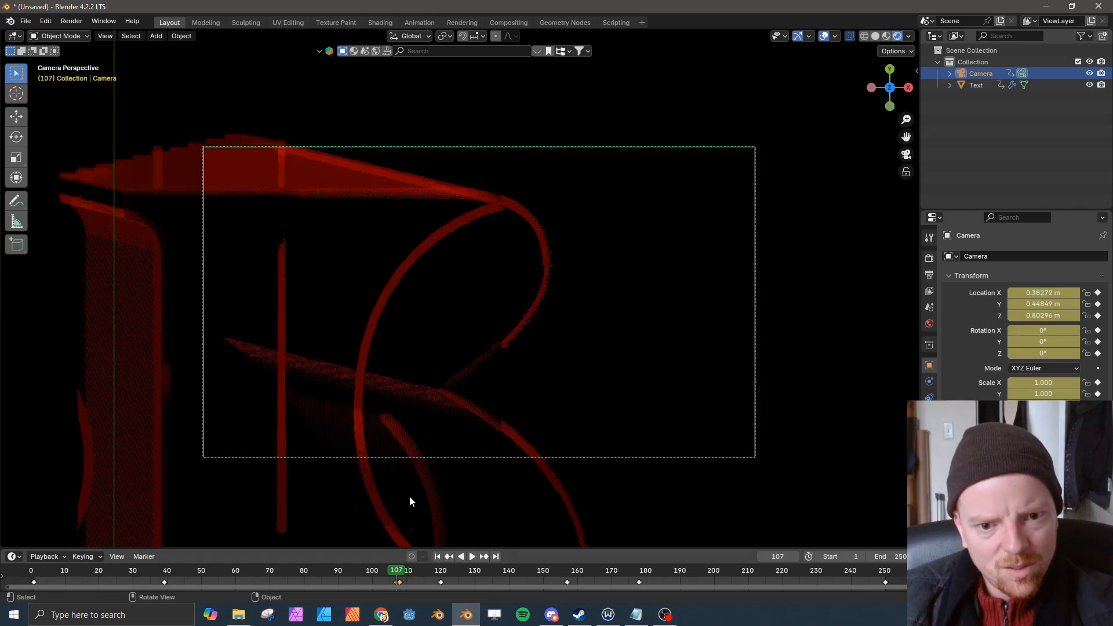
{"action": "scroll", "coordinate": [410, 488], "scroll_direction": "down", "scroll_amount": 1, "text": "alt"}
{"action": "scroll", "coordinate": [410, 489], "scroll_direction": "up", "scroll_amount": 1, "text": "alt"}
{"action": "scroll", "coordinate": [410, 488], "scroll_direction": "down", "scroll_amount": 1, "text": "alt"}
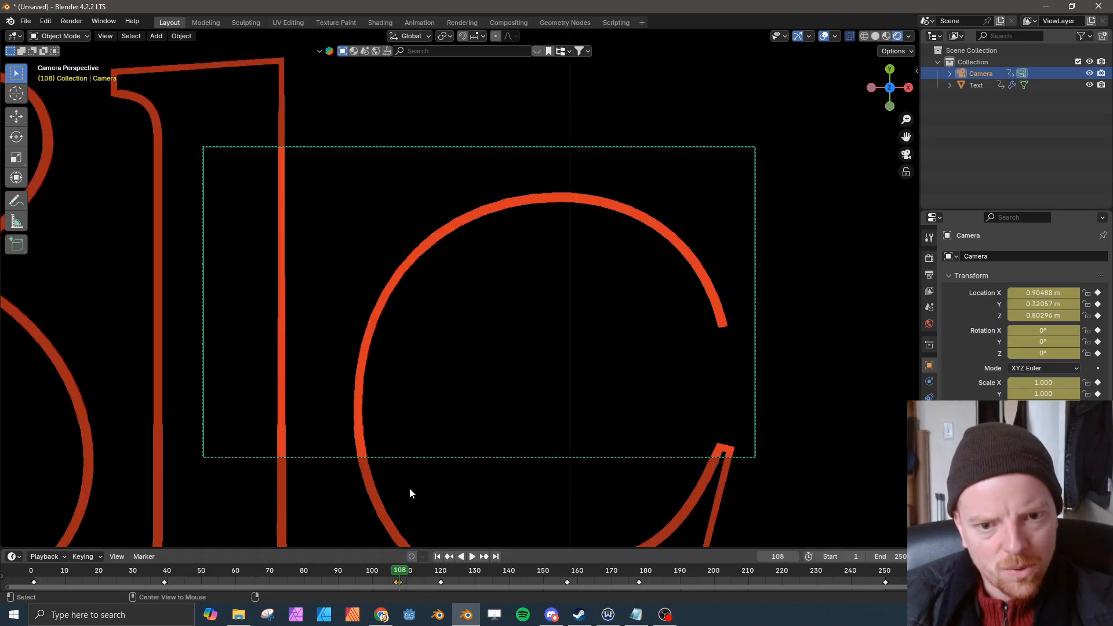
{"action": "scroll", "coordinate": [410, 488], "scroll_direction": "up", "scroll_amount": 1, "text": "alt"}
{"action": "scroll", "coordinate": [409, 488], "scroll_direction": "down", "scroll_amount": 1, "text": "alt"}
{"action": "scroll", "coordinate": [410, 488], "scroll_direction": "up", "scroll_amount": 1, "text": "alt"}
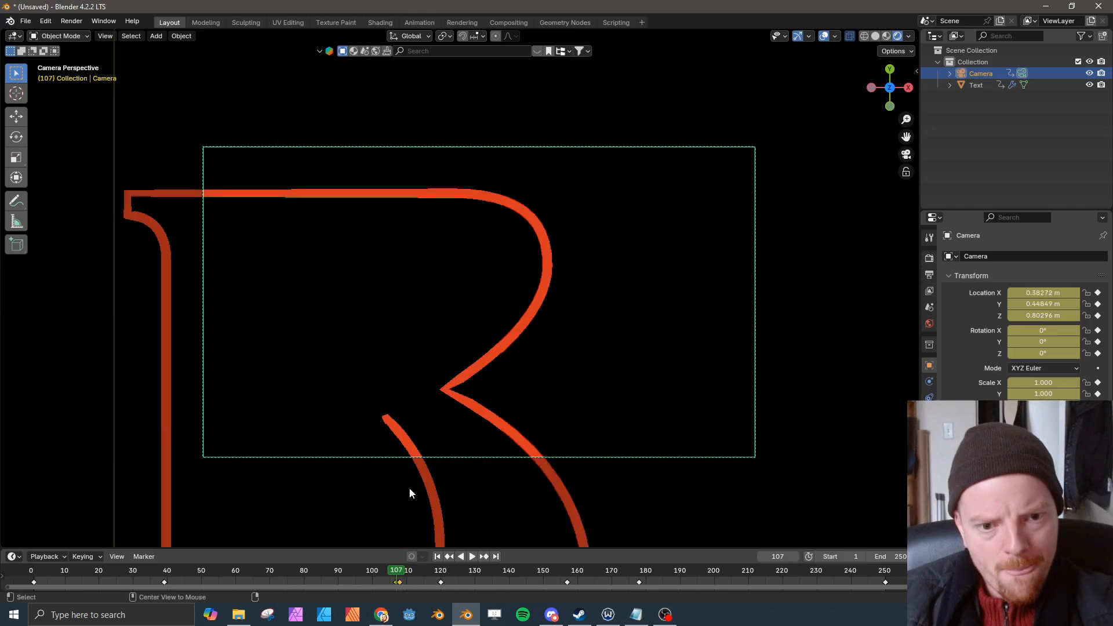
{"action": "scroll", "coordinate": [409, 488], "scroll_direction": "down", "scroll_amount": 1, "text": "alt"}
- Render still images of frame 108 and frame 107, closing each render window after viewing
{"action": "left_click", "coordinate": [71, 20]}
{"action": "left_click", "coordinate": [78, 34]}
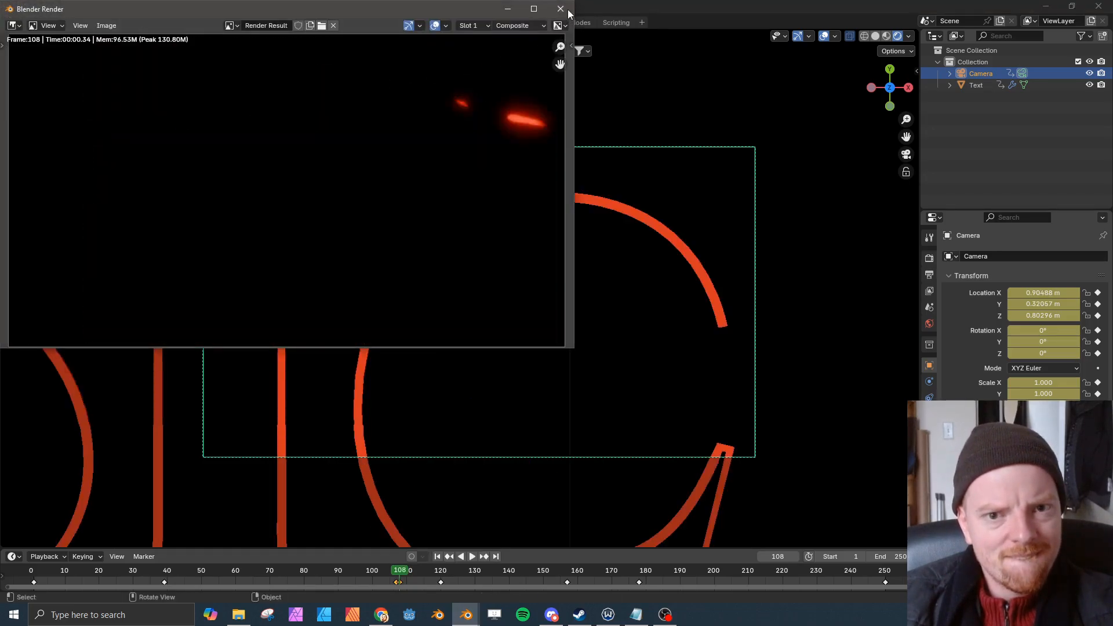
{"action": "left_click", "coordinate": [567, 11]}
{"action": "scroll", "coordinate": [336, 467], "scroll_direction": "up", "scroll_amount": 1, "text": "alt"}
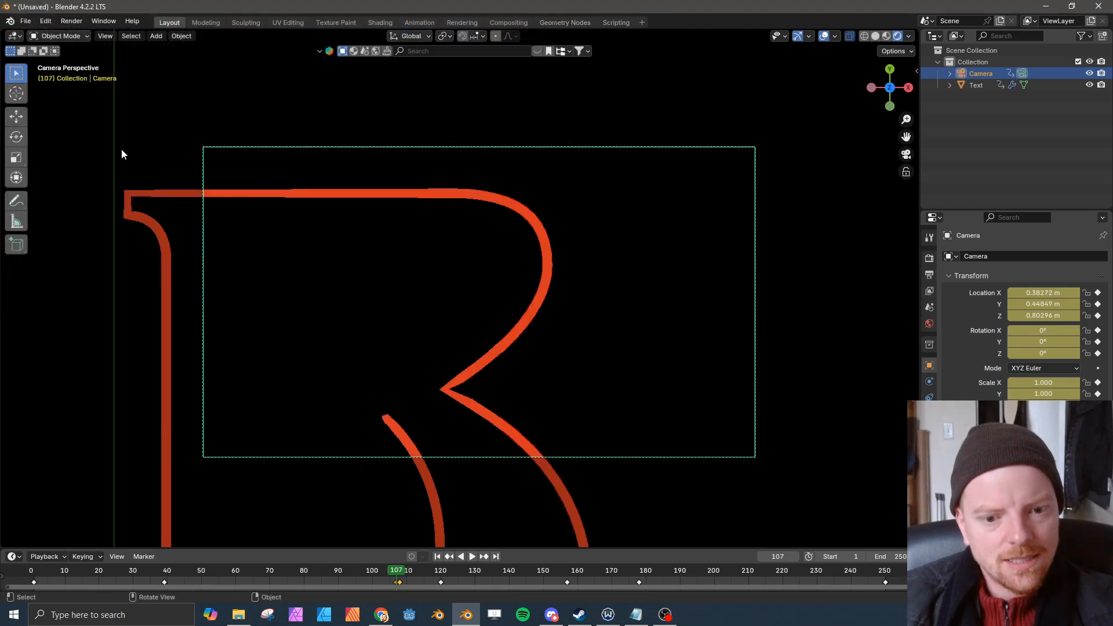
{"action": "left_click", "coordinate": [71, 21]}
{"action": "left_click", "coordinate": [86, 35]}
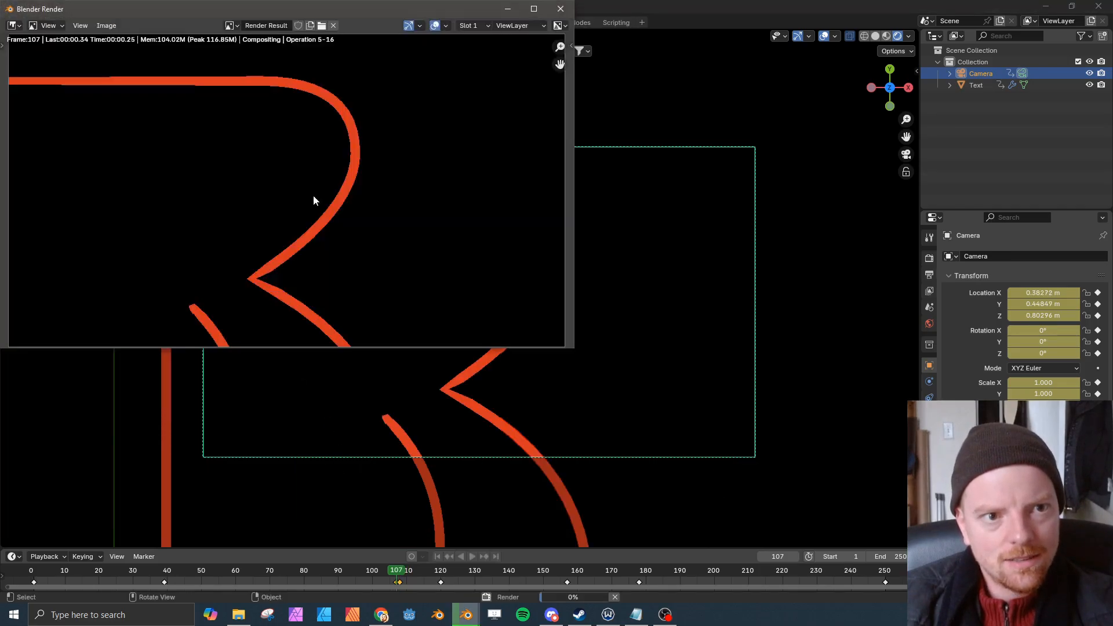
{"action": "left_click", "coordinate": [560, 9]}
- Set the camera's keyframes at frames 107 and 108 to Bézier interpolation and check the motion up to frame 130
{"action": "left_click_drag", "start_coordinate": [399, 572], "coordinate": [435, 573]}
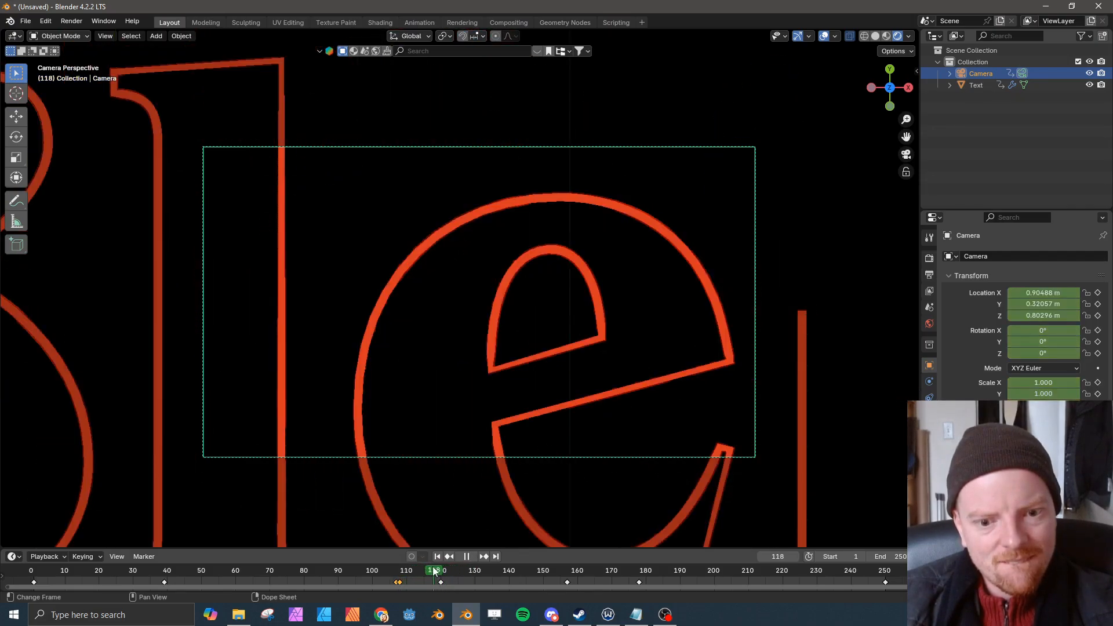
{"action": "right_click", "coordinate": [401, 582]}
{"action": "mouse_move", "coordinate": [402, 510]}
{"action": "left_click", "coordinate": [447, 459]}
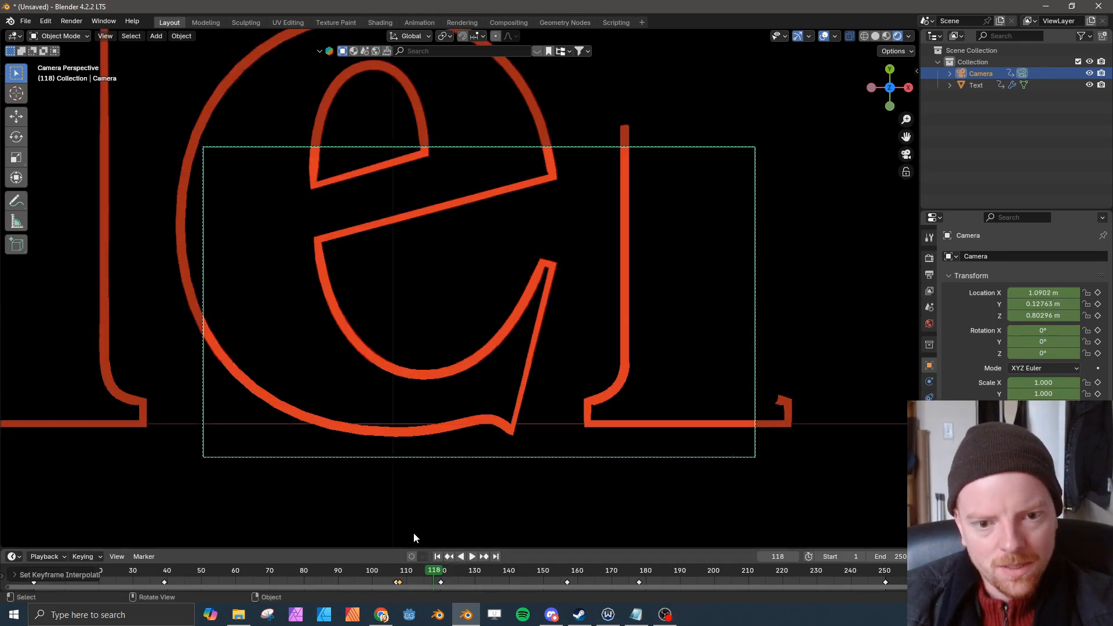
{"action": "left_click_drag", "start_coordinate": [433, 572], "coordinate": [475, 572]}
- Set the camera's keyframes at frames 120, 157 and 178 to Linear interpolation and play back the result
{"action": "left_click", "coordinate": [441, 582]}
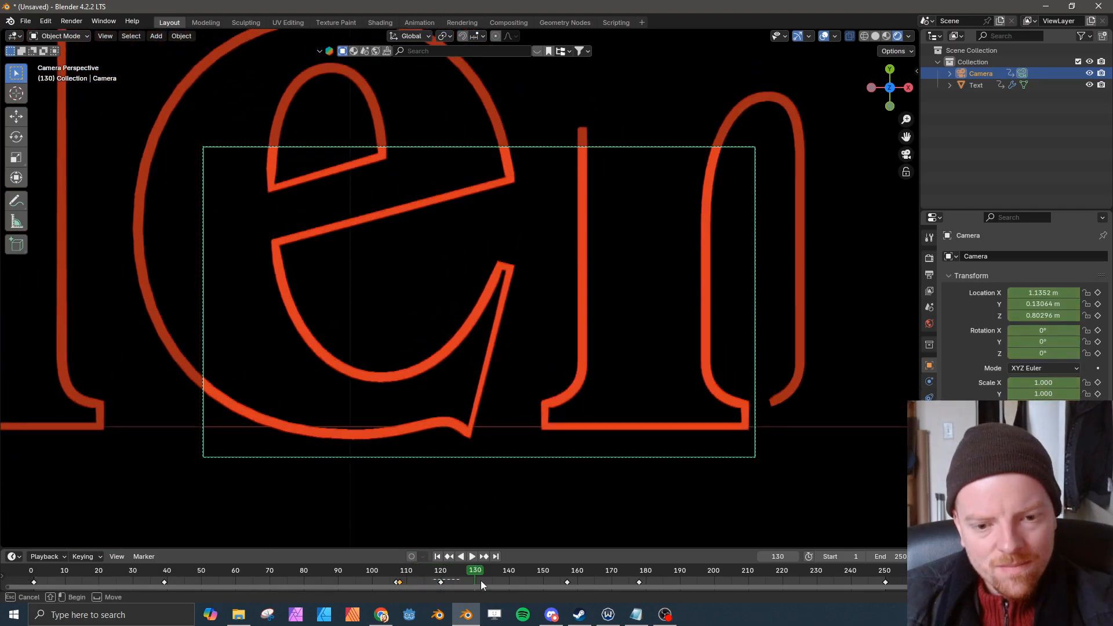
{"action": "right_click", "coordinate": [640, 583]}
{"action": "mouse_move", "coordinate": [625, 511]}
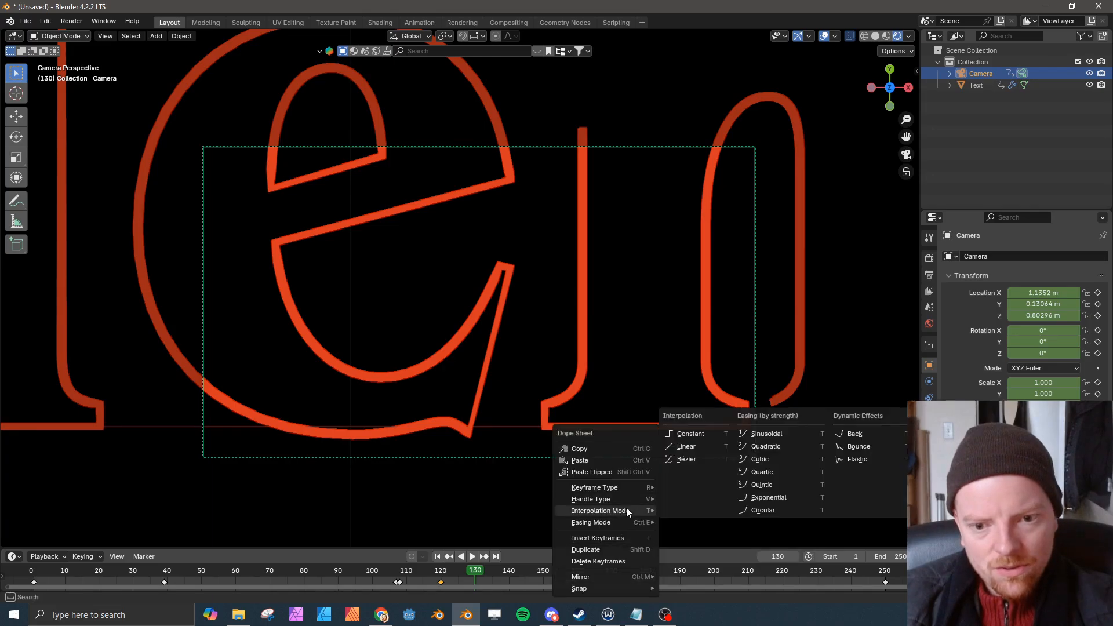
{"action": "left_click", "coordinate": [694, 447]}
{"action": "key", "text": "space"}
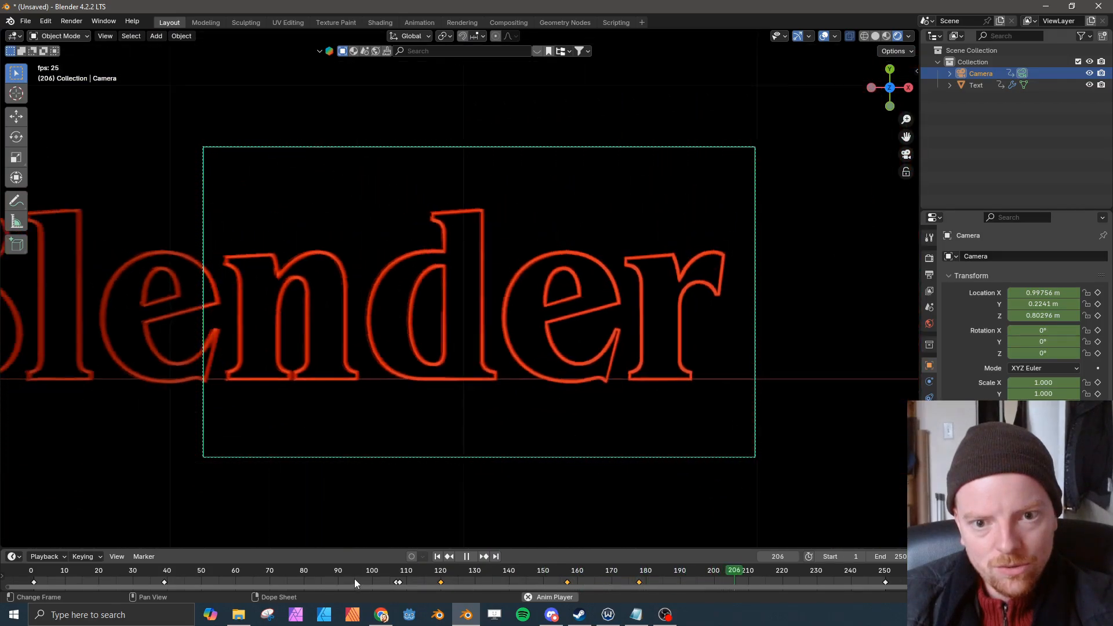
{"action": "key", "text": "space"}
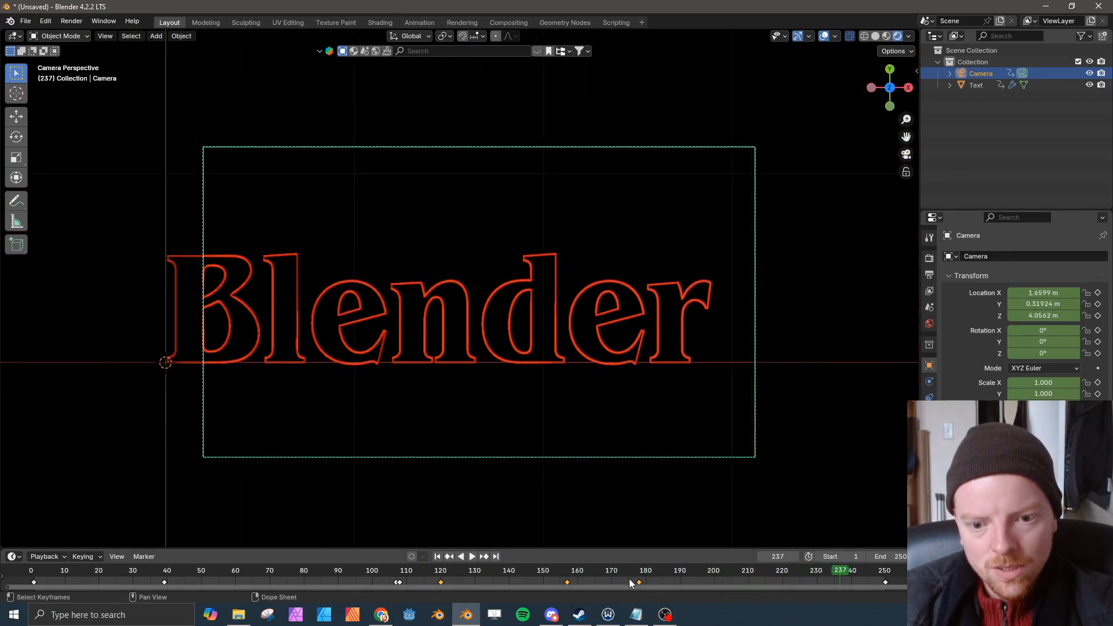
- Set the camera's keyframe at frame 178 to Bézier interpolation and replay the final zoom-out
{"action": "right_click", "coordinate": [638, 579]}
{"action": "mouse_move", "coordinate": [625, 513]}
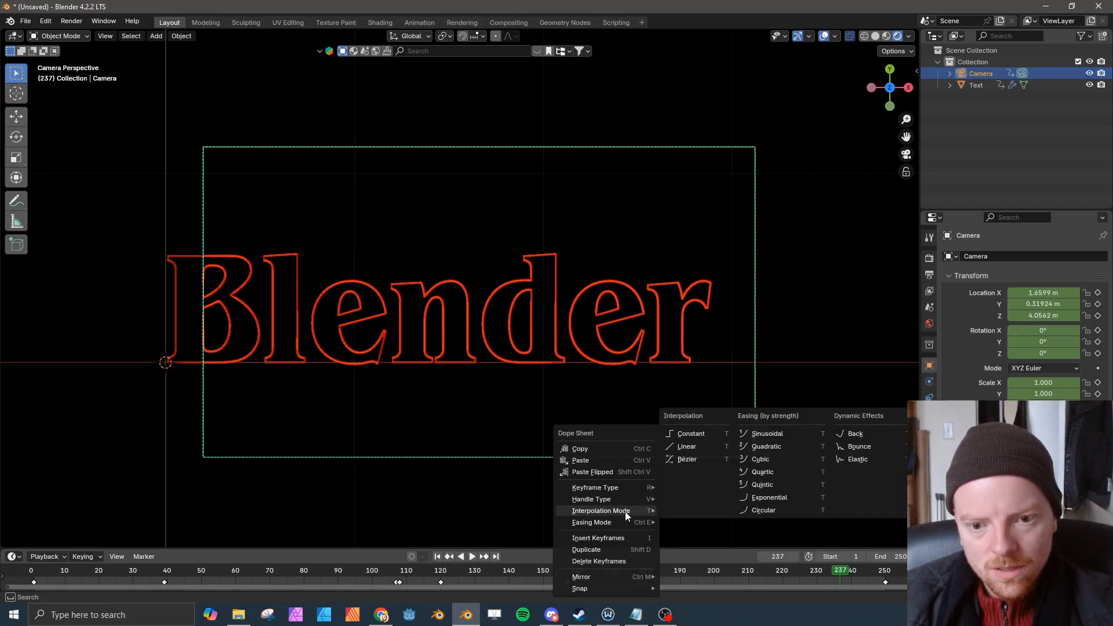
{"action": "left_click", "coordinate": [686, 459]}
{"action": "left_click", "coordinate": [589, 575]}
{"action": "key", "text": "space"}
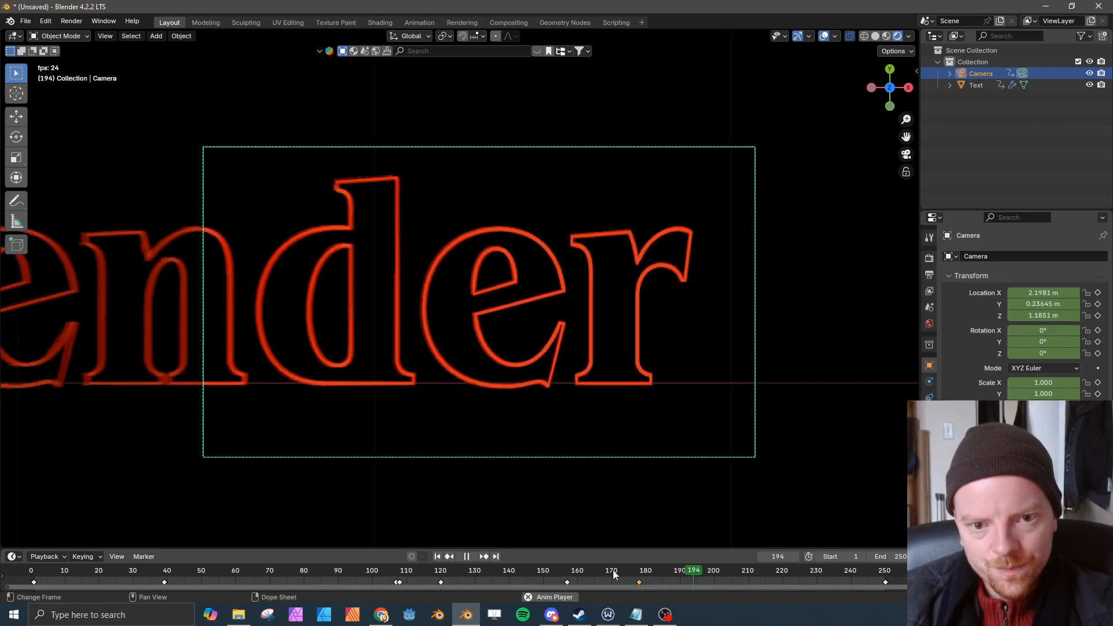
{"action": "key", "text": "space"}
- Set the camera's keyframe at frame 157 to Bézier interpolation
{"action": "right_click", "coordinate": [568, 583]}
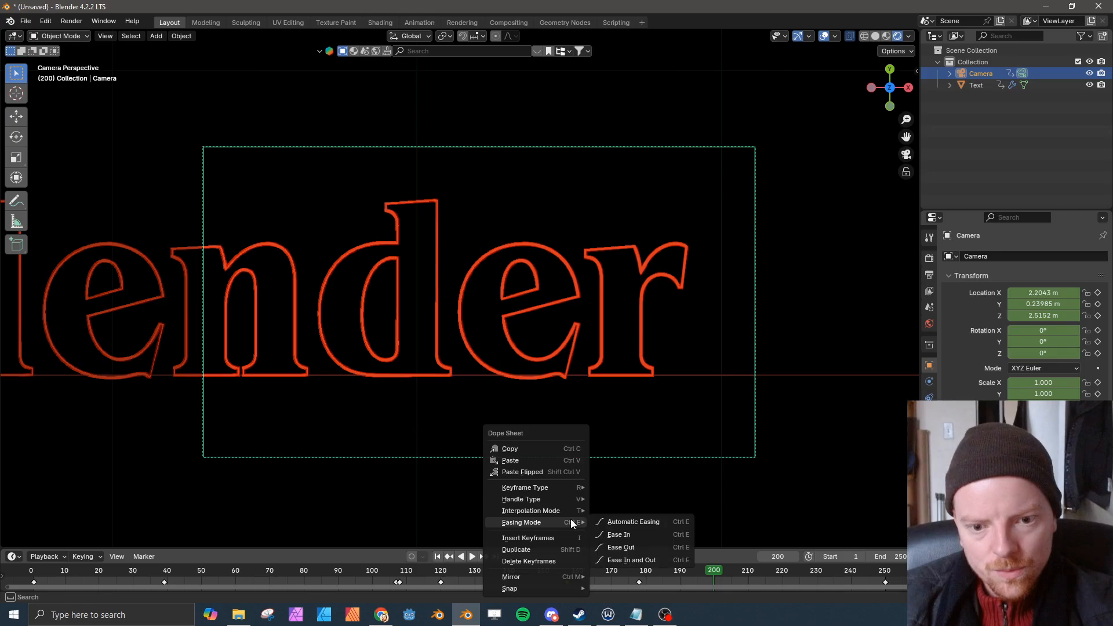
{"action": "mouse_move", "coordinate": [572, 511]}
{"action": "left_click", "coordinate": [615, 460]}
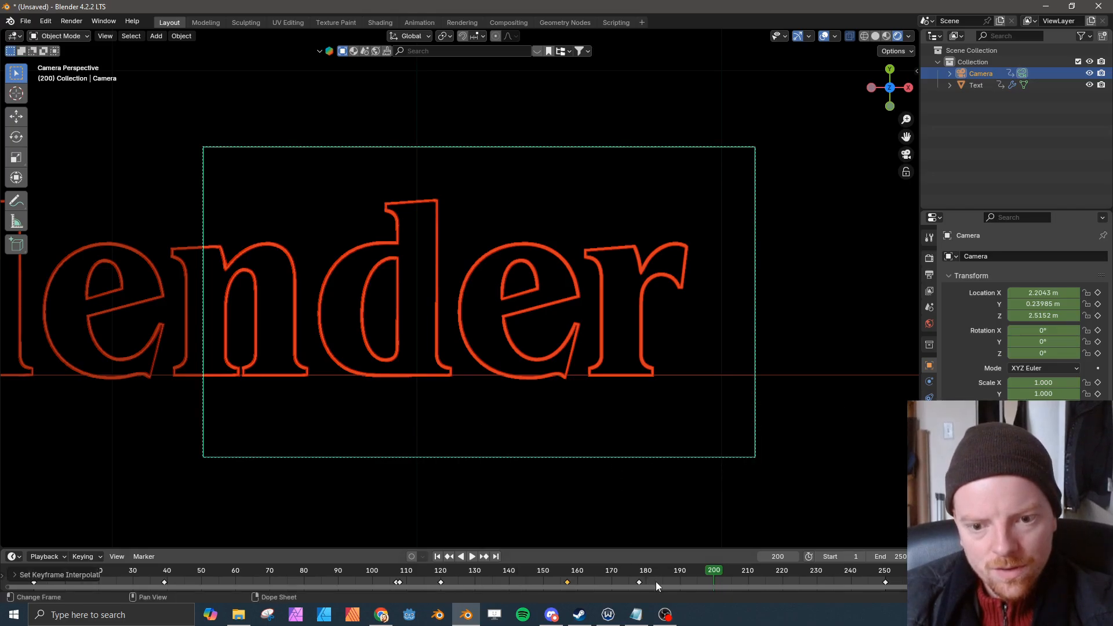
- Apply Ease In and Out easing to the camera's keyframes at frames 157 and 178, and replay from around frame 148
{"action": "left_click_drag", "start_coordinate": [656, 580], "coordinate": [542, 587]}
{"action": "right_click", "coordinate": [546, 584]}
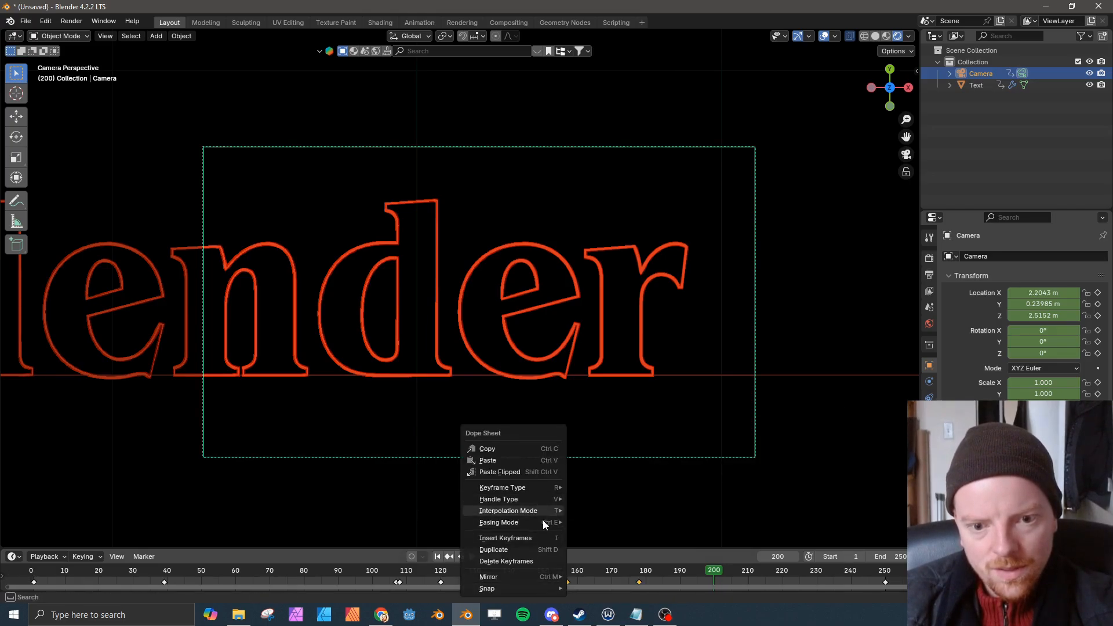
{"action": "mouse_move", "coordinate": [541, 522]}
{"action": "left_click", "coordinate": [608, 560]}
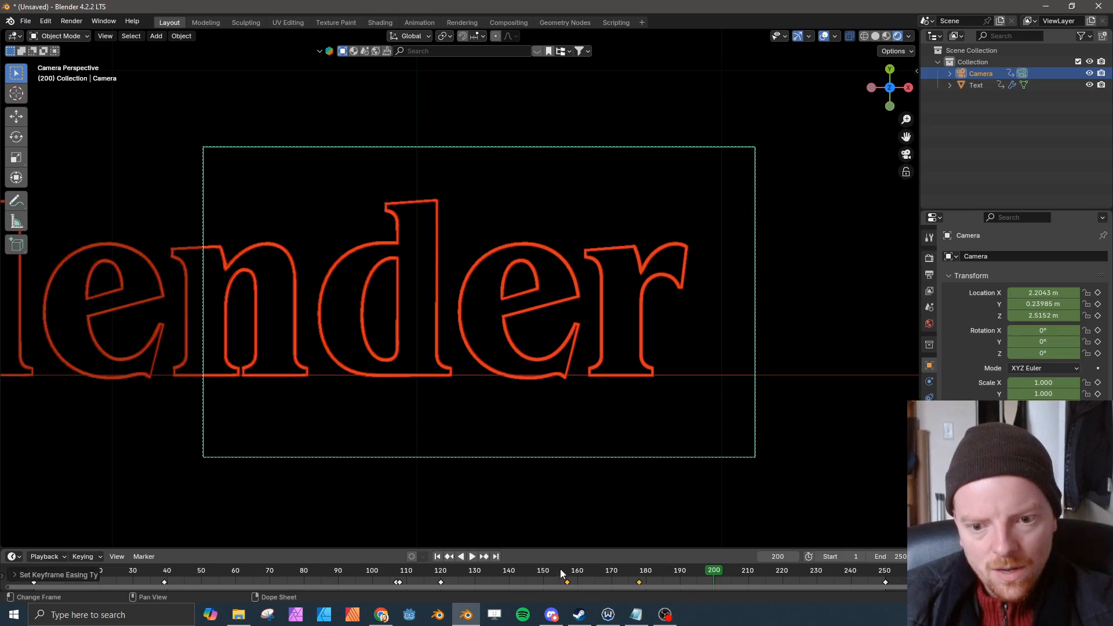
{"action": "left_click", "coordinate": [537, 571]}
{"action": "key", "text": "space"}
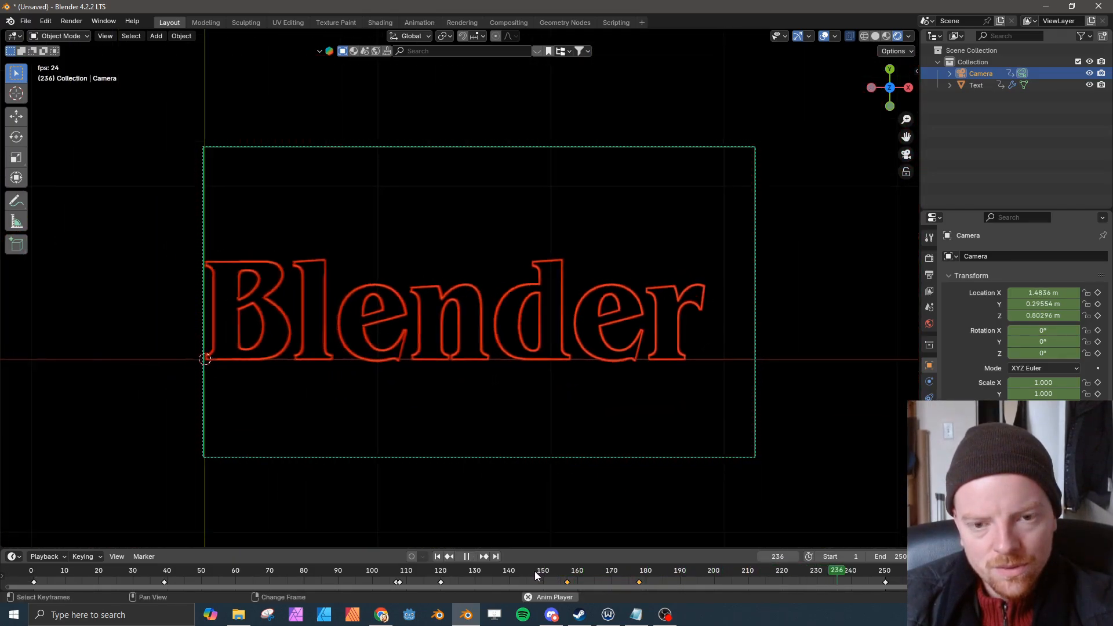
- Stop playback, duplicate the "Blender" outline text, and place the copy directly above the original
{"action": "key", "text": "space"}
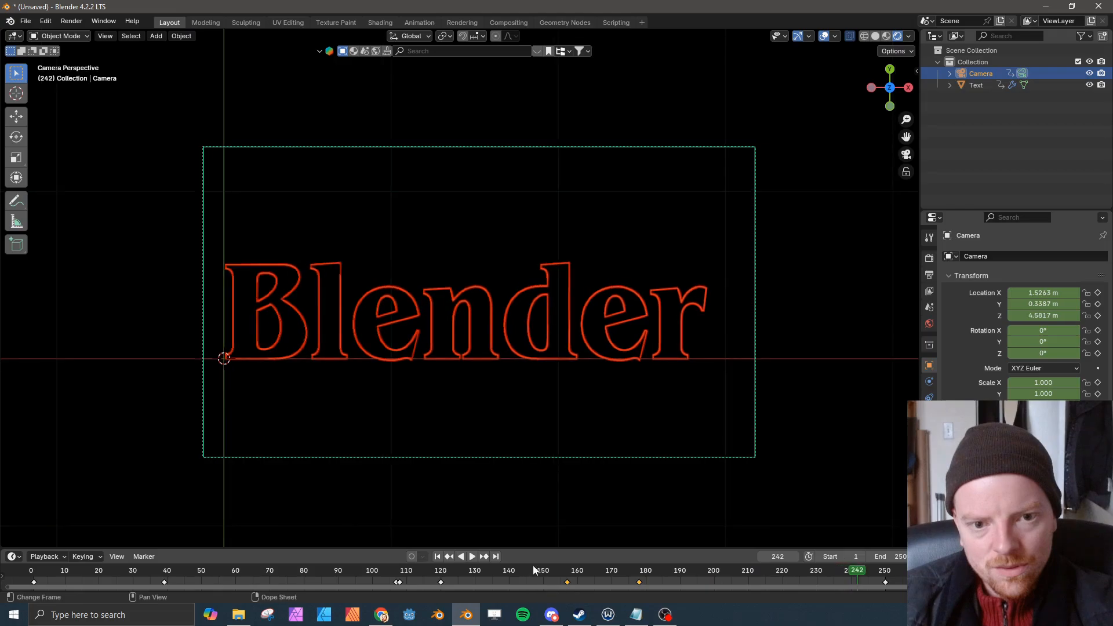
{"action": "left_click", "coordinate": [557, 319]}
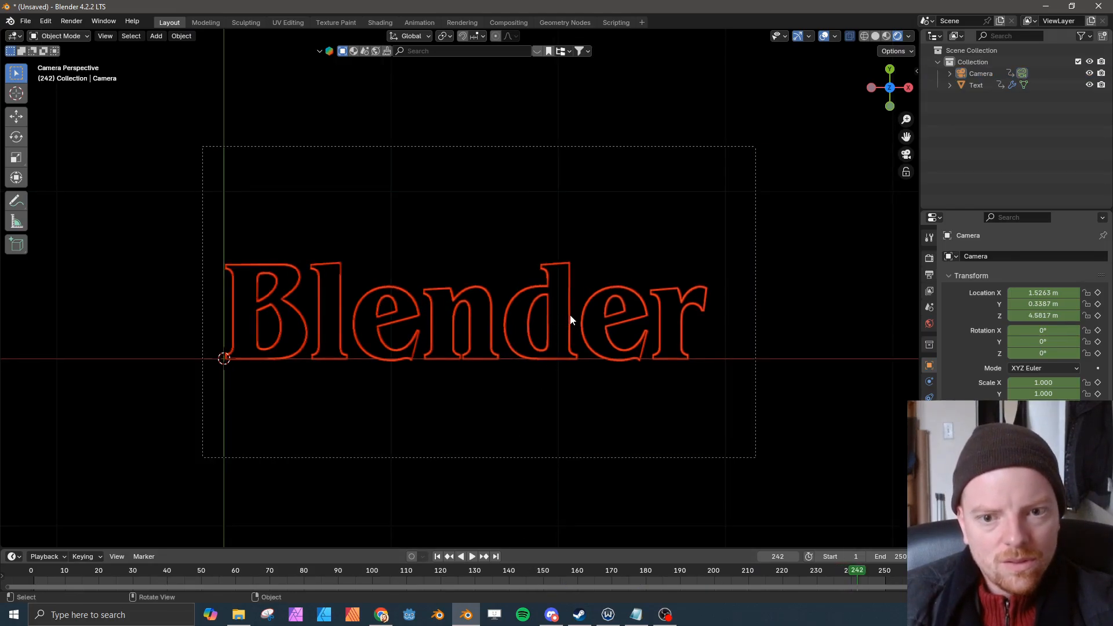
{"action": "left_click", "coordinate": [570, 320]}
{"action": "key", "text": "shift+d"}
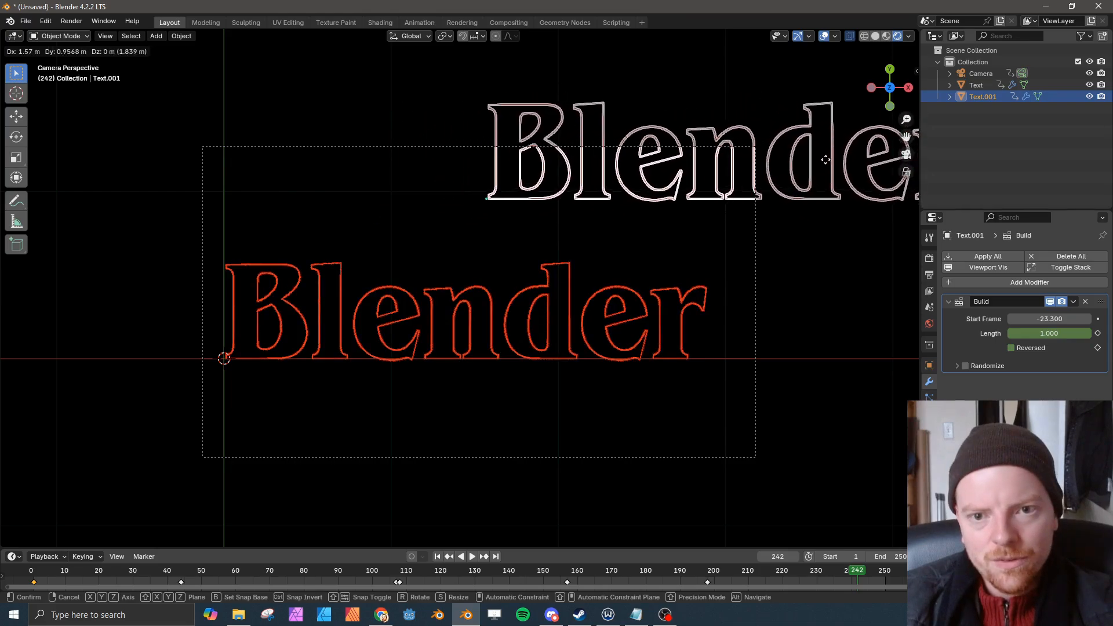
{"action": "left_click", "coordinate": [556, 90]}
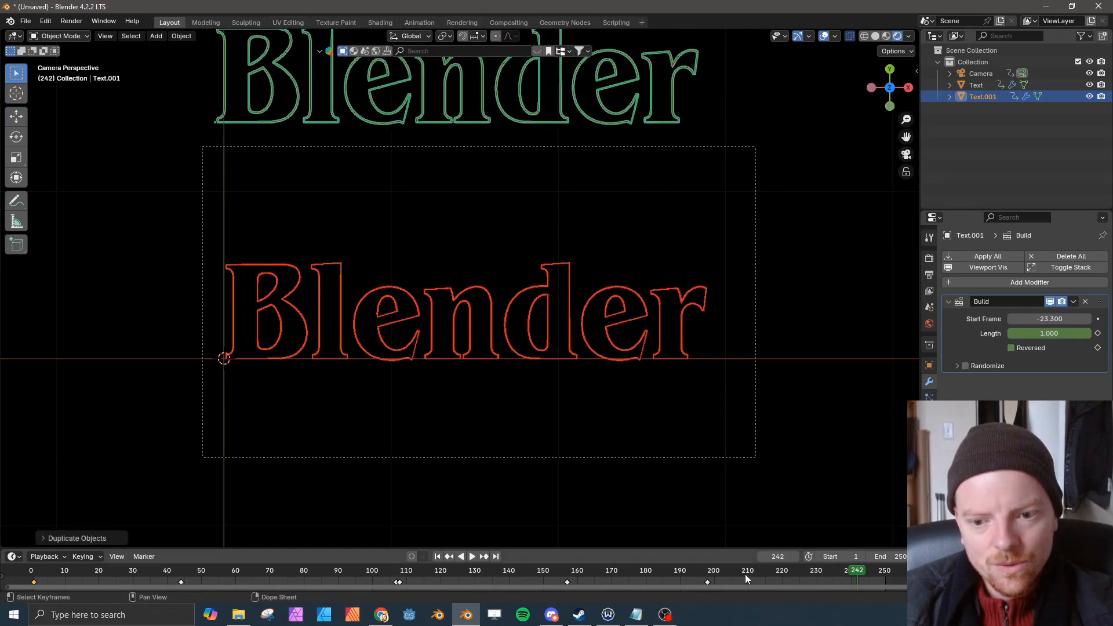
- At frame 205, move the duplicate text up and toward negative X from the original, and rotate it 180°
{"action": "mouse_move", "coordinate": [745, 574]}
{"action": "left_mouse_down"}
{"action": "mouse_move", "coordinate": [721, 571]}
{"action": "mouse_move", "coordinate": [731, 570]}
{"action": "left_mouse_up"}
{"action": "scroll", "coordinate": [533, 261], "scroll_direction": "down", "scroll_amount": 6}
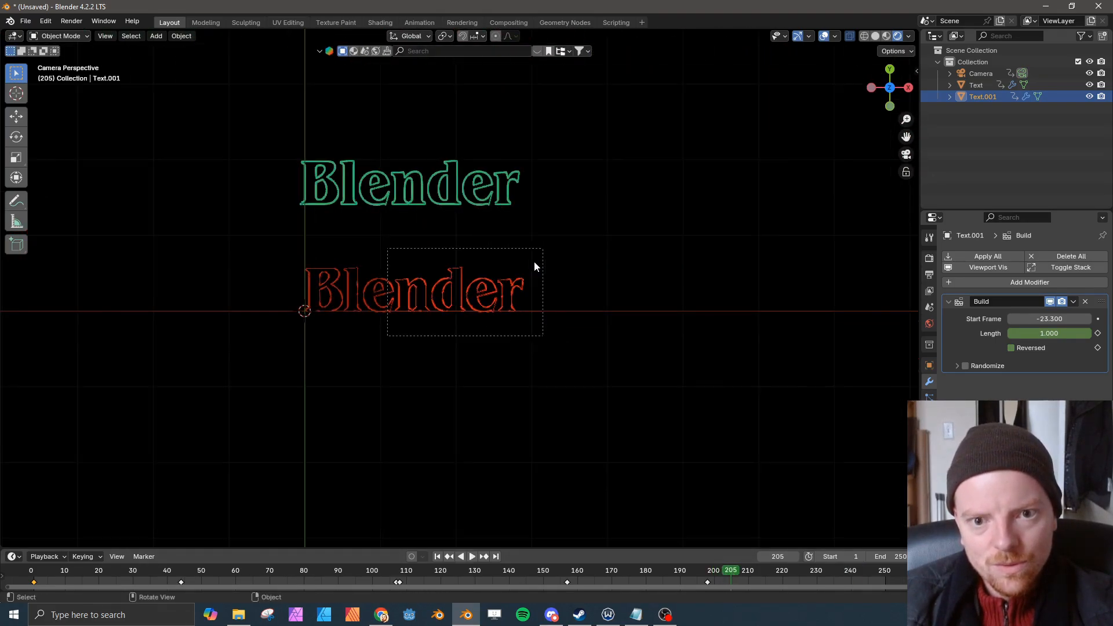
{"action": "key", "text": "g"}
{"action": "left_click", "coordinate": [398, 279]}
{"action": "key", "text": "r"}
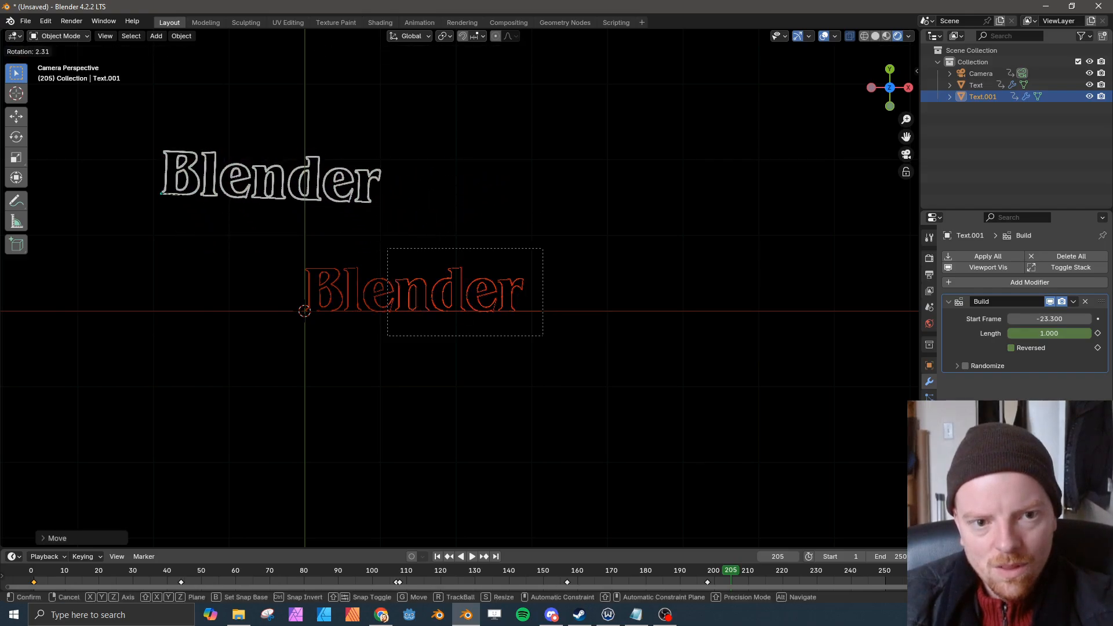
{"action": "key", "text": "Escape"}
{"action": "key", "text": "r"}
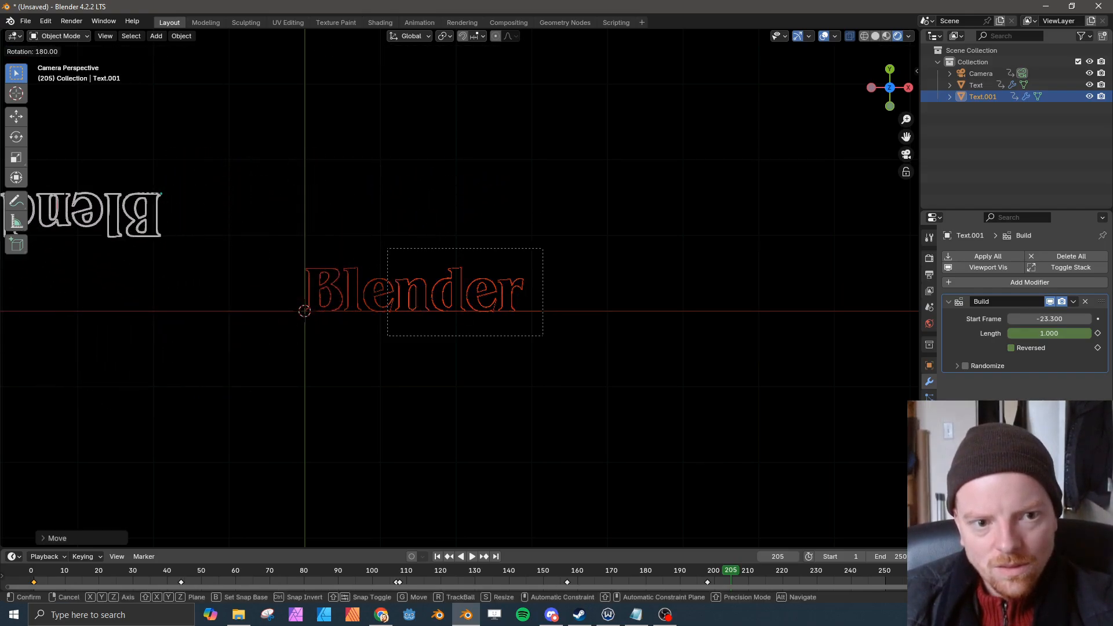
{"action": "key", "text": "Return"}
- Place the upside-down copy just below the X axis on the negative X side of the origin and keyframe it at frame 205
{"action": "key", "text": "g"}
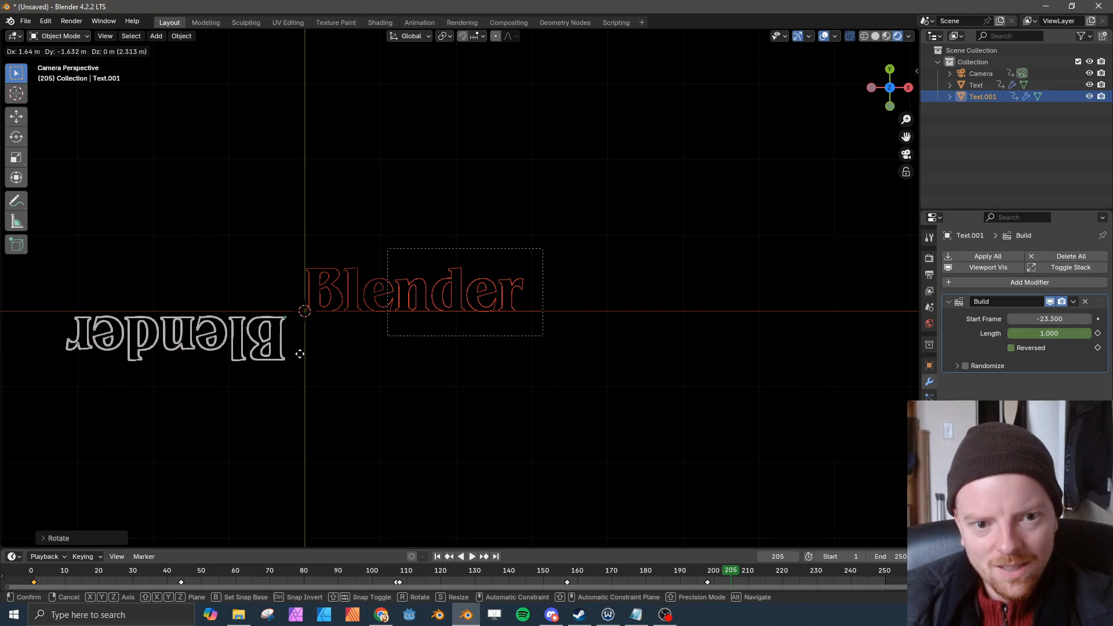
{"action": "left_click", "coordinate": [300, 353]}
{"action": "key", "text": "i"}
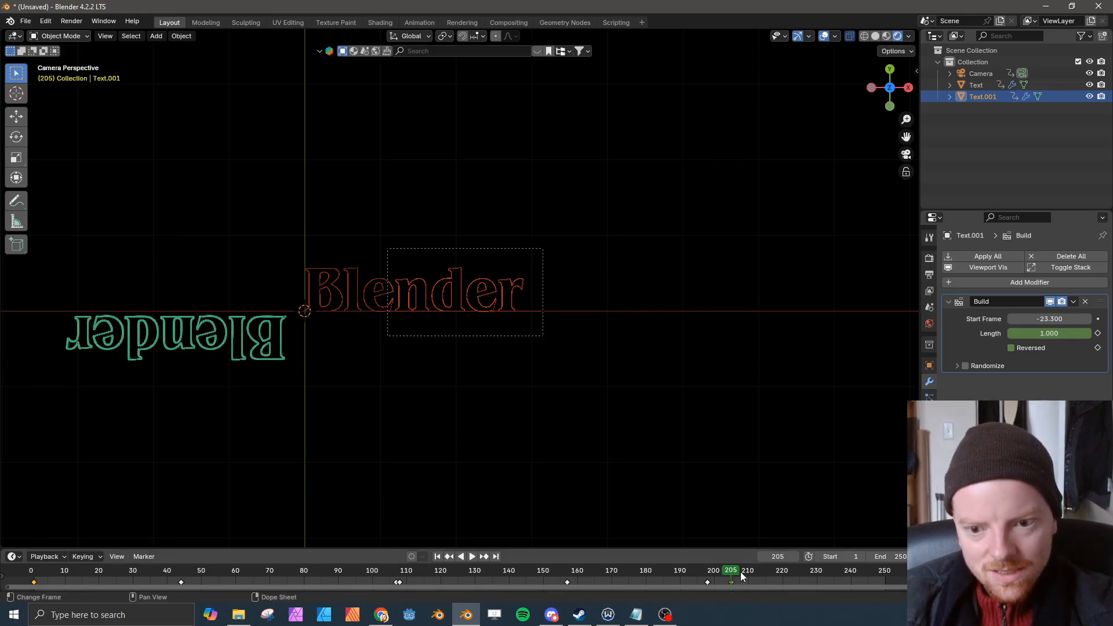
- At frame 250, slide the upside-down copy along X directly beneath the original word, fine-tune it along Y, and keyframe it
{"action": "left_click_drag", "start_coordinate": [740, 572], "coordinate": [882, 570]}
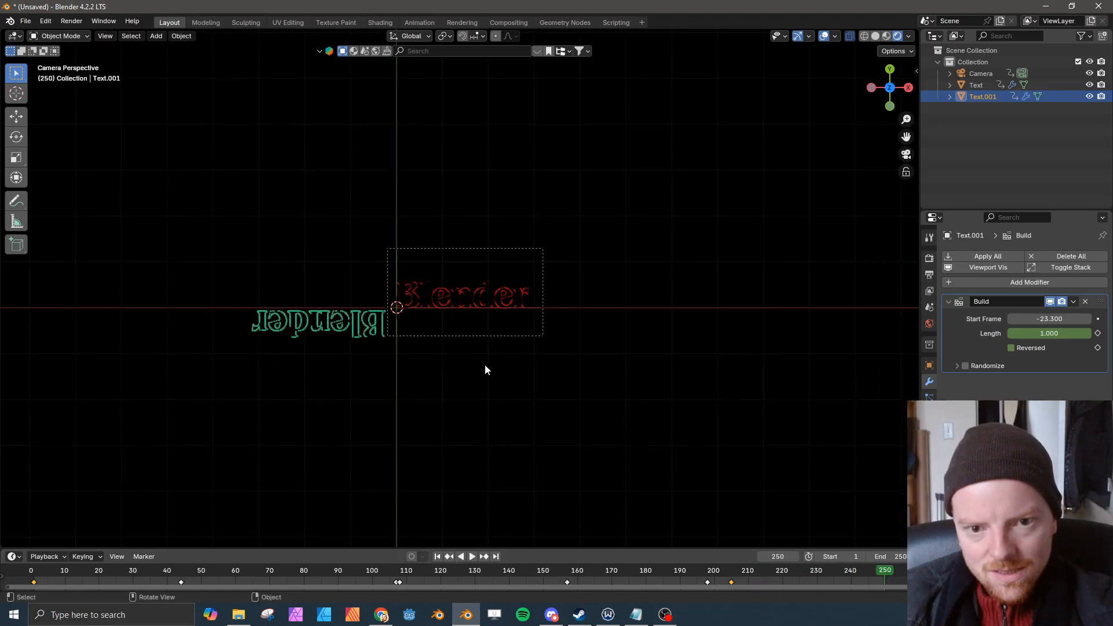
{"action": "scroll", "coordinate": [485, 368], "scroll_direction": "up", "scroll_amount": 5}
{"action": "key", "text": "g"}
{"action": "key", "text": "x"}
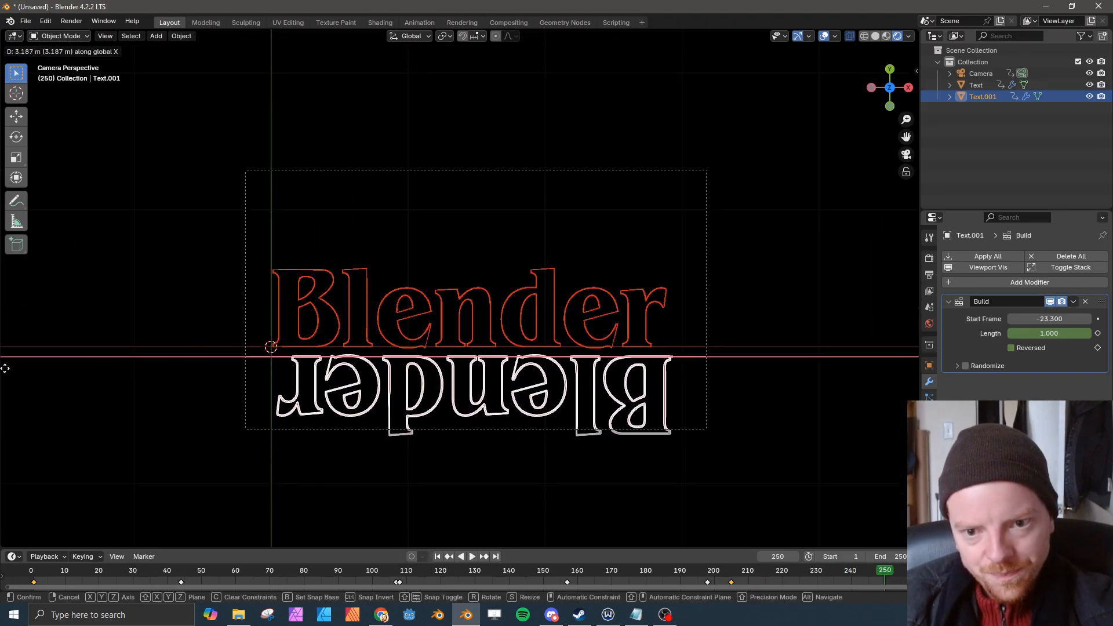
{"action": "left_click", "coordinate": [729, 423]}
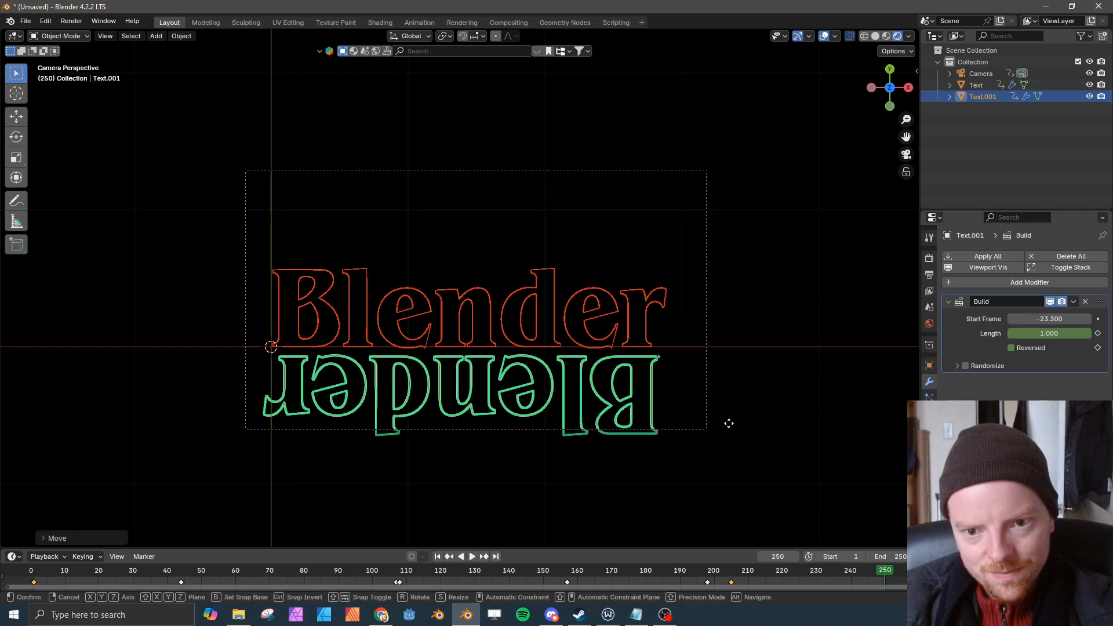
{"action": "key", "text": "g"}
{"action": "key", "text": "y"}
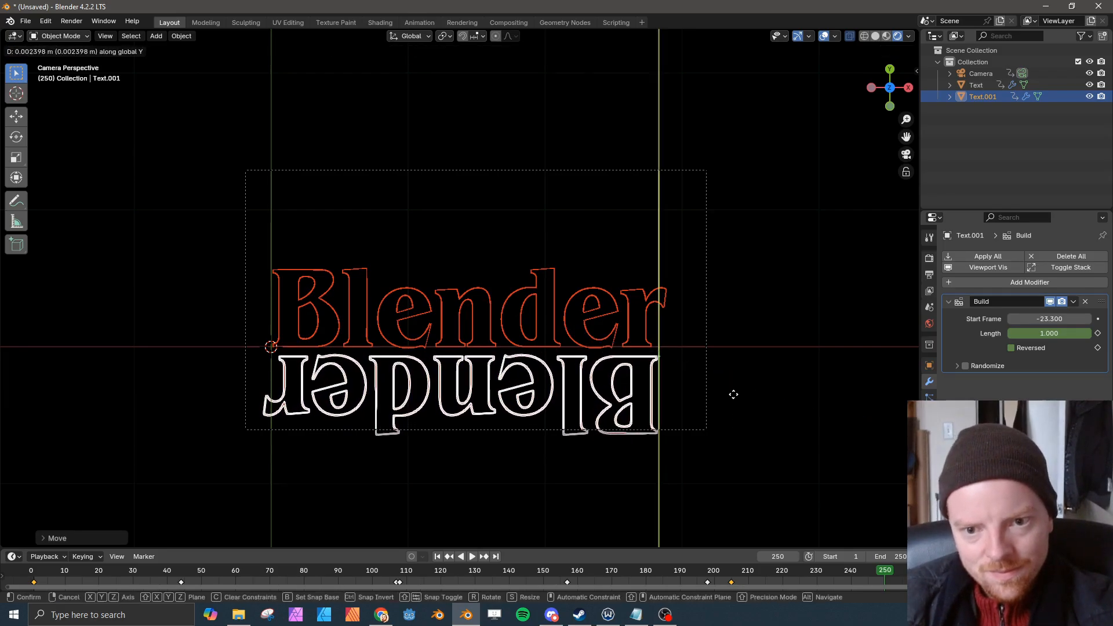
{"action": "left_click", "coordinate": [733, 394]}
{"action": "key", "text": "i"}
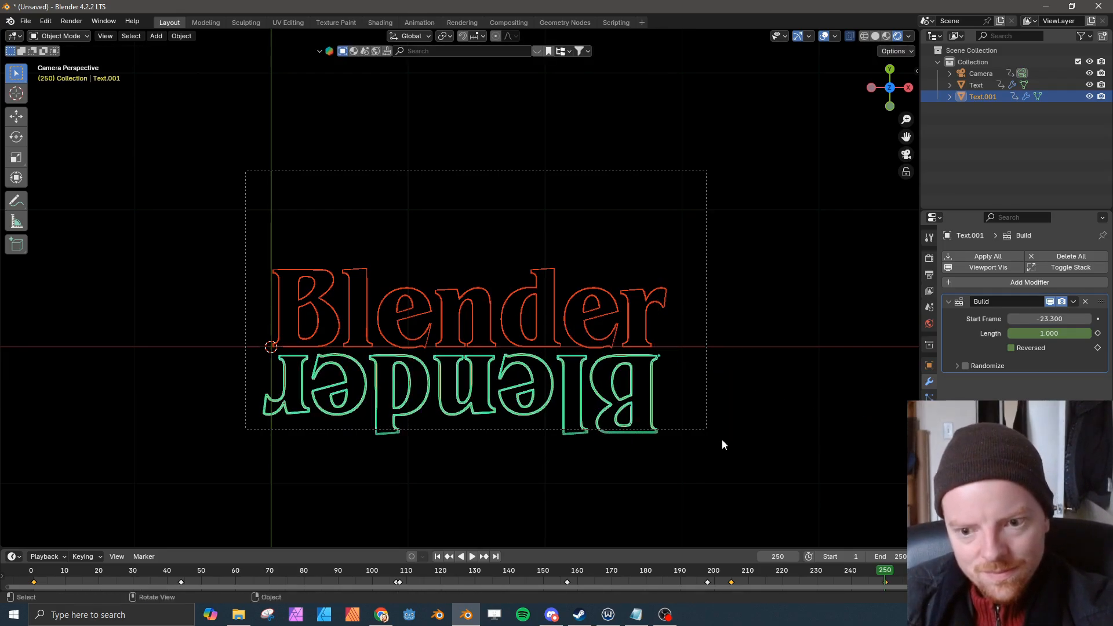
- Reposition the camera at frame 250 so that both words are centred within its frame
{"action": "mouse_move", "coordinate": [874, 571]}
{"action": "left_mouse_down"}
{"action": "mouse_move", "coordinate": [732, 574]}
{"action": "mouse_move", "coordinate": [891, 574]}
{"action": "left_mouse_up"}
{"action": "left_click", "coordinate": [706, 346]}
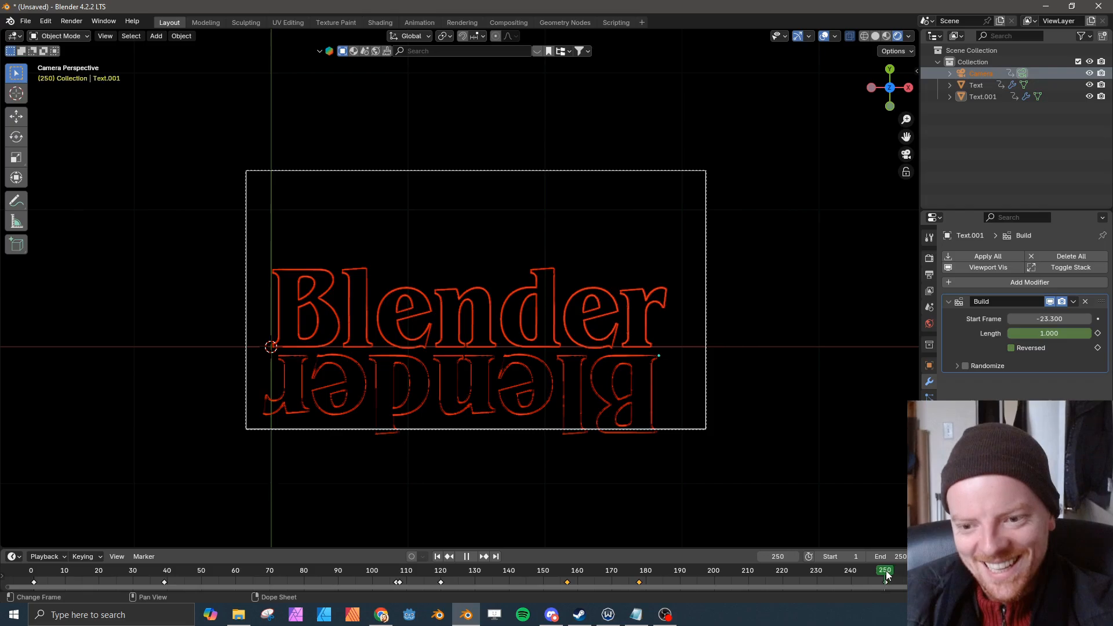
{"action": "key", "text": "g"}
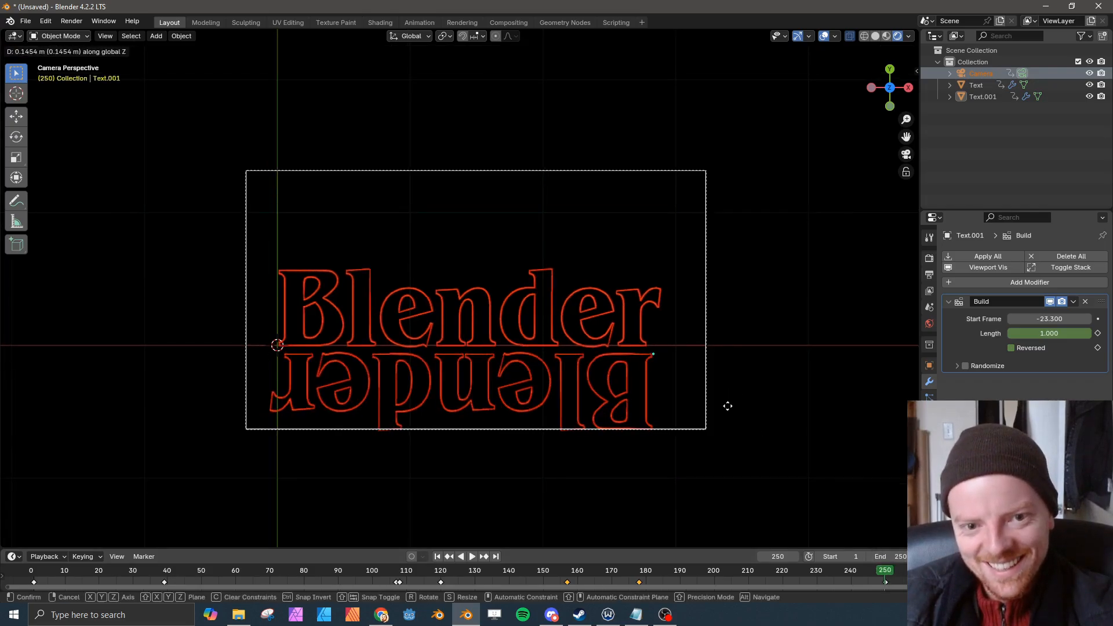
{"action": "left_click", "coordinate": [729, 420]}
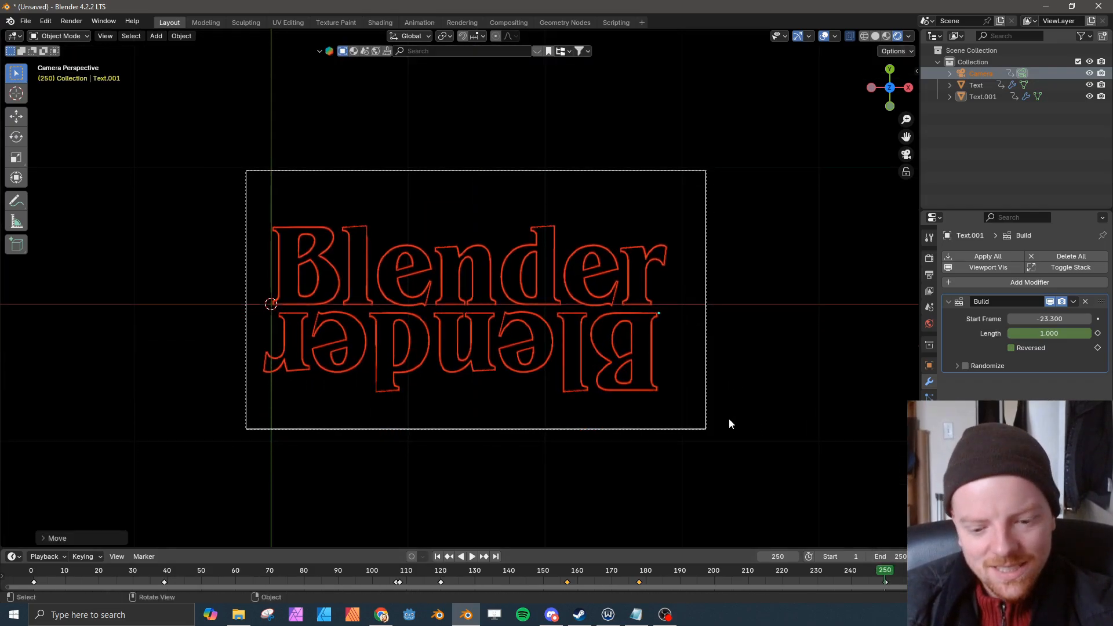
- Render the full animation and view the rendered playback
{"action": "left_click", "coordinate": [71, 21]}
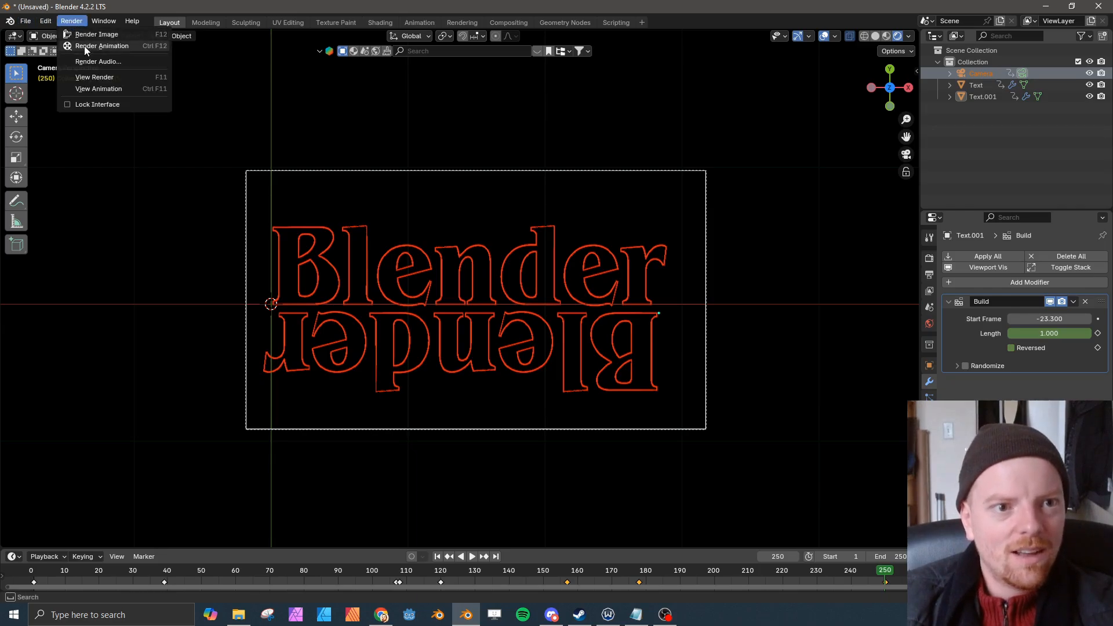
{"action": "left_click", "coordinate": [85, 47]}
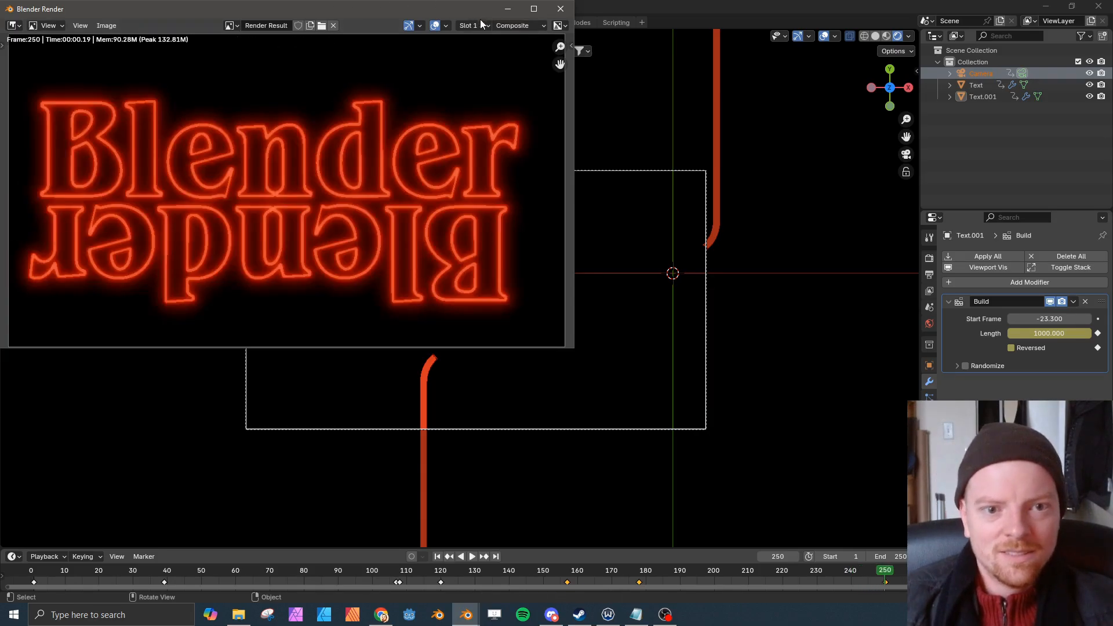
{"action": "left_click", "coordinate": [560, 9]}
{"action": "left_click", "coordinate": [72, 21]}
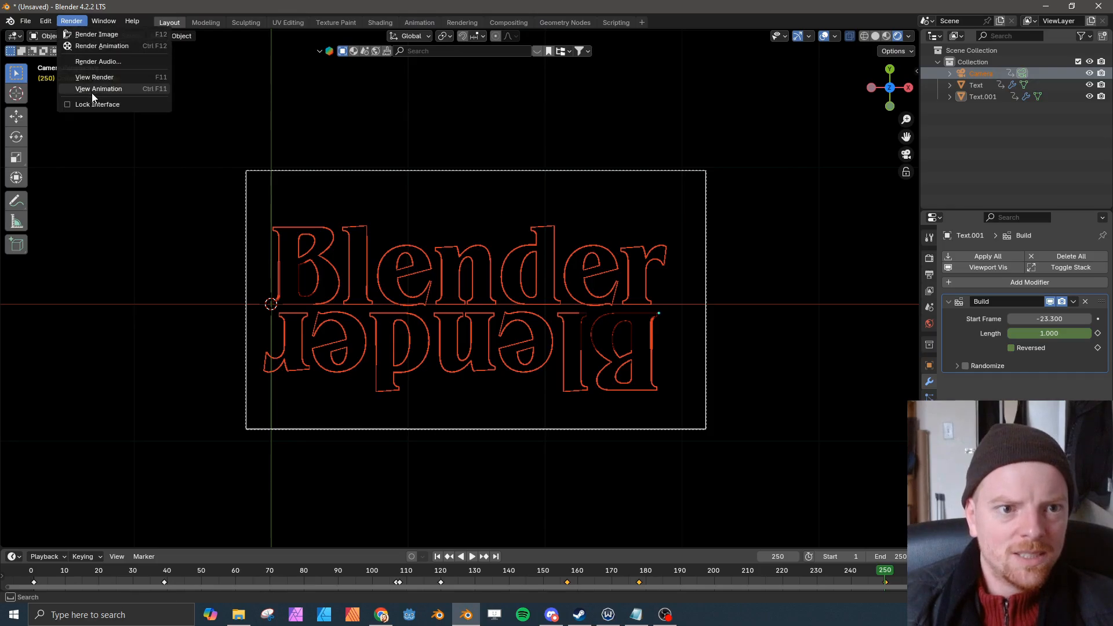
{"action": "left_click_drag", "start_coordinate": [368, 286], "coordinate": [448, 168]}
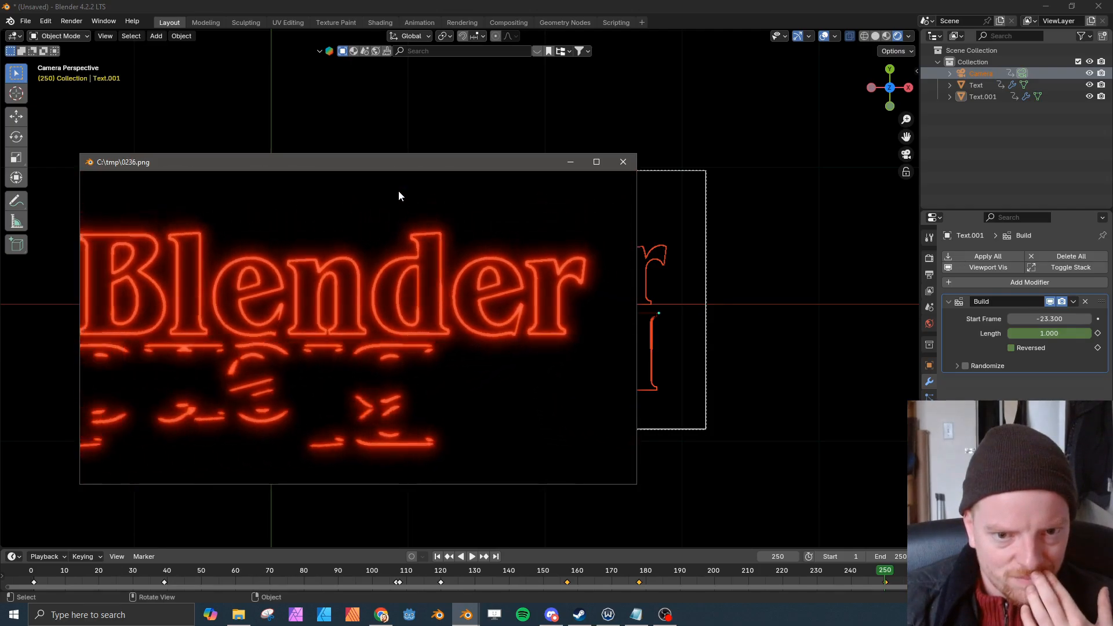
{"action": "key", "text": "Escape"}
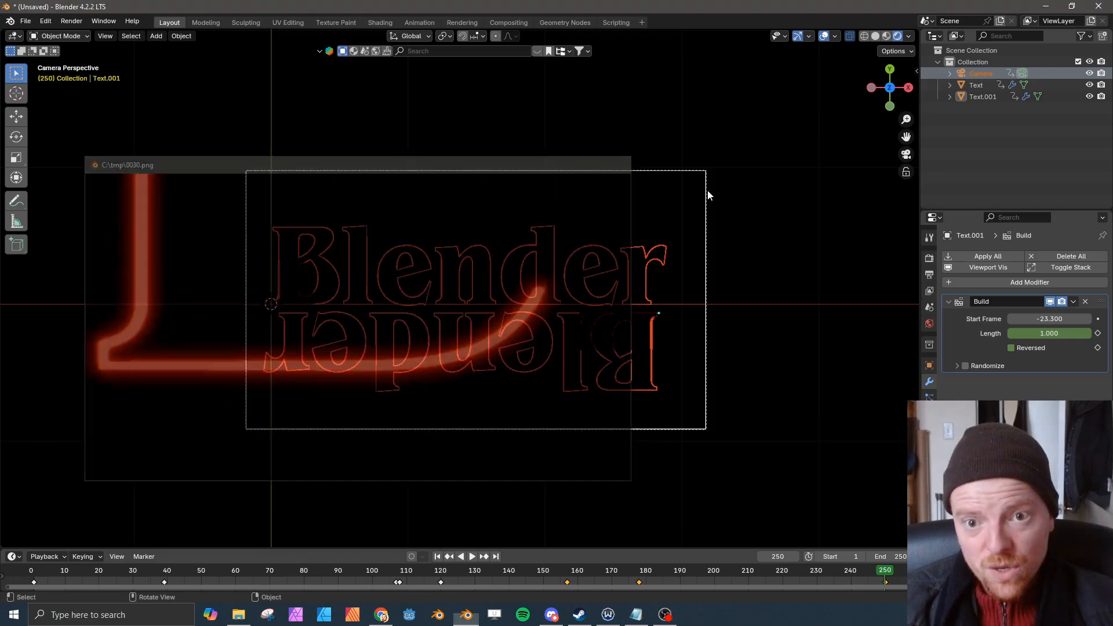
- Set the animation's end frame to 500 and start rendering the animation again
{"action": "left_click", "coordinate": [929, 258]}
{"action": "left_click", "coordinate": [928, 274]}
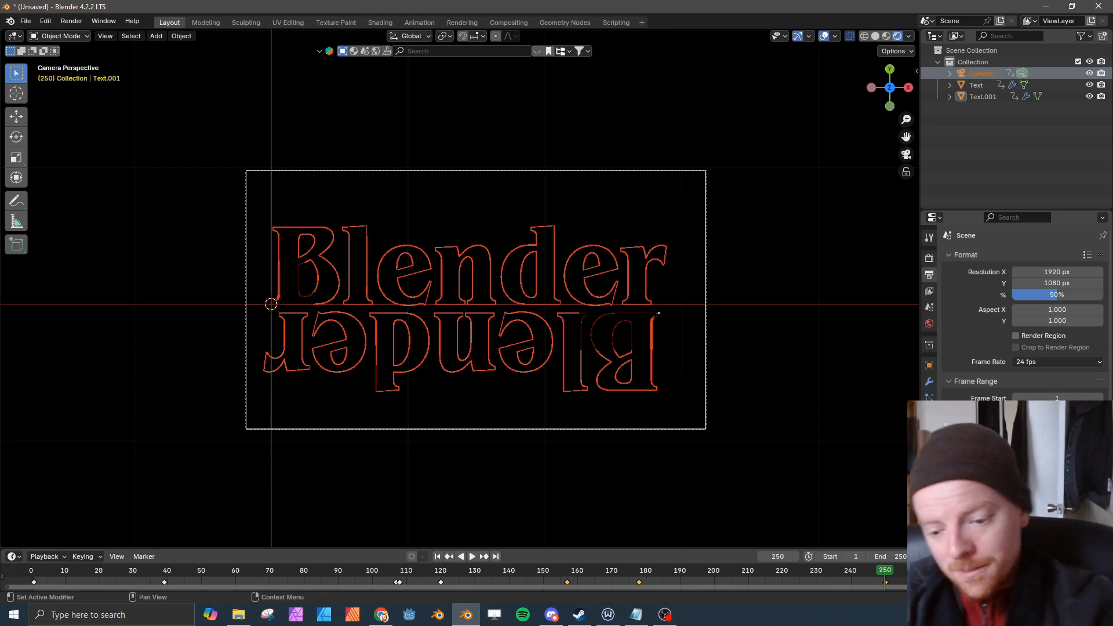
{"action": "left_click", "coordinate": [458, 570]}
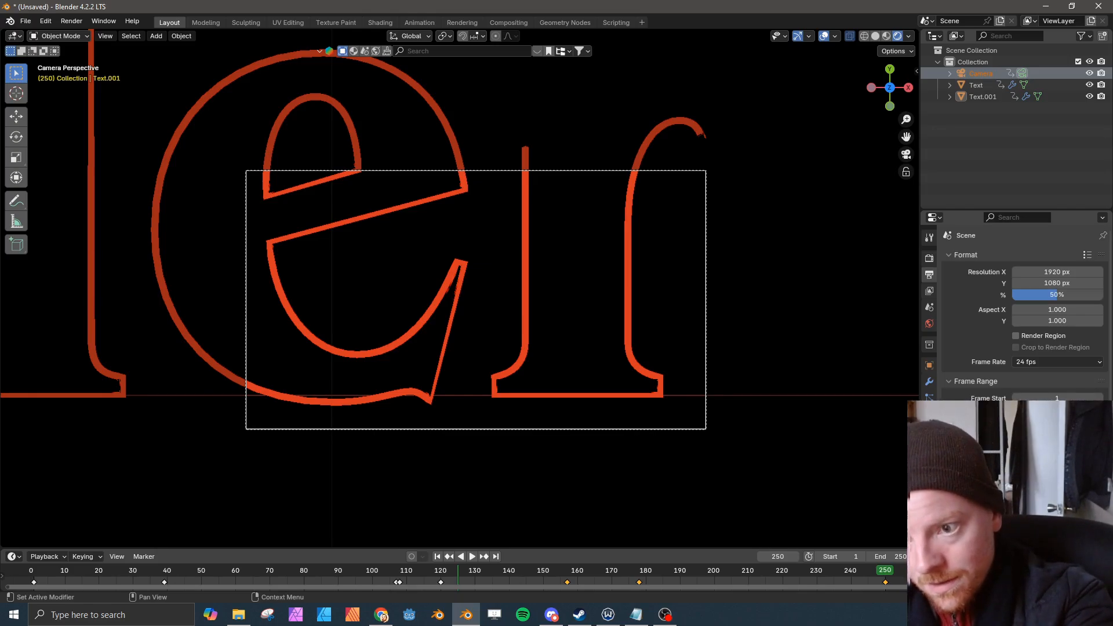
{"action": "key", "text": "Return"}
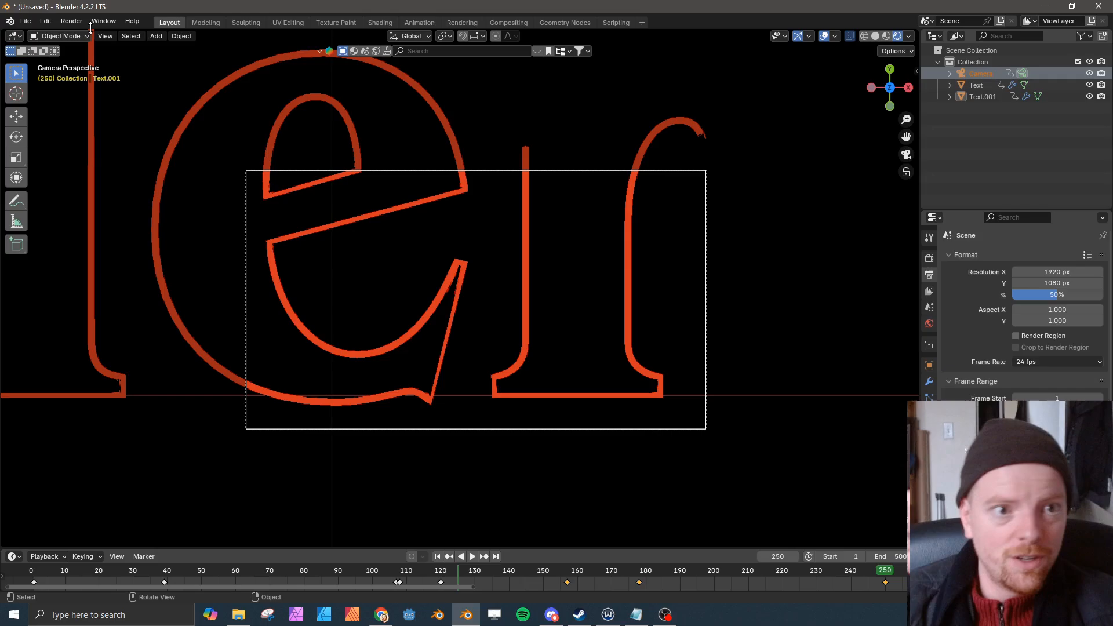
{"action": "left_click", "coordinate": [71, 21]}
{"action": "left_click", "coordinate": [86, 46]}
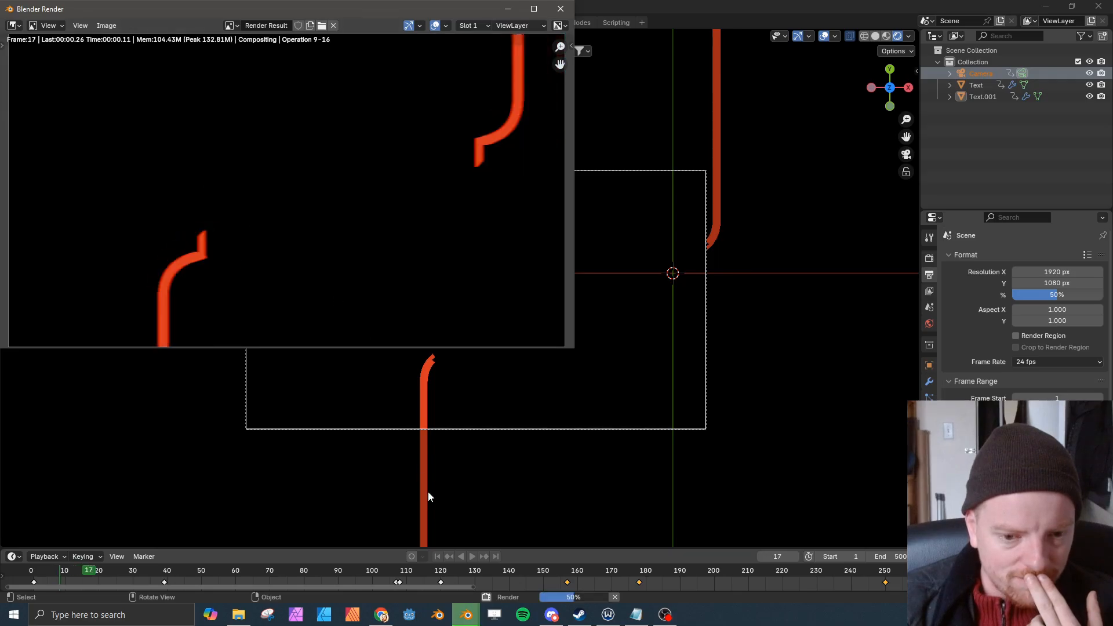
- Launch a second Blender 4.2 instance and open the recent file BROKEN_REGION.blend
{"action": "right_click", "coordinate": [467, 614]}
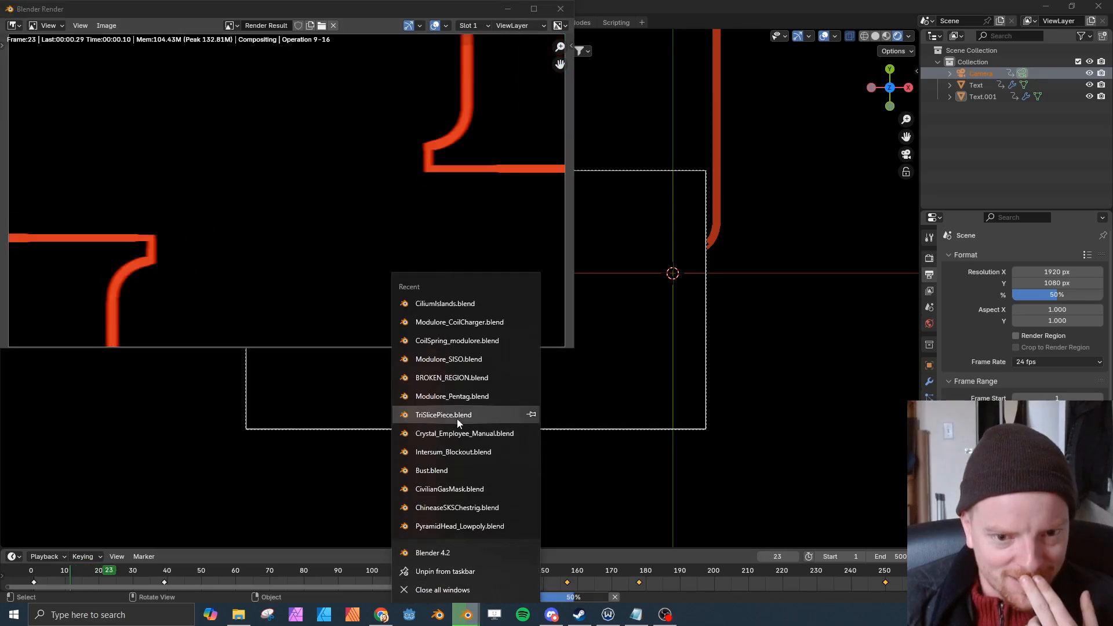
{"action": "left_click", "coordinate": [450, 554]}
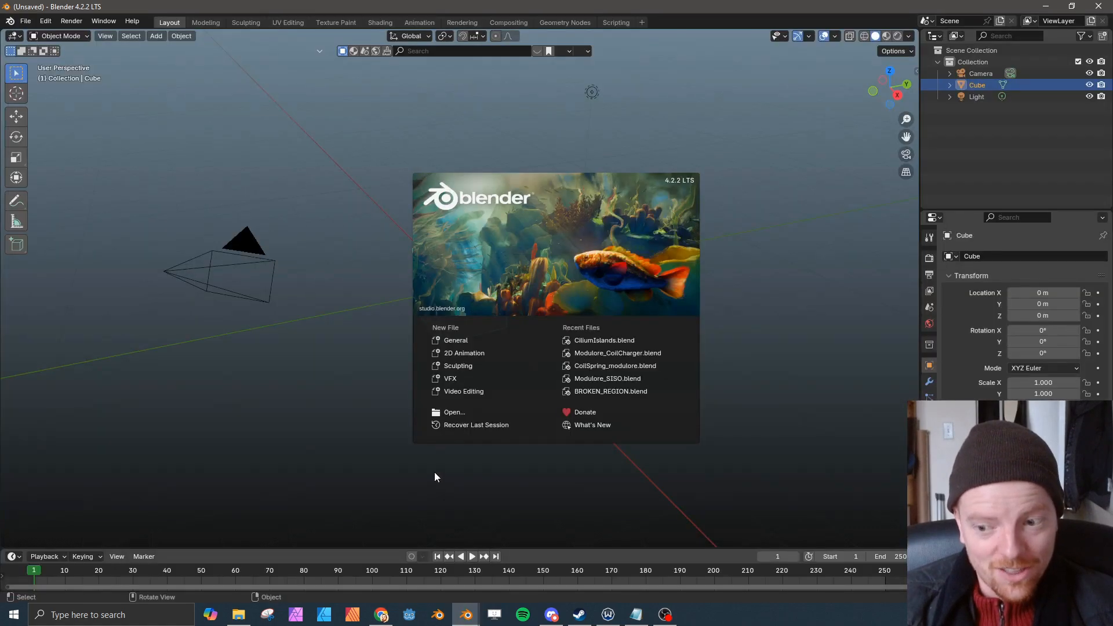
{"action": "left_click", "coordinate": [350, 416]}
{"action": "left_click", "coordinate": [26, 21]}
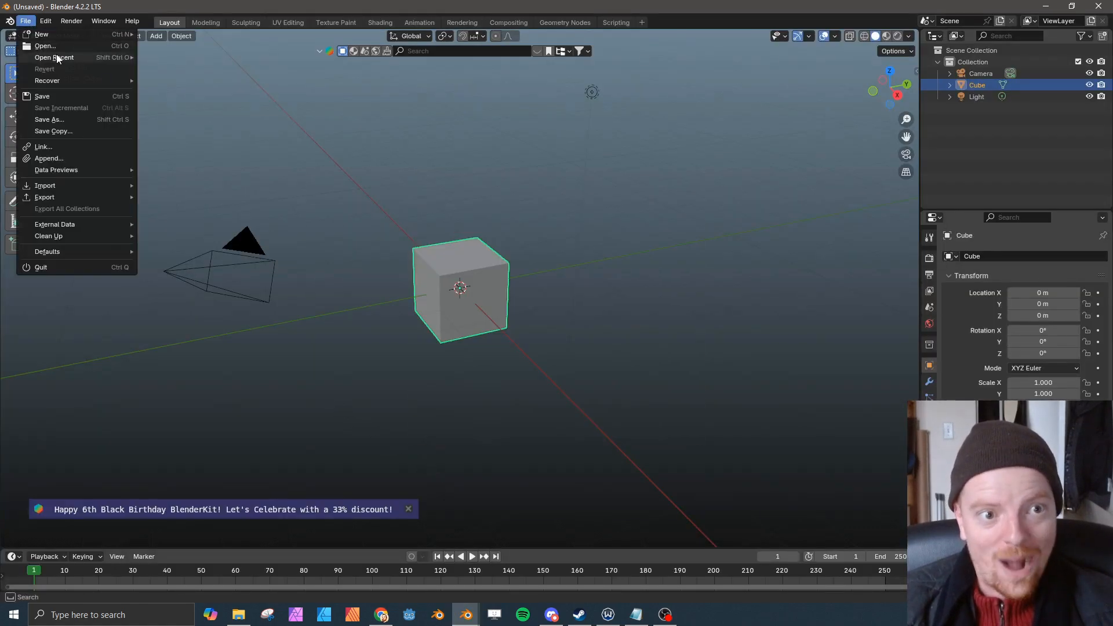
{"action": "mouse_move", "coordinate": [58, 58]}
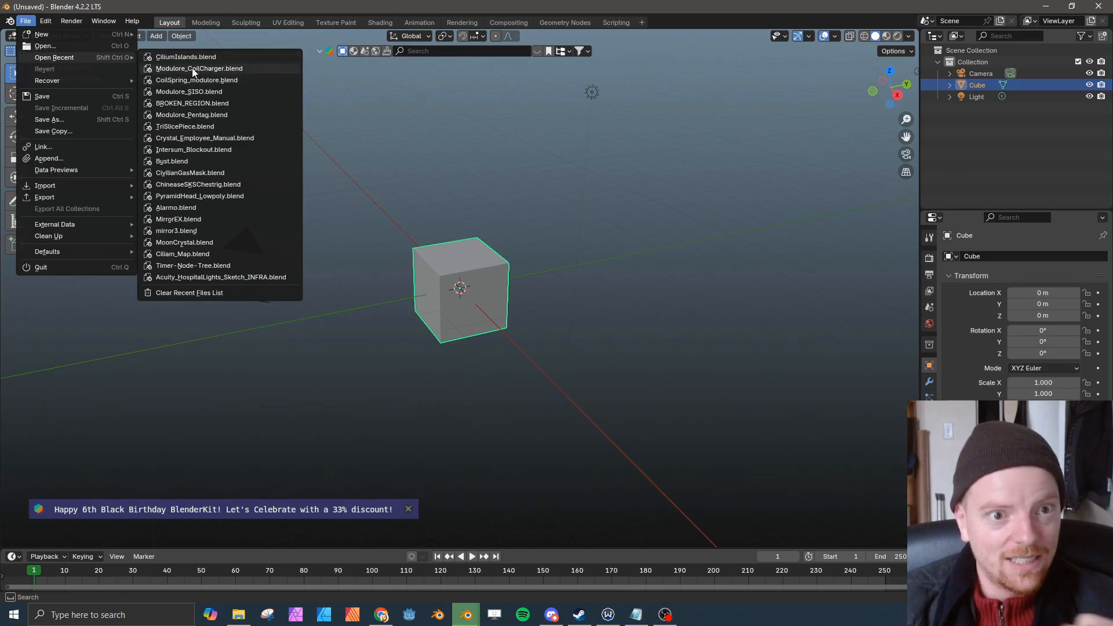
{"action": "left_click", "coordinate": [199, 103]}
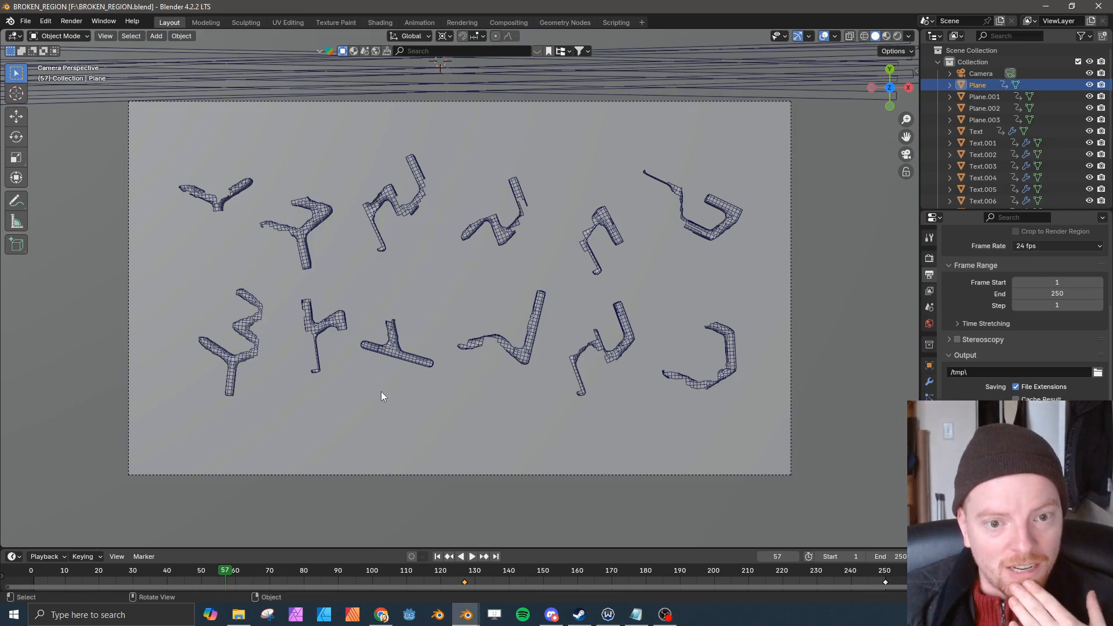
- Play and scrub the symbol animation in BROKEN_REGION.blend from the start past frame 250, examining it through the camera and in perspective
{"action": "left_click_drag", "start_coordinate": [220, 572], "coordinate": [47, 573]}
{"action": "key", "text": "space"}
{"action": "key", "text": "space"}
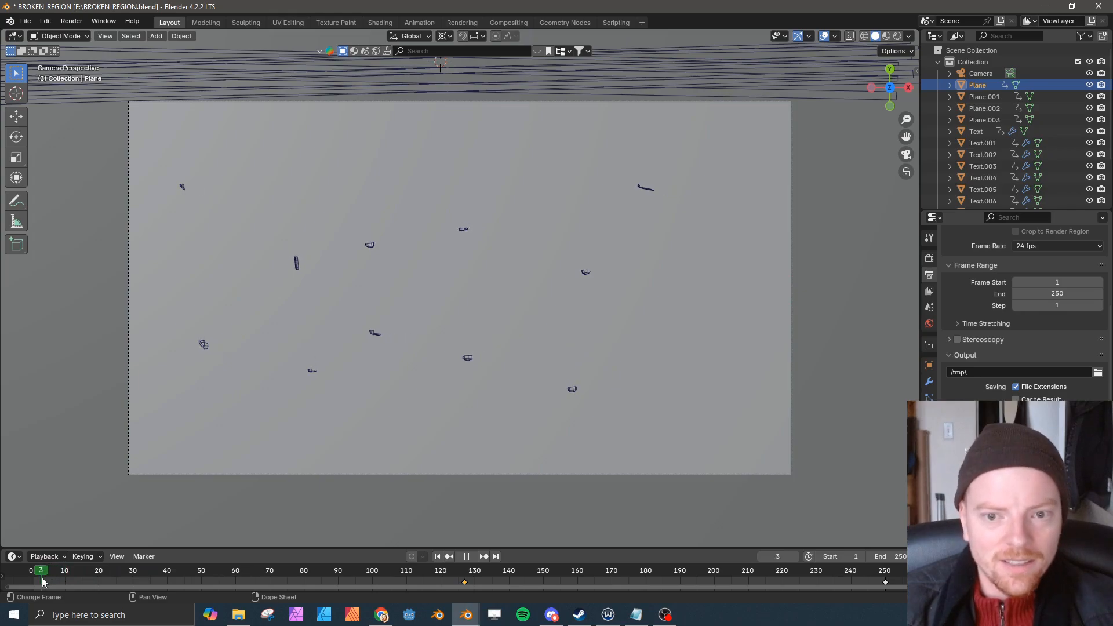
{"action": "left_click_drag", "start_coordinate": [85, 576], "coordinate": [489, 556]}
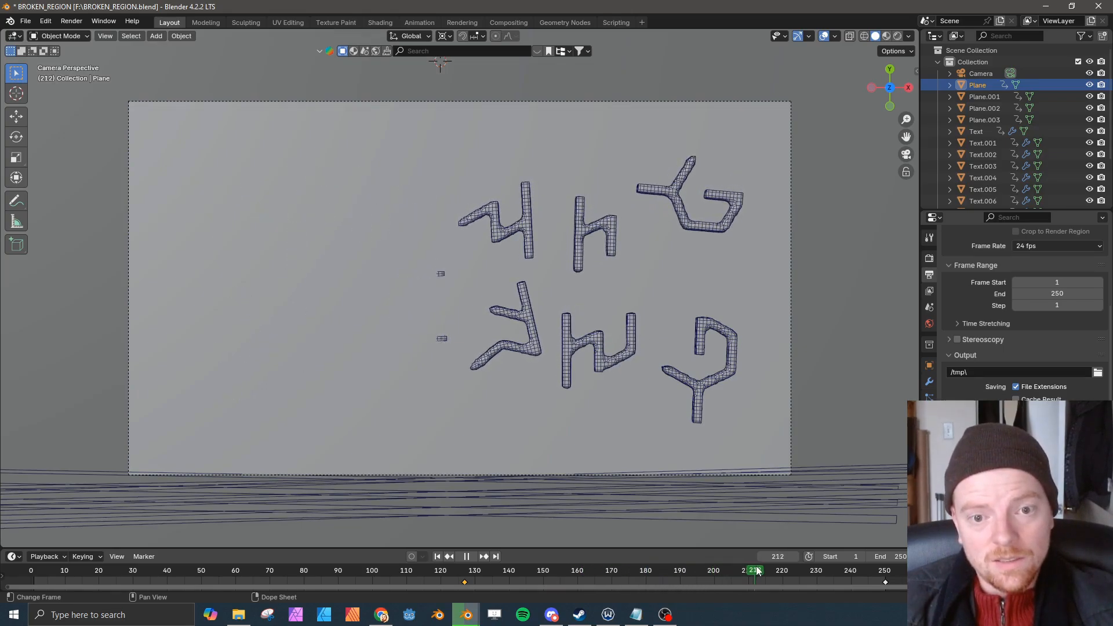
{"action": "key", "text": "space"}
{"action": "middle_click_drag", "start_coordinate": [574, 325], "coordinate": [541, 322]}
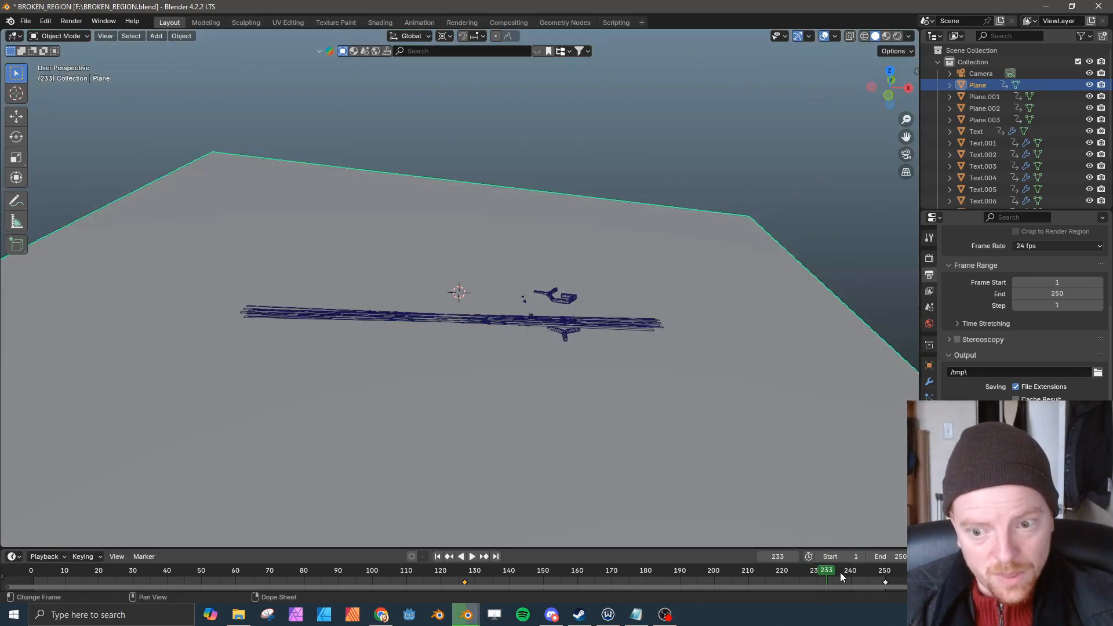
{"action": "left_click_drag", "start_coordinate": [829, 572], "coordinate": [888, 554]}
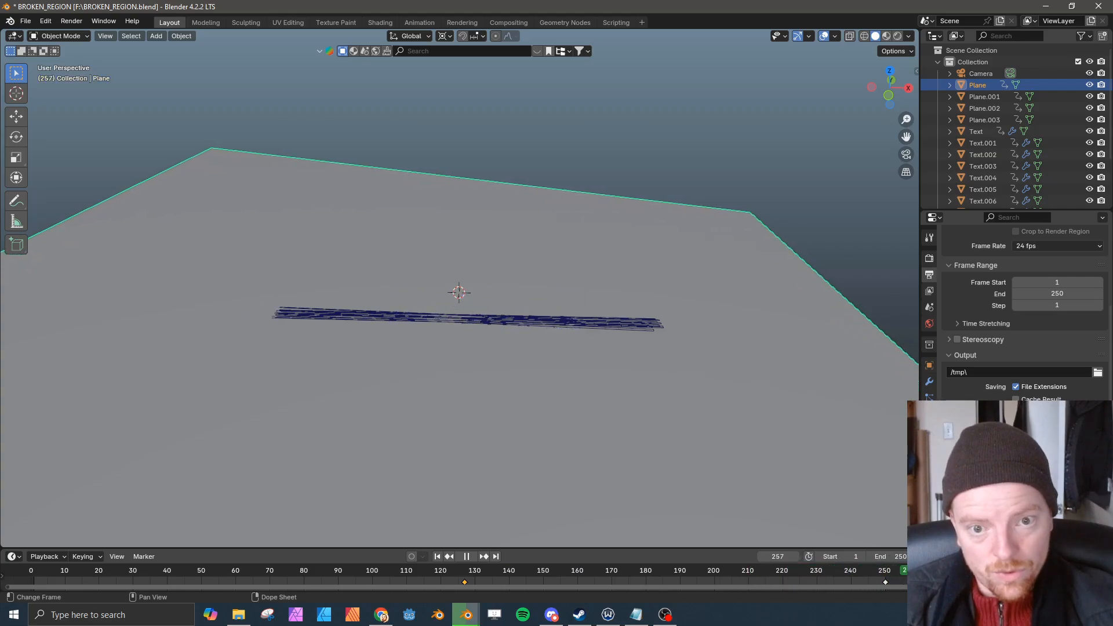
- Examine the compositing node tree of BROKEN_REGION.blend and start rendering the current frame
{"action": "middle_click_drag", "start_coordinate": [366, 393], "coordinate": [361, 374]}
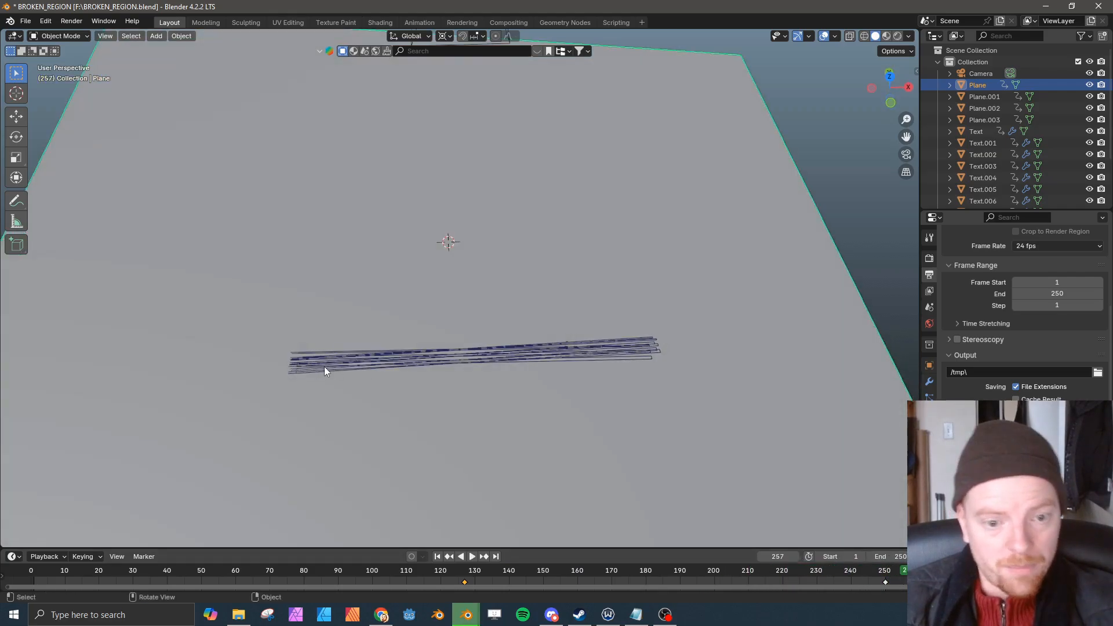
{"action": "left_click", "coordinate": [515, 22]}
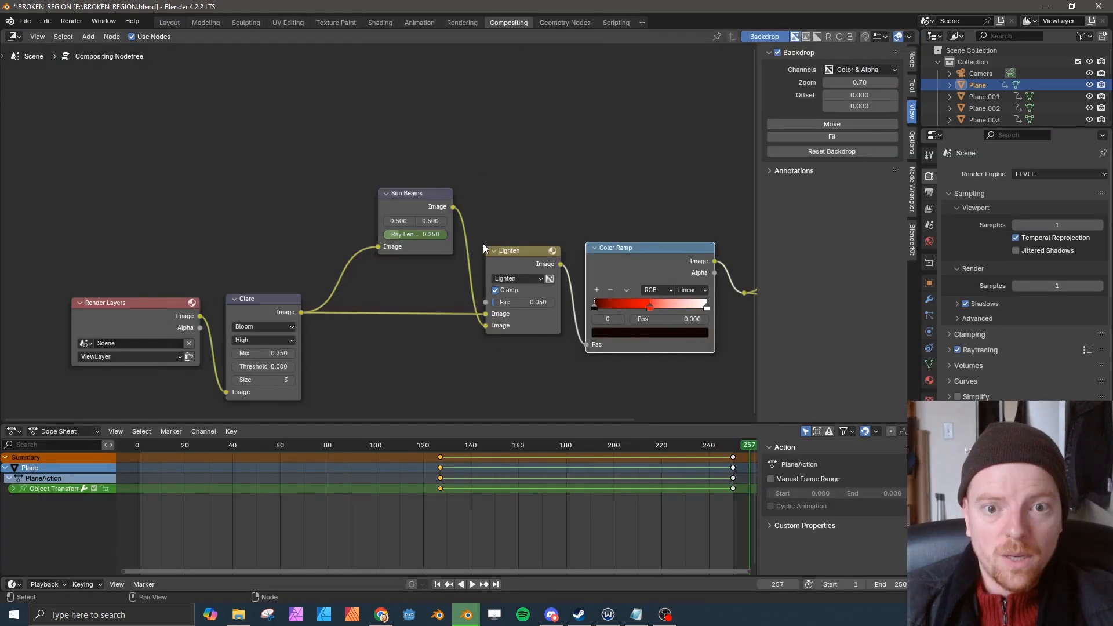
{"action": "left_click", "coordinate": [92, 33]}
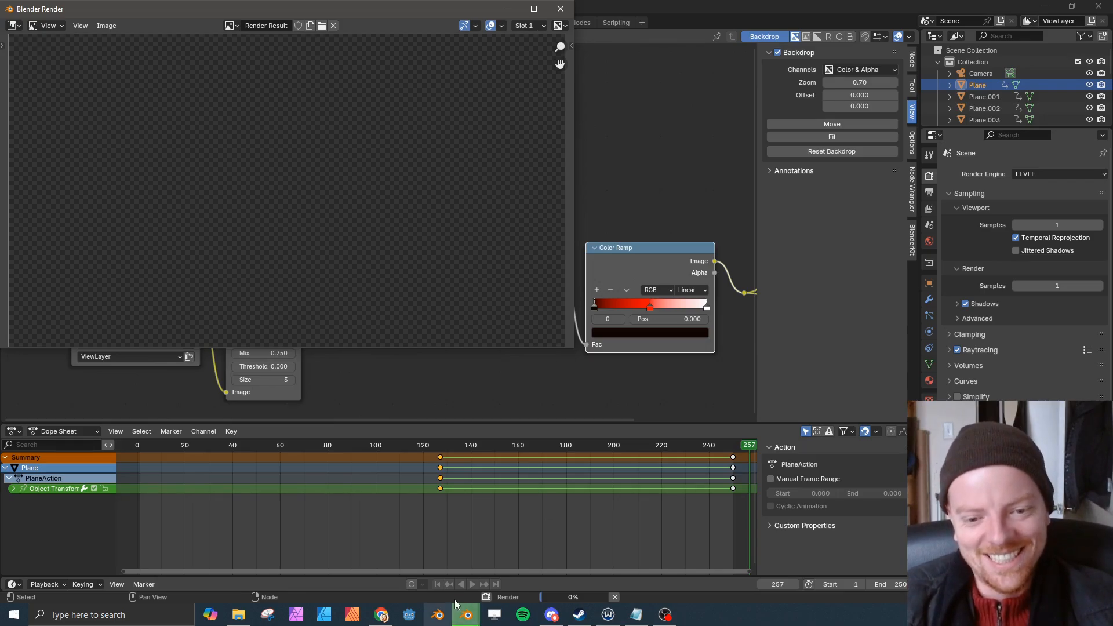
- Wait for the unresponsive program instead of closing it, and bring the main BROKEN_REGION.blend window back to the front
{"action": "mouse_move", "coordinate": [466, 613]}
{"action": "mouse_move", "coordinate": [417, 568]}
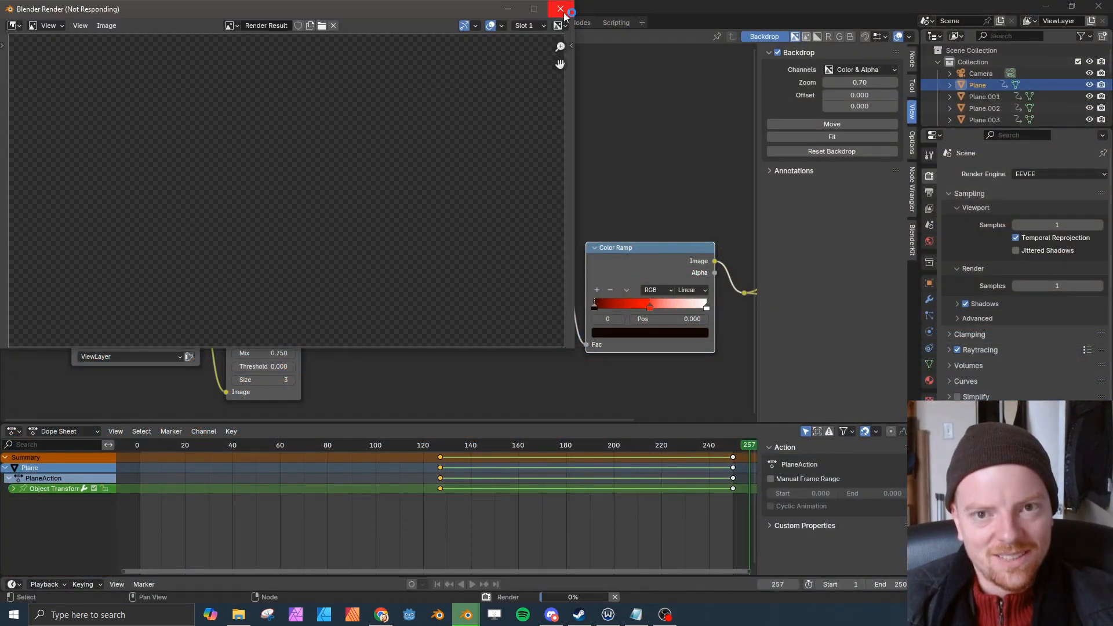
{"action": "left_click", "coordinate": [565, 16]}
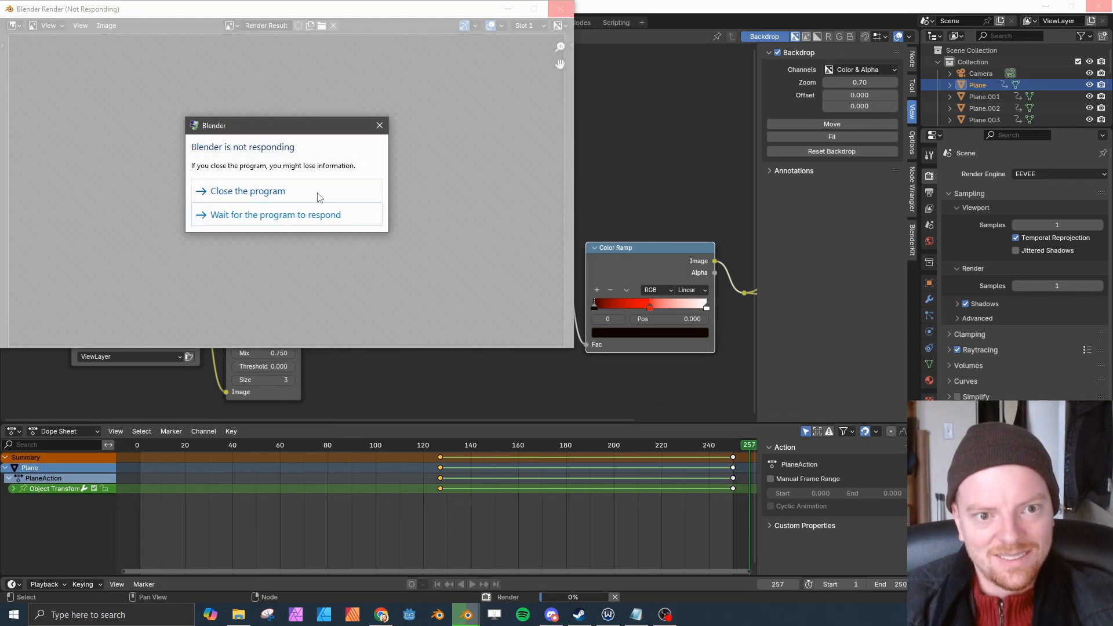
{"action": "left_click", "coordinate": [316, 222]}
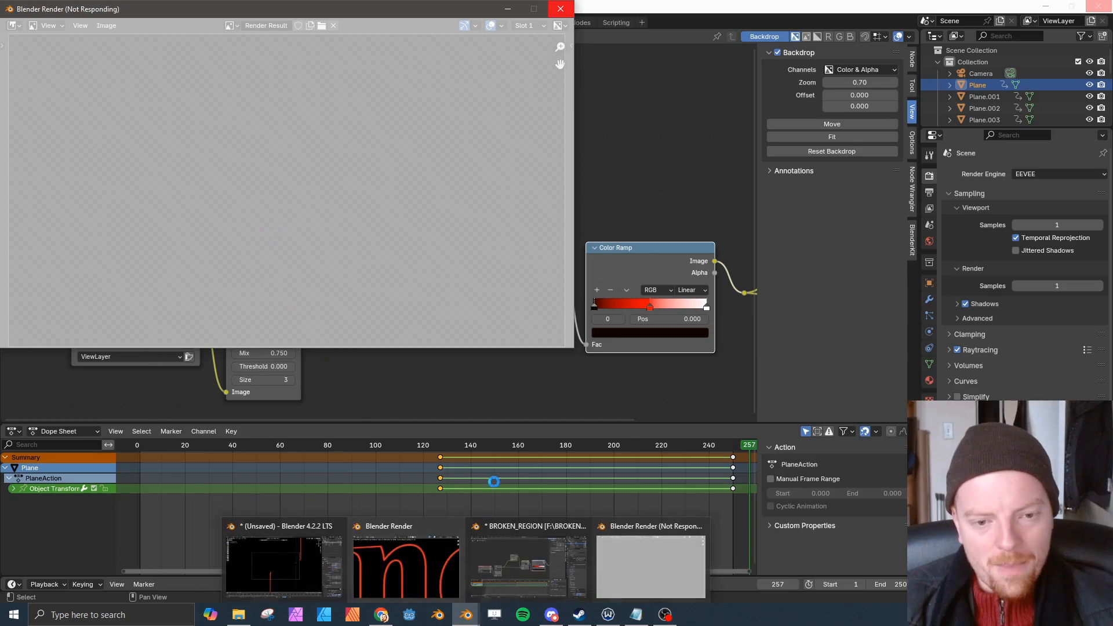
{"action": "left_click", "coordinate": [534, 565]}
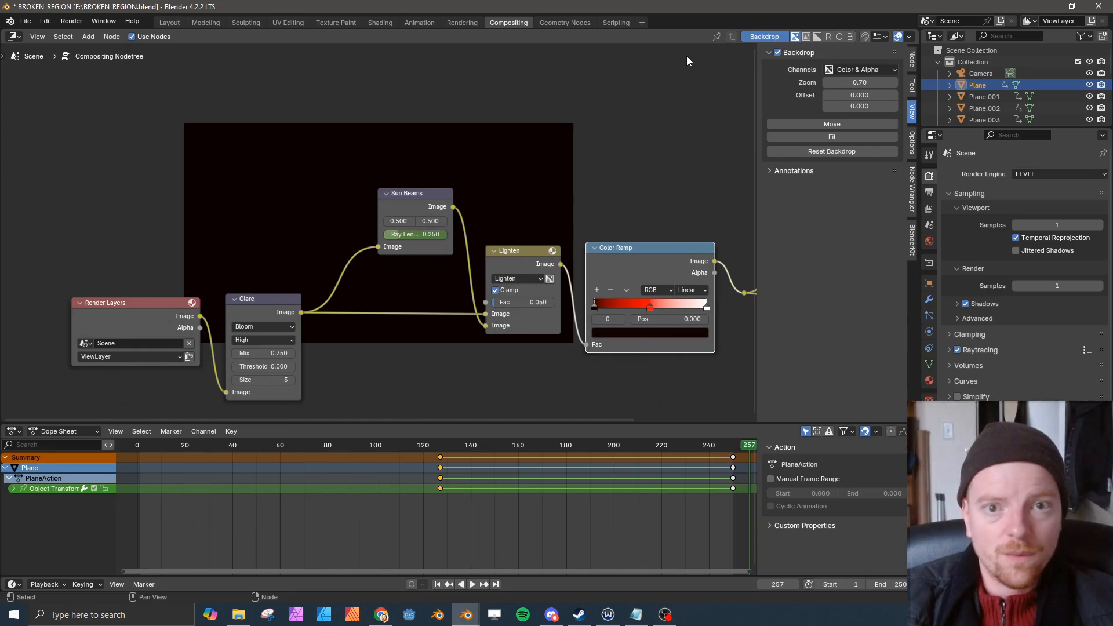
- Preview the symbol animation through the camera in rendered shading with overlays hidden, scrubbing and playing it from the start past frame 250
{"action": "left_click", "coordinate": [177, 22]}
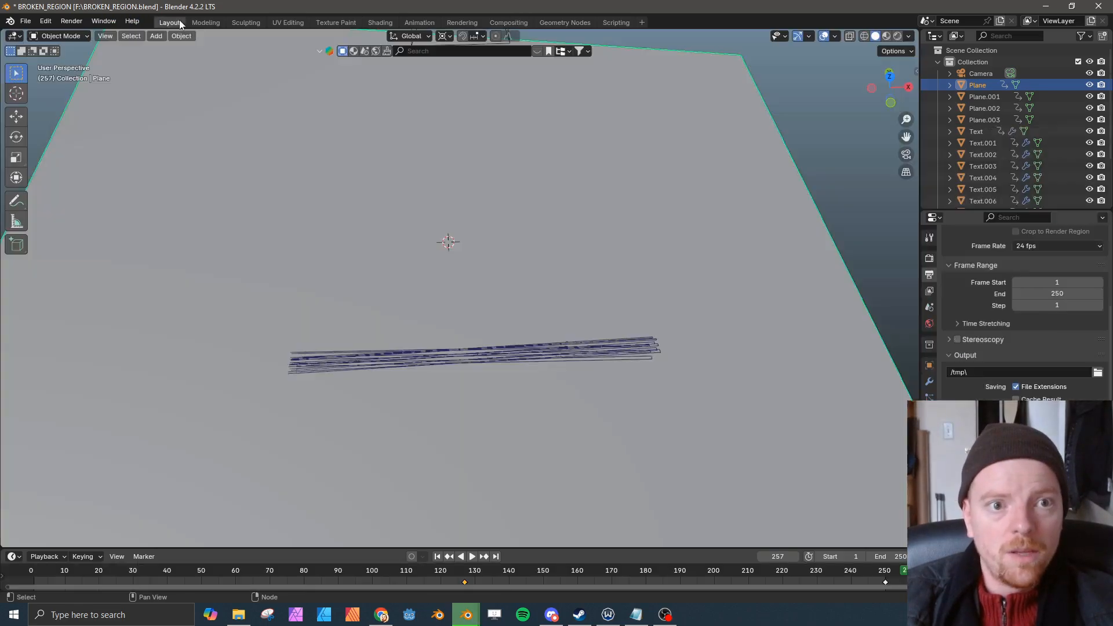
{"action": "left_click", "coordinate": [899, 36]}
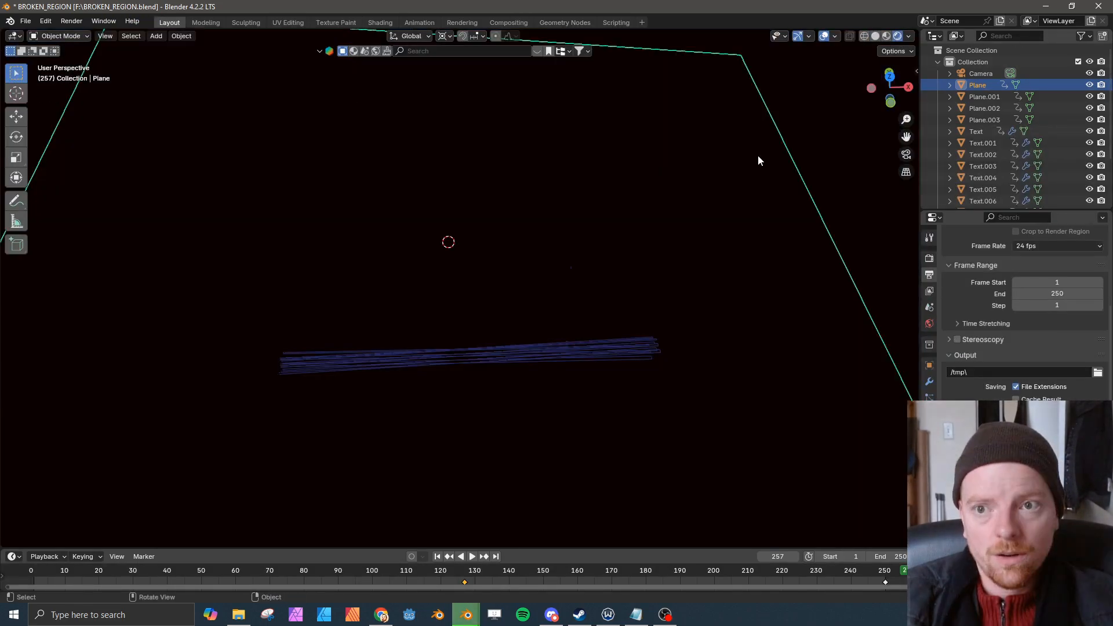
{"action": "left_click", "coordinate": [354, 582]}
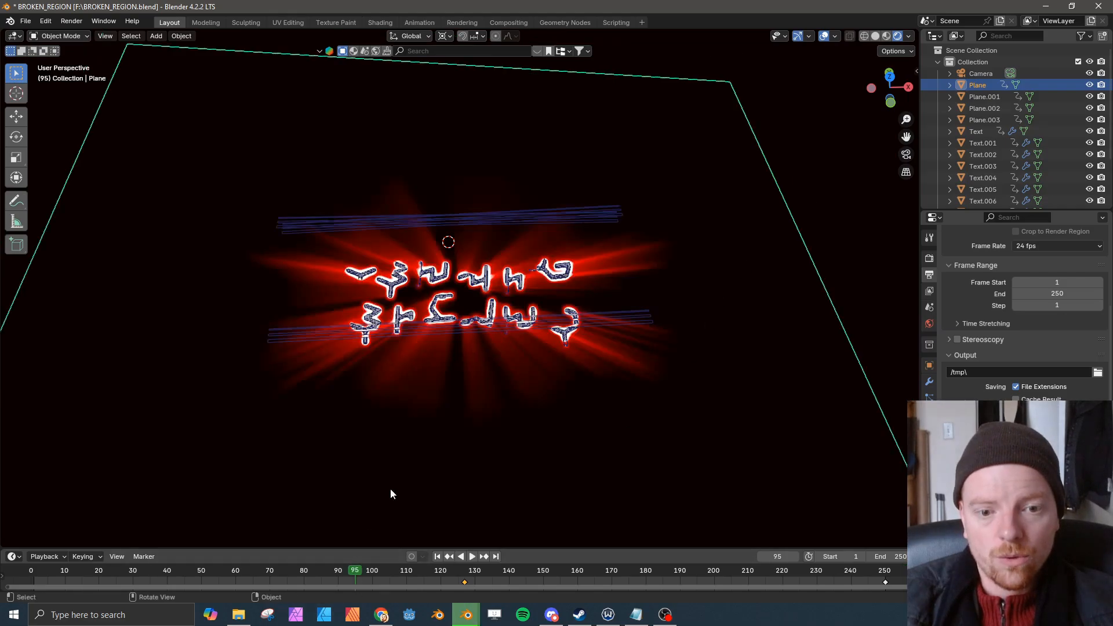
{"action": "key", "text": "KP_0"}
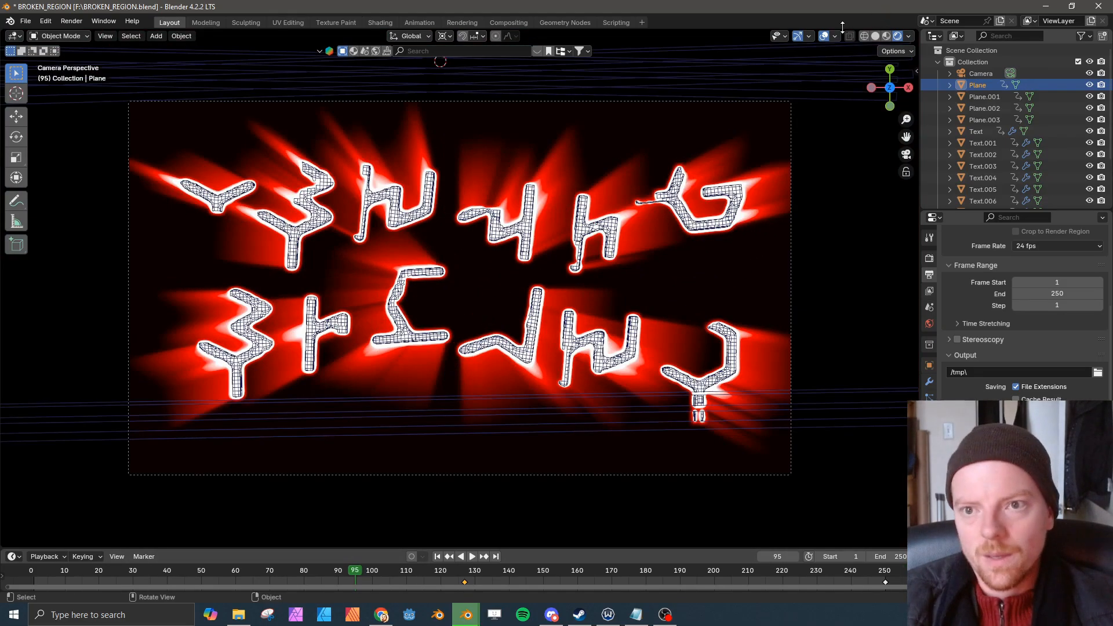
{"action": "left_click", "coordinate": [822, 37]}
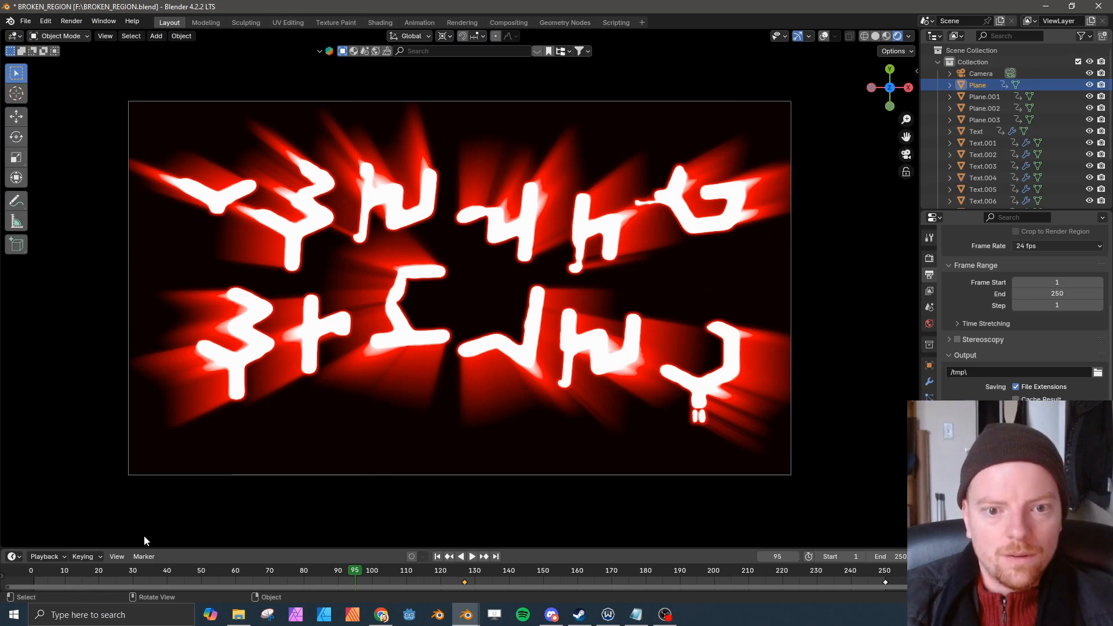
{"action": "left_click_drag", "start_coordinate": [71, 575], "coordinate": [588, 556]}
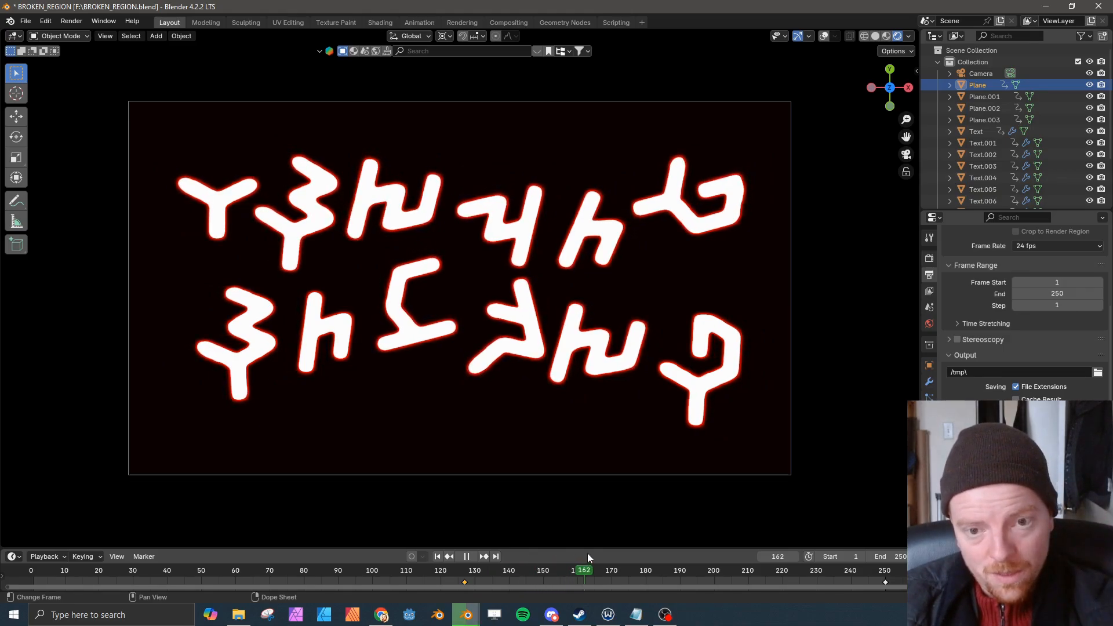
{"action": "left_click_drag", "start_coordinate": [679, 542], "coordinate": [66, 521]}
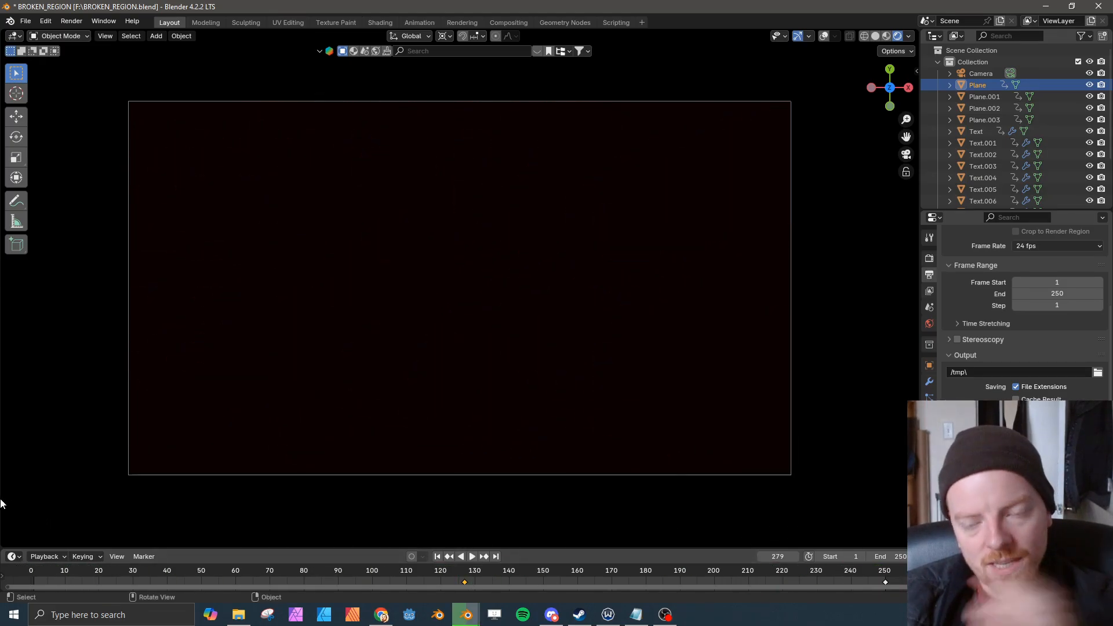
- Check the Blender title's render and close its window, and close BROKEN_REGION.blend with its changes saved
{"action": "mouse_move", "coordinate": [466, 620]}
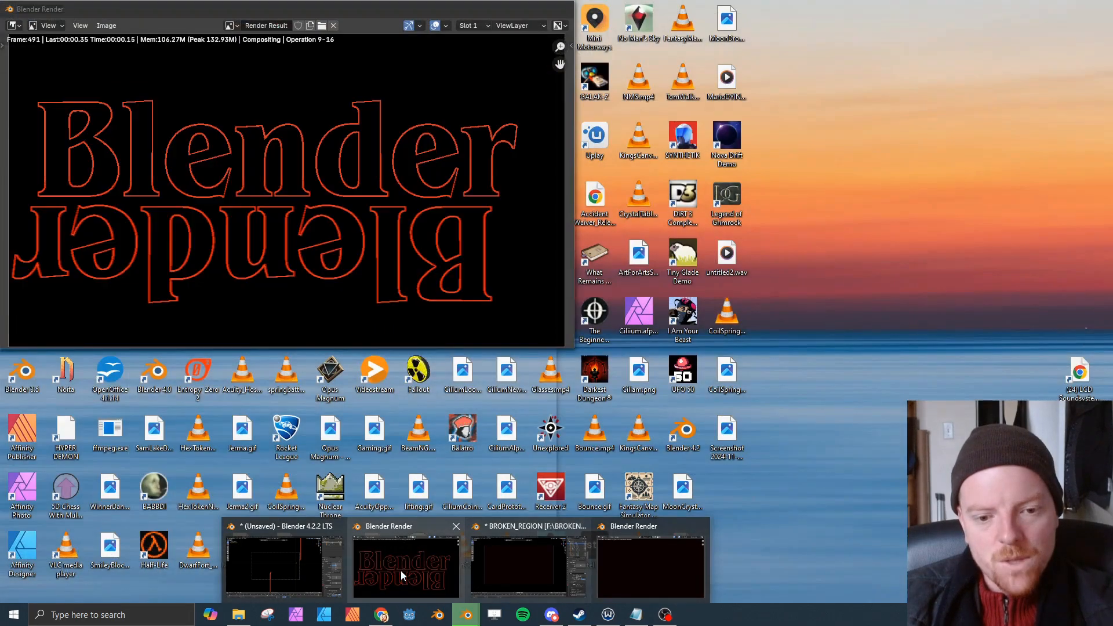
{"action": "left_click", "coordinate": [399, 569]}
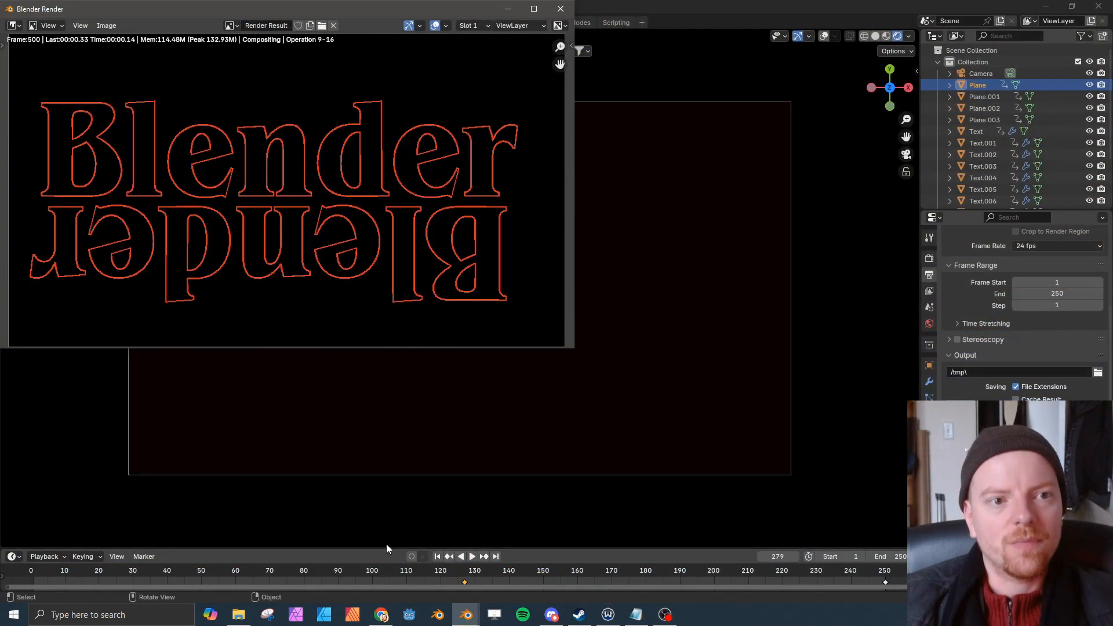
{"action": "left_click", "coordinate": [559, 9]}
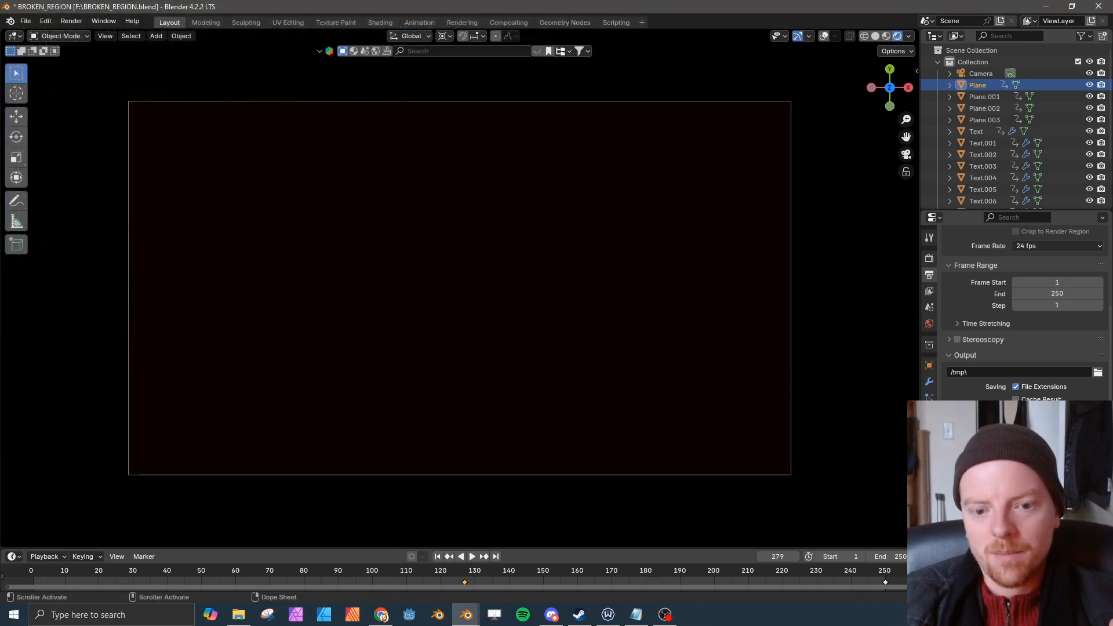
{"action": "left_click", "coordinate": [1098, 7]}
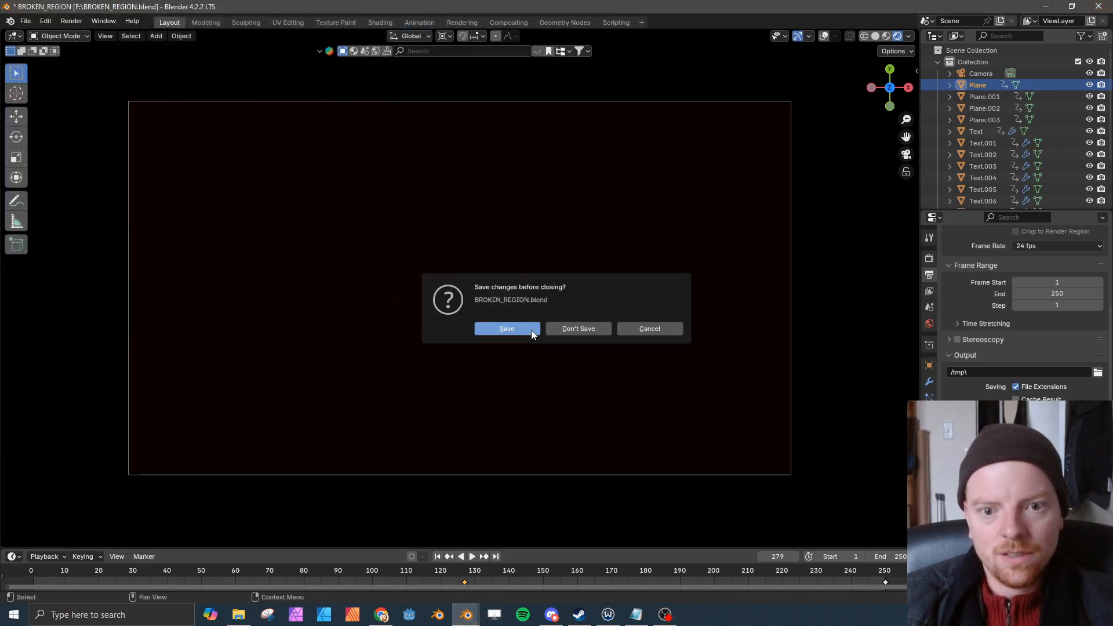
{"action": "left_click", "coordinate": [531, 329]}
- Play back the rendered Blender title animation in a maximized player window, and close the player
{"action": "left_click", "coordinate": [61, 22]}
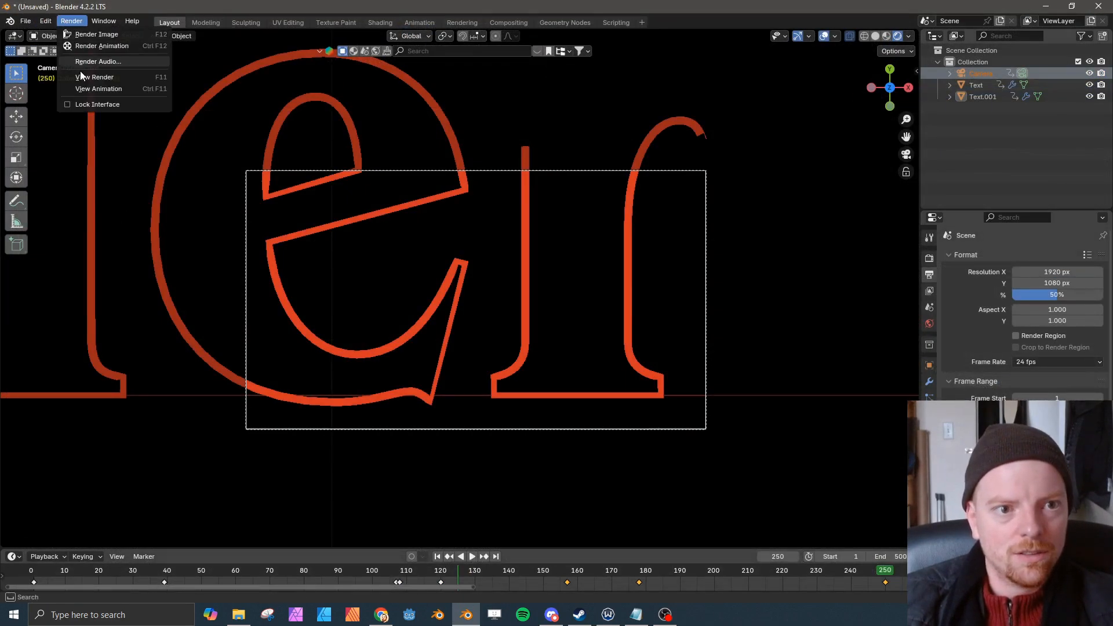
{"action": "left_click", "coordinate": [84, 90]}
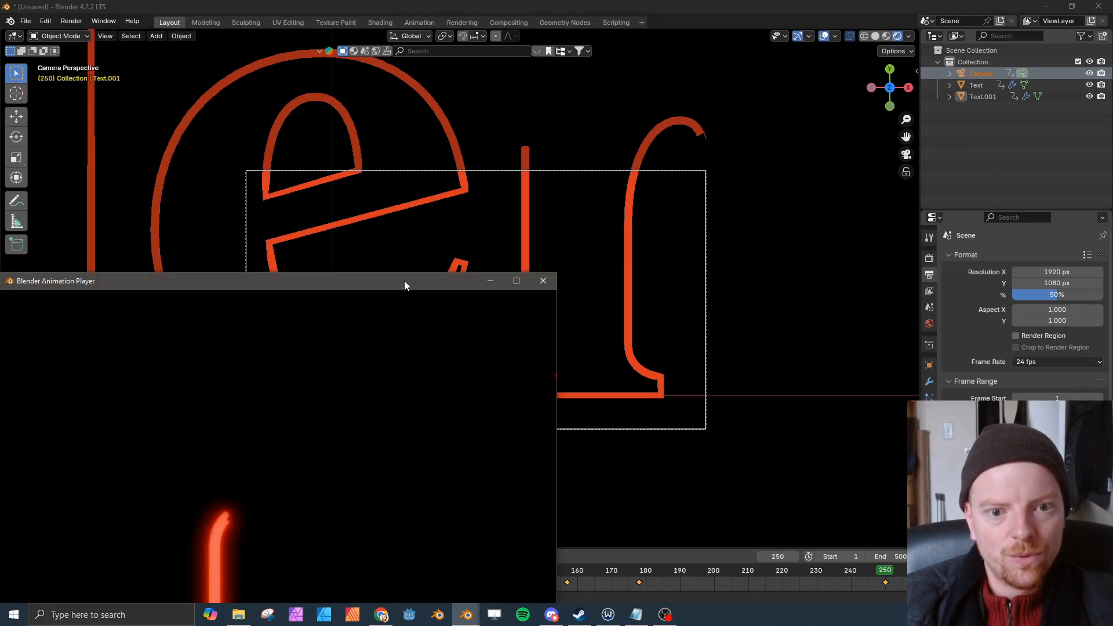
{"action": "left_click_drag", "start_coordinate": [404, 280], "coordinate": [577, 155]}
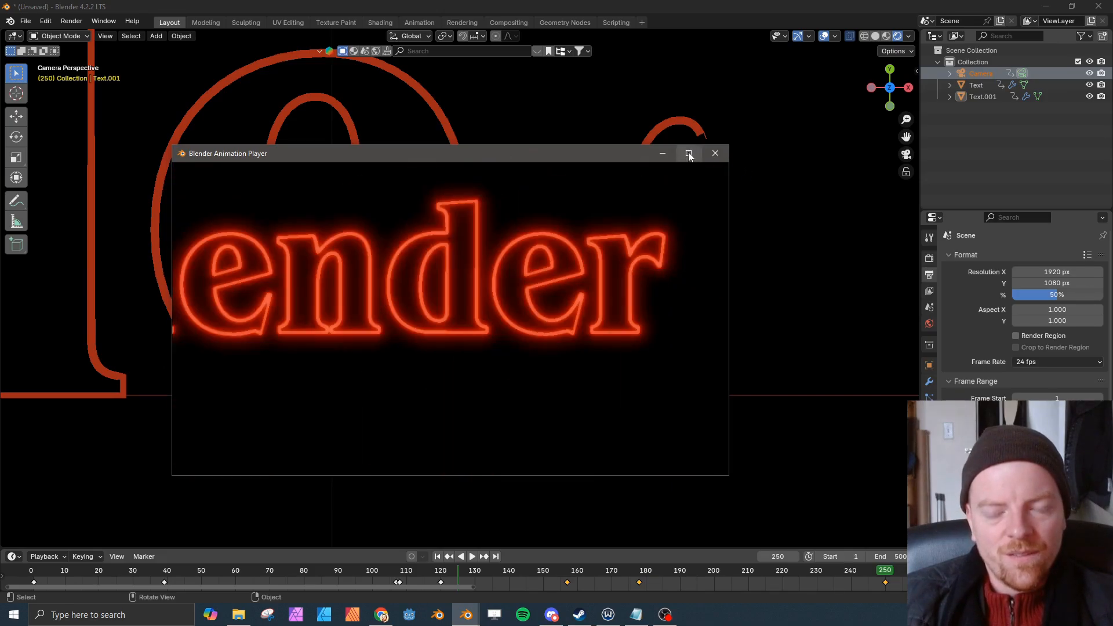
{"action": "left_click", "coordinate": [687, 153]}
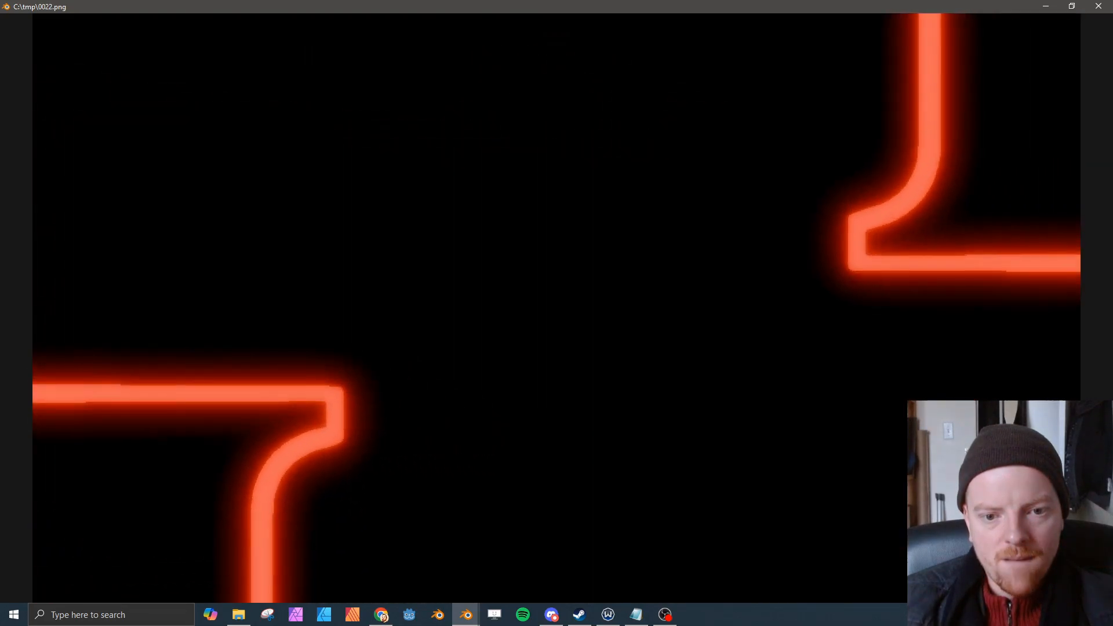
{"action": "key", "text": "Escape"}
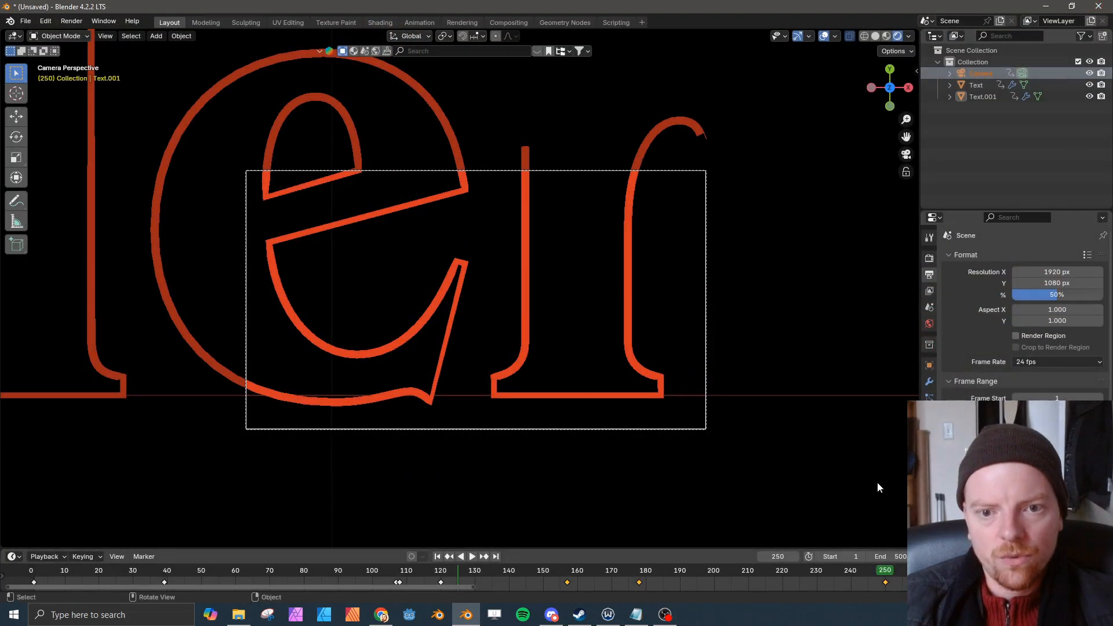